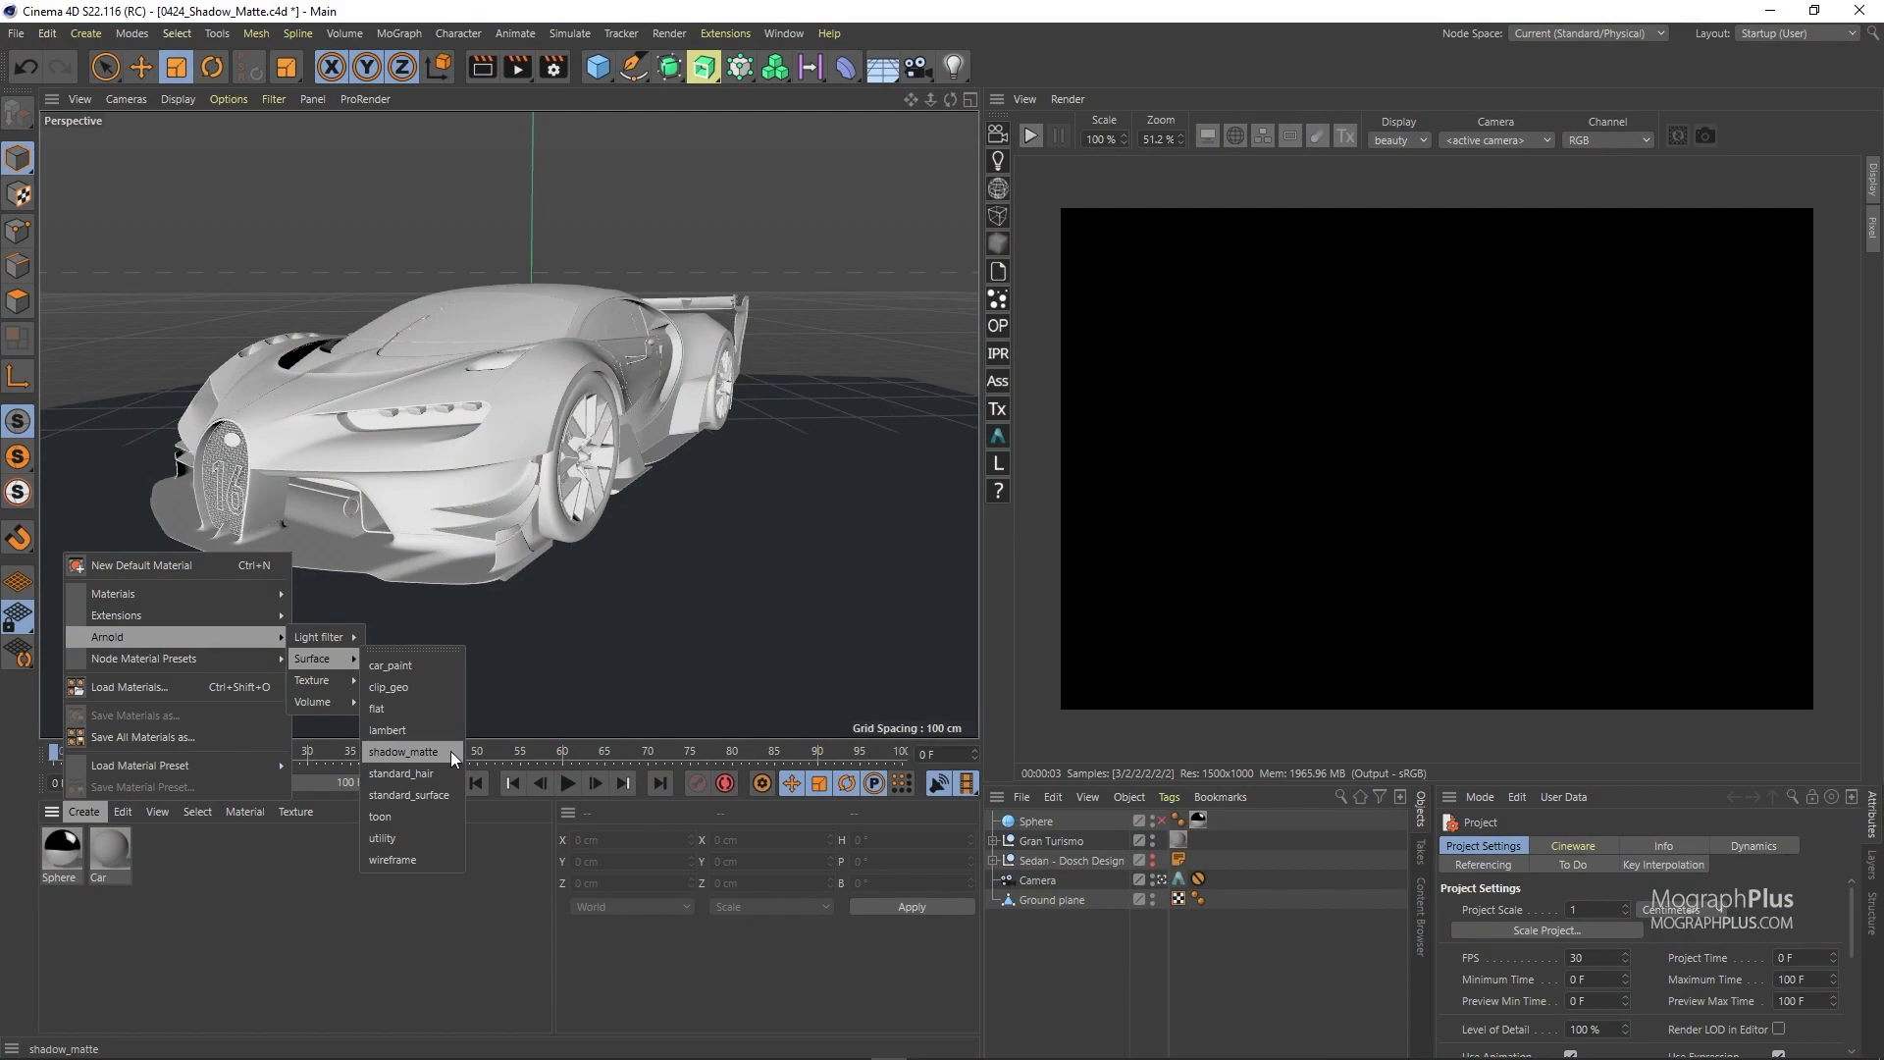
Dismiss the material menu and scroll through the Gumroad Arnold course page
click(339, 904)
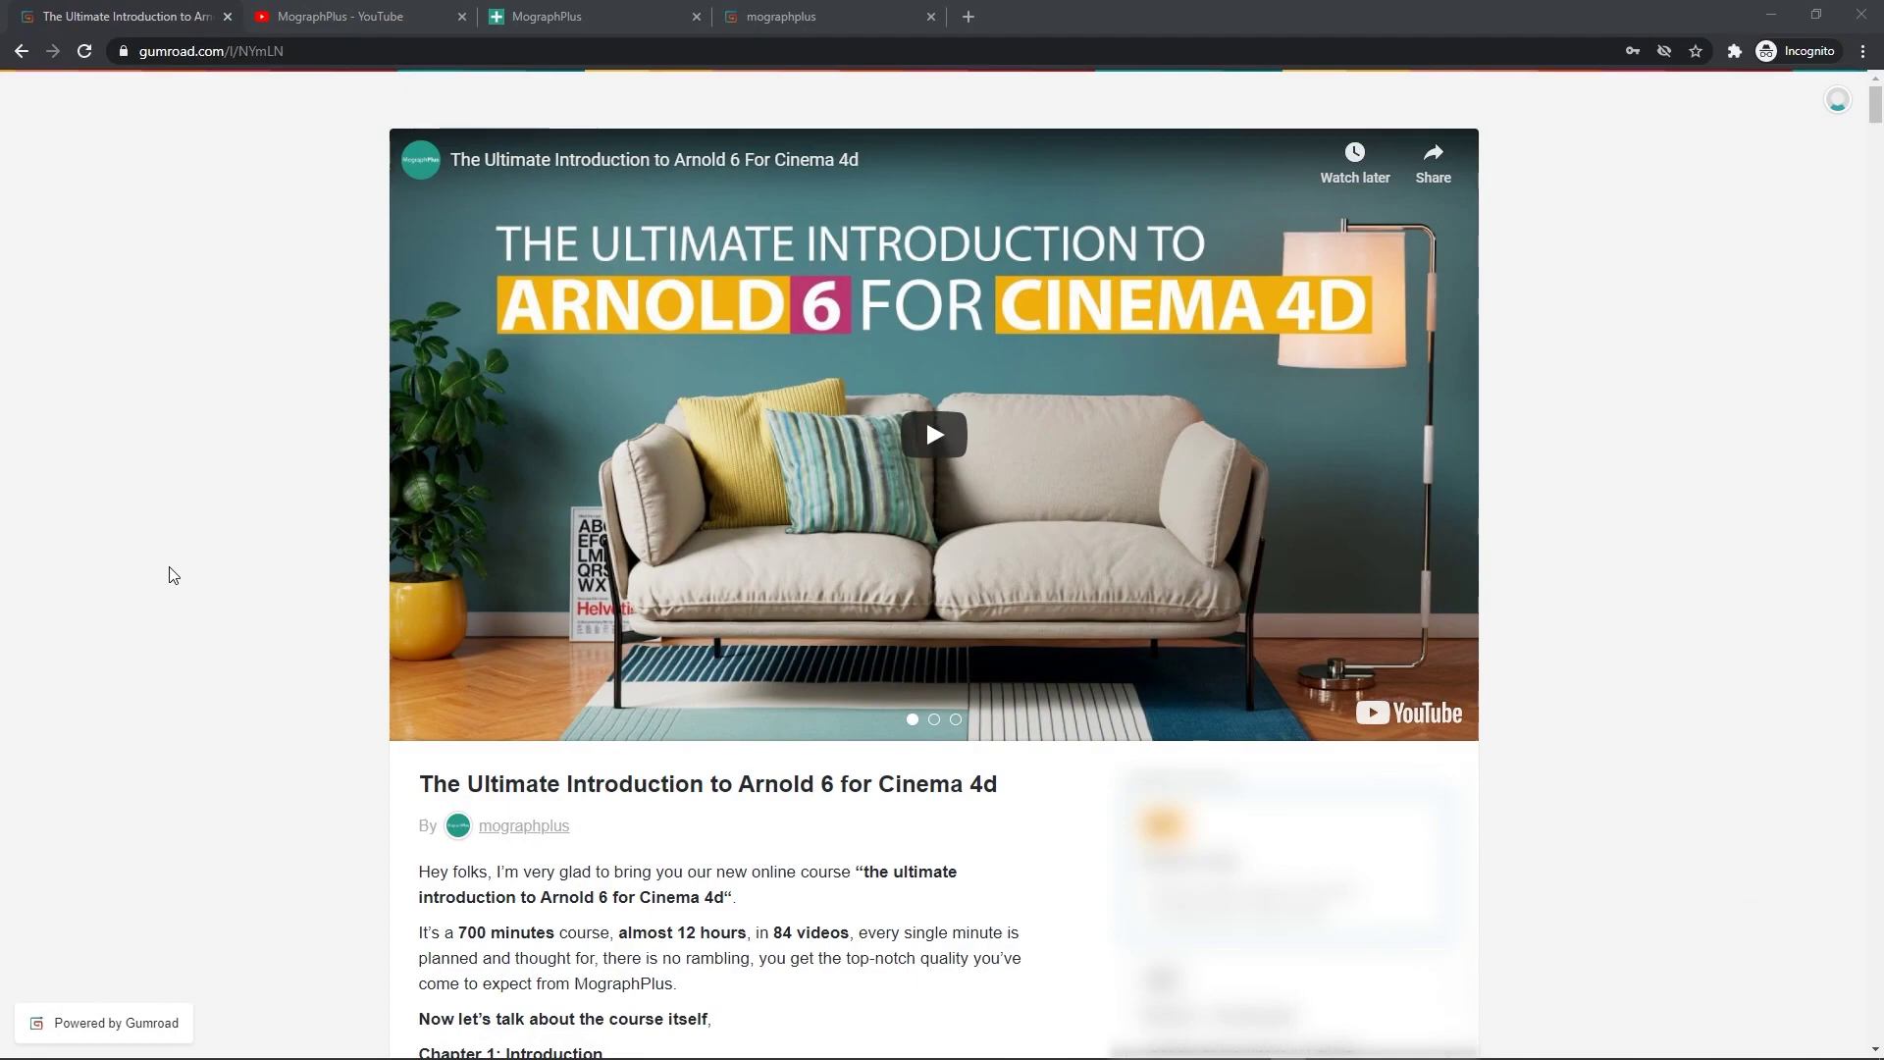
scroll(172, 574, down, 10)
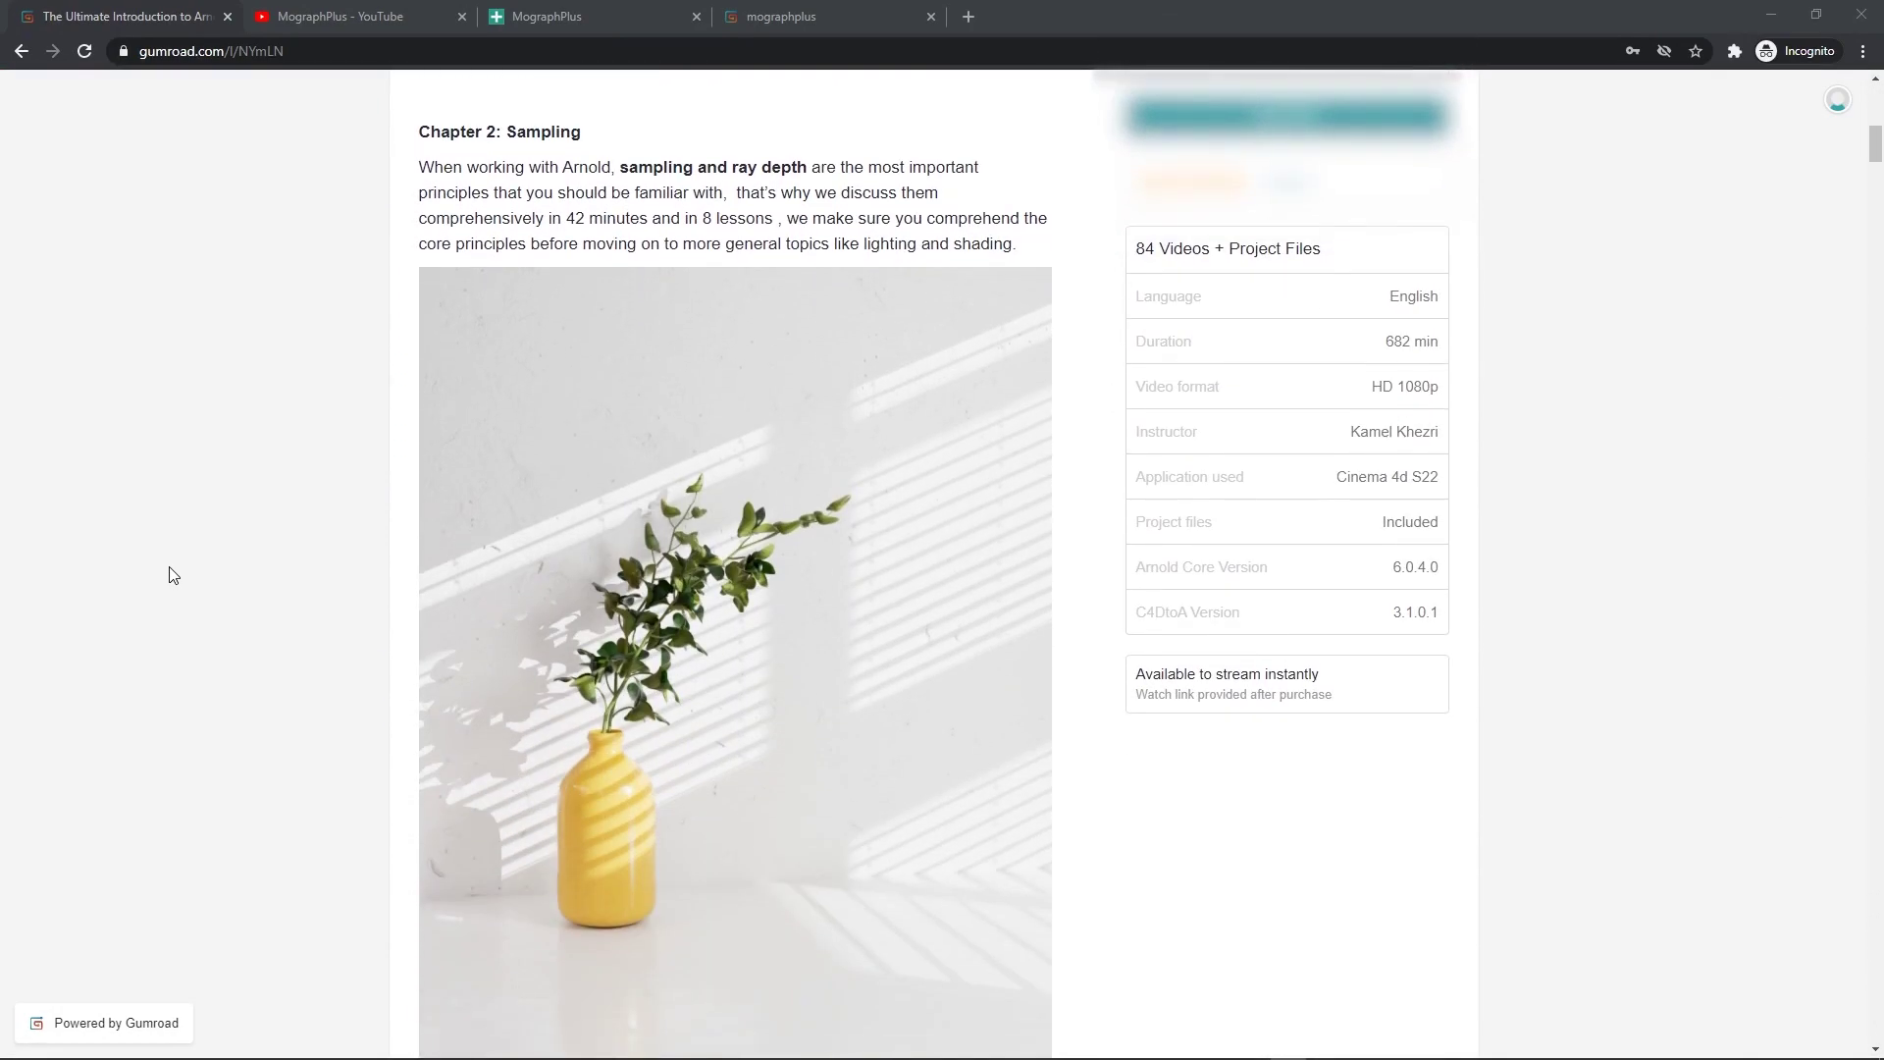
scroll(172, 574, down, 20)
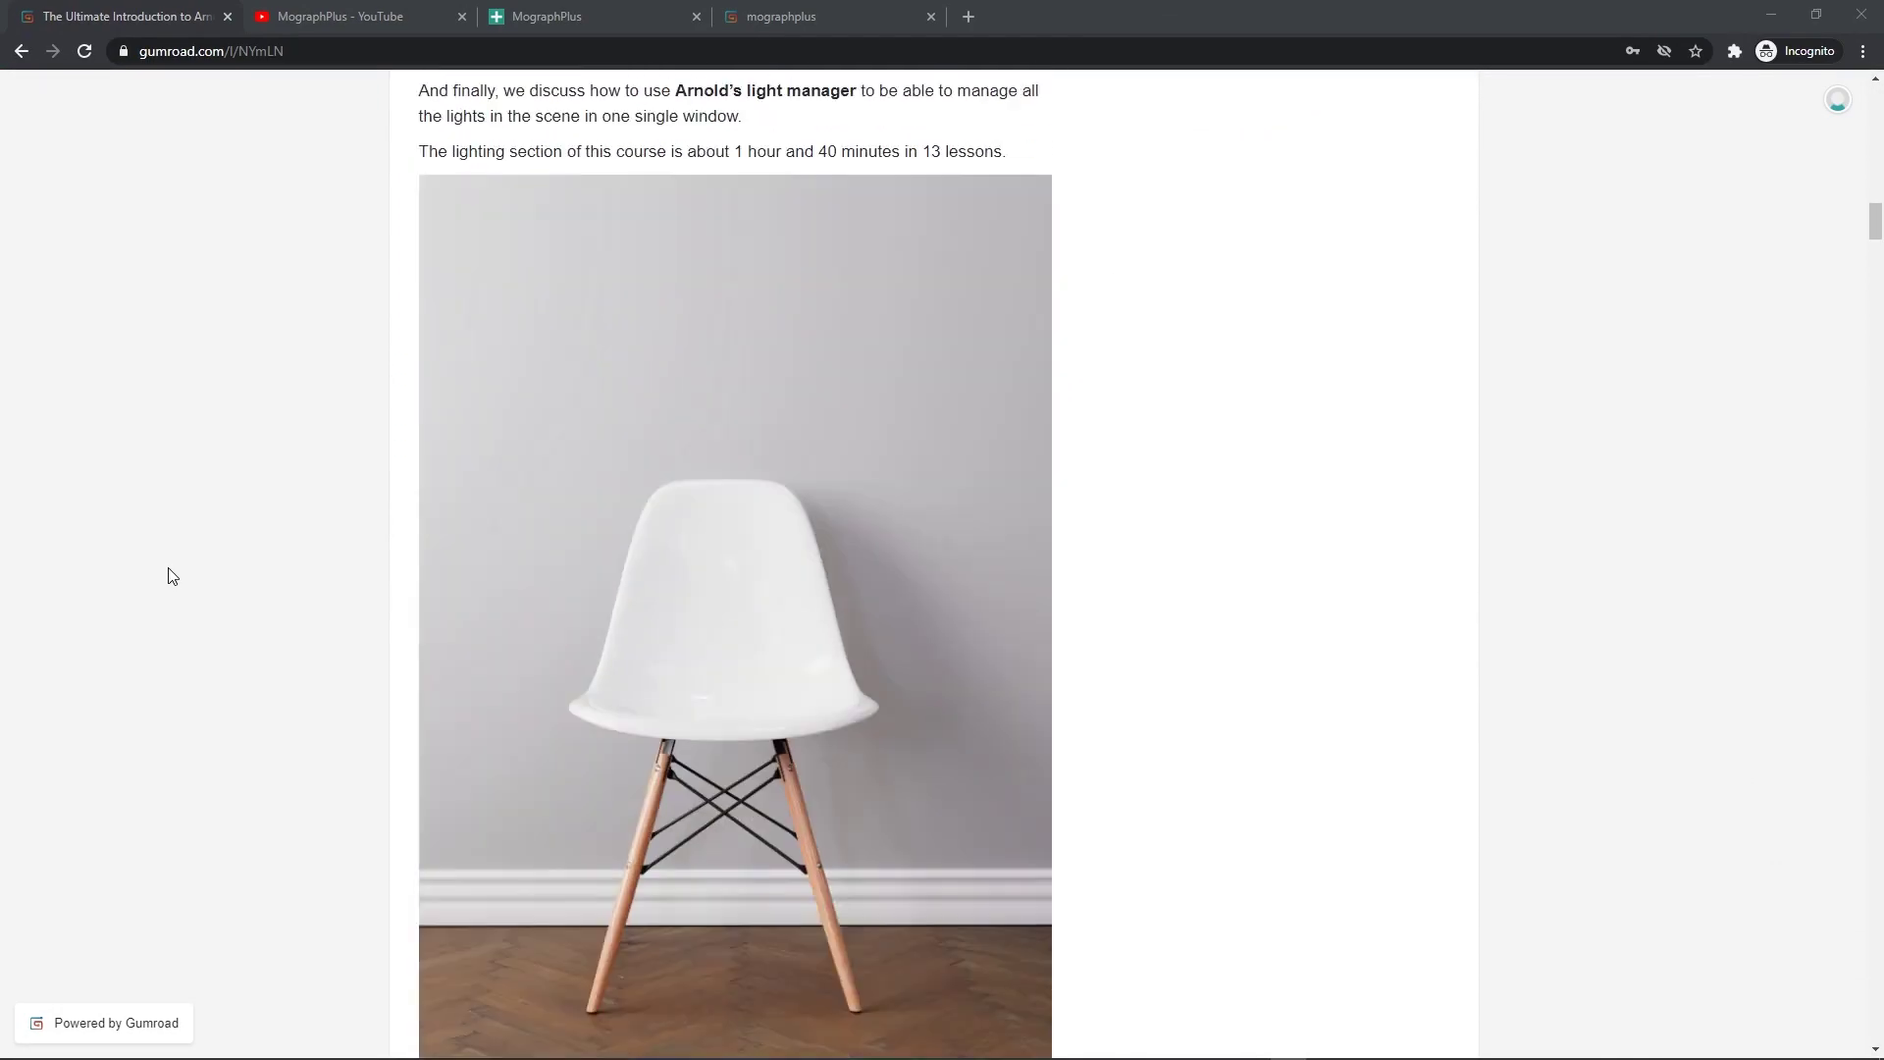
scroll(168, 570, down, 20)
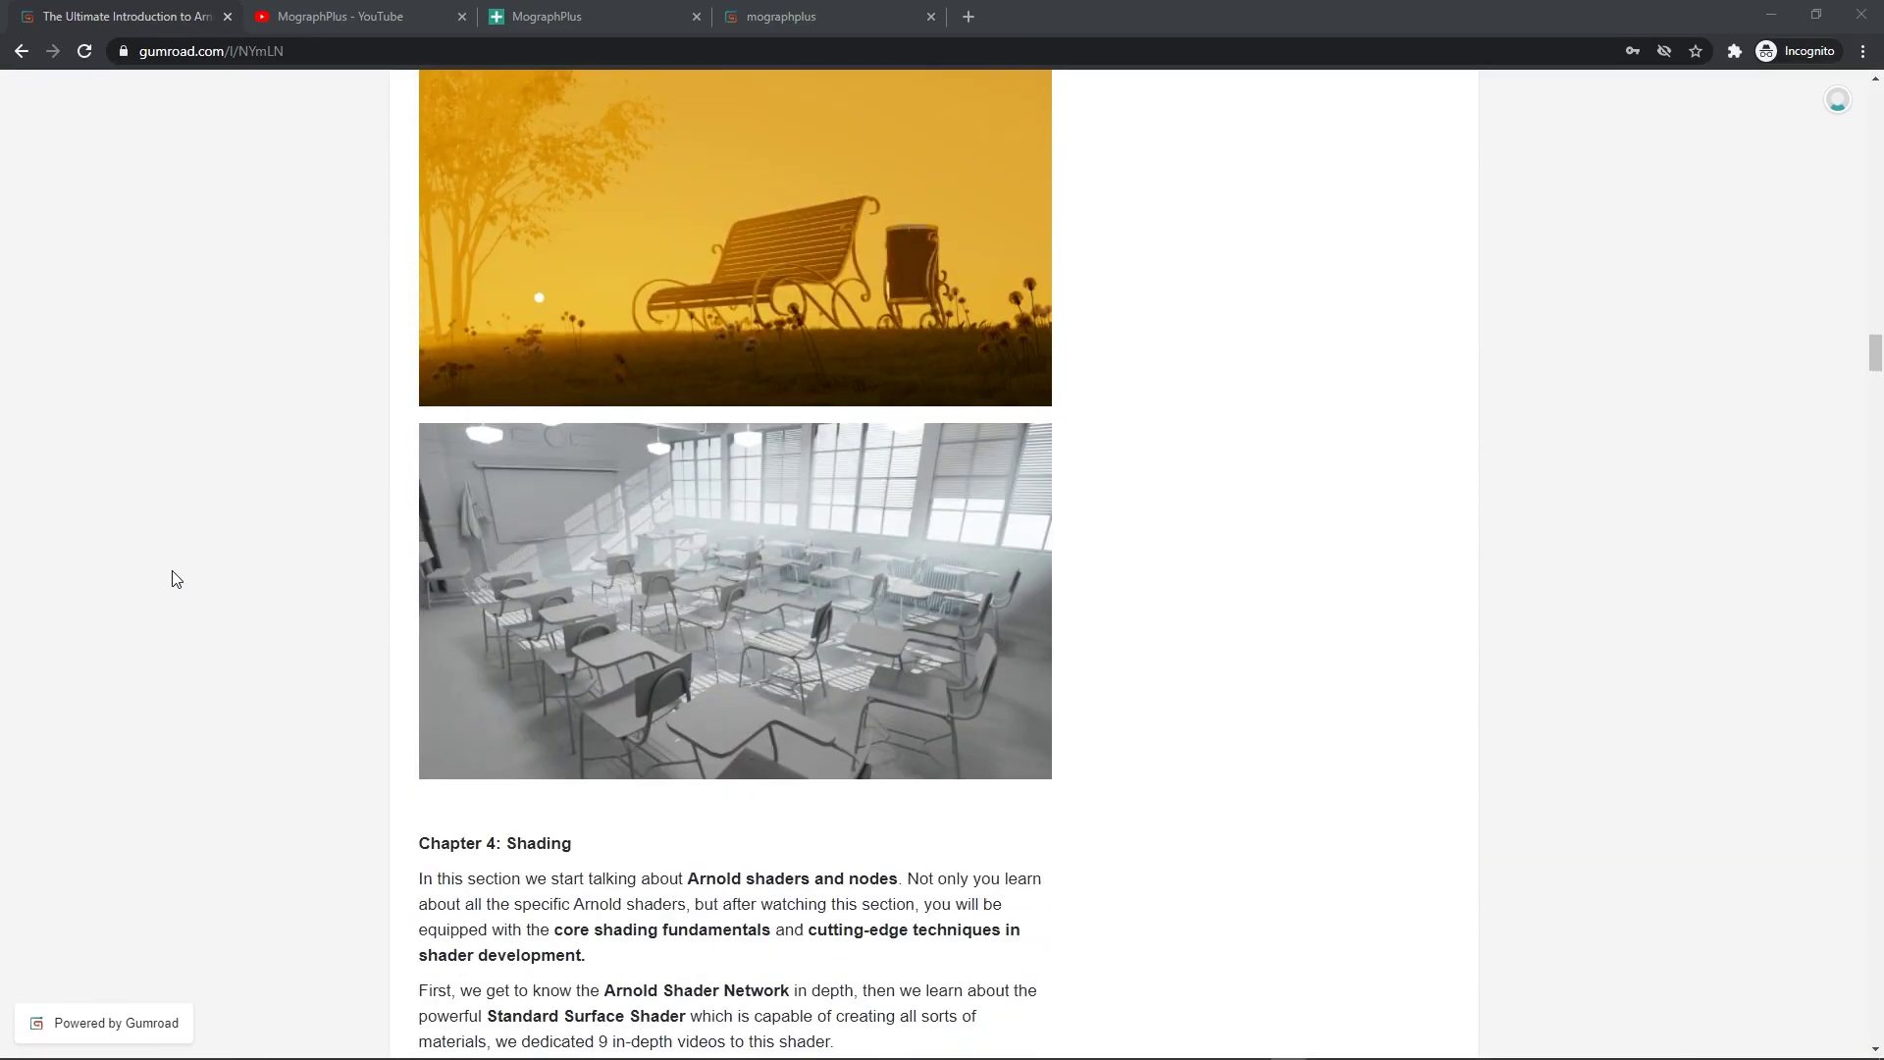
scroll(175, 579, down, 20)
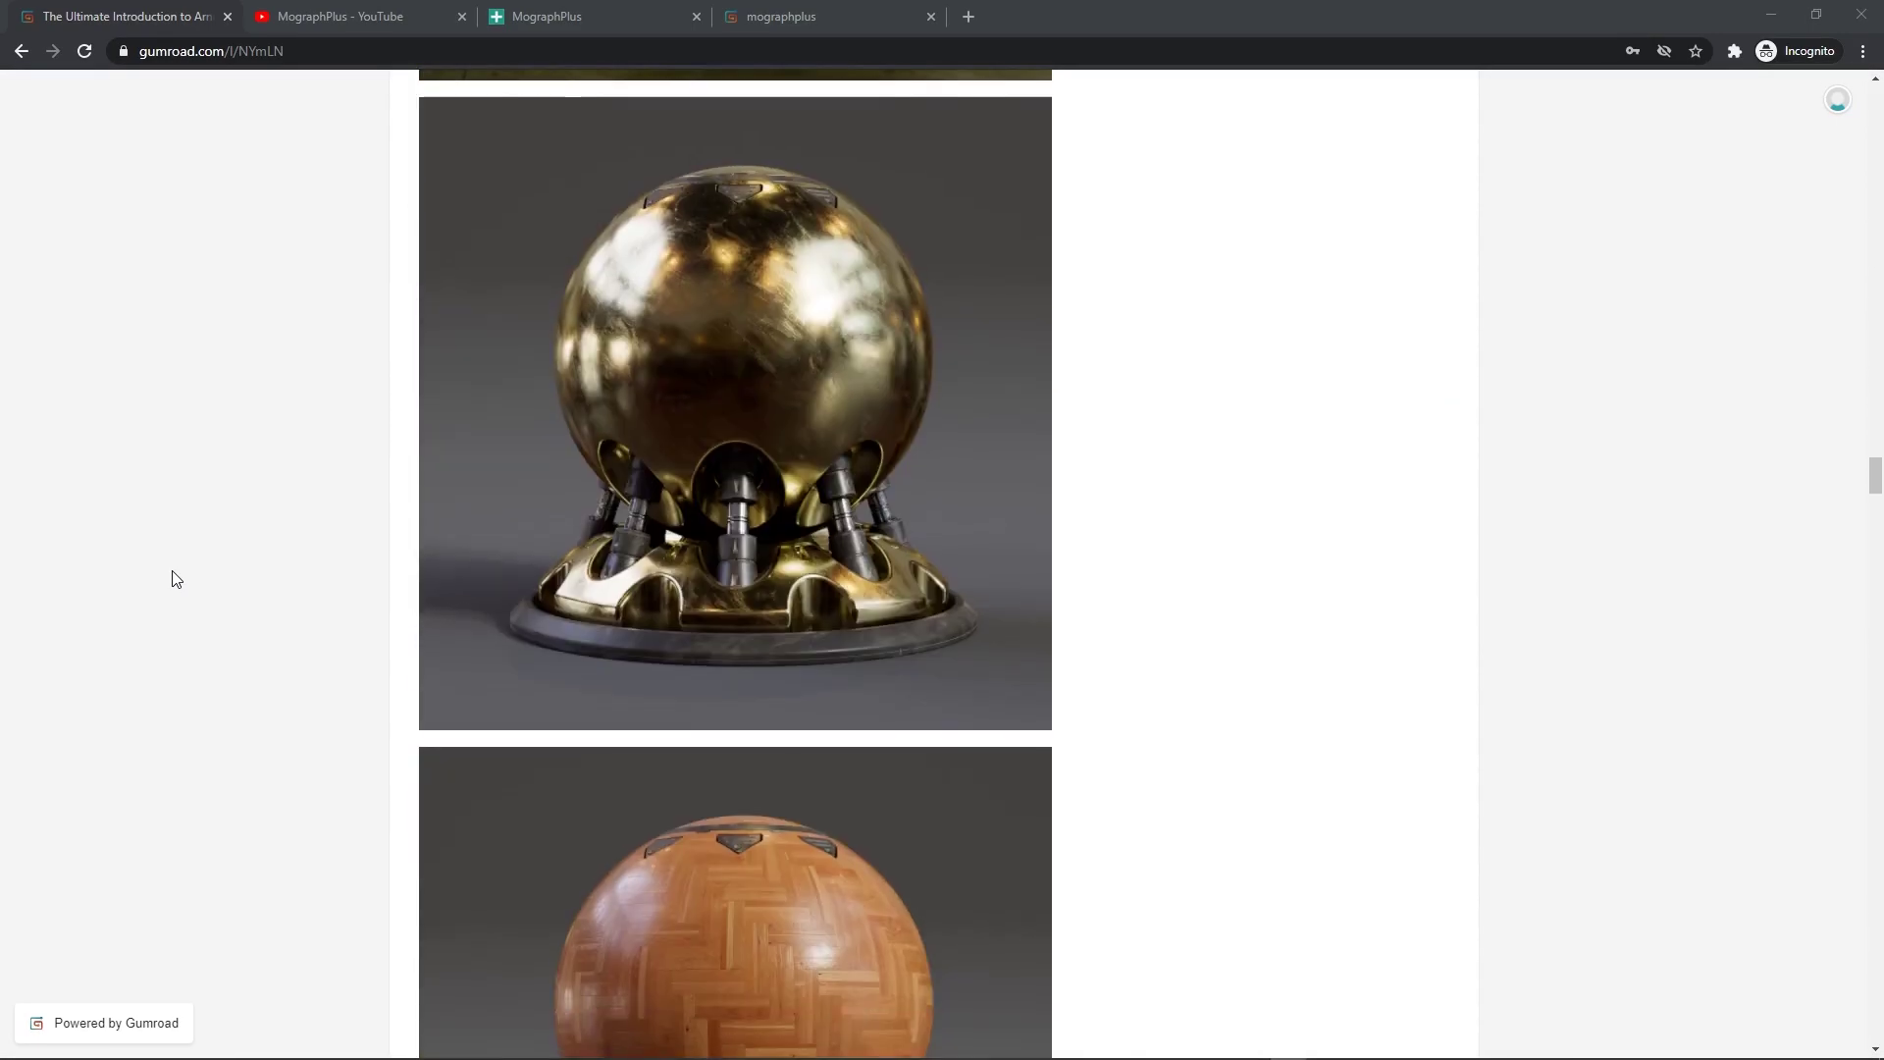
scroll(173, 577, down, 20)
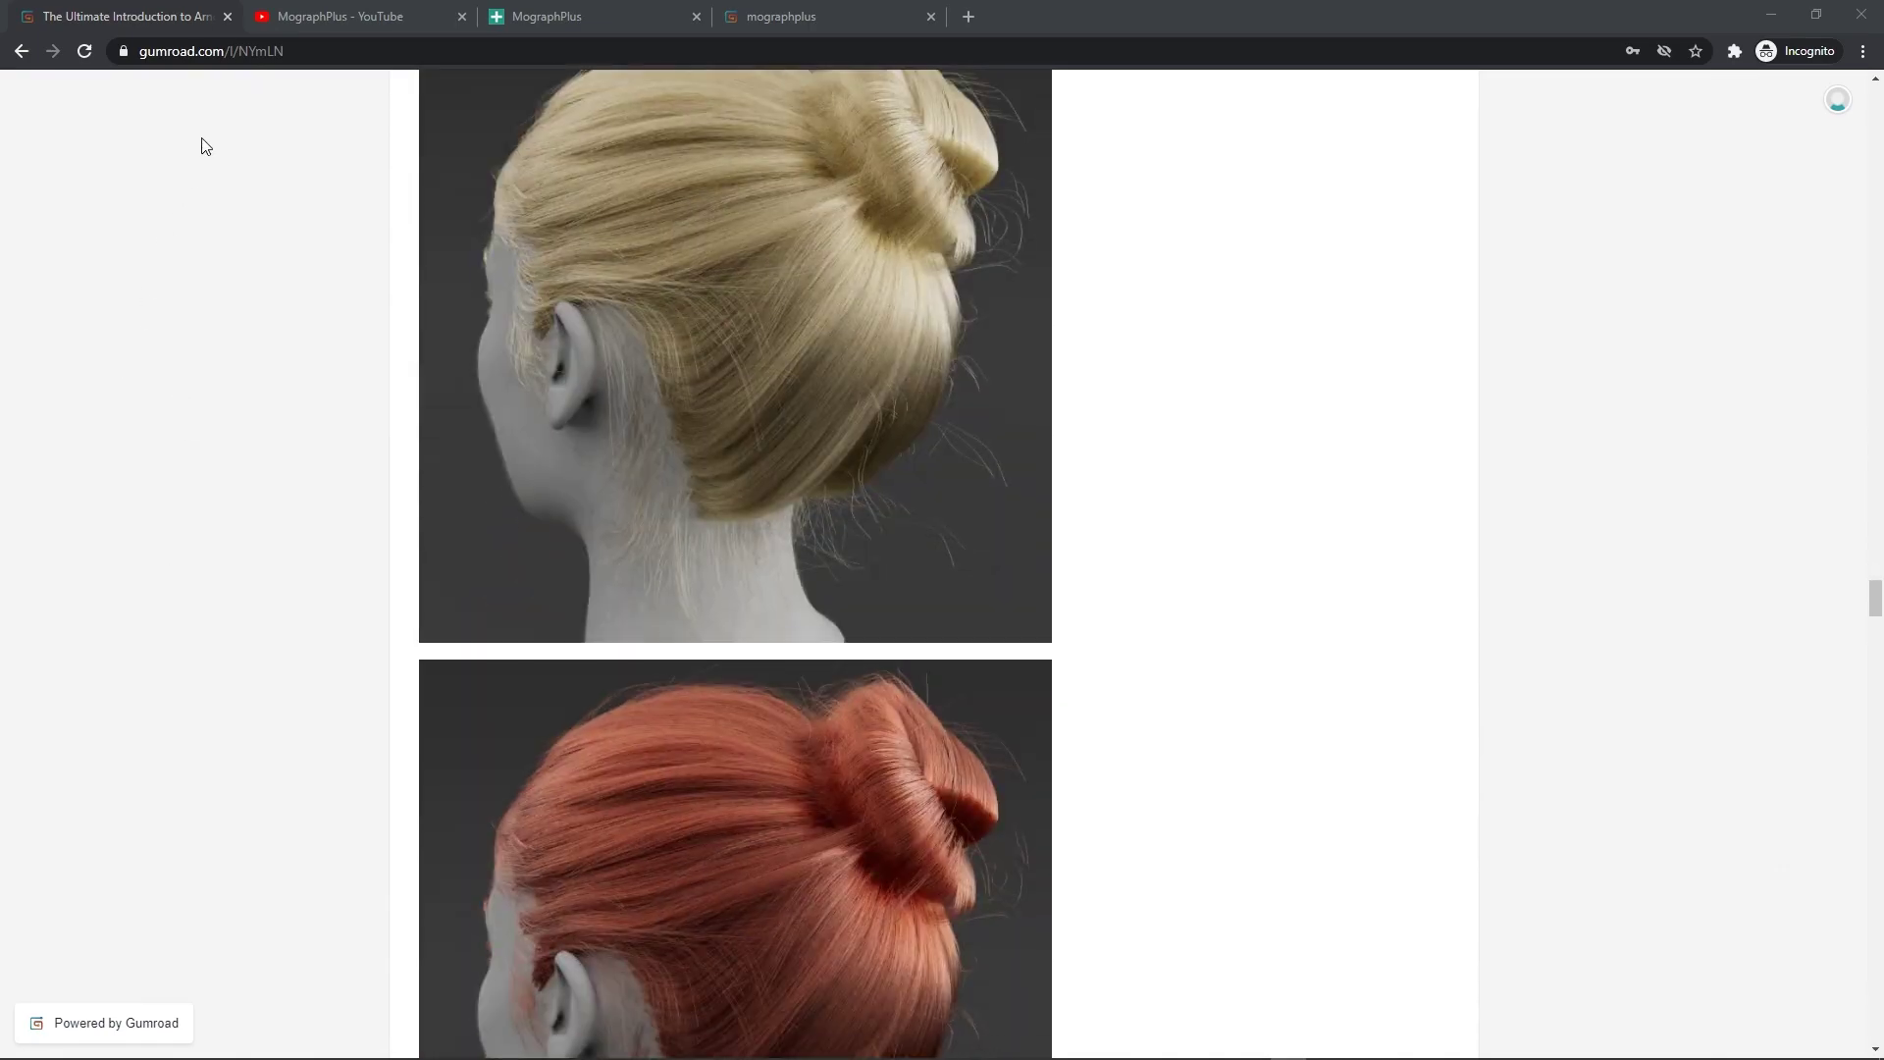
Switch to the MographPlus YouTube tab and browse its videos page
click(333, 16)
scroll(334, 559, down, 1)
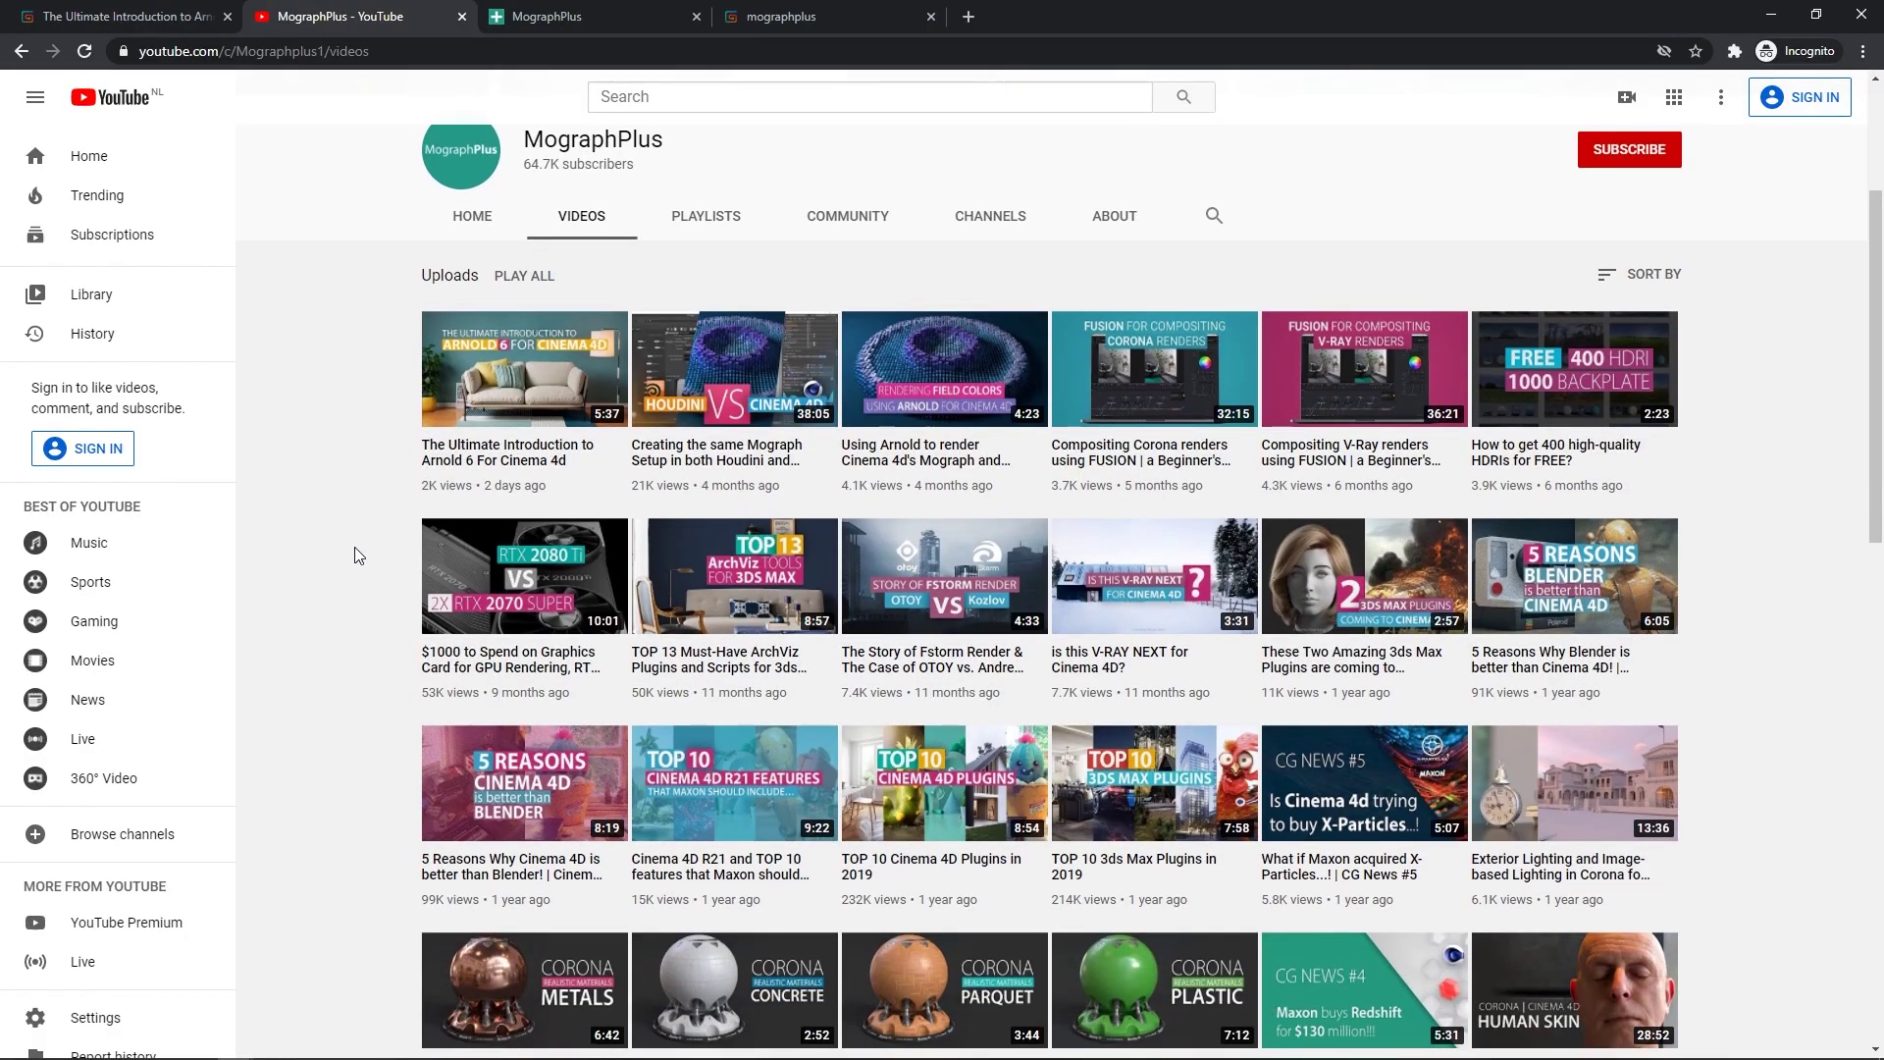
scroll(355, 546, up, 1)
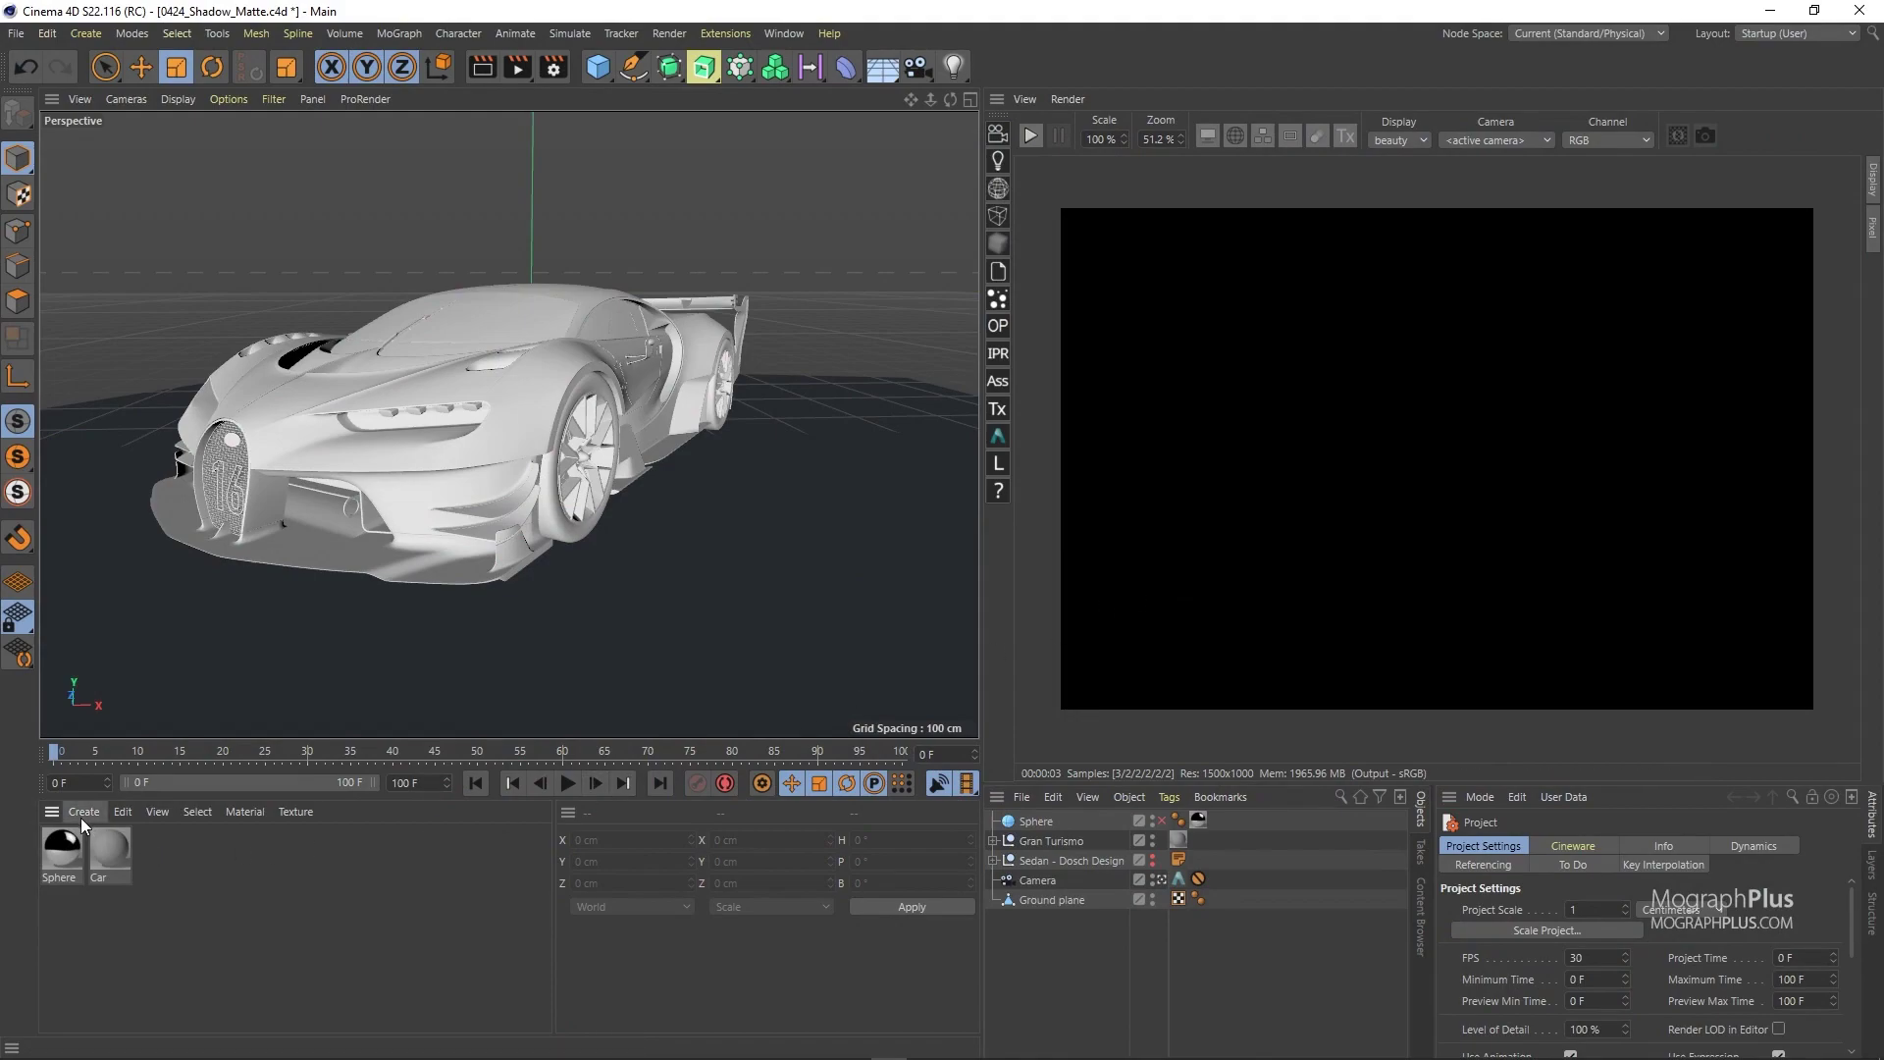
Add an Arnold Sky, start the IPR render, and create a new Arnold image material
click(999, 200)
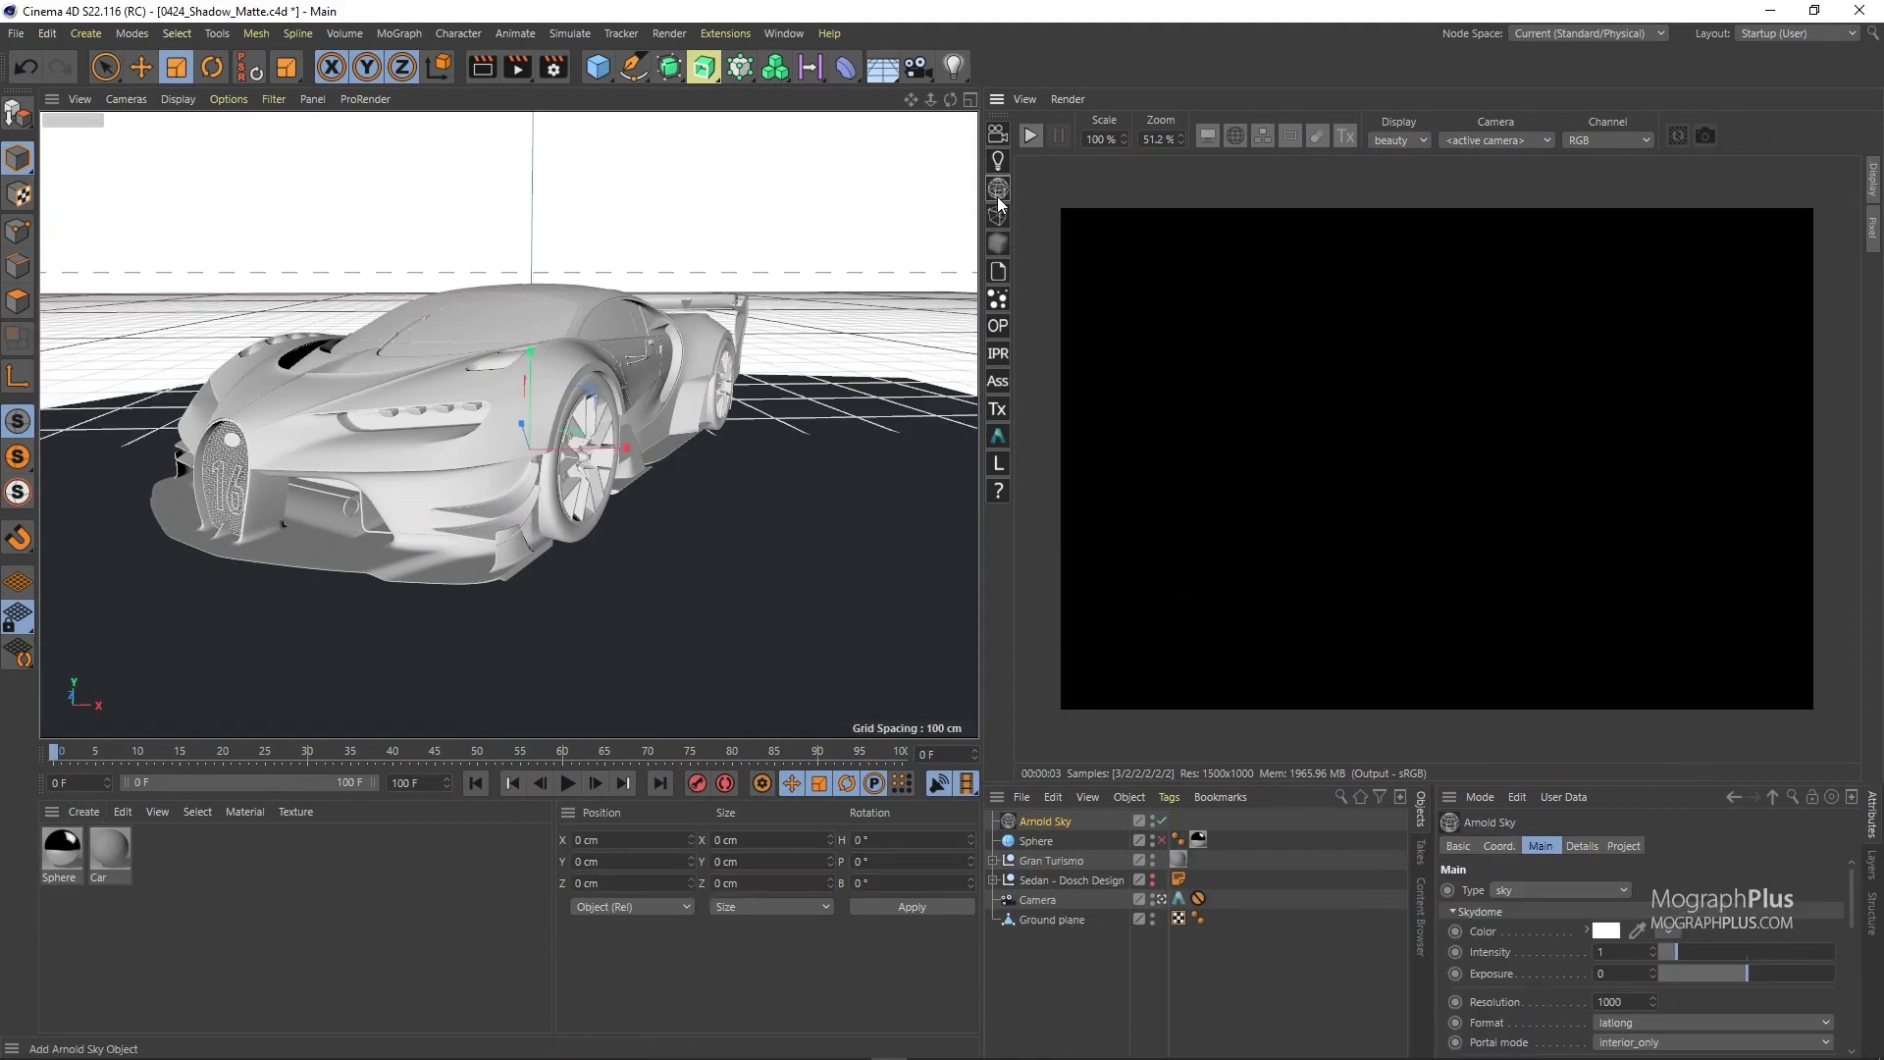
click(1033, 134)
click(84, 812)
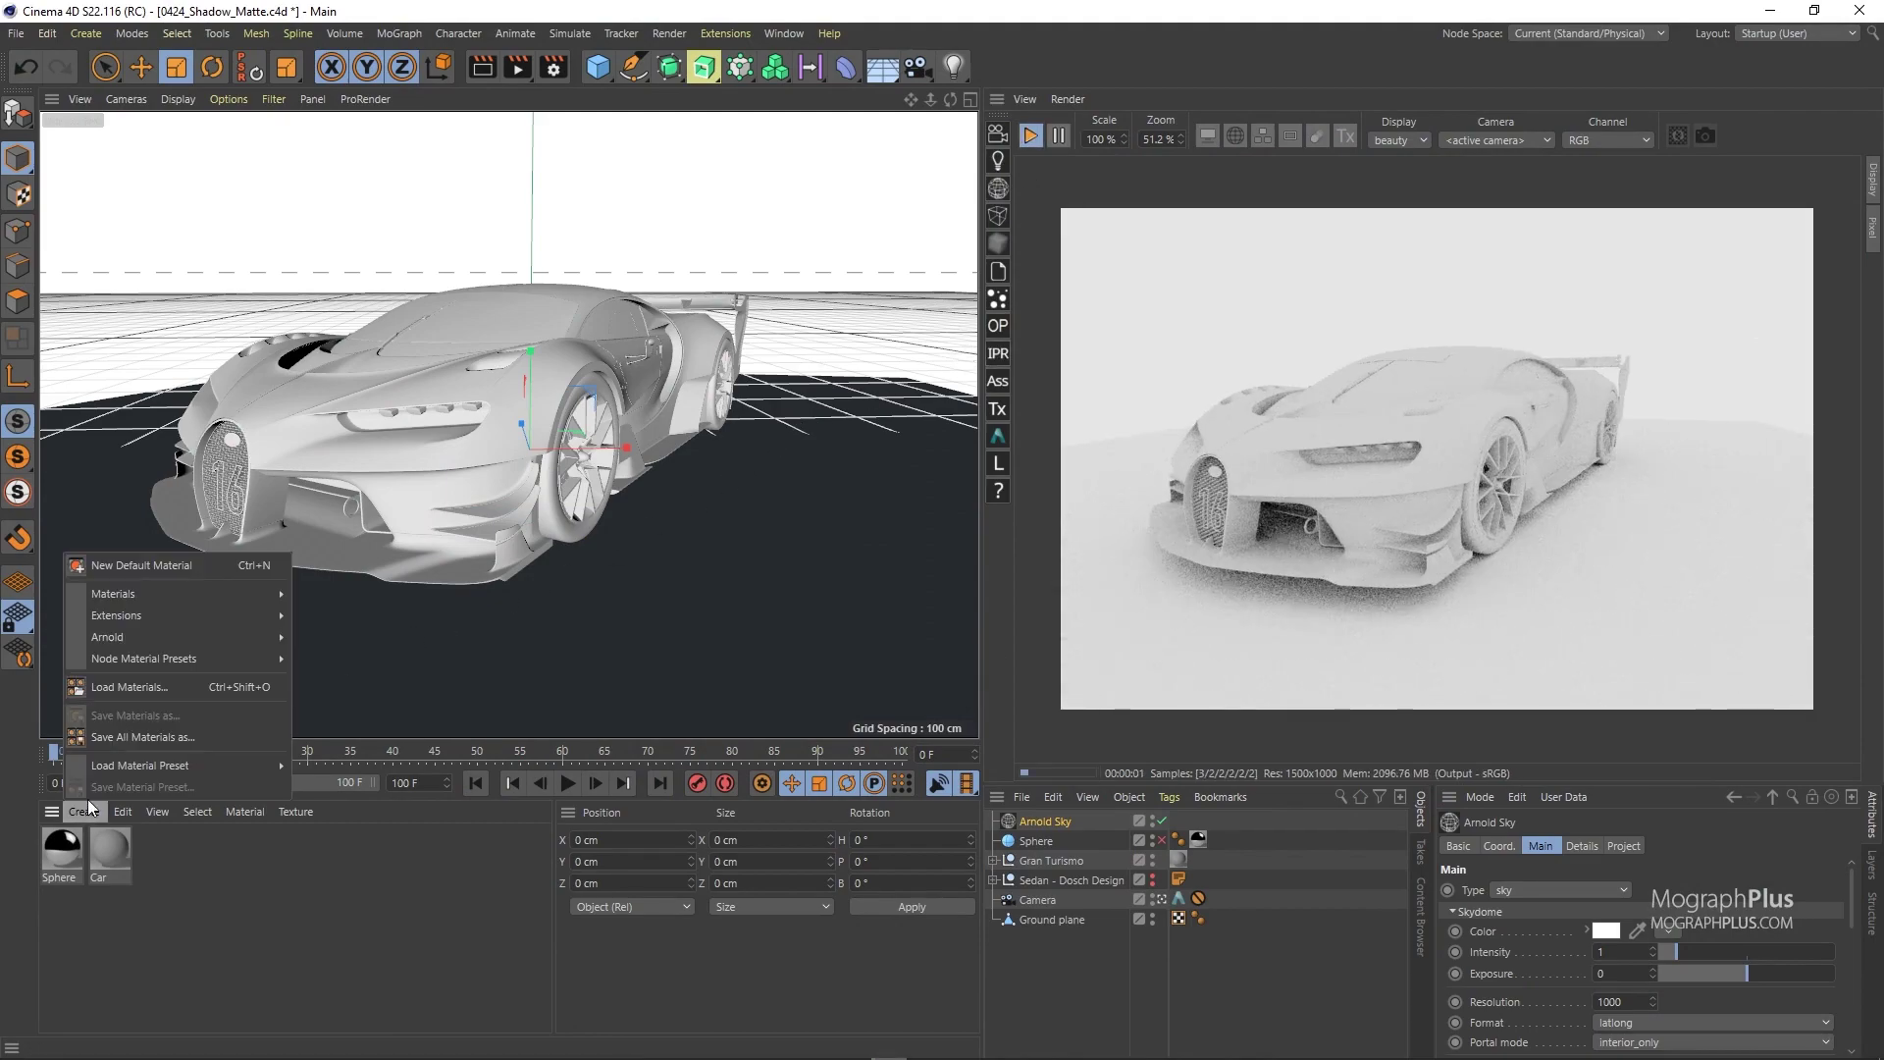
mouse_move(250, 639)
mouse_move(333, 677)
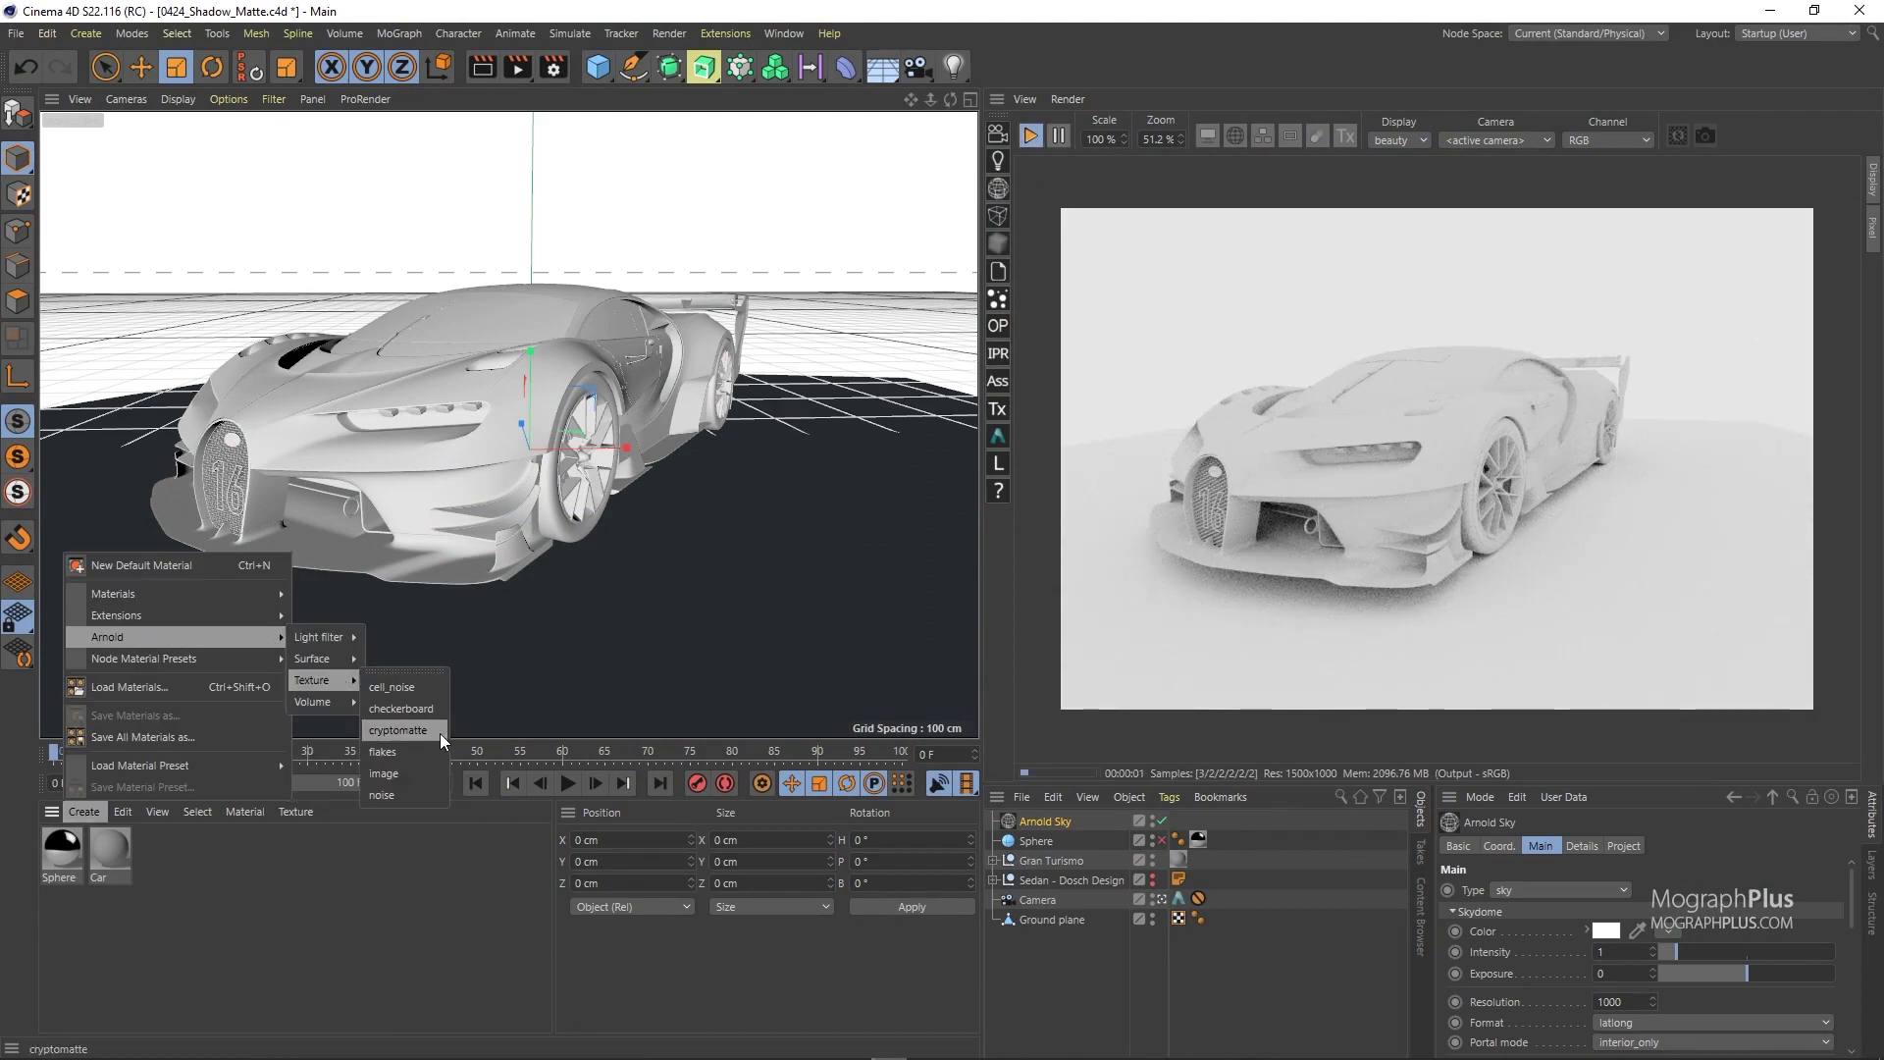
click(416, 777)
Rename the image material to HDRI and apply it to the Arnold Sky
double_click(59, 876)
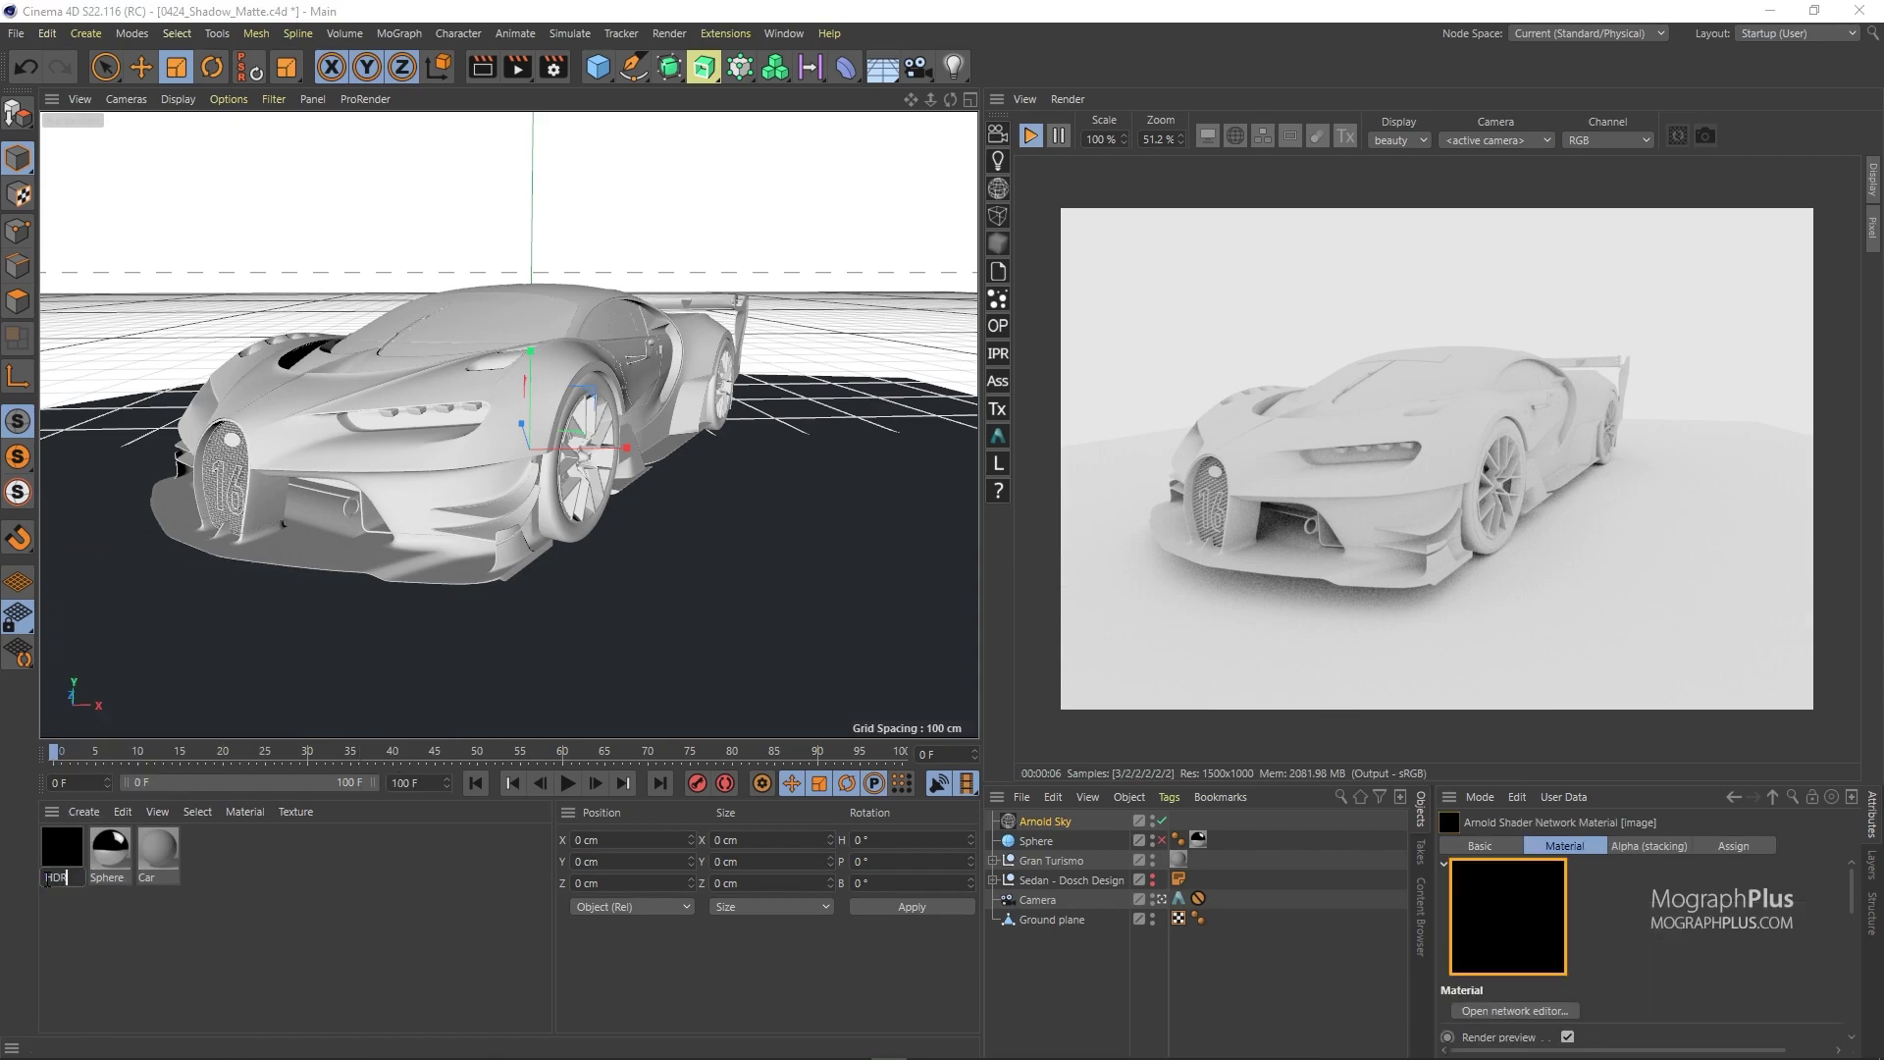
text(HDRI)
key(Return)
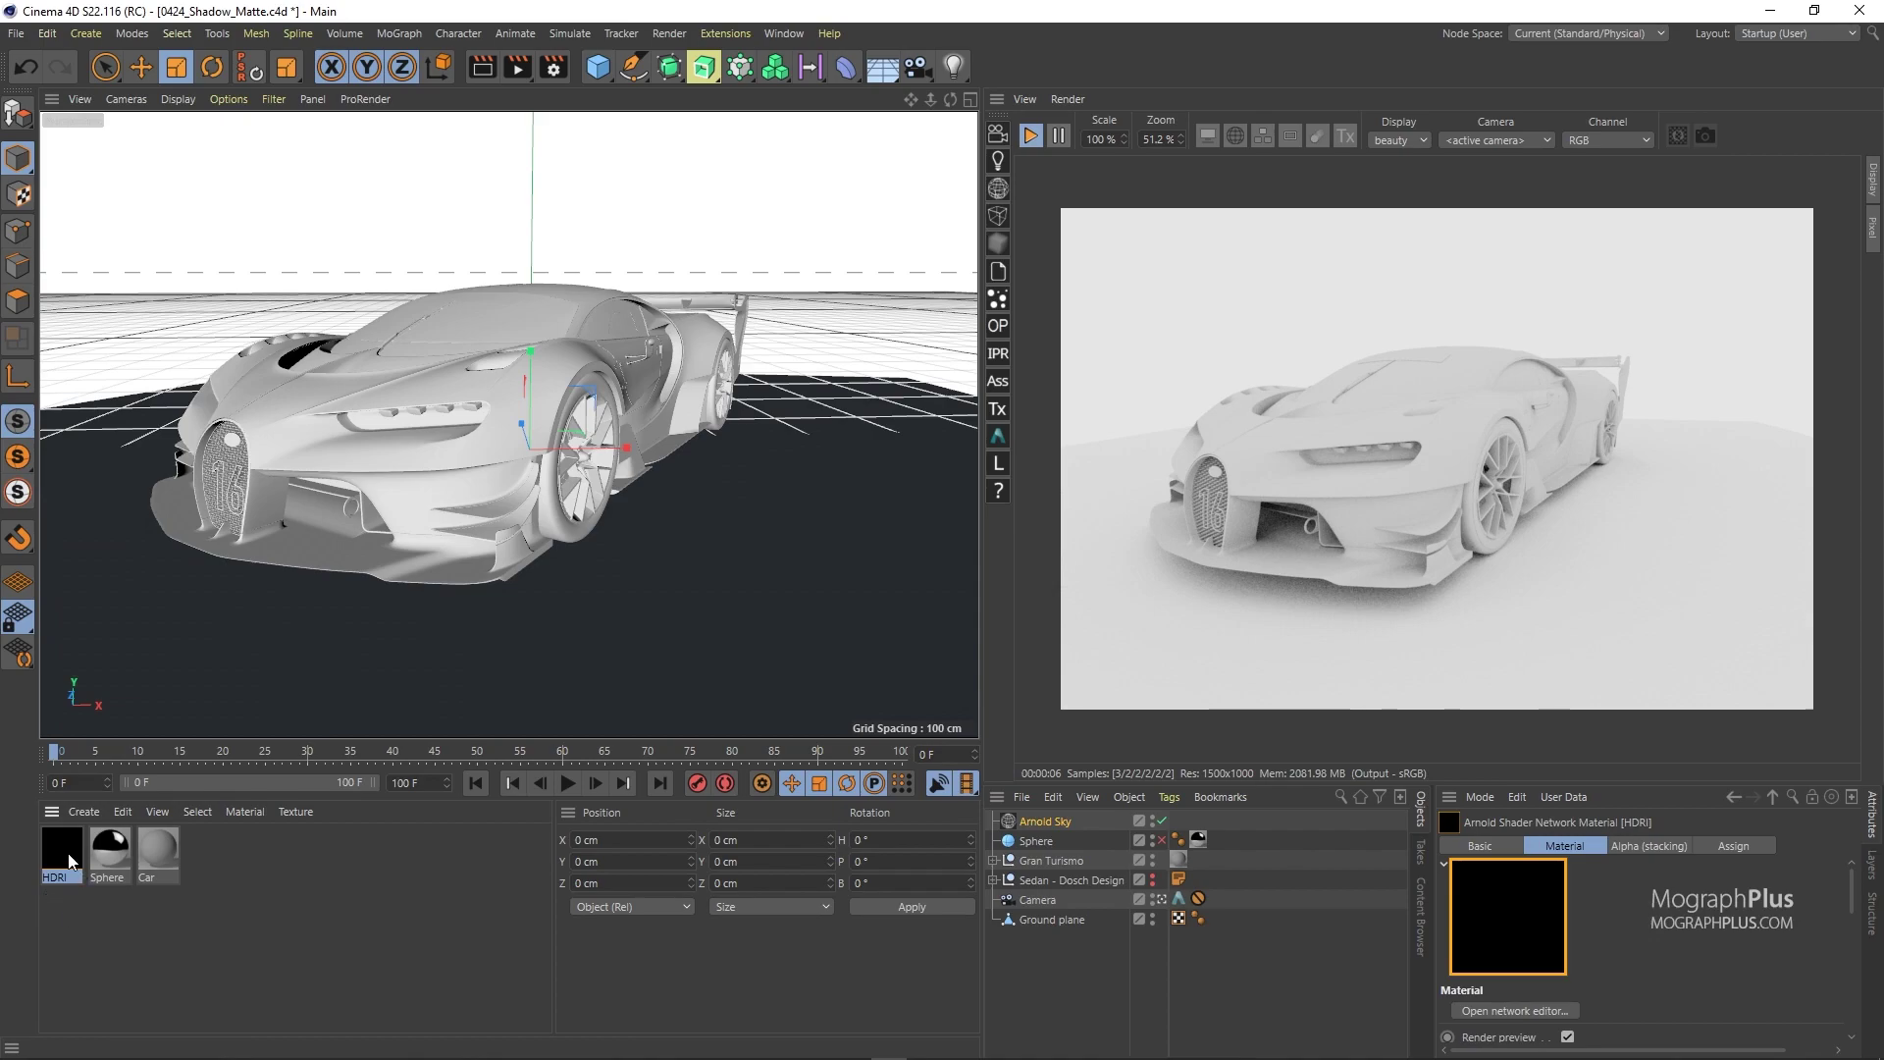
drag(1022, 809, 1044, 822)
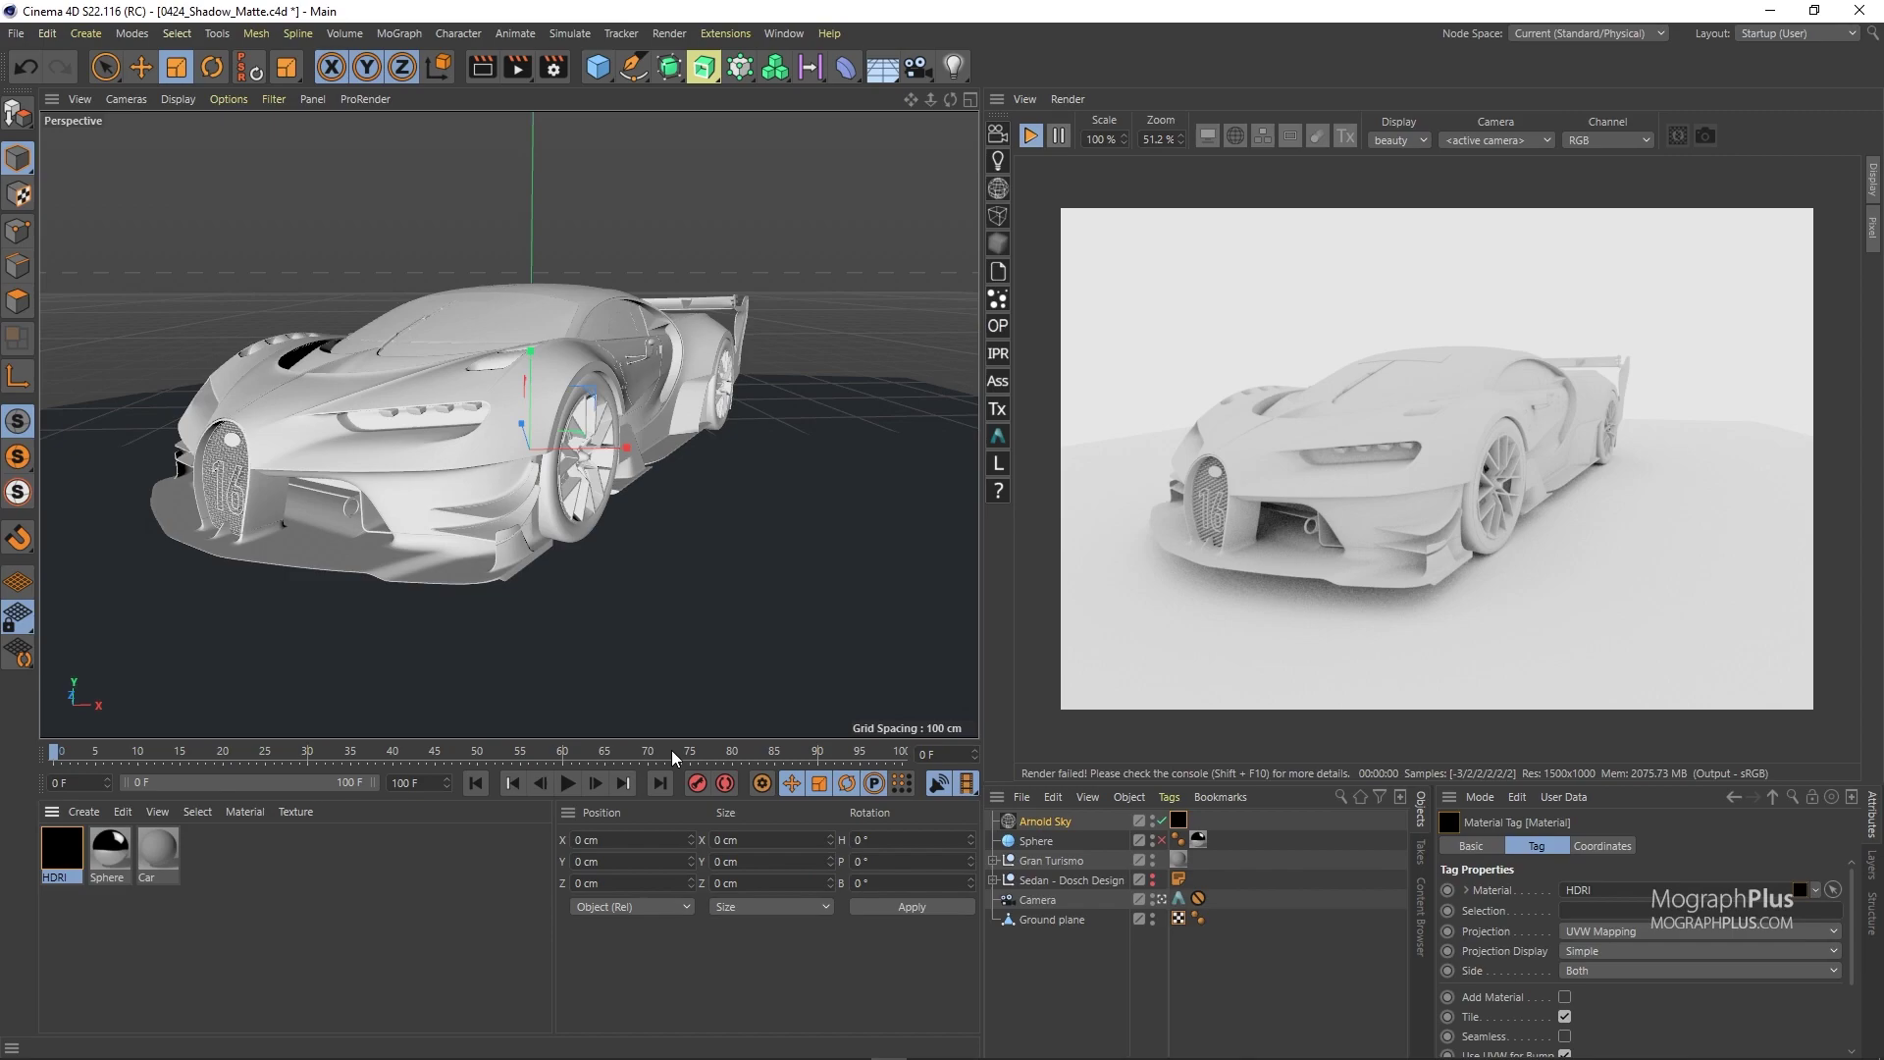
click(1065, 824)
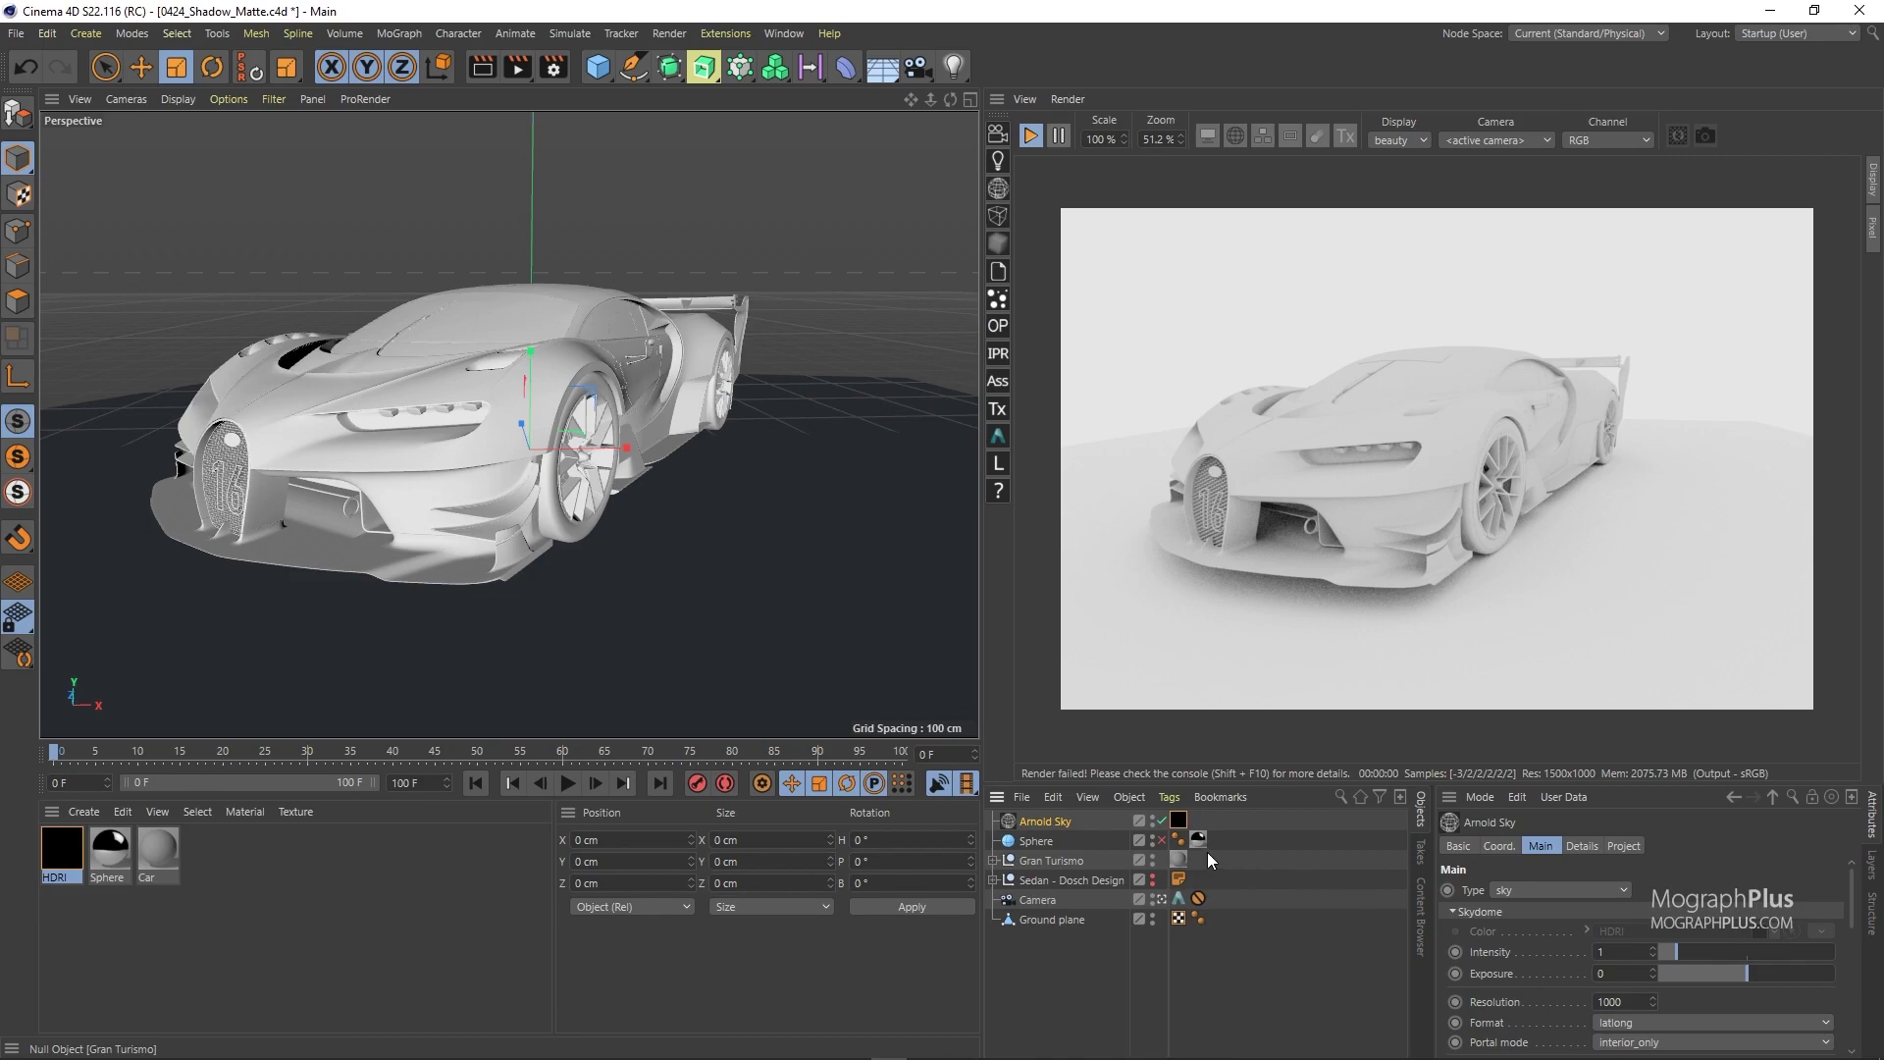
click(1241, 829)
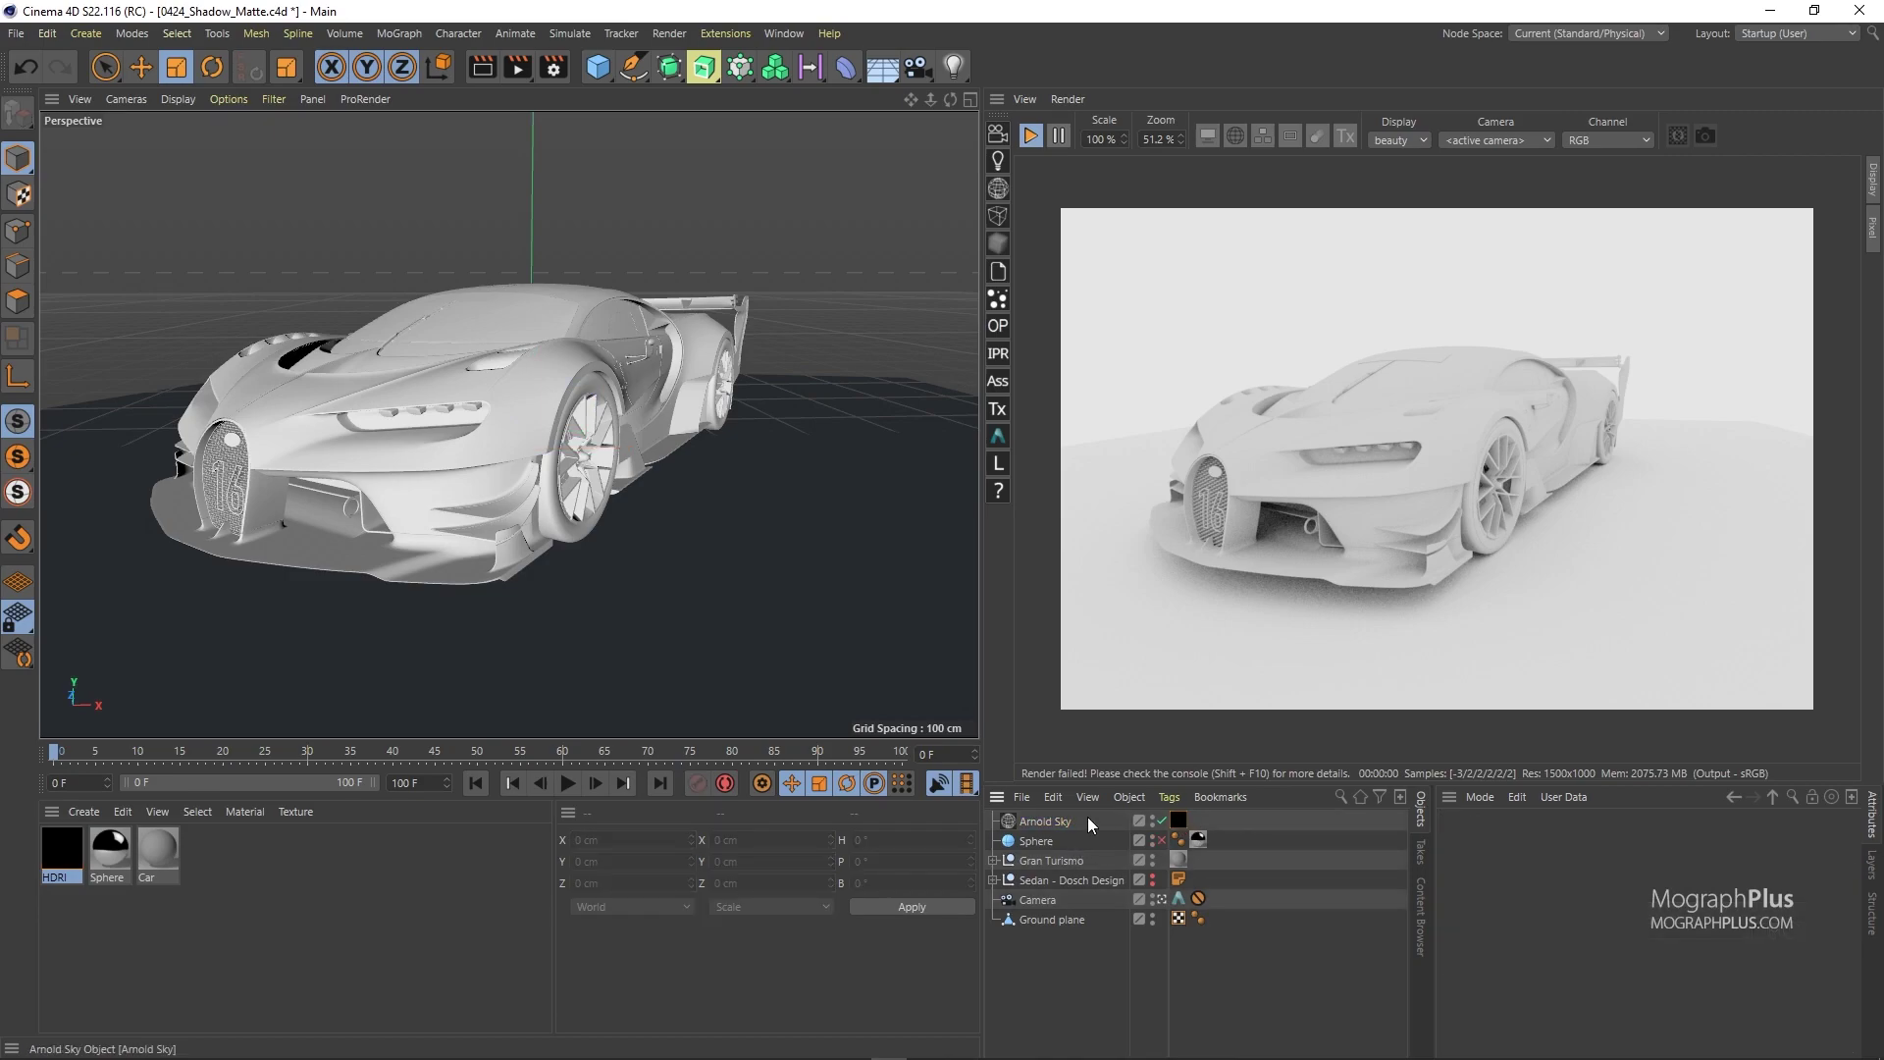
Load skylit_garage_4k.hdr into the HDRI material's image node
click(59, 859)
double_click(59, 858)
click(650, 483)
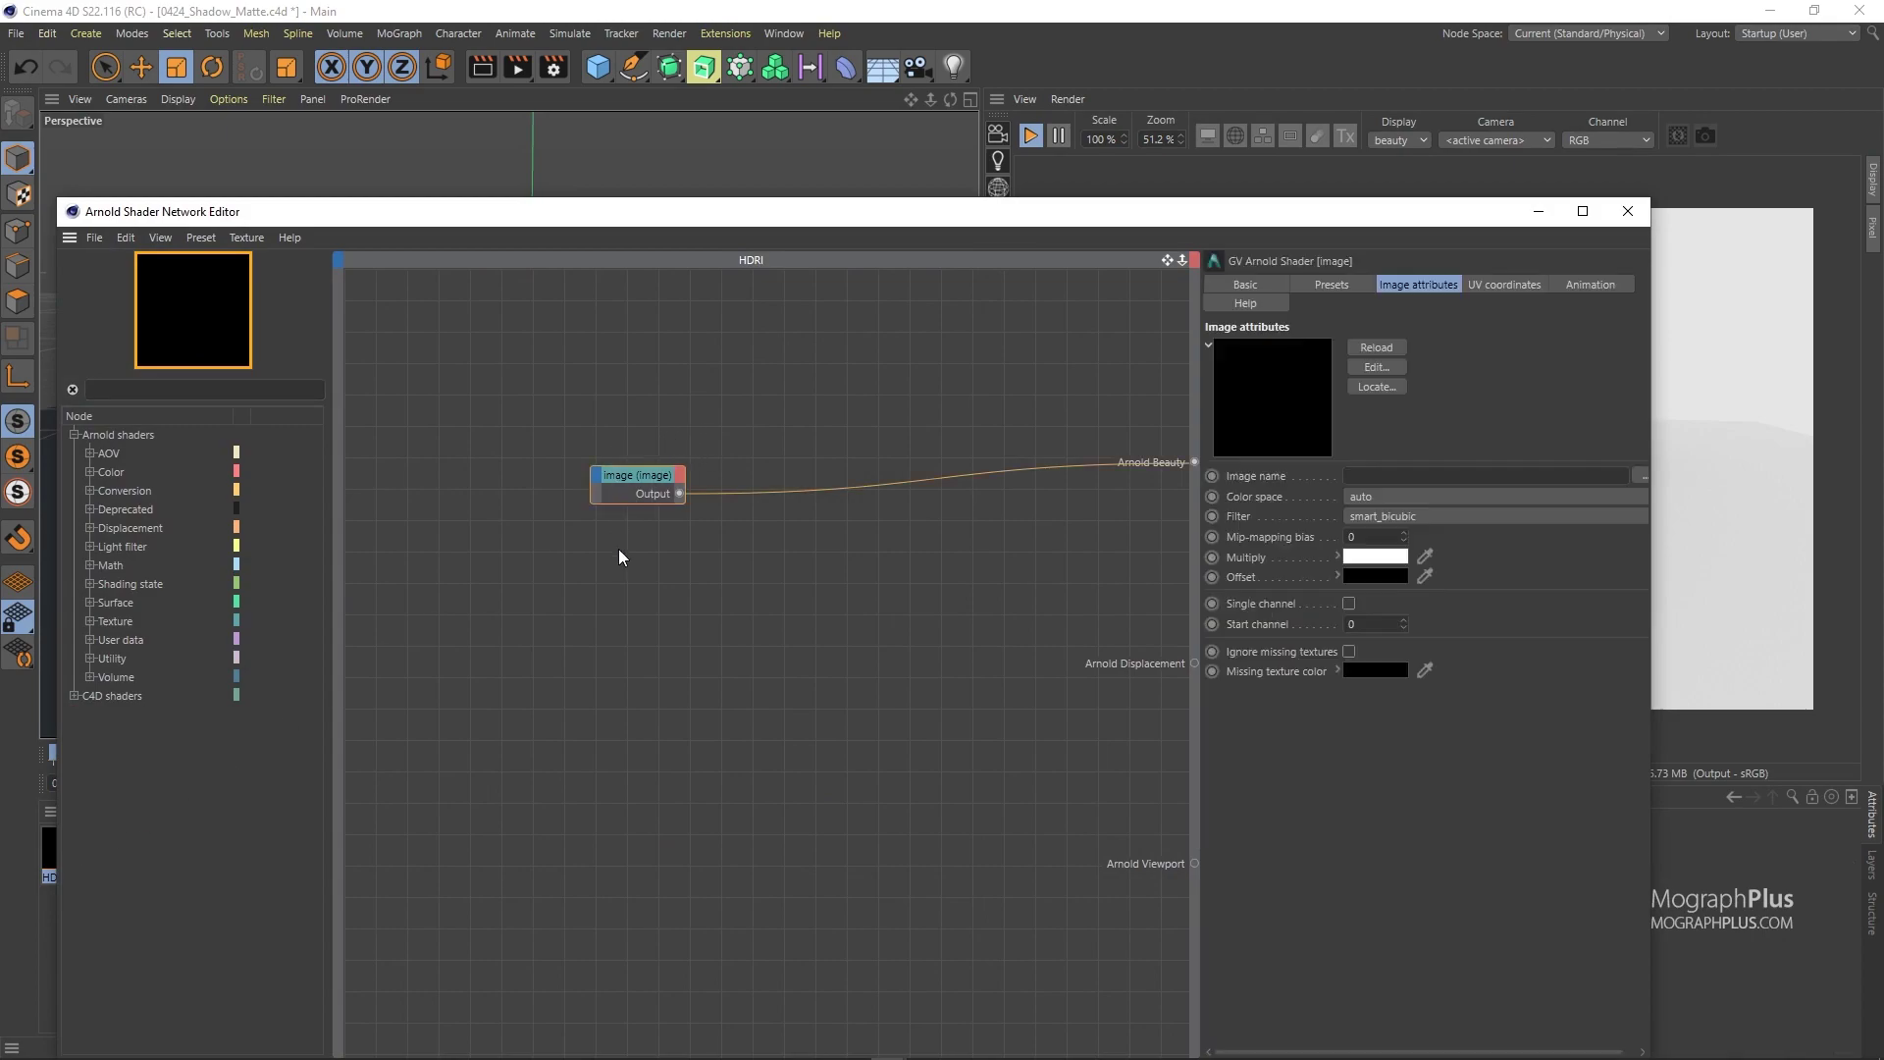
click(1640, 477)
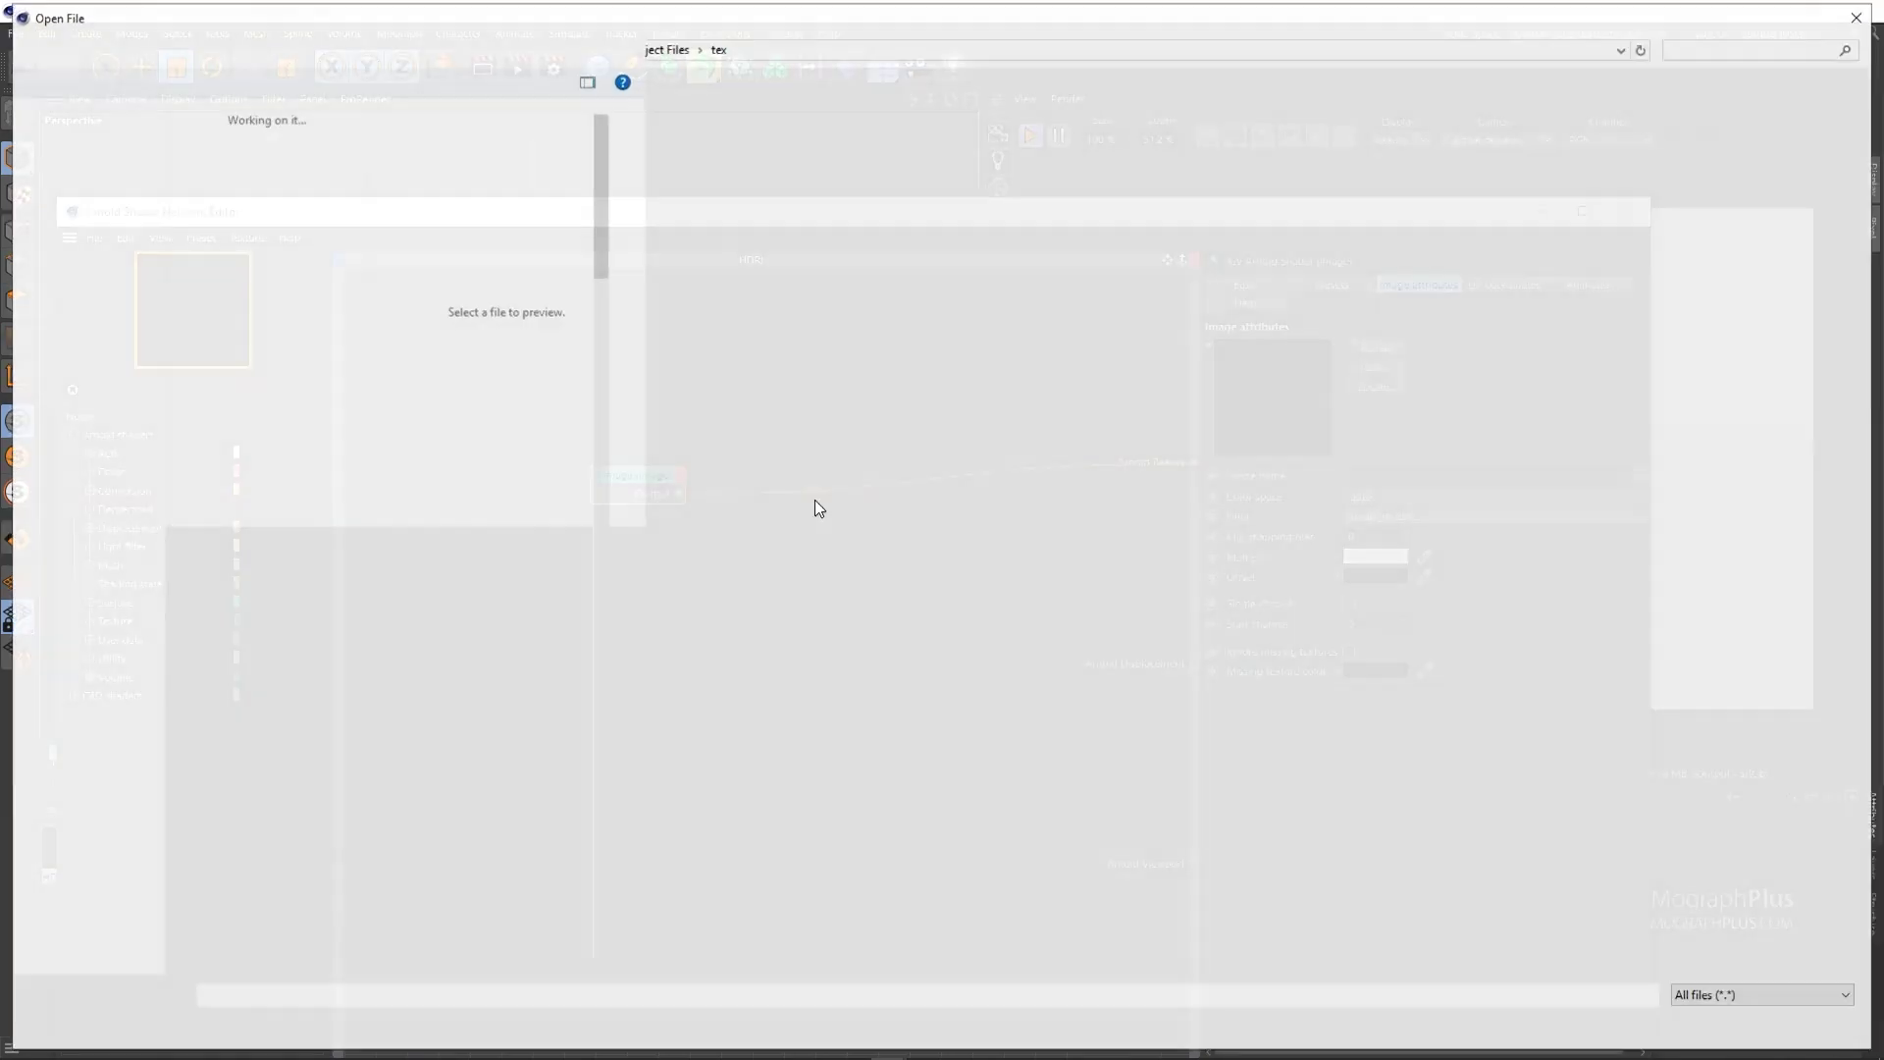
scroll(453, 638, down, 6)
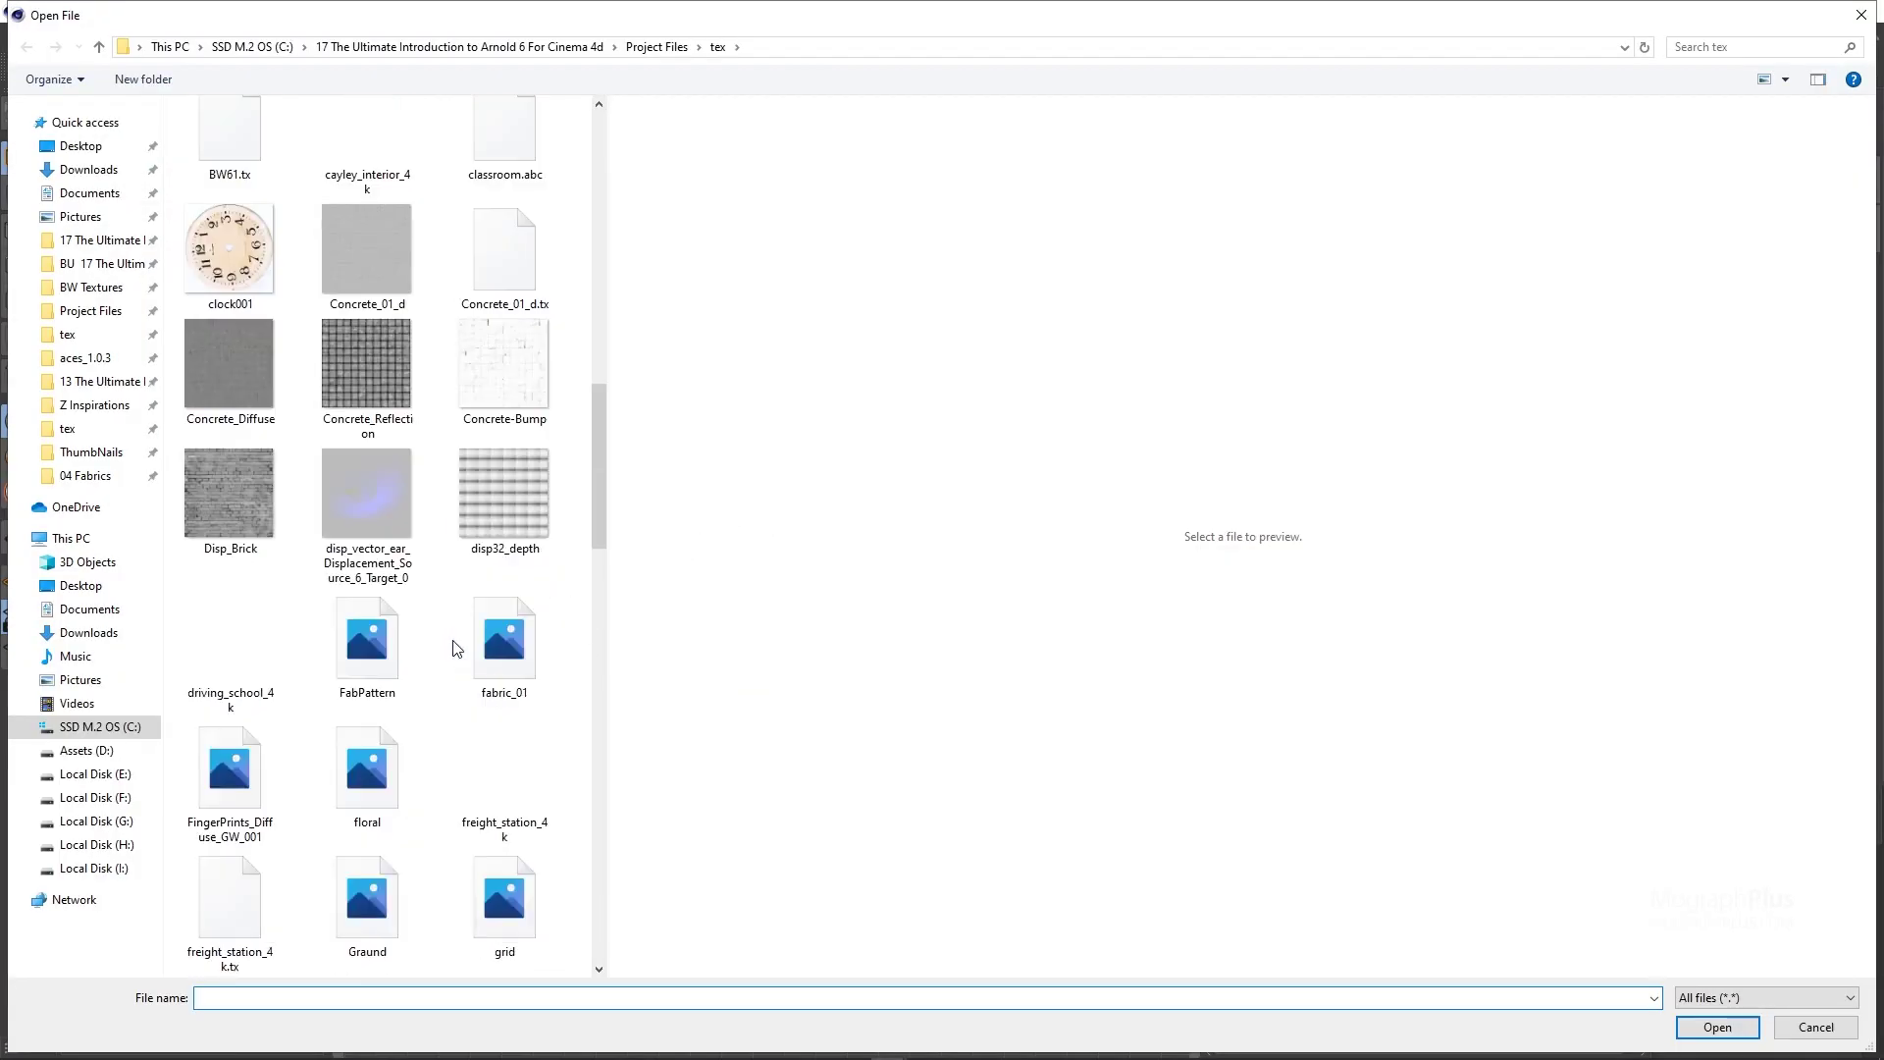
scroll(454, 638, down, 15)
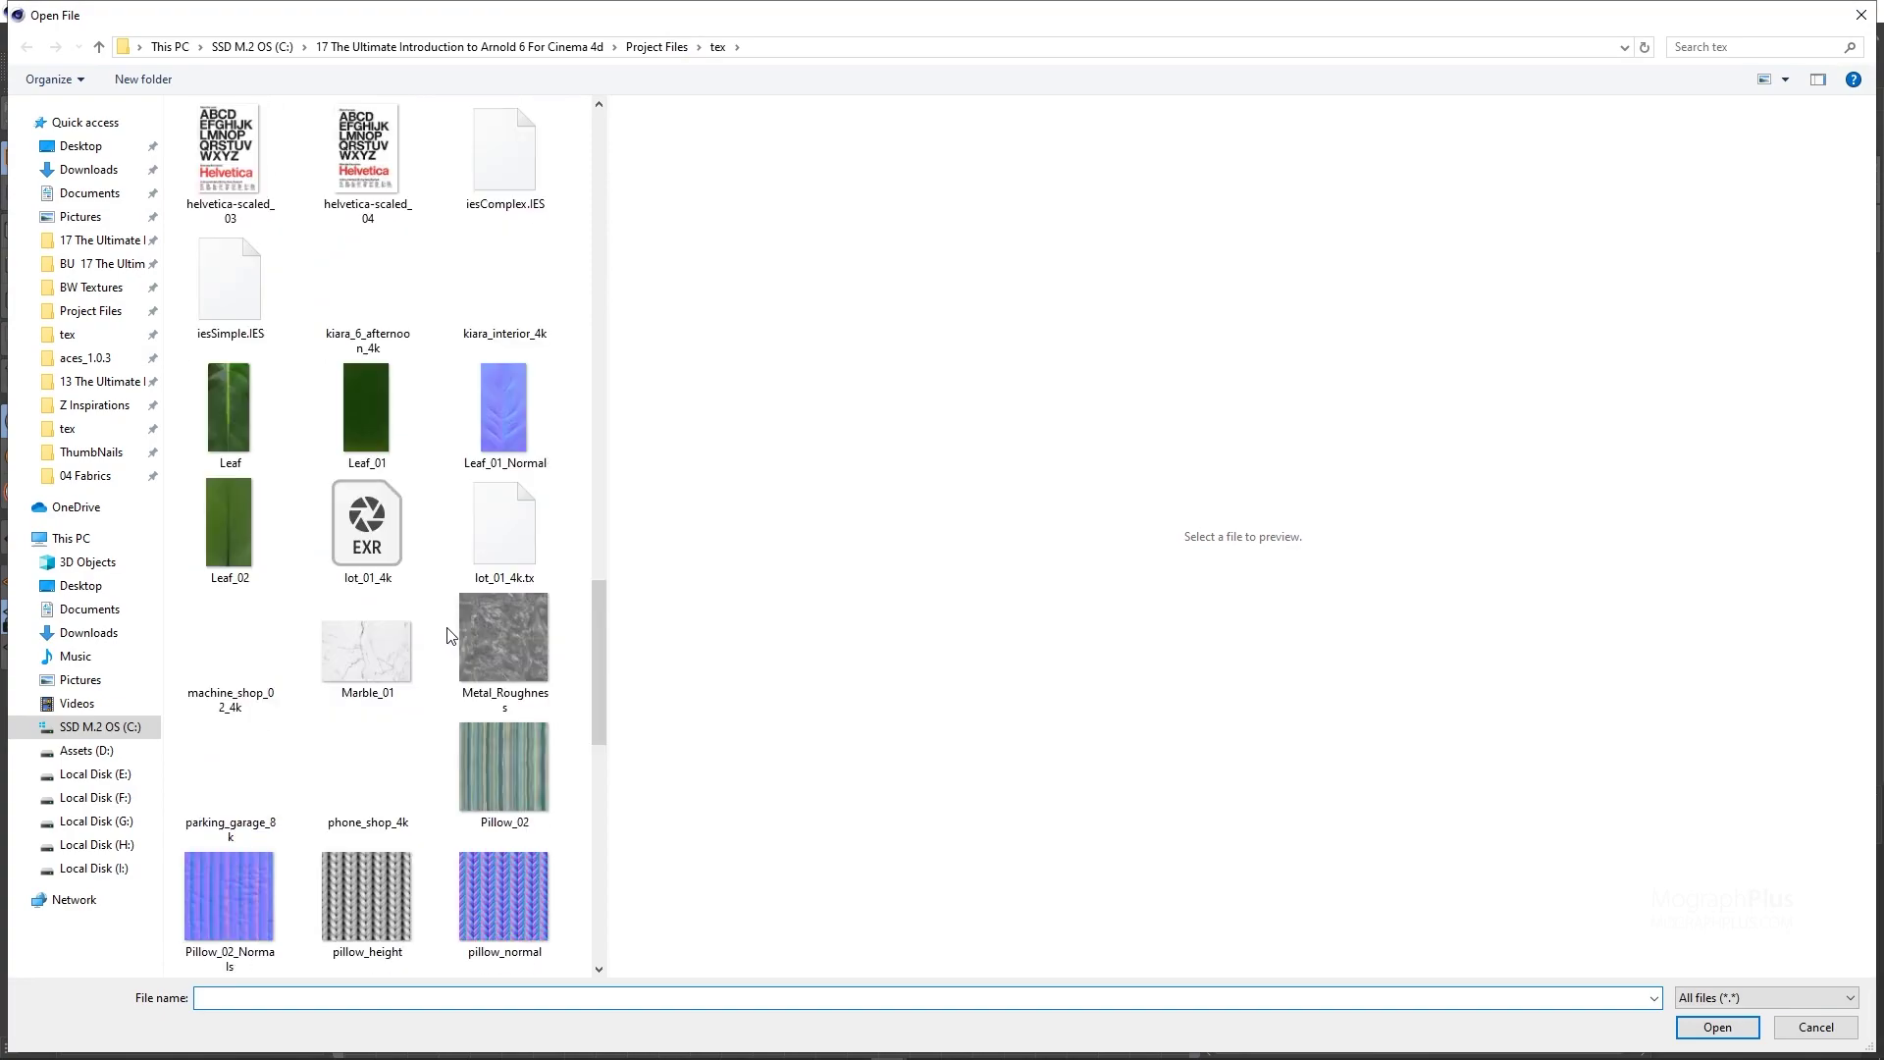
click(396, 768)
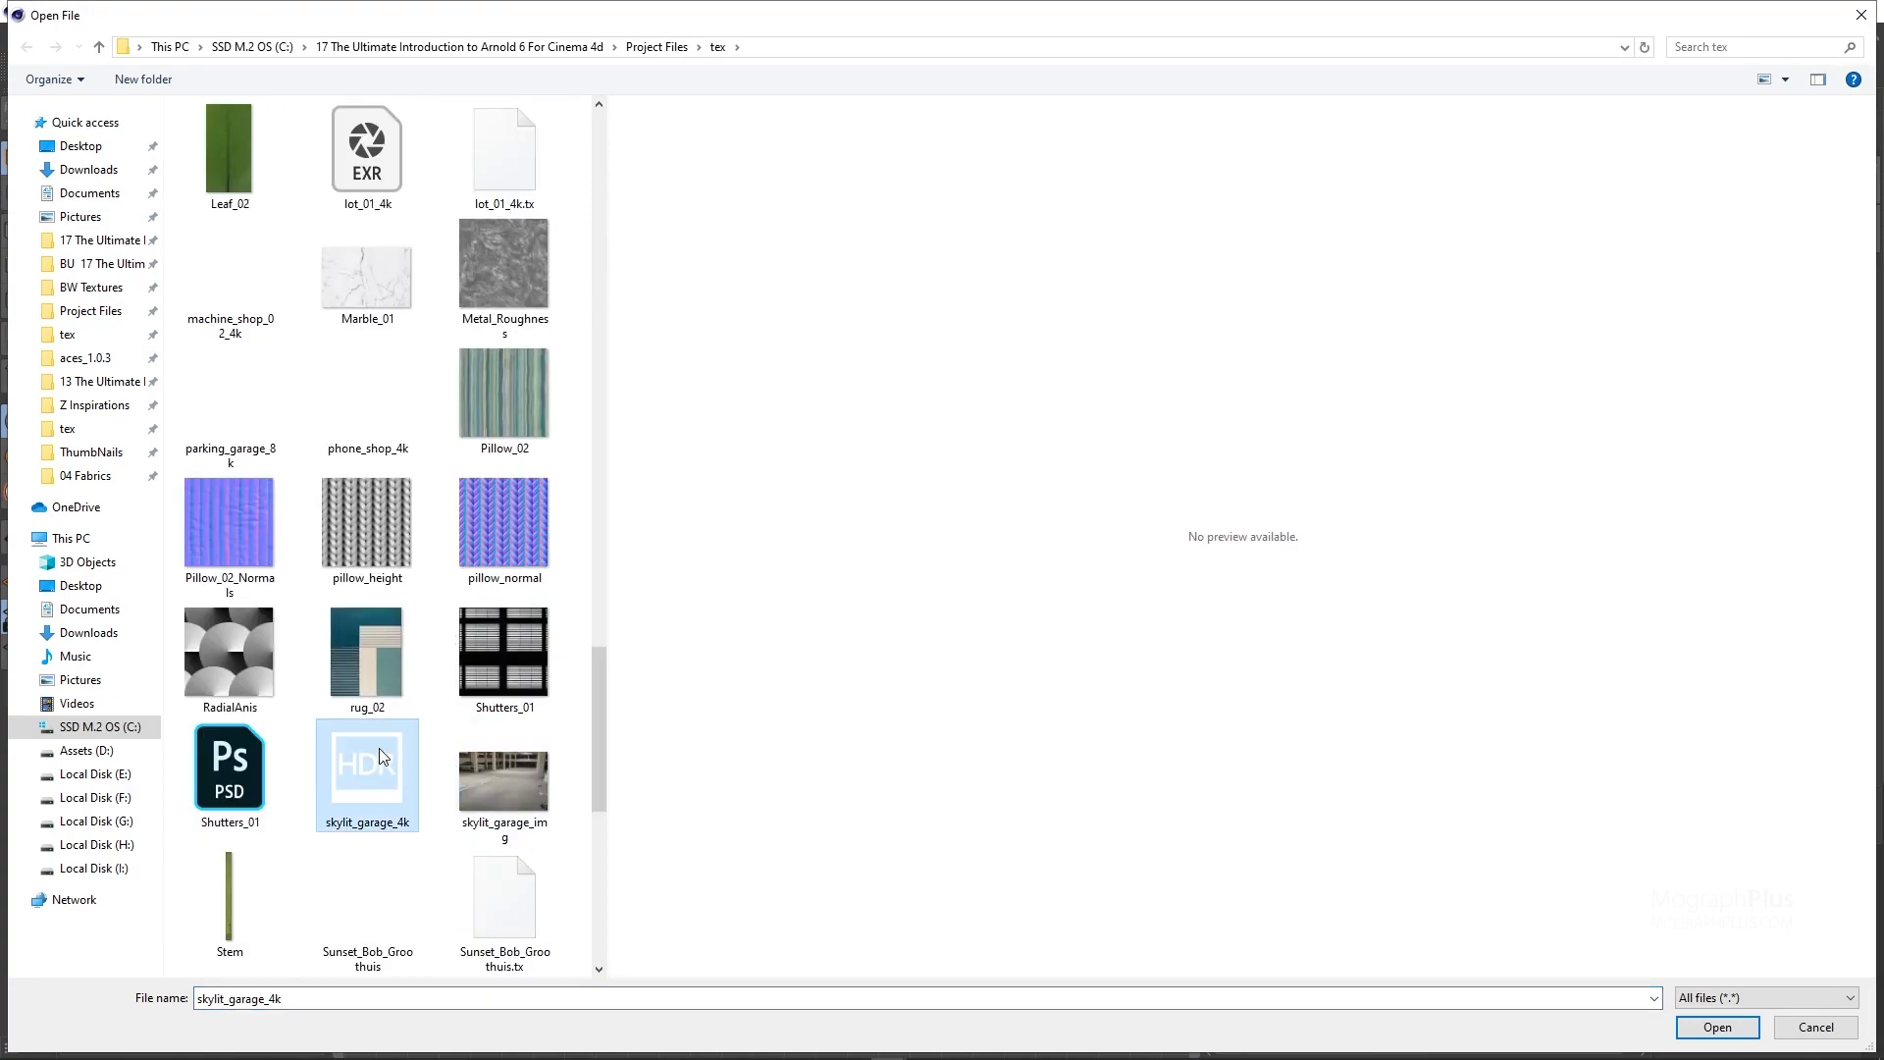
double_click(379, 756)
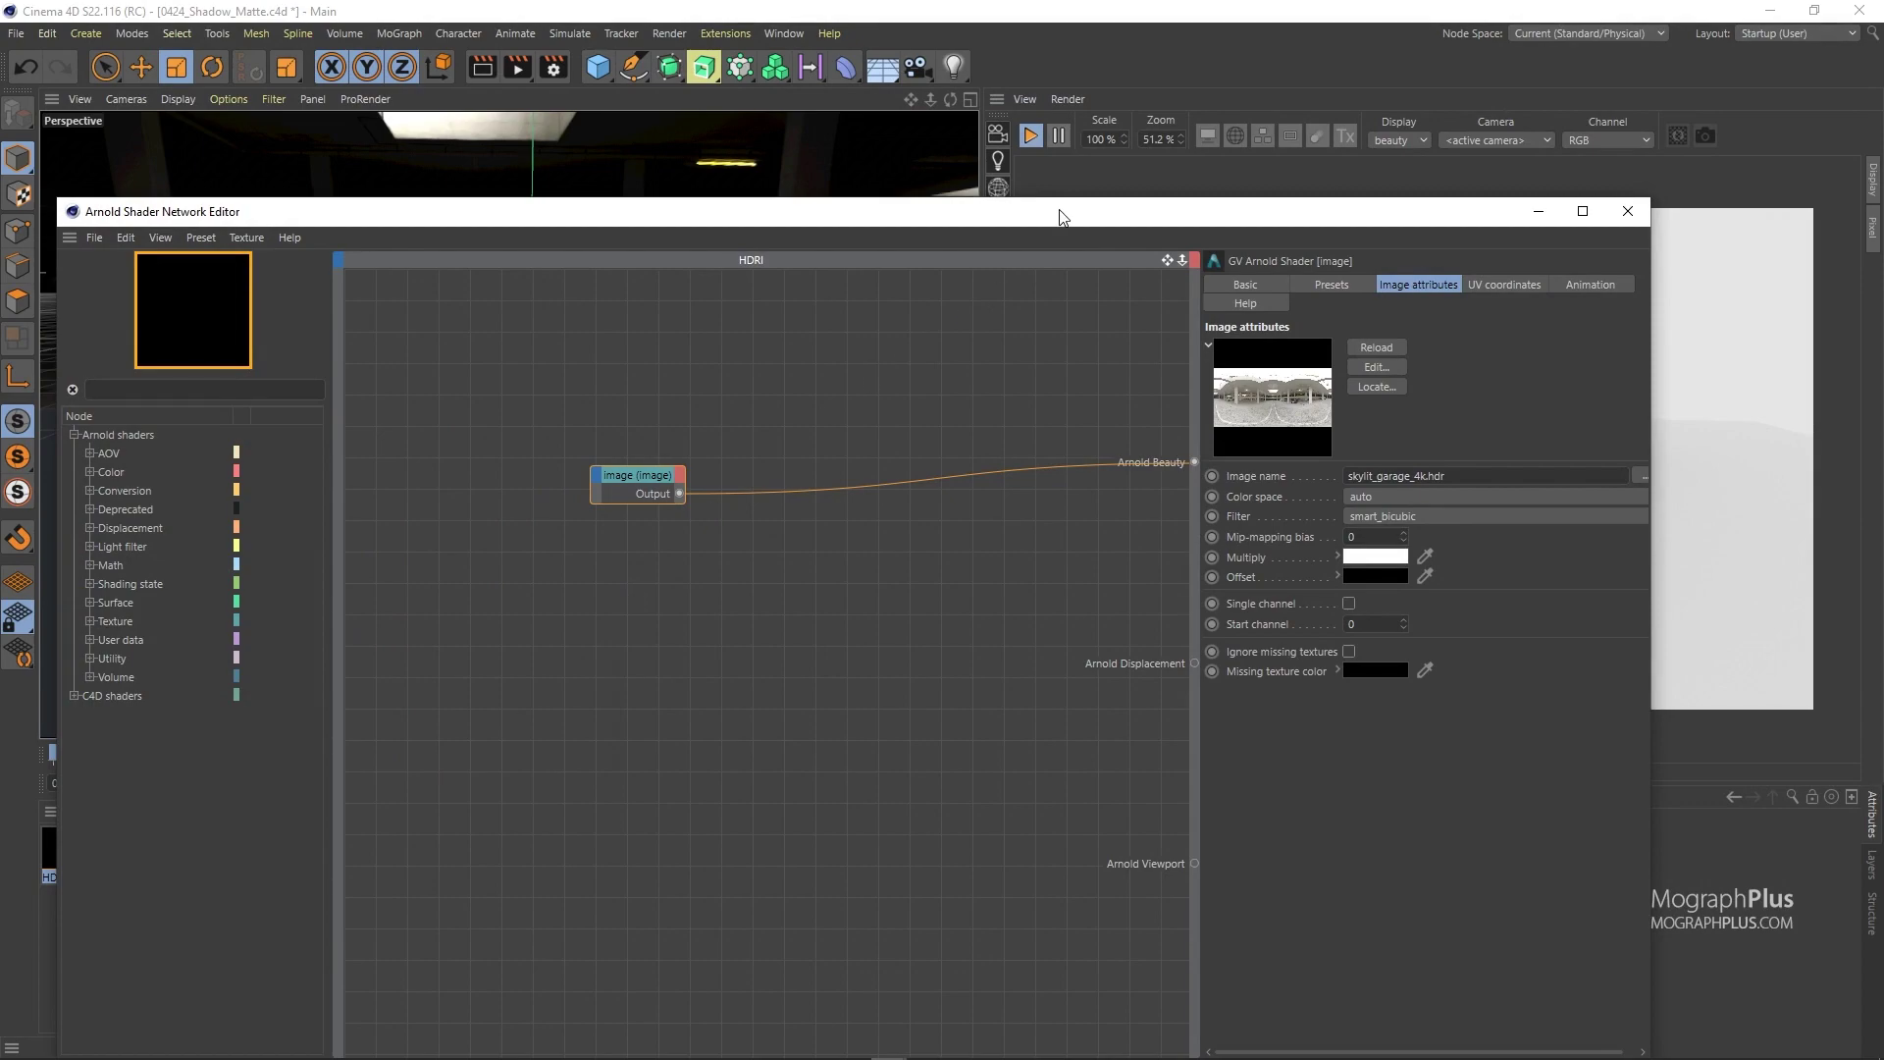
Set the image node's colour space to Utility - Linear - sRGB
drag(1060, 216, 621, 157)
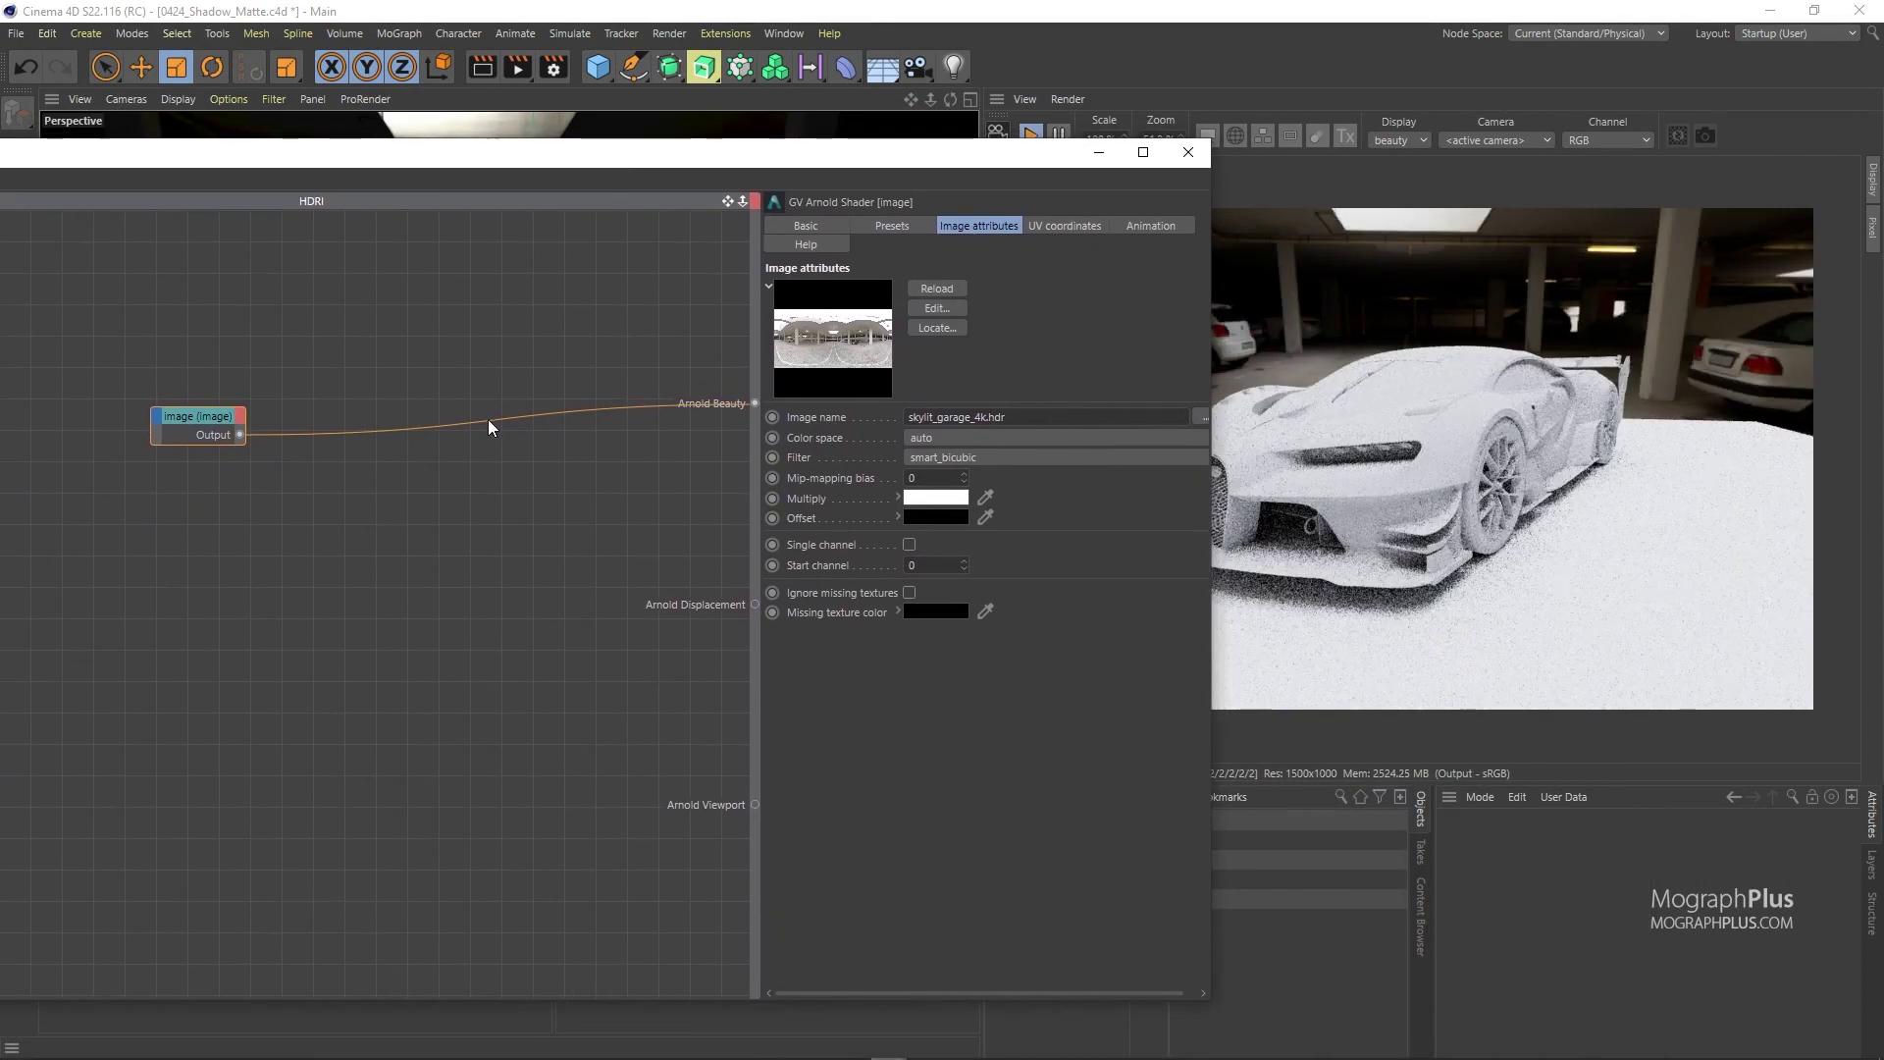
click(997, 438)
mouse_move(1054, 738)
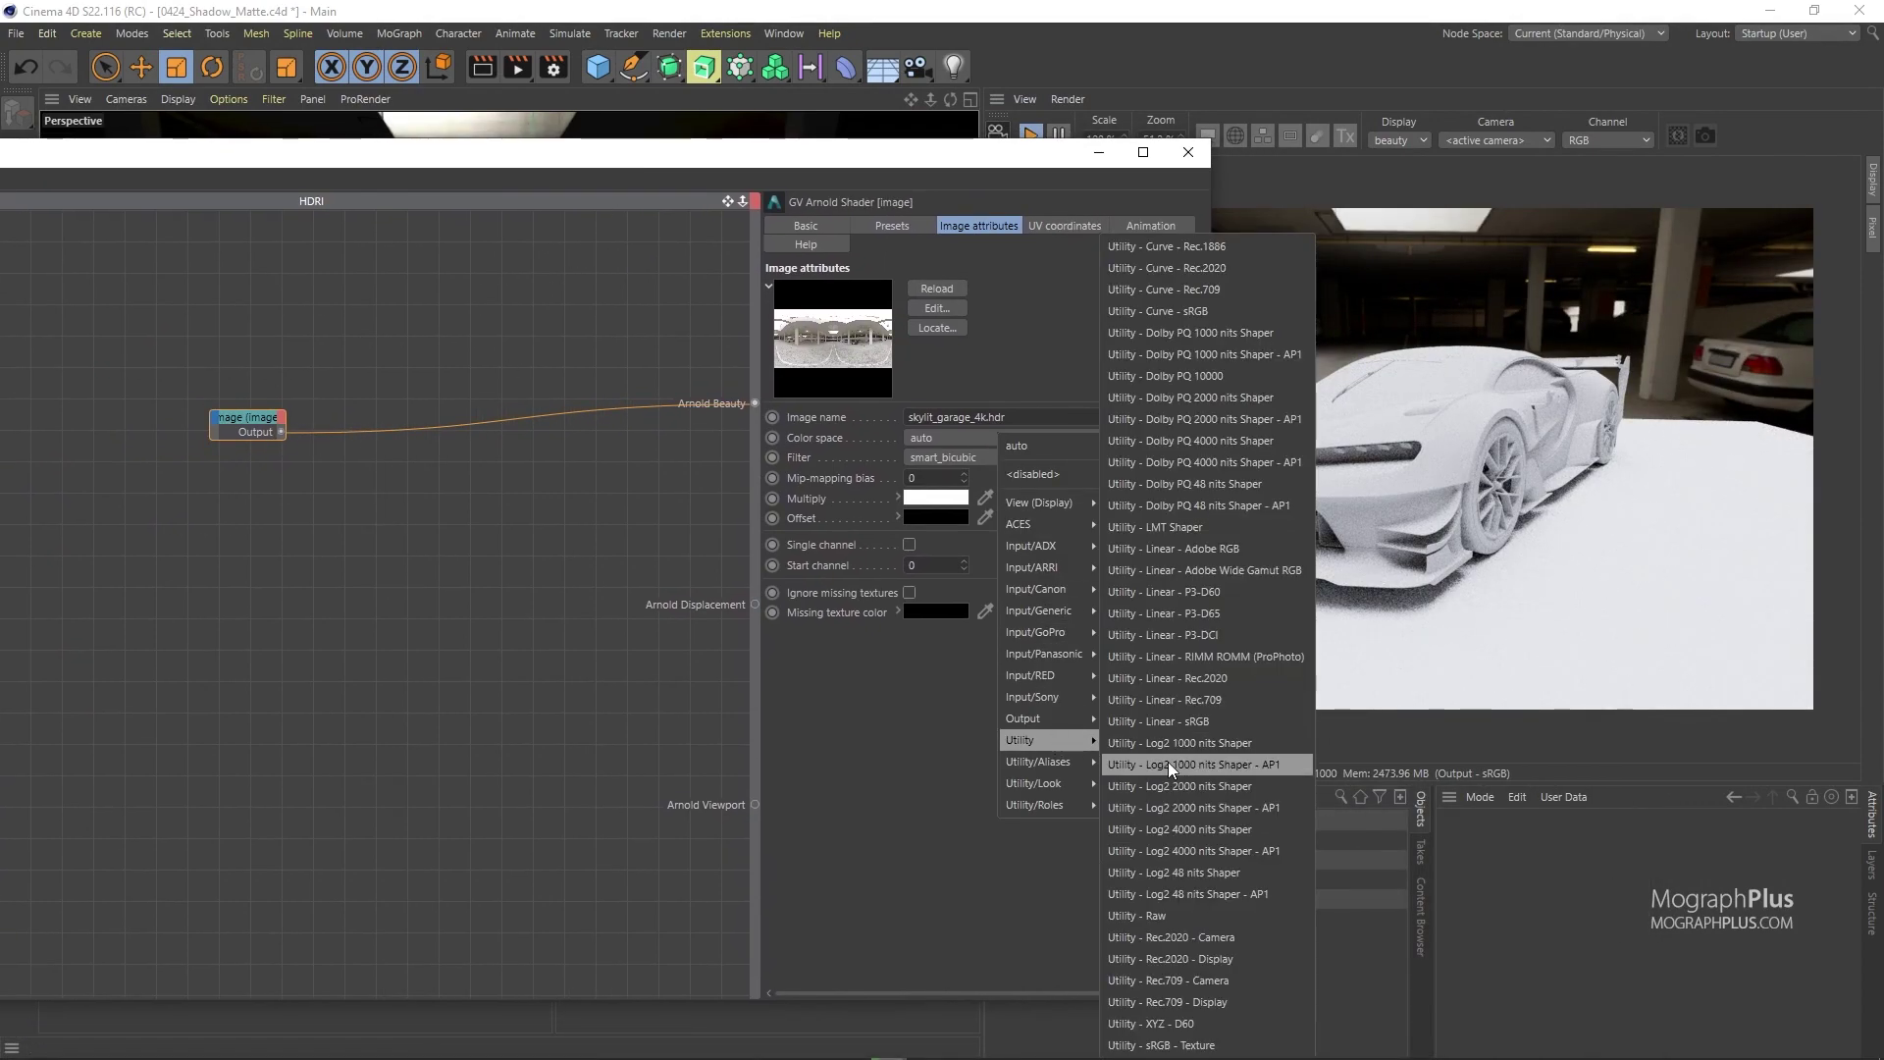
click(1212, 721)
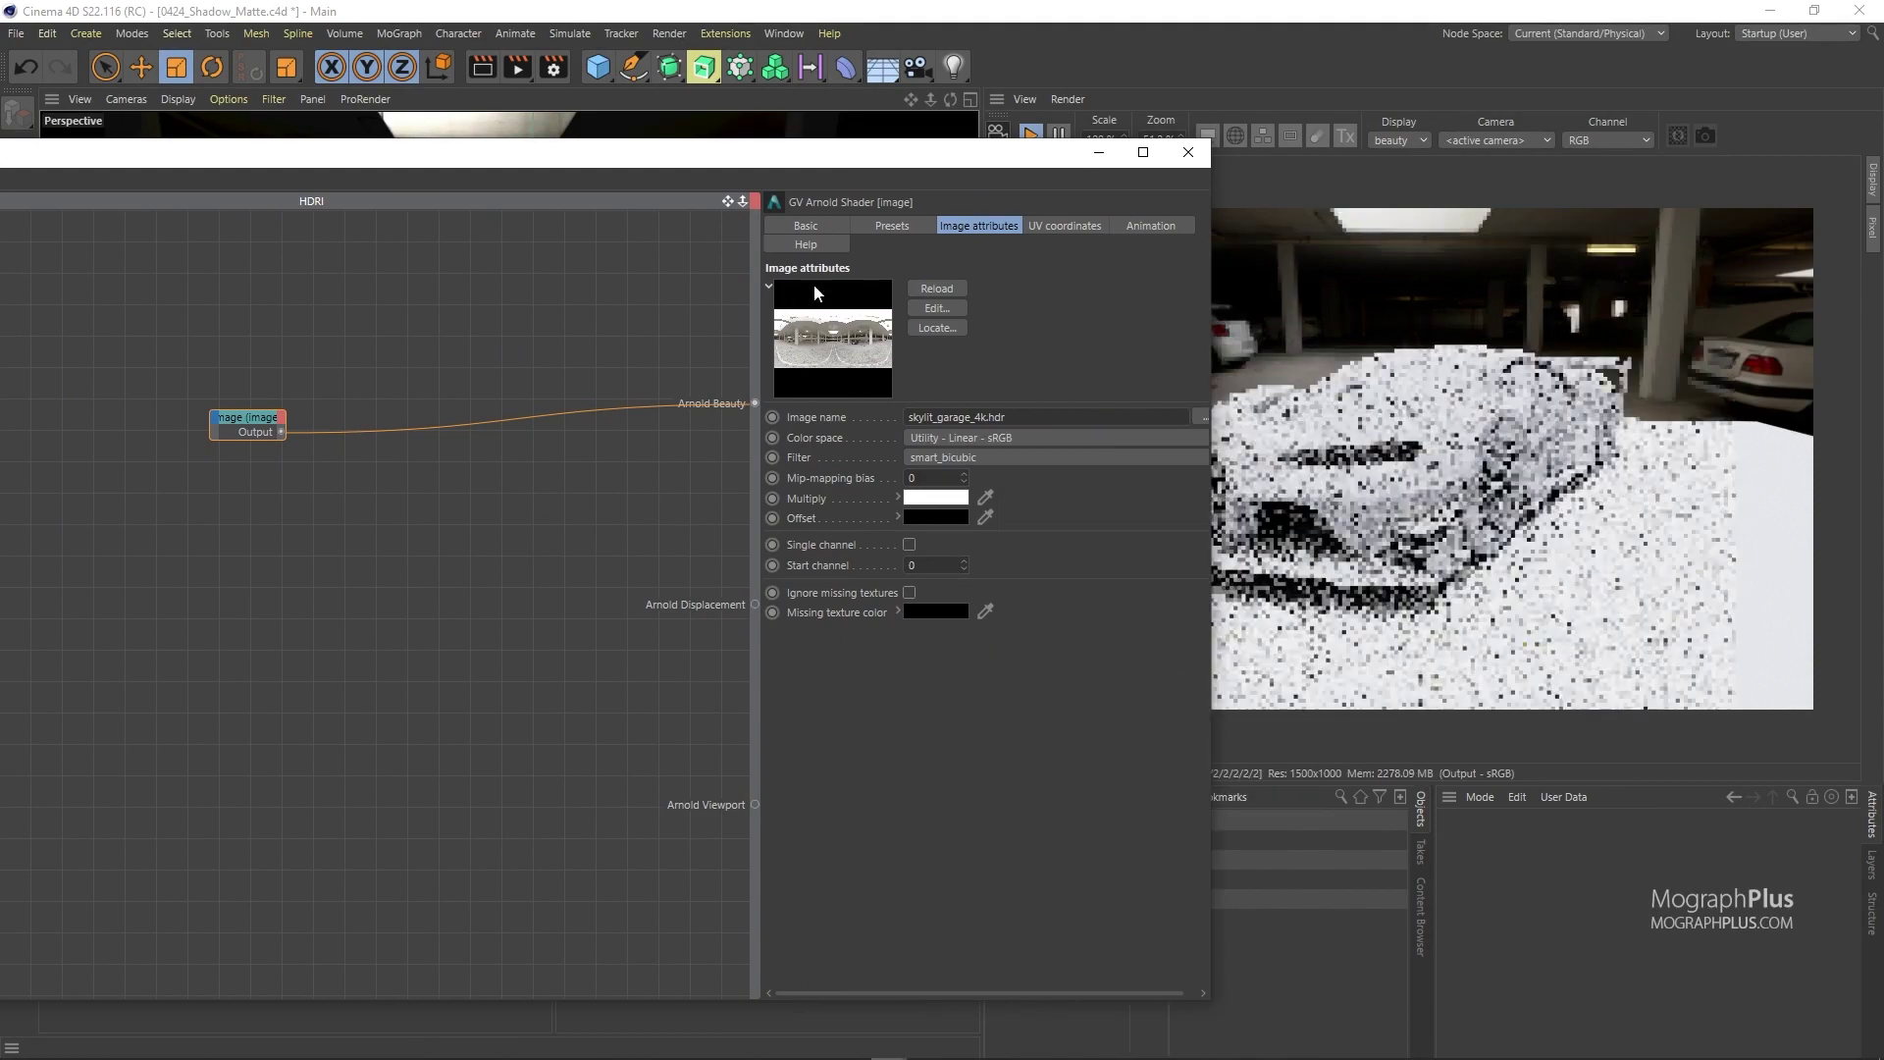
Set the HDRI image node's UV Offset U to -0.04
drag(235, 425, 584, 385)
drag(1006, 167, 777, 114)
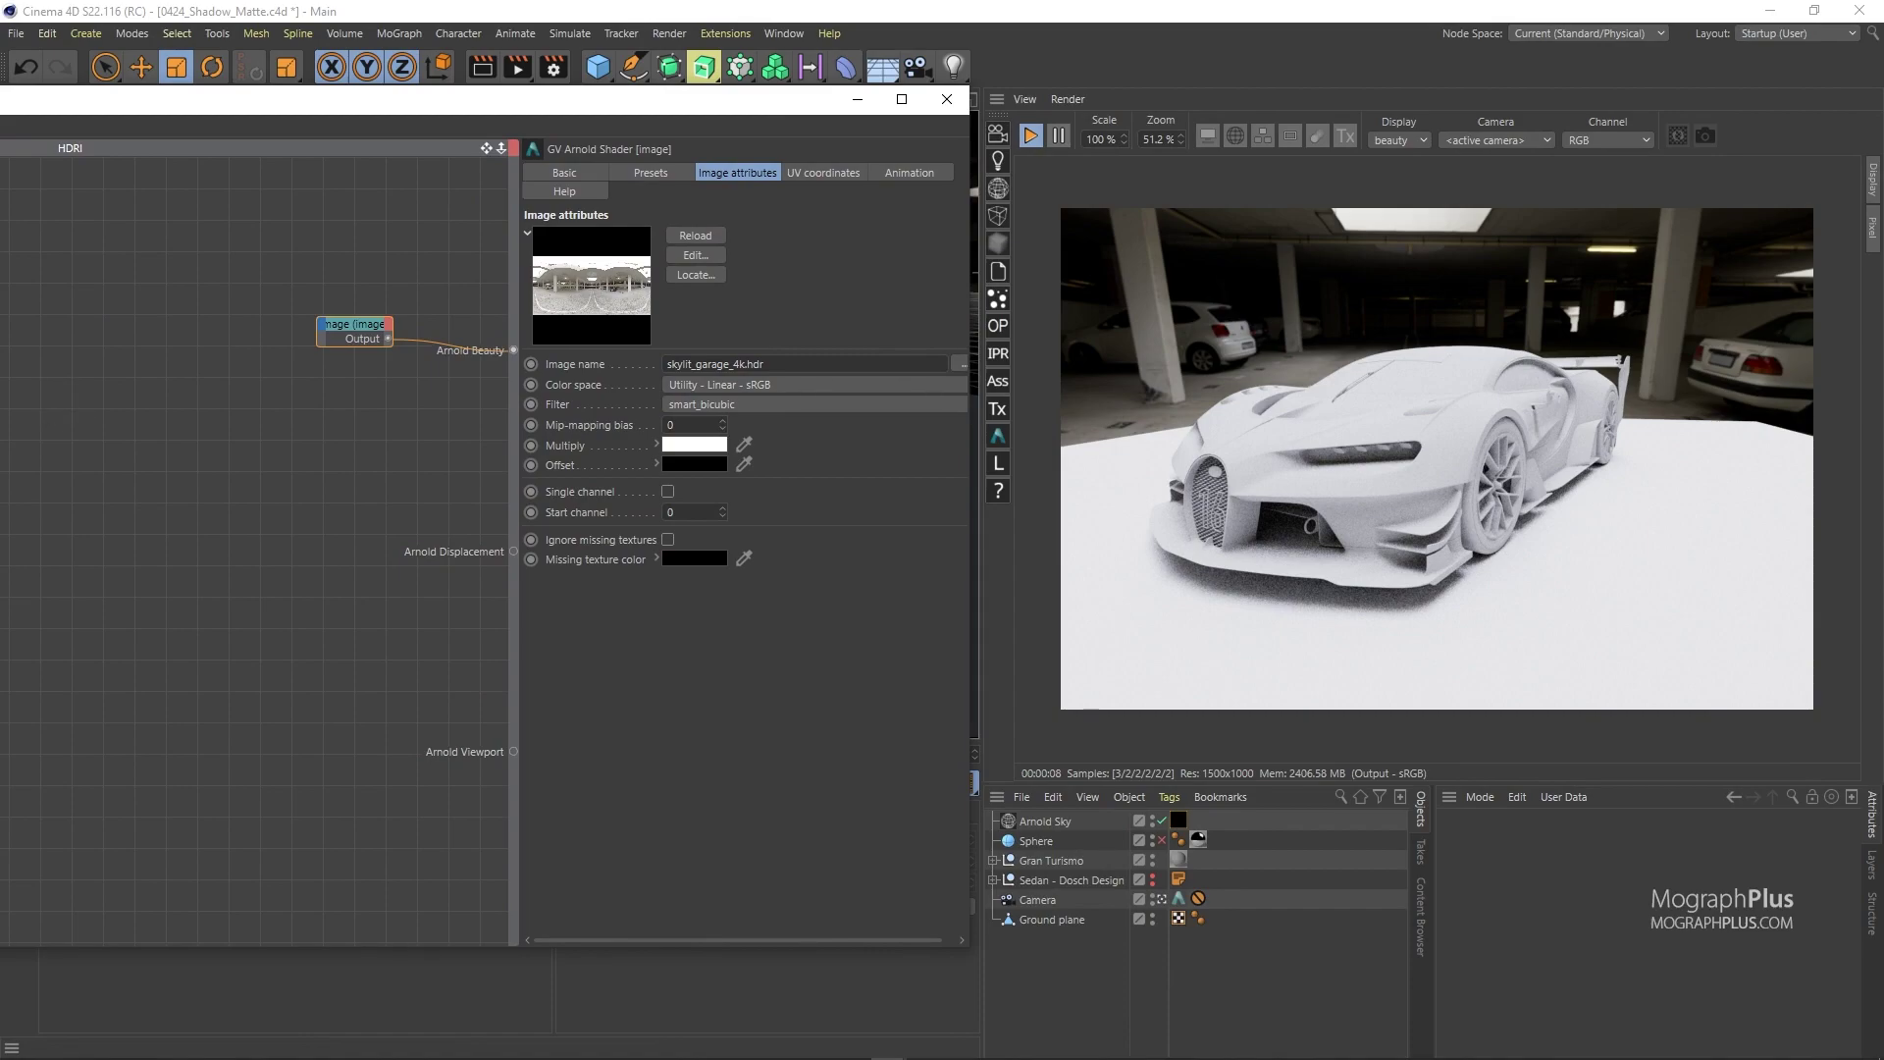
click(821, 173)
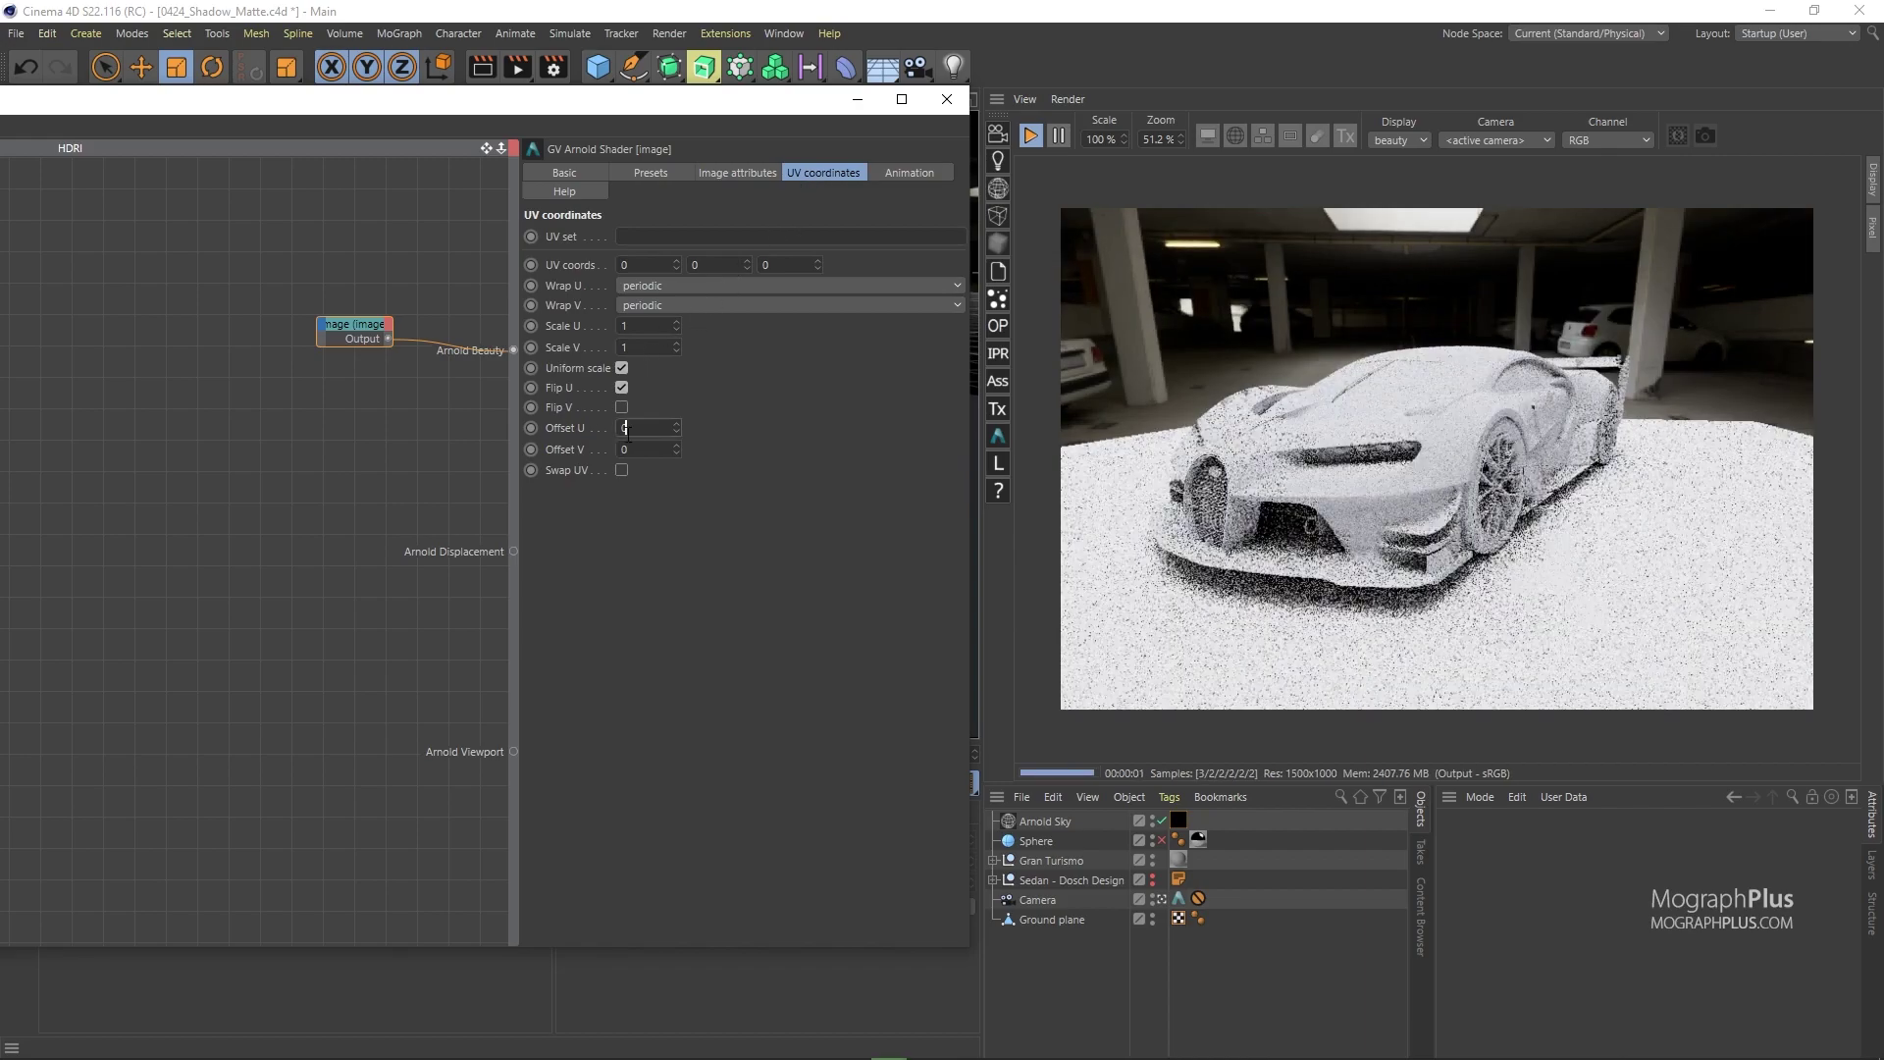
click(647, 432)
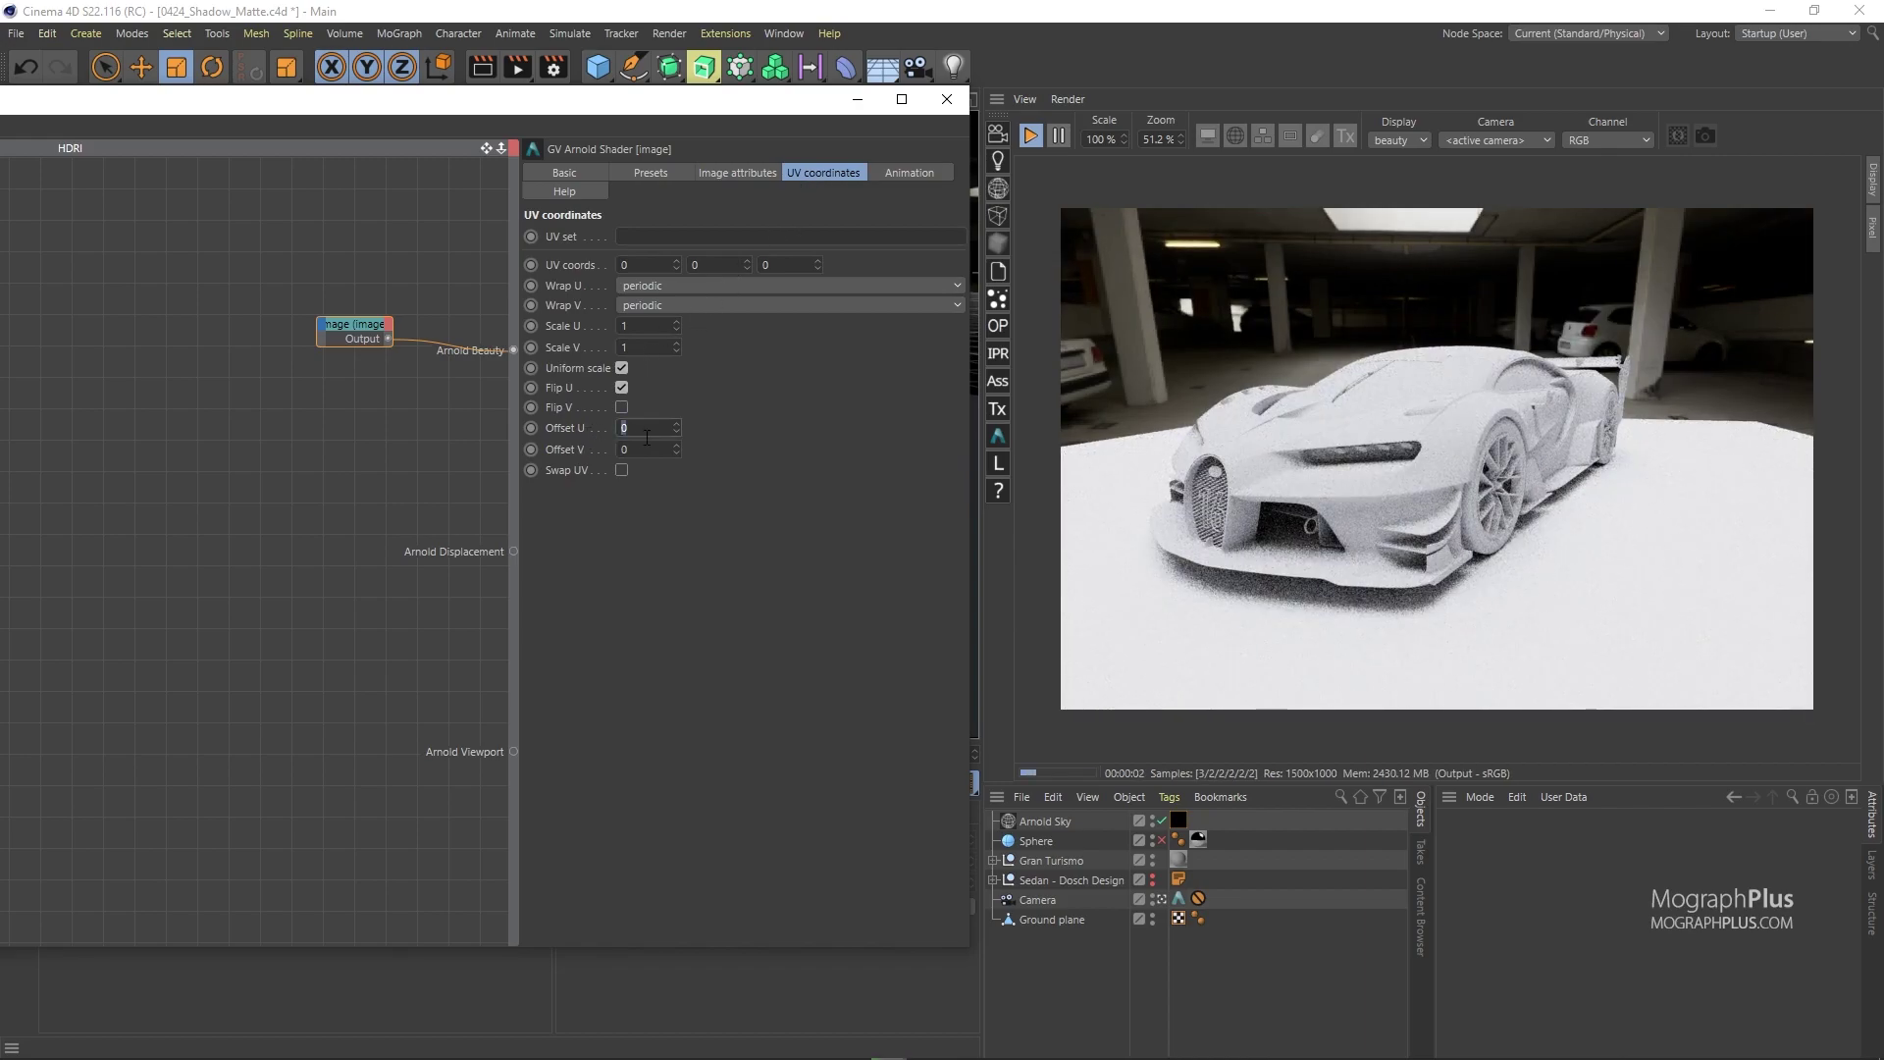
text(-.04)
key(Return)
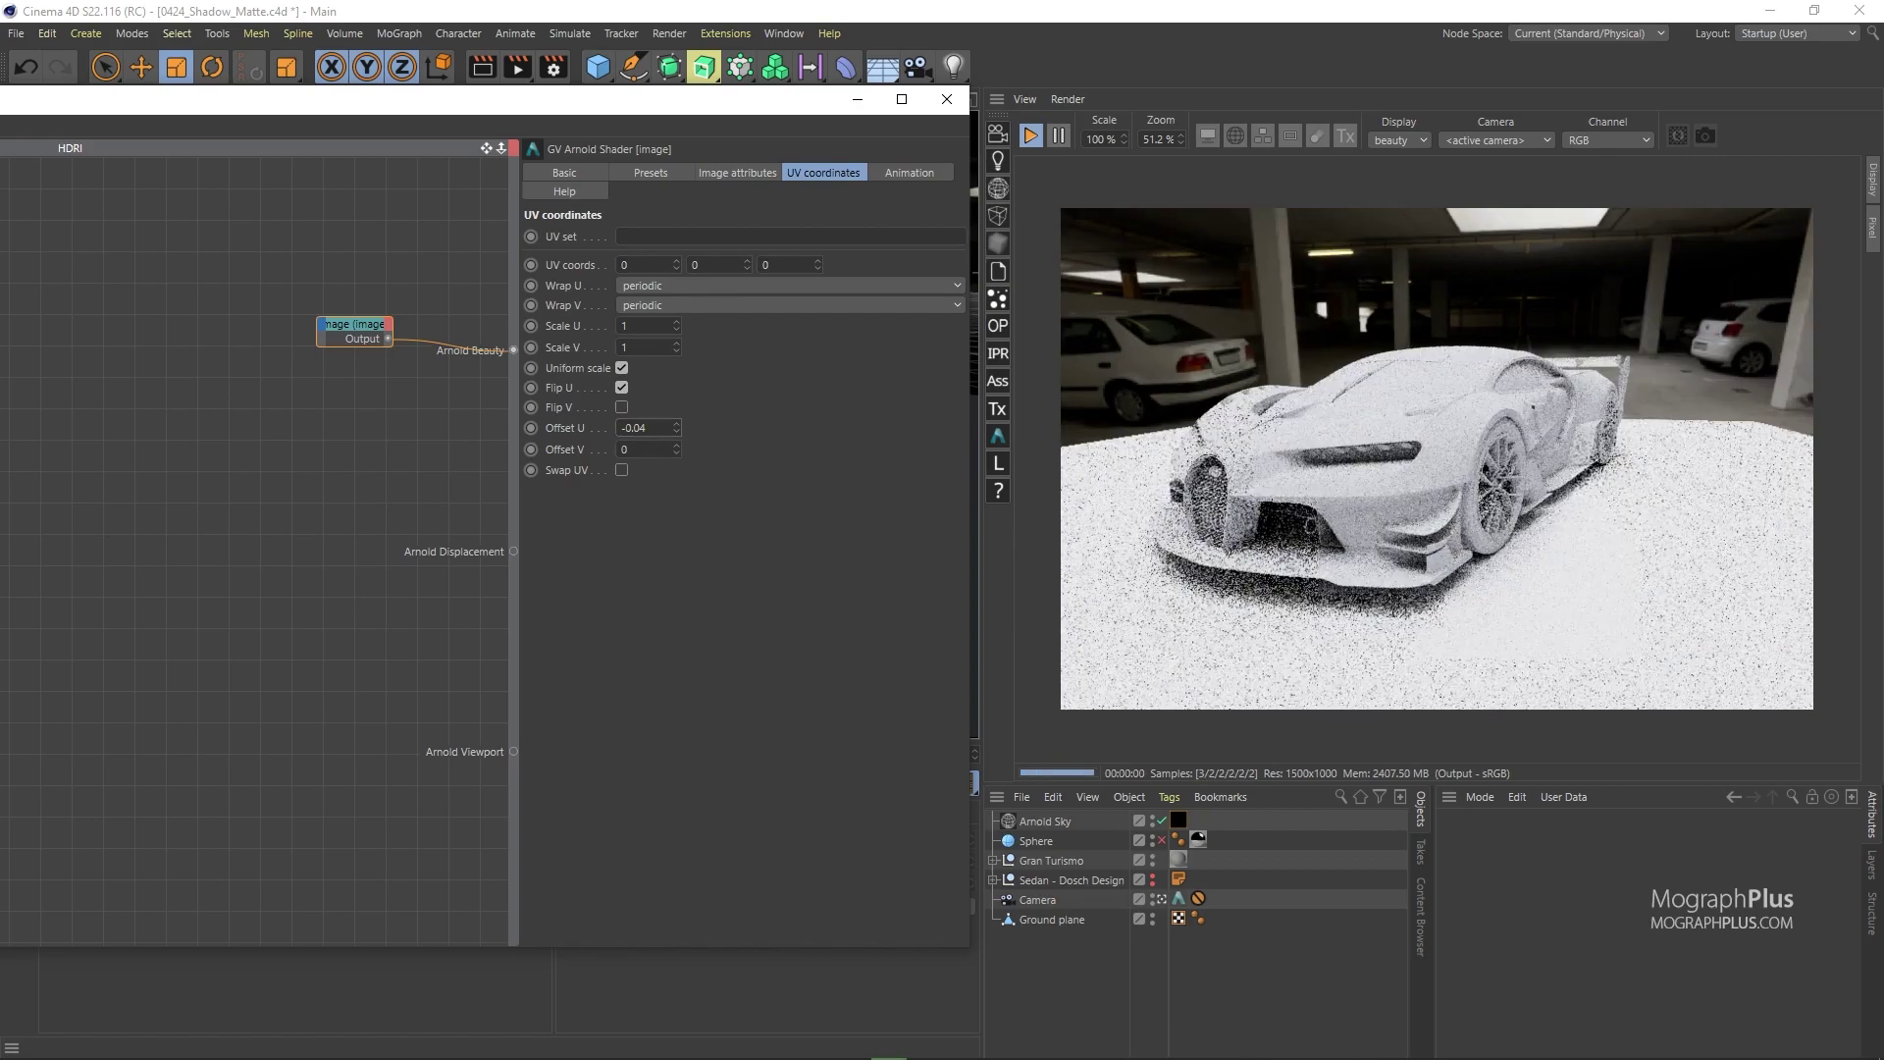
View the skylit_garage_img.jpg backplate photo for comparison, then close it
drag(117, 412, 1042, 188)
double_click(1042, 189)
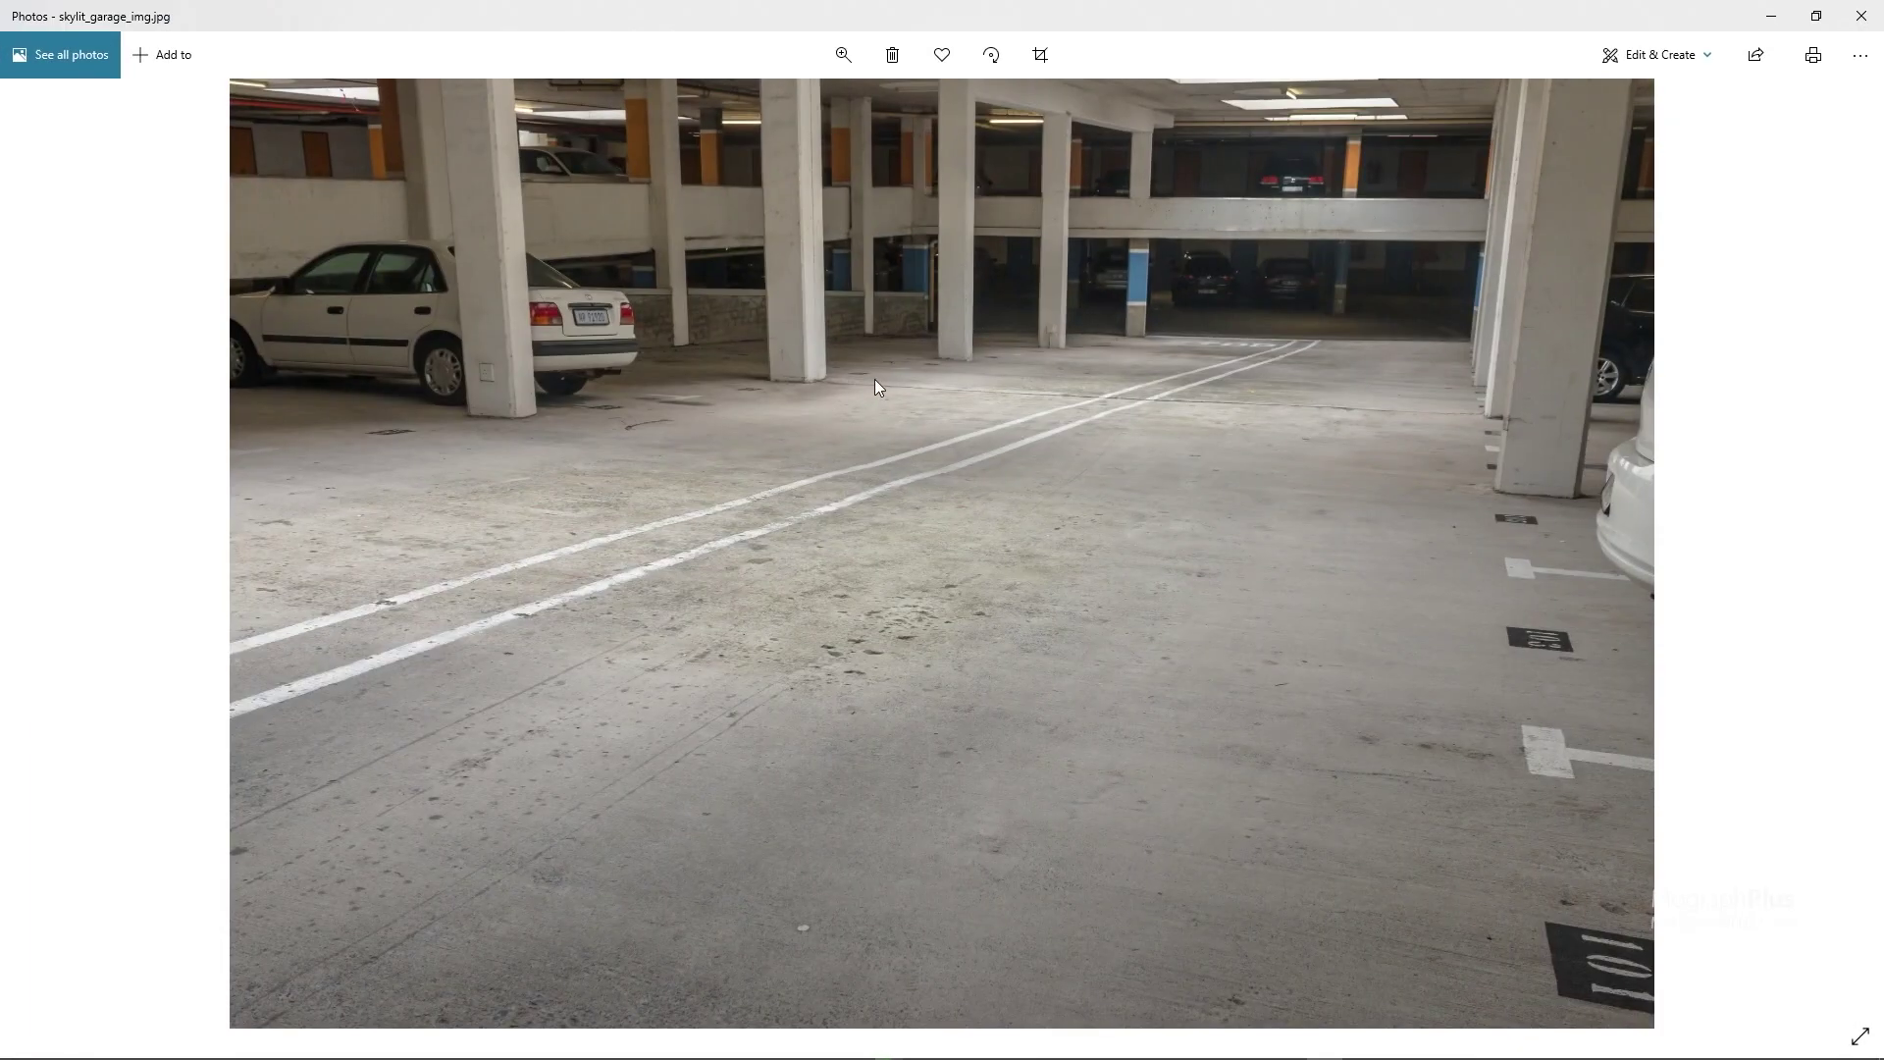
drag(1080, 12, 240, 336)
click(358, 331)
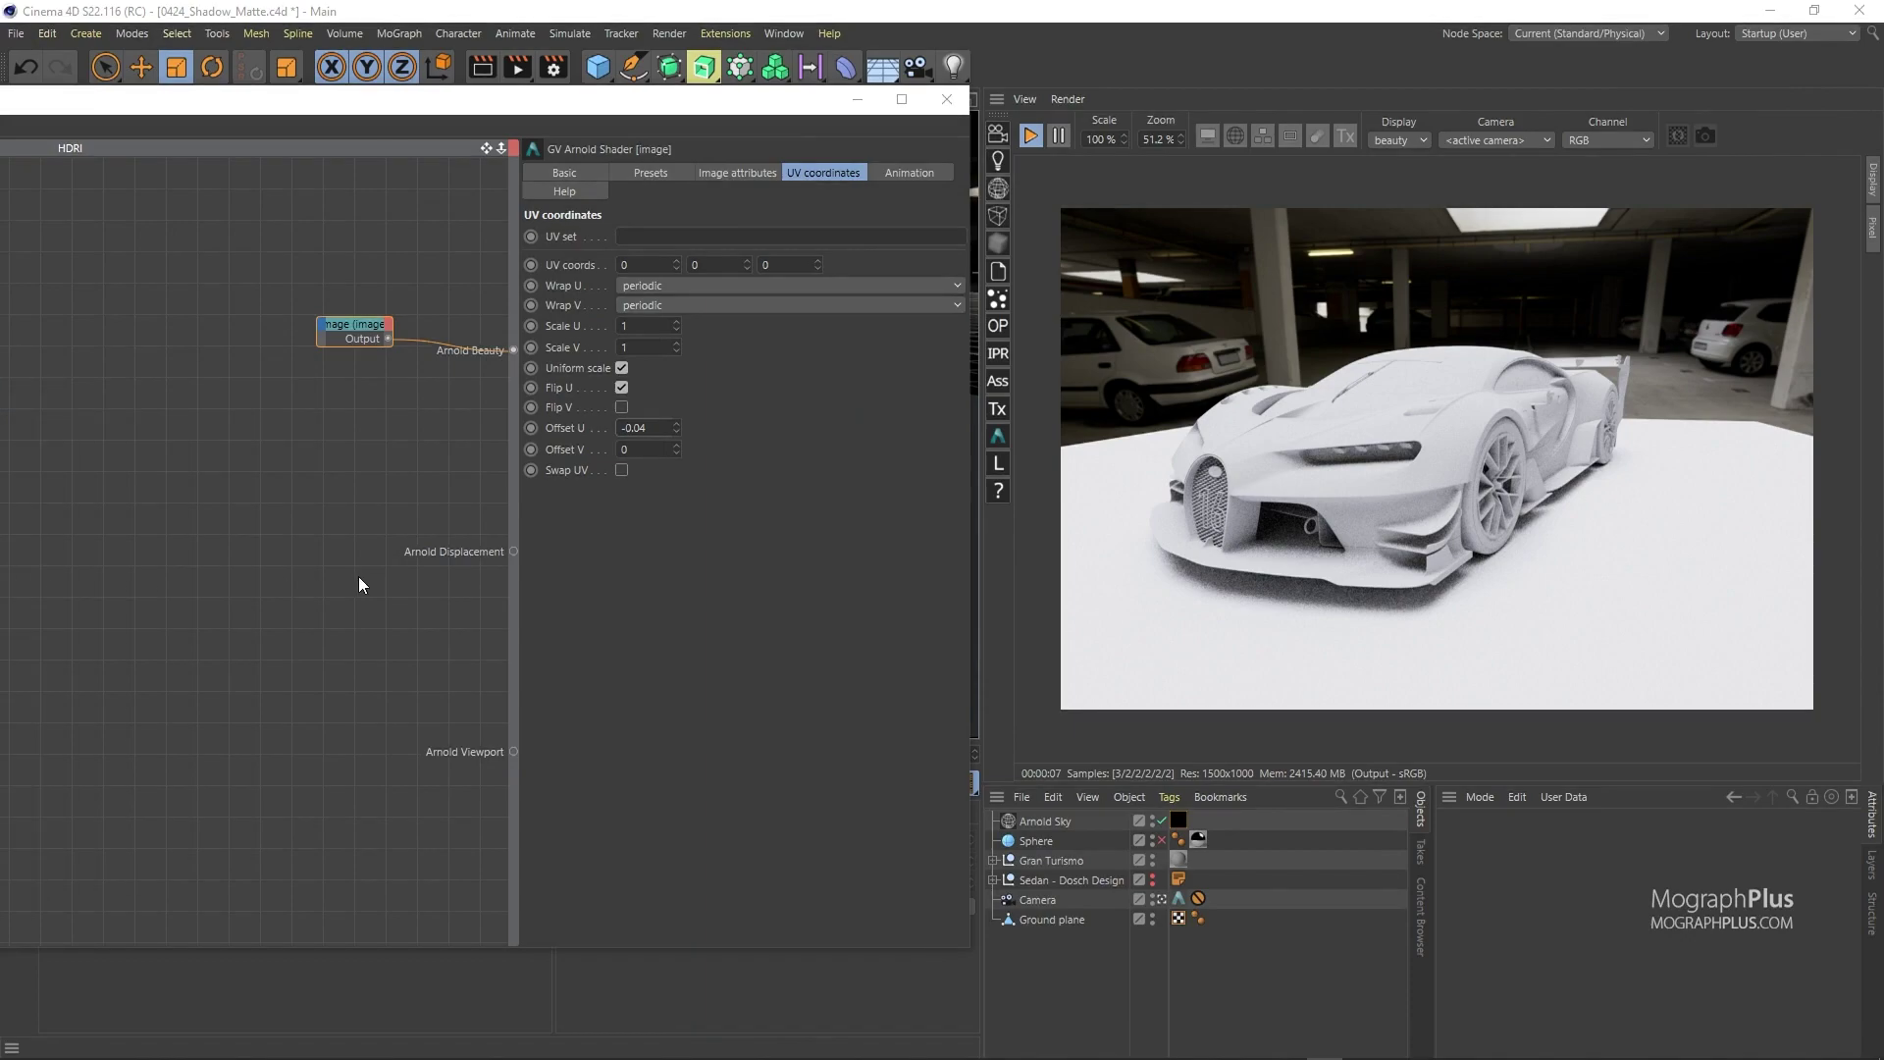
Set the Arnold Sky's camera visibility to 0 and its samples to 4
click(1044, 821)
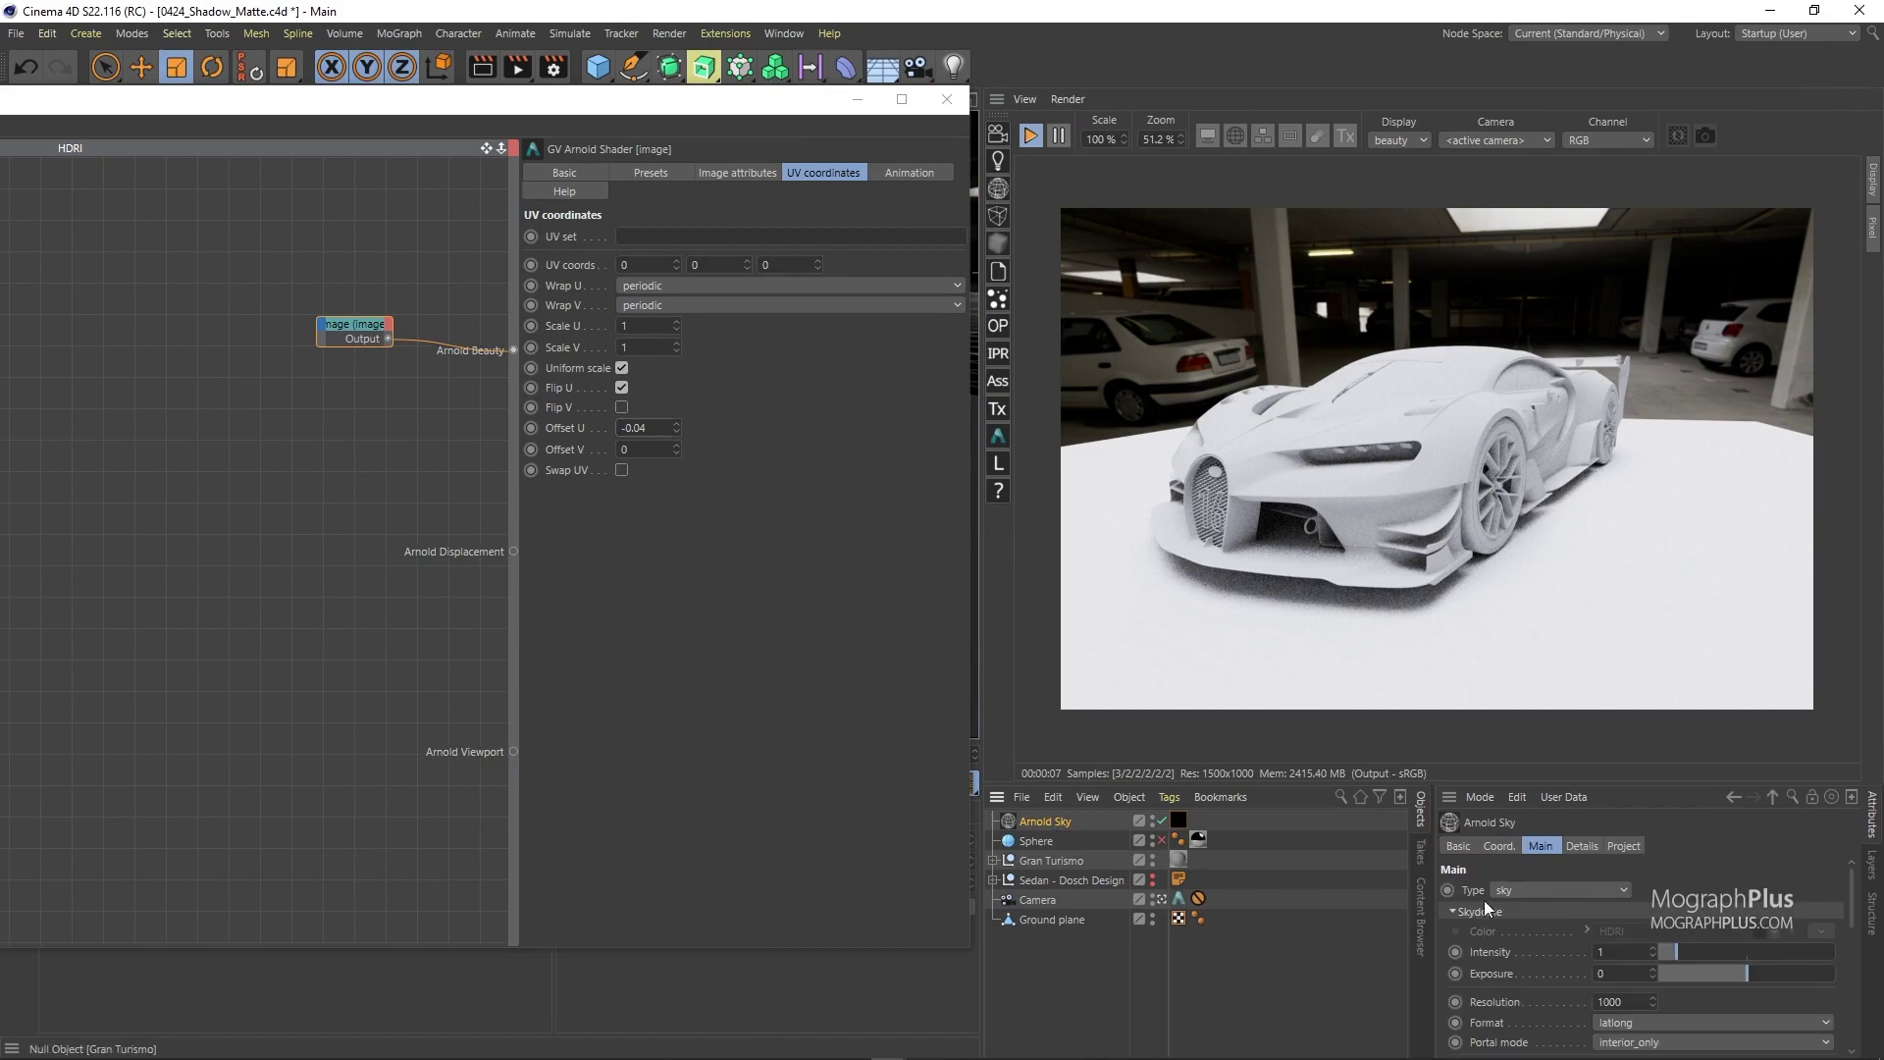
scroll(1562, 807, down, 3)
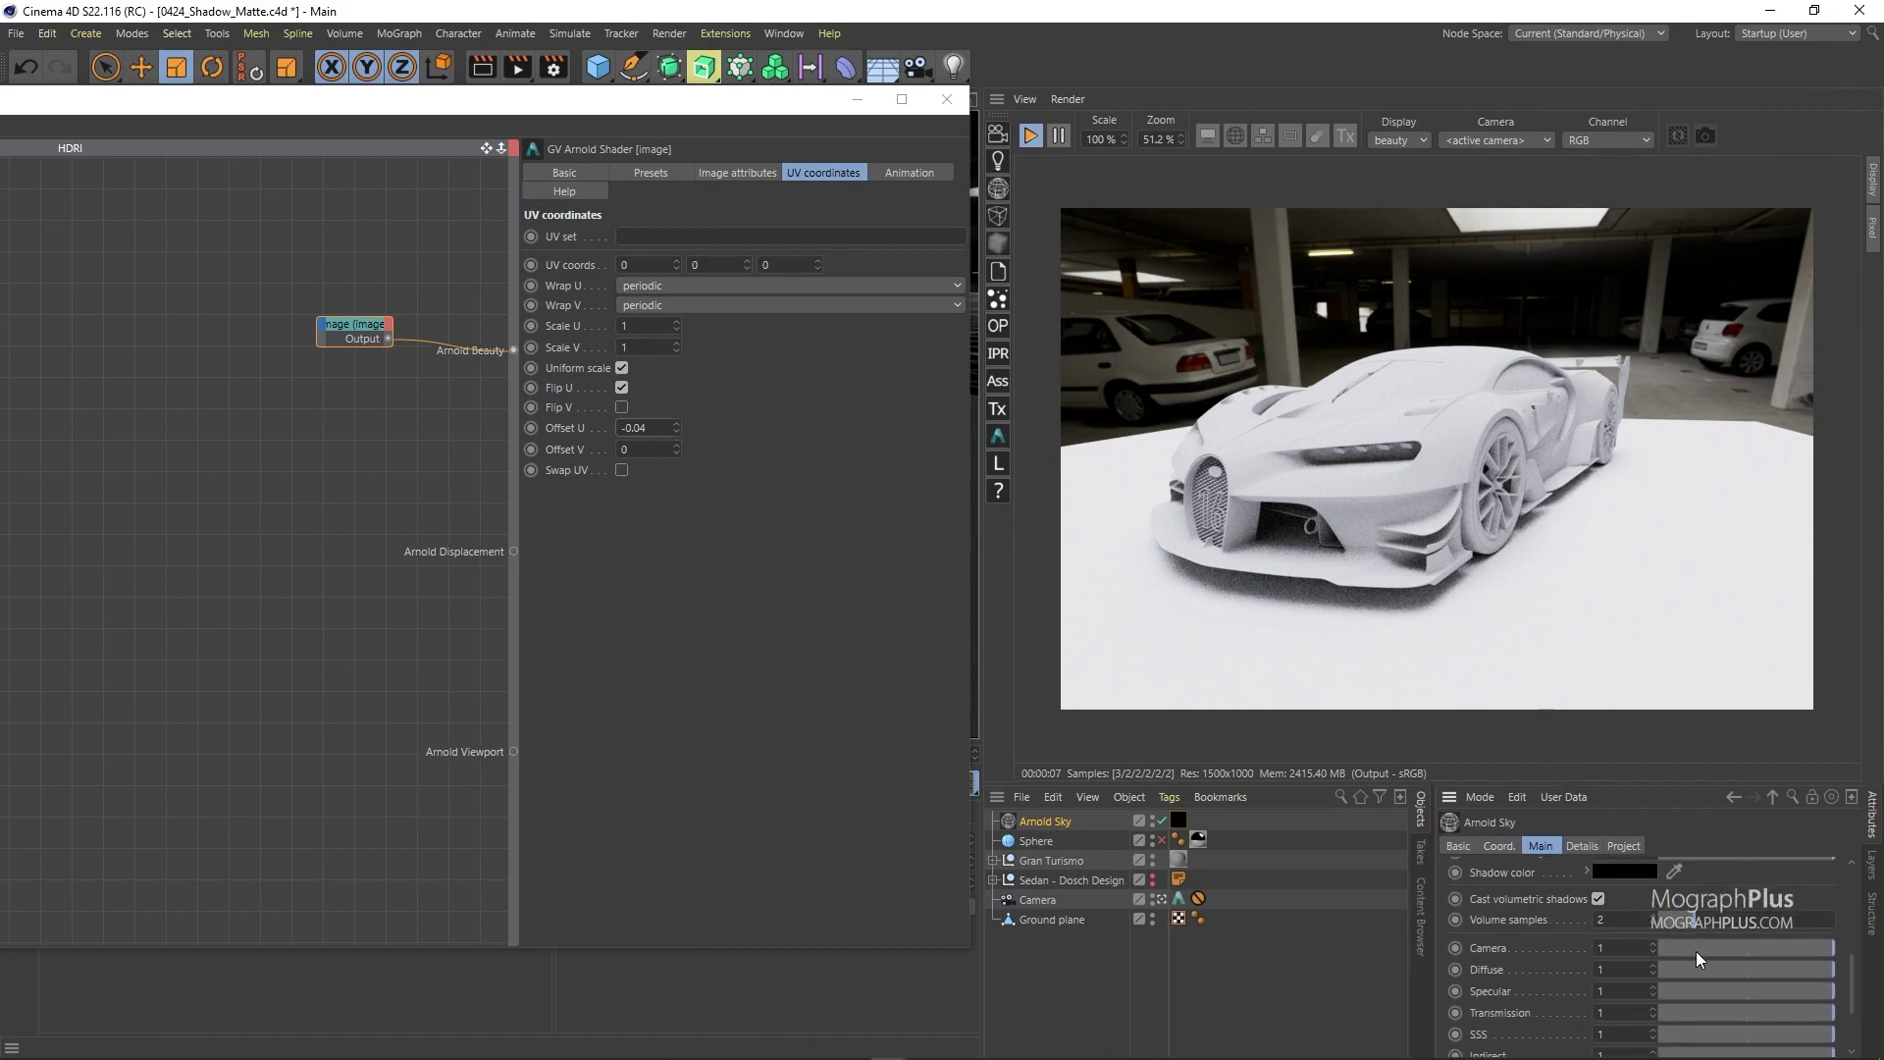
drag(1700, 959, 1619, 947)
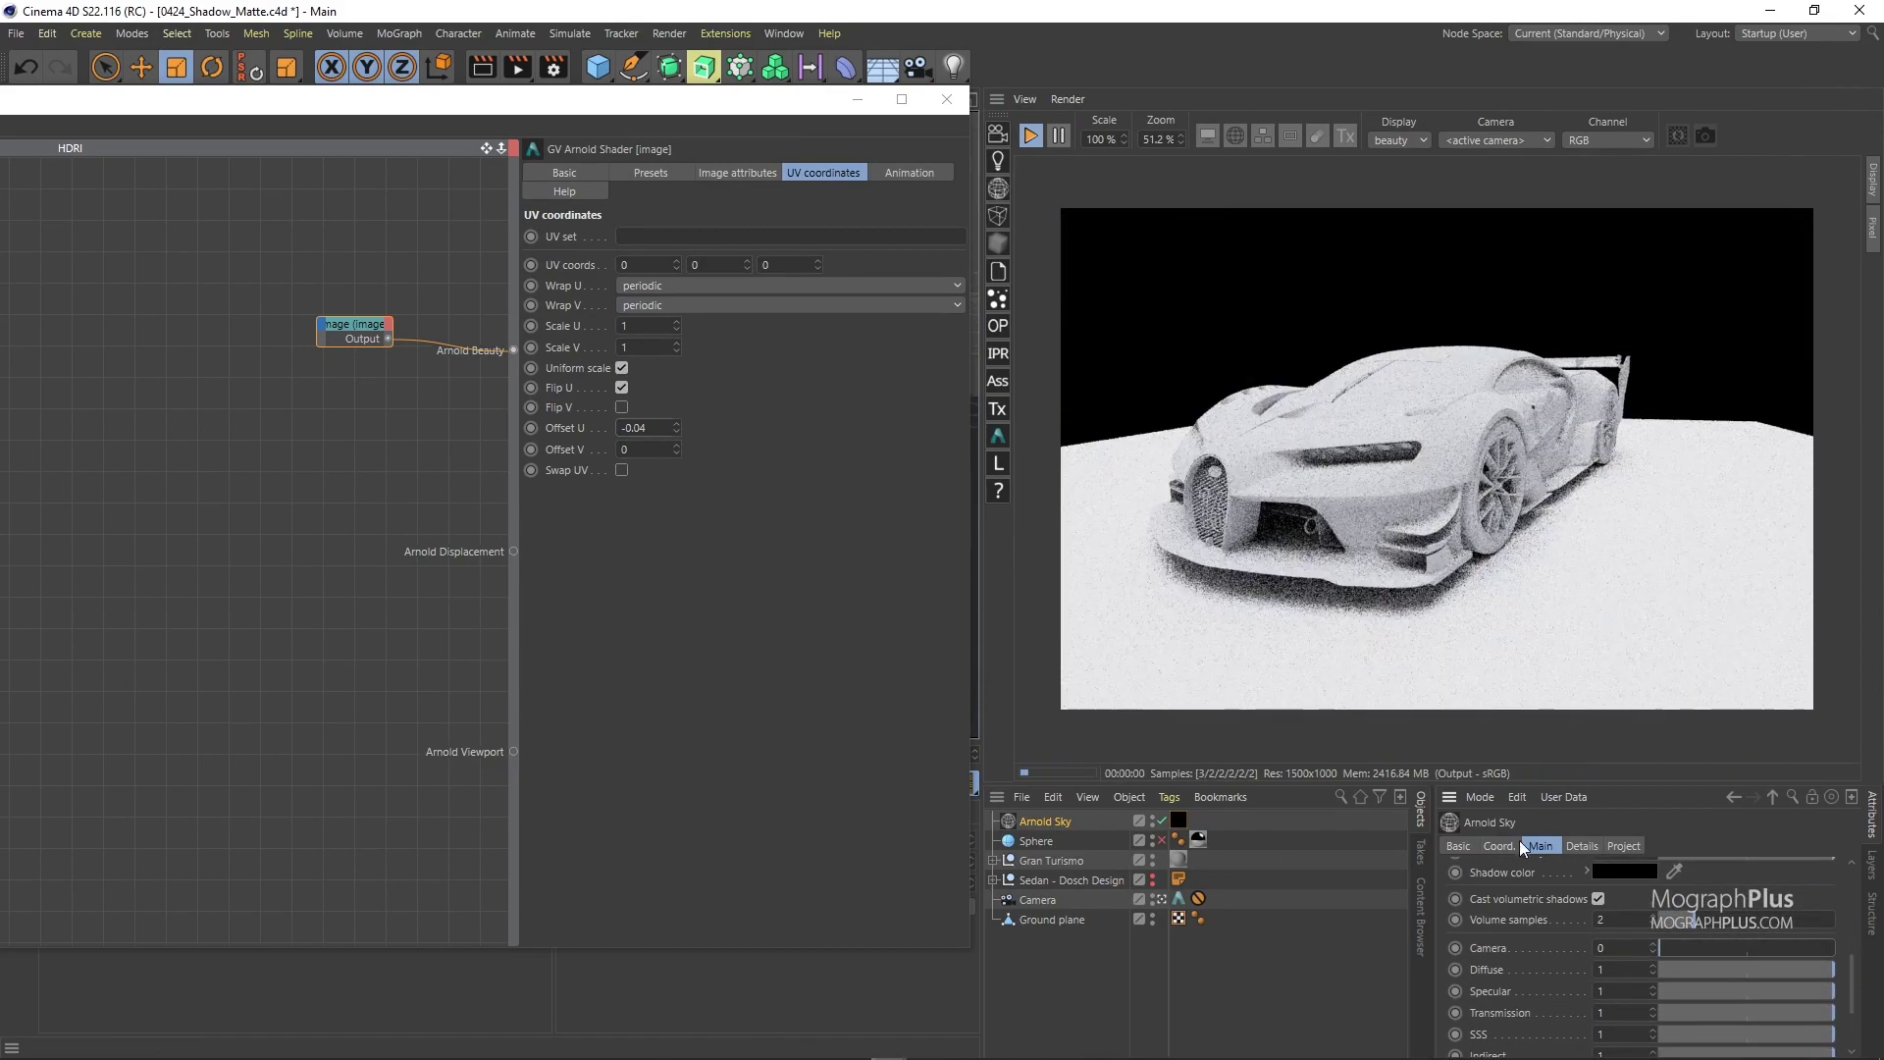
scroll(1566, 941, up, 2)
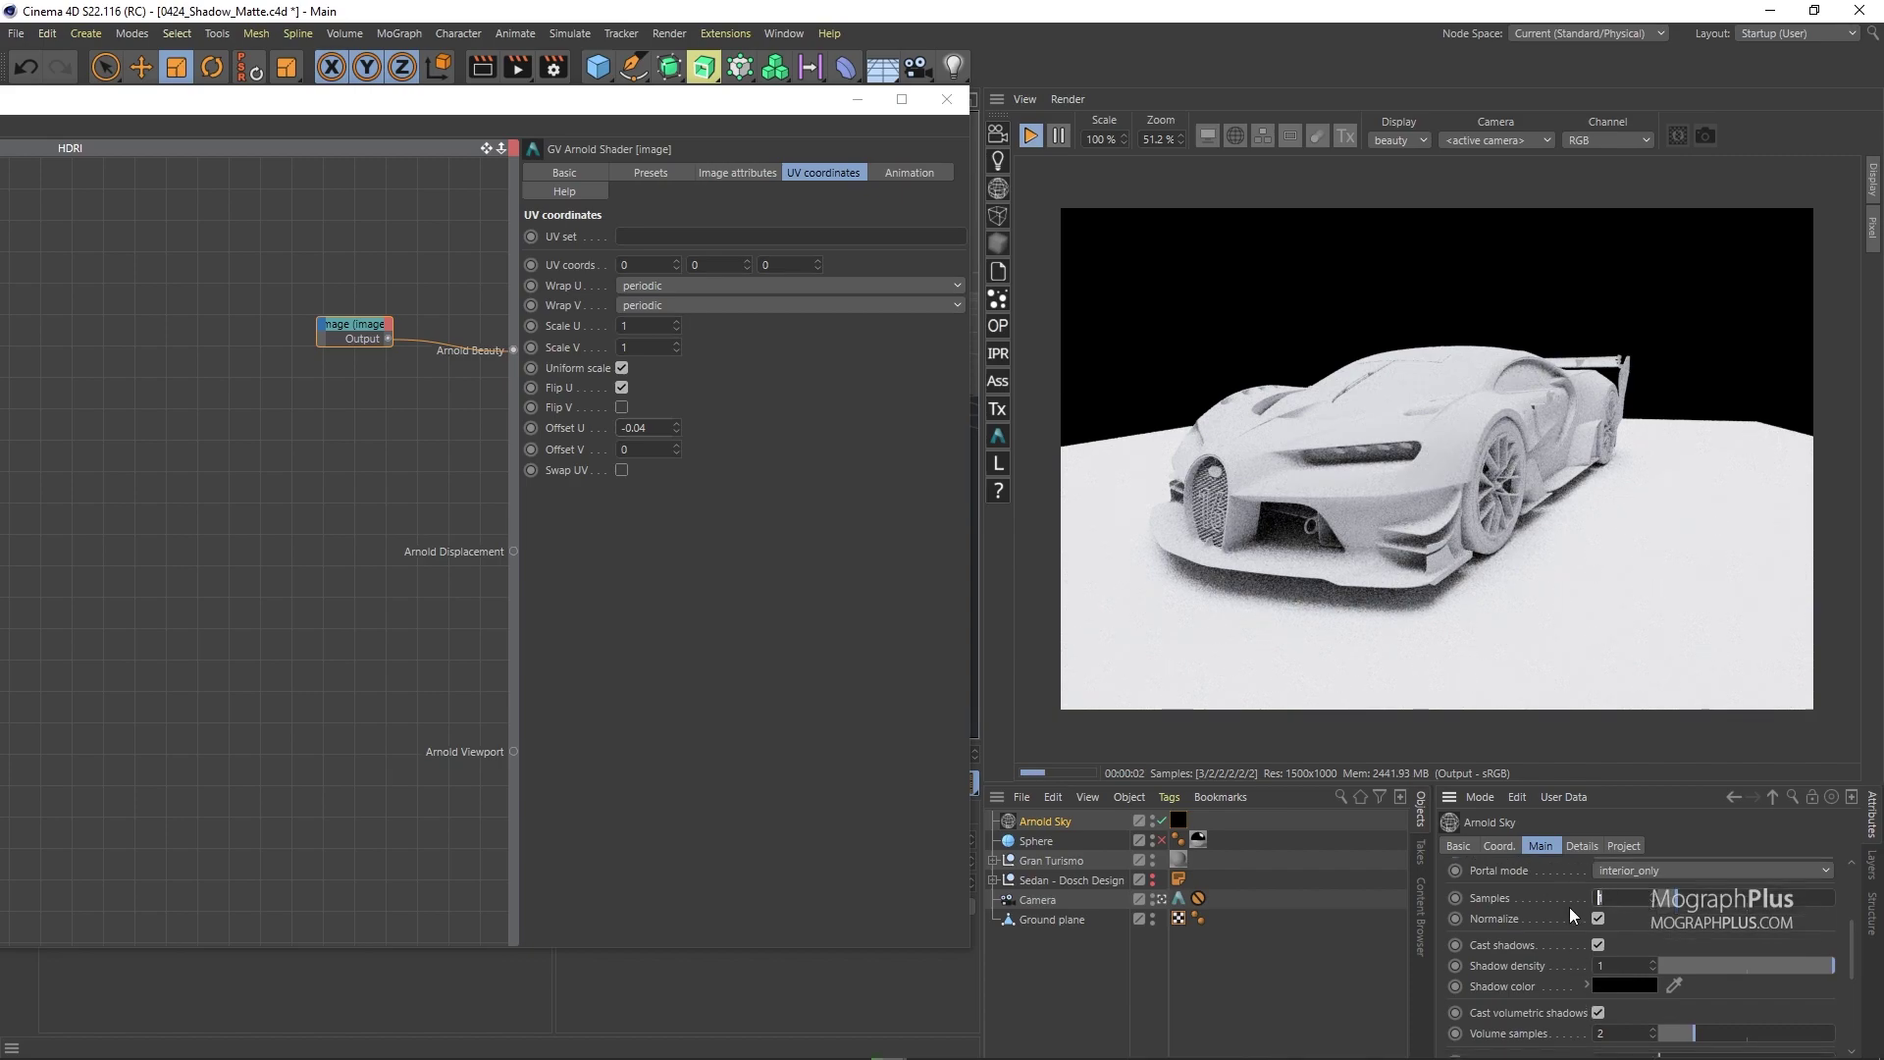
text(4)
key(Return)
Add a Background object to the scene
drag(729, 102, 635, 227)
click(881, 66)
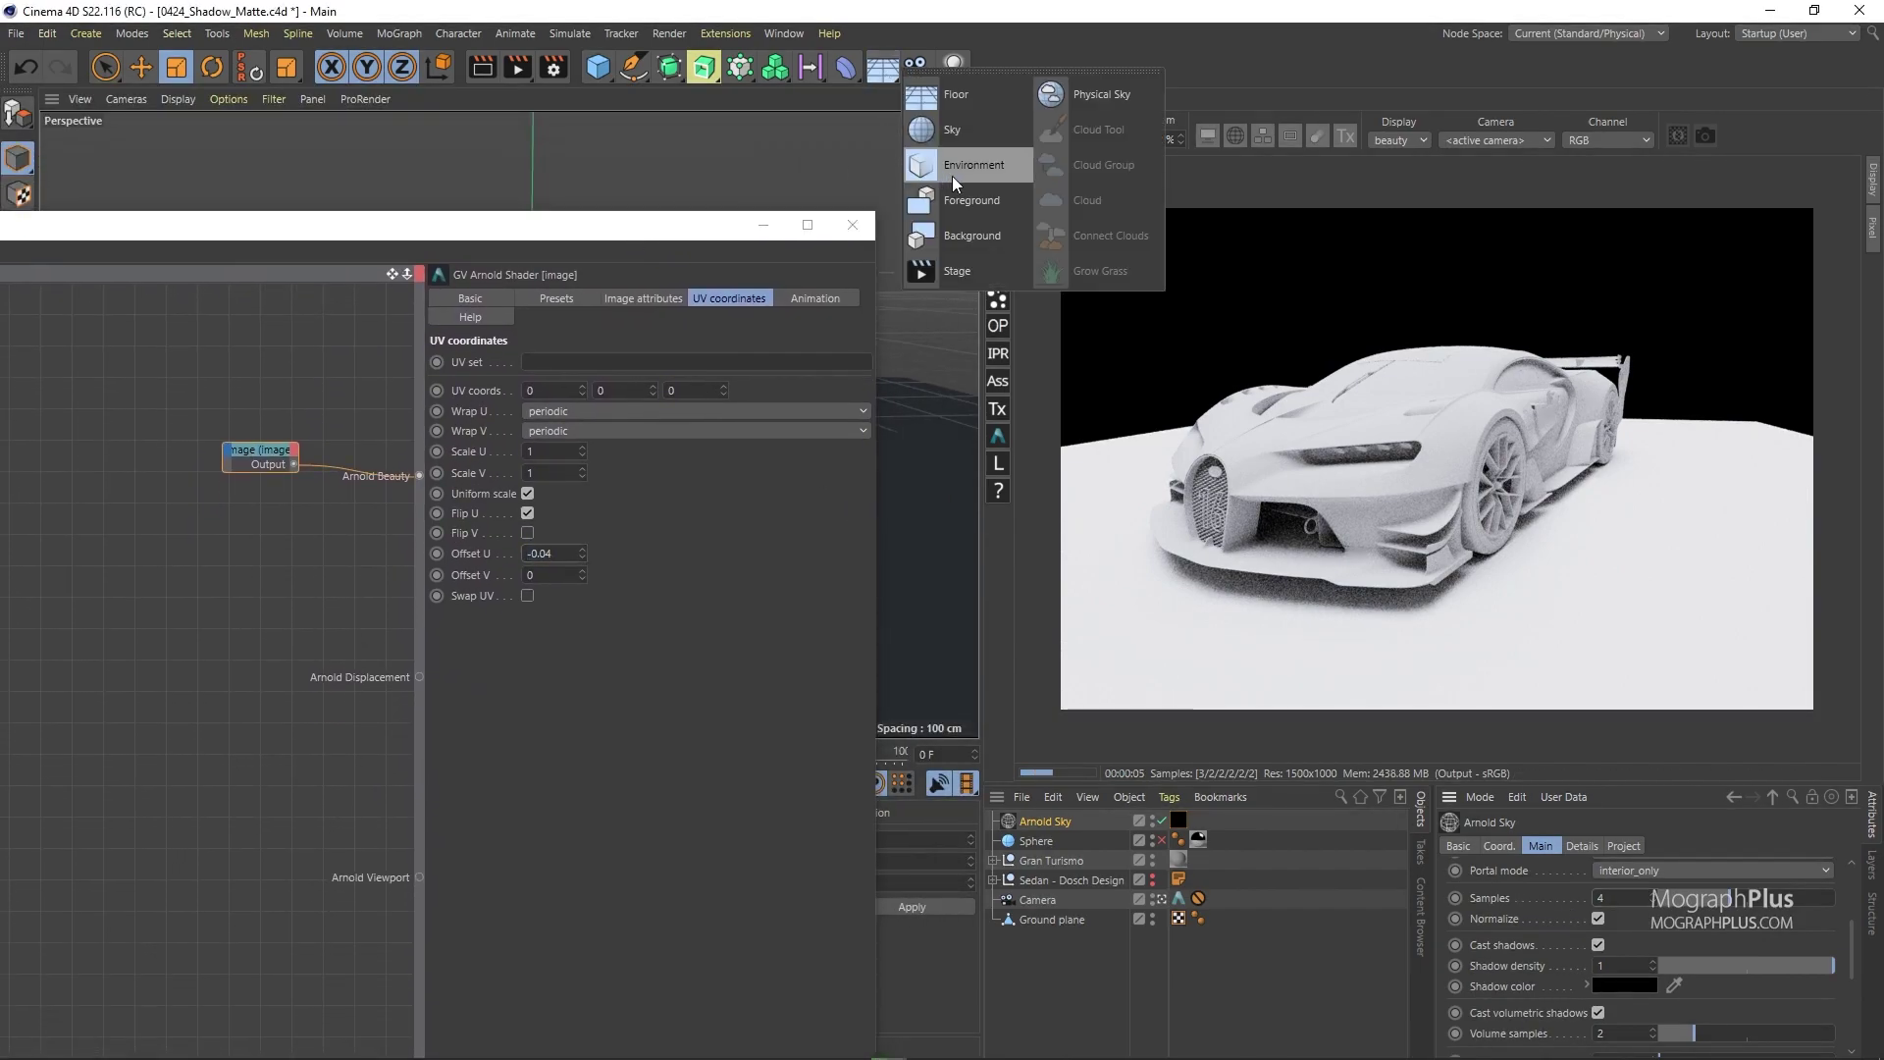
click(991, 233)
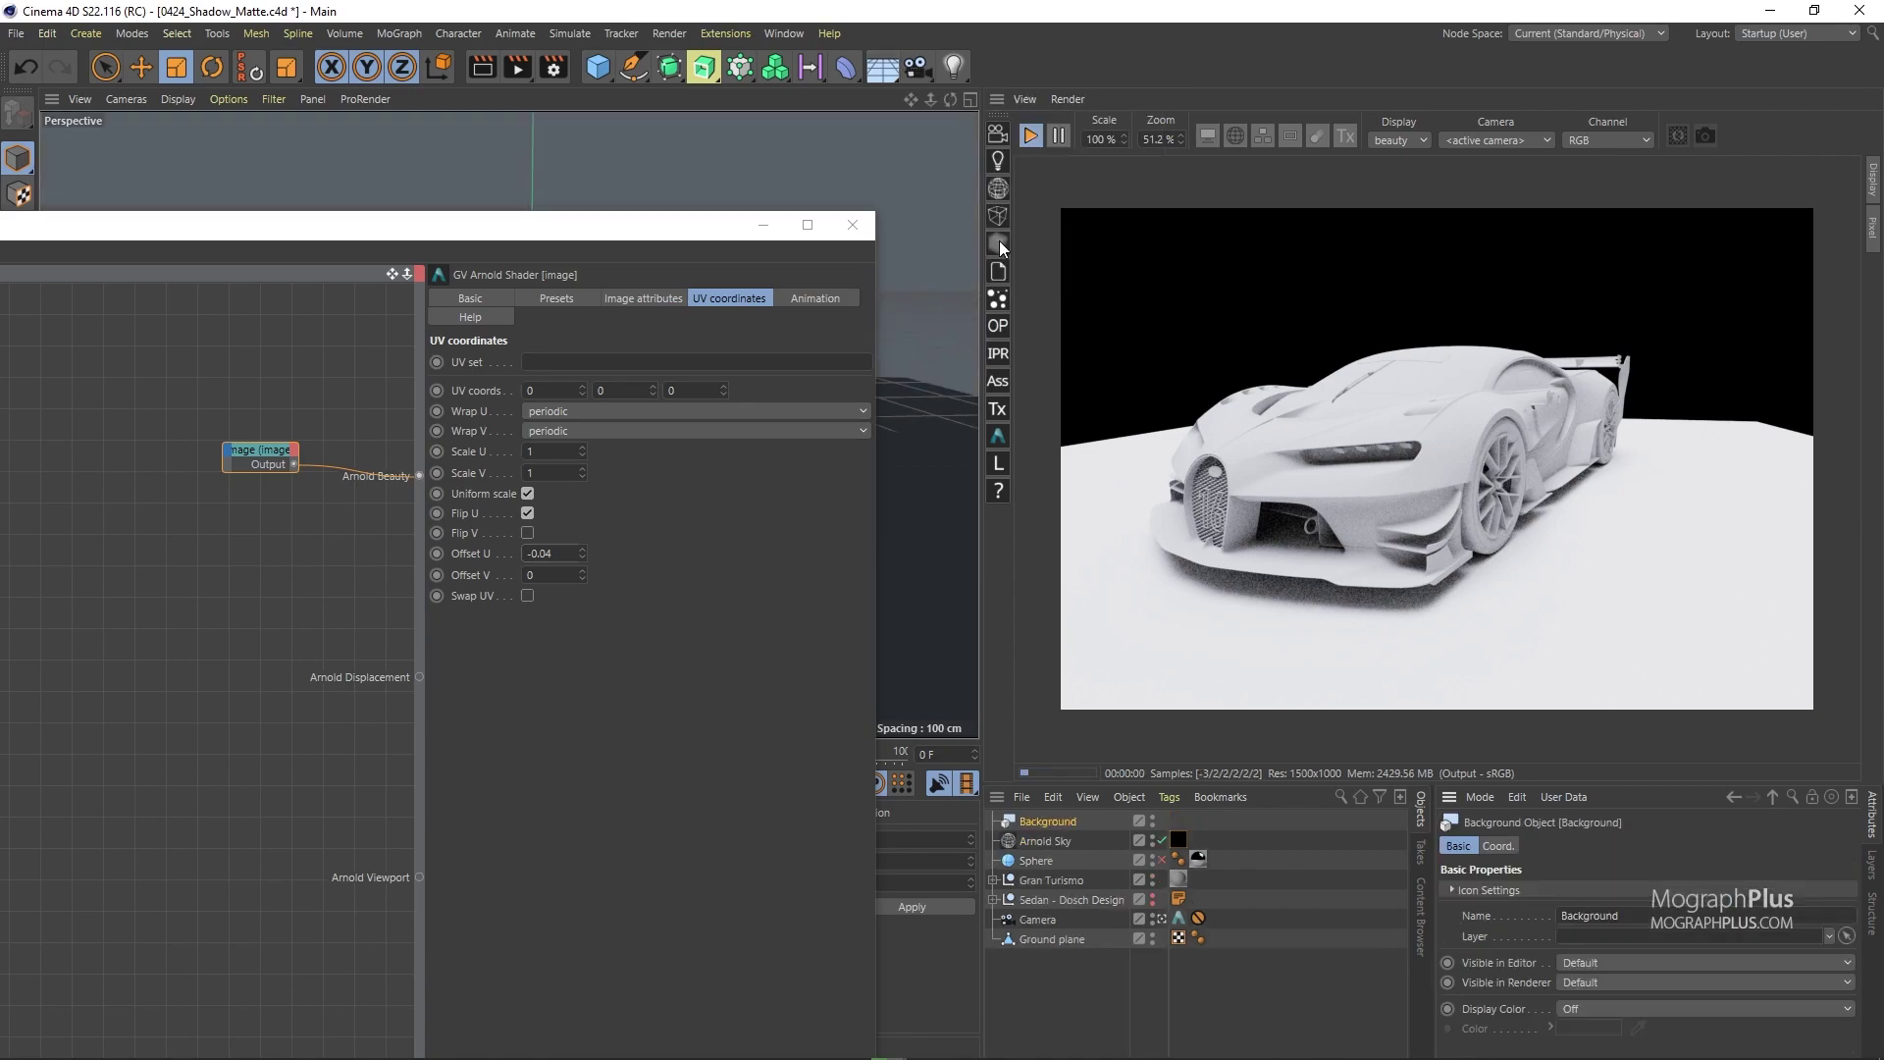
click(852, 225)
Create an Arnold image material named BG and apply it to the Background object
click(72, 814)
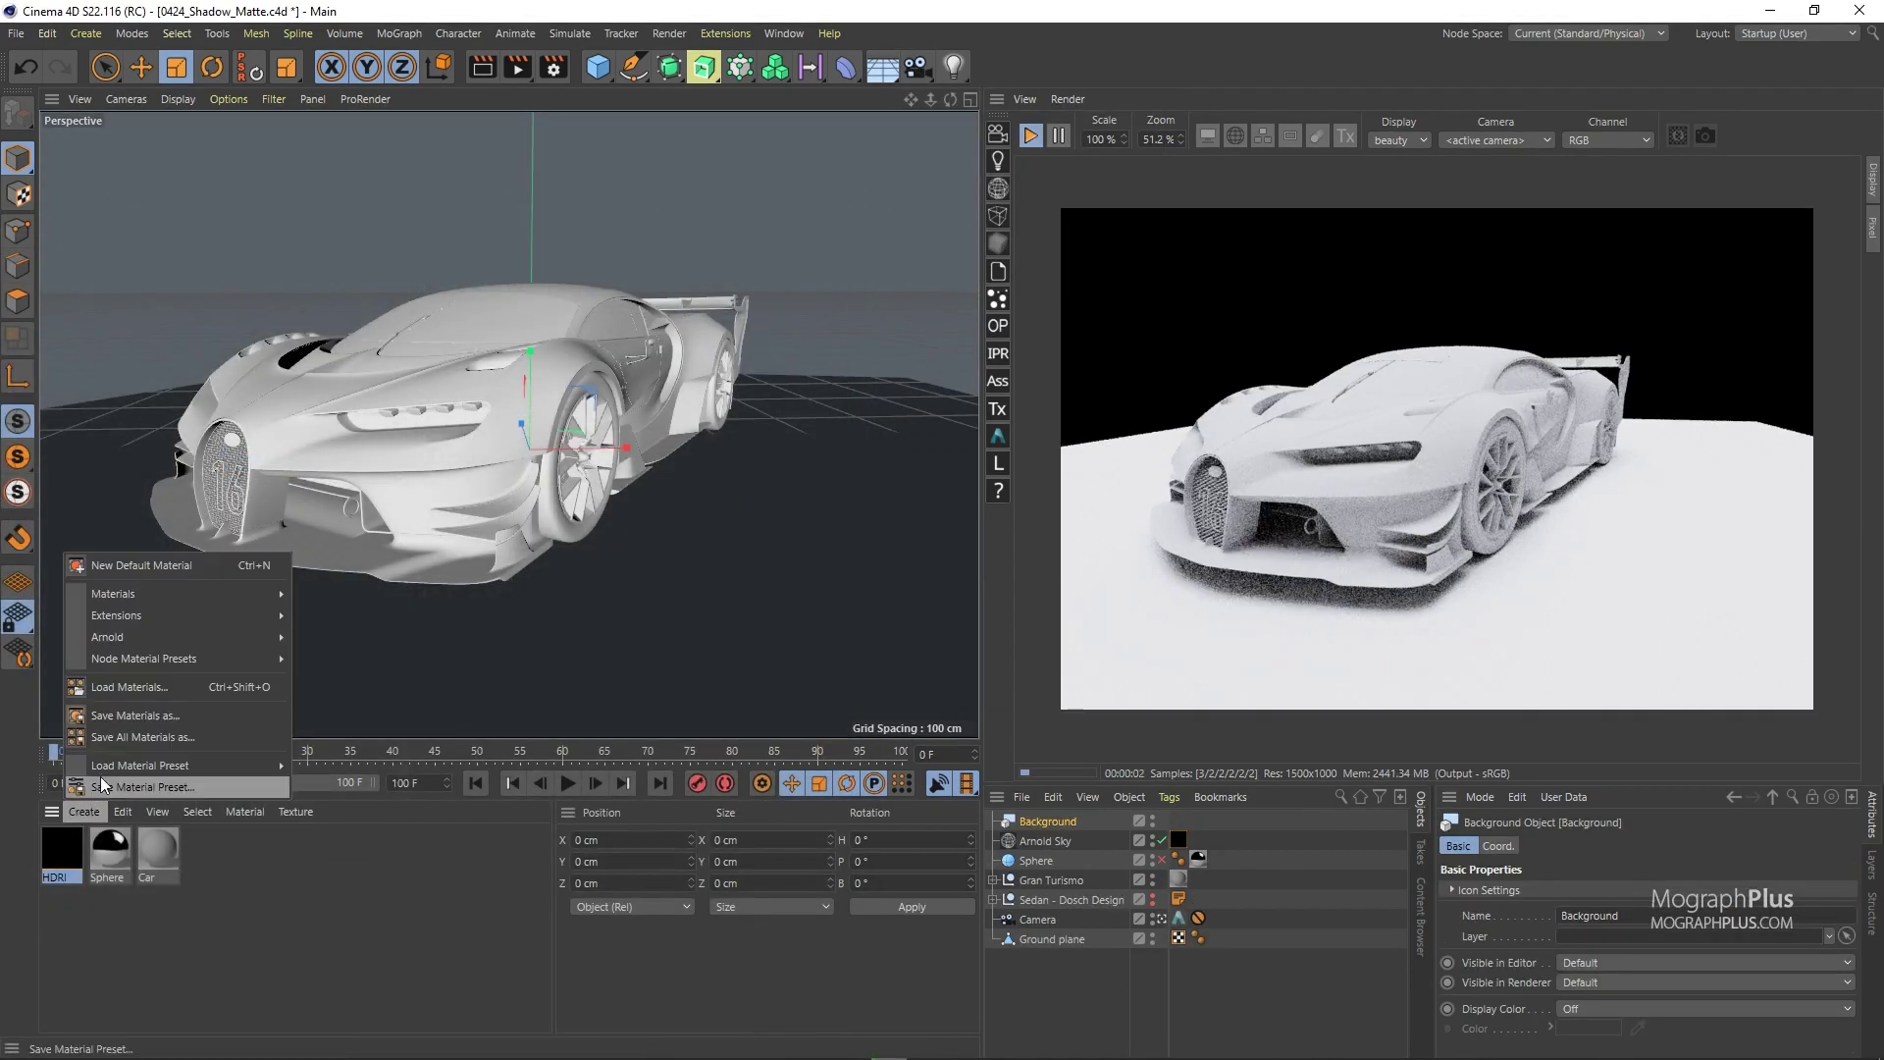
mouse_move(265, 643)
mouse_move(324, 687)
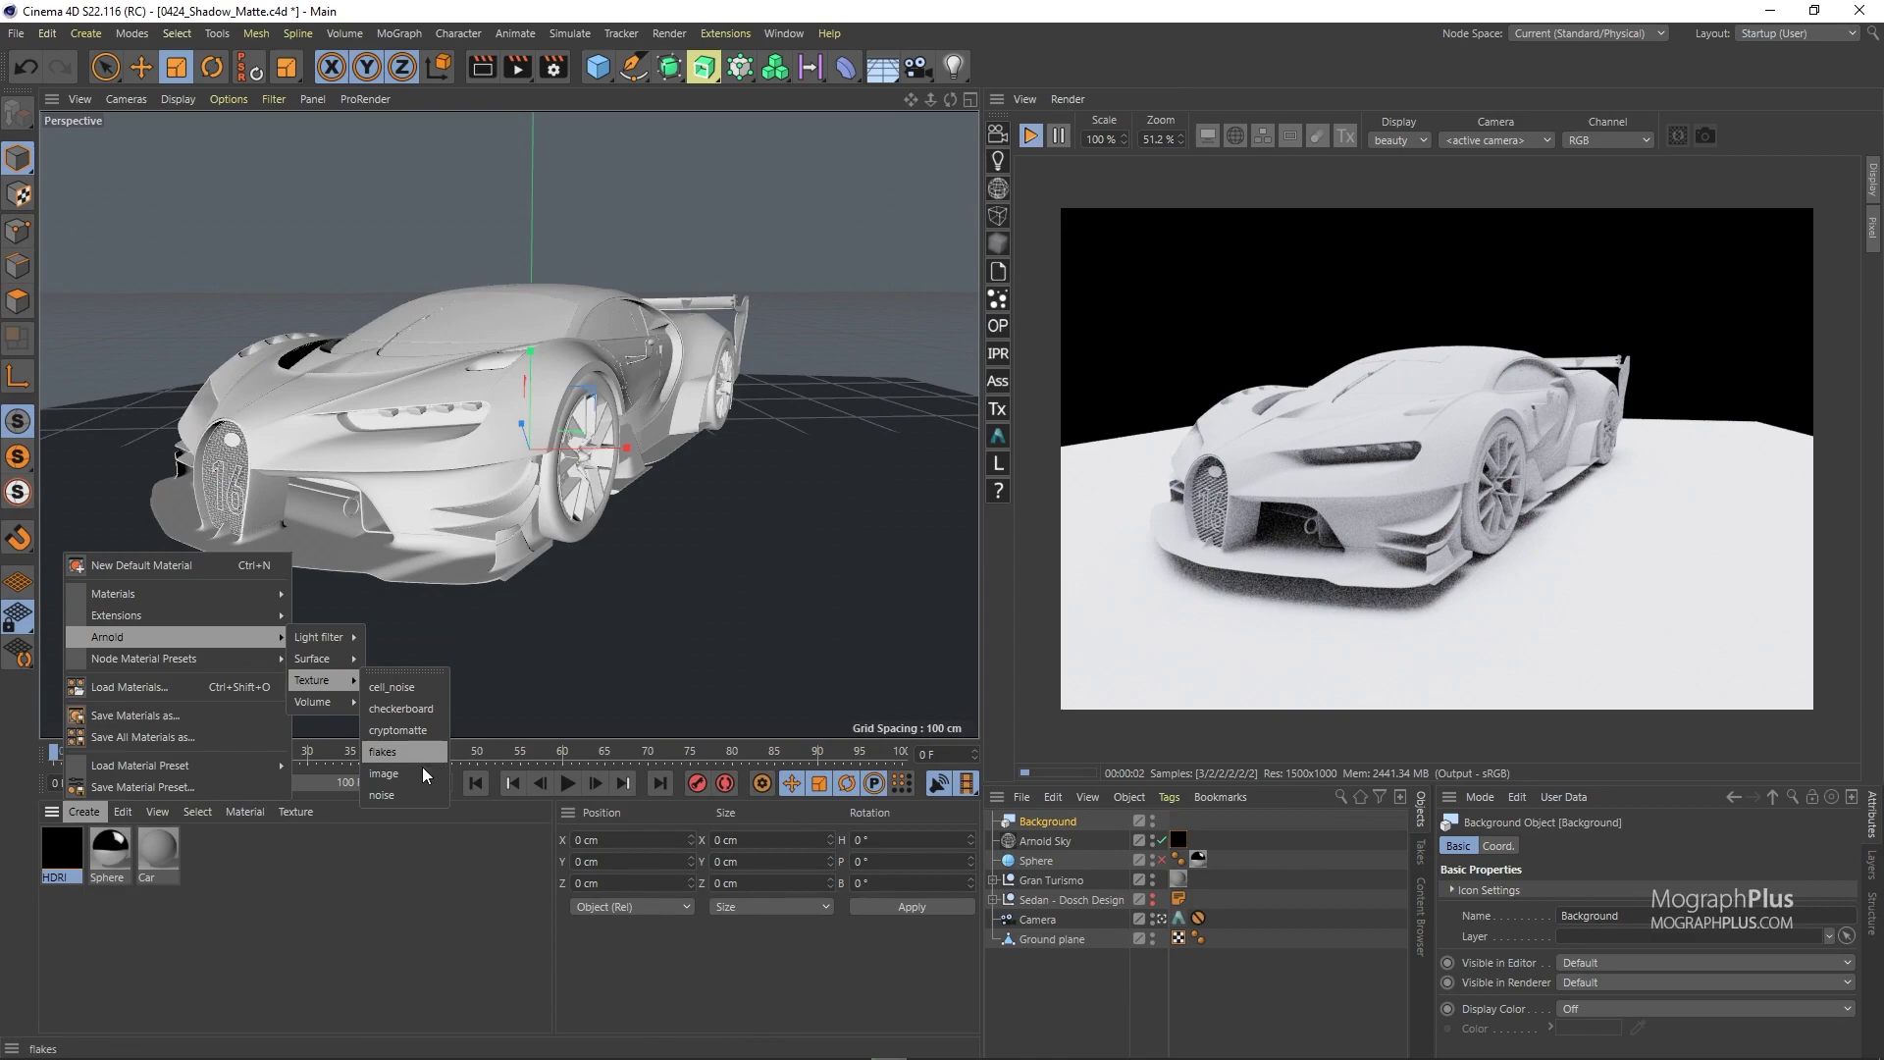
click(383, 773)
double_click(69, 886)
text(BG)
key(Return)
drag(51, 877, 1042, 825)
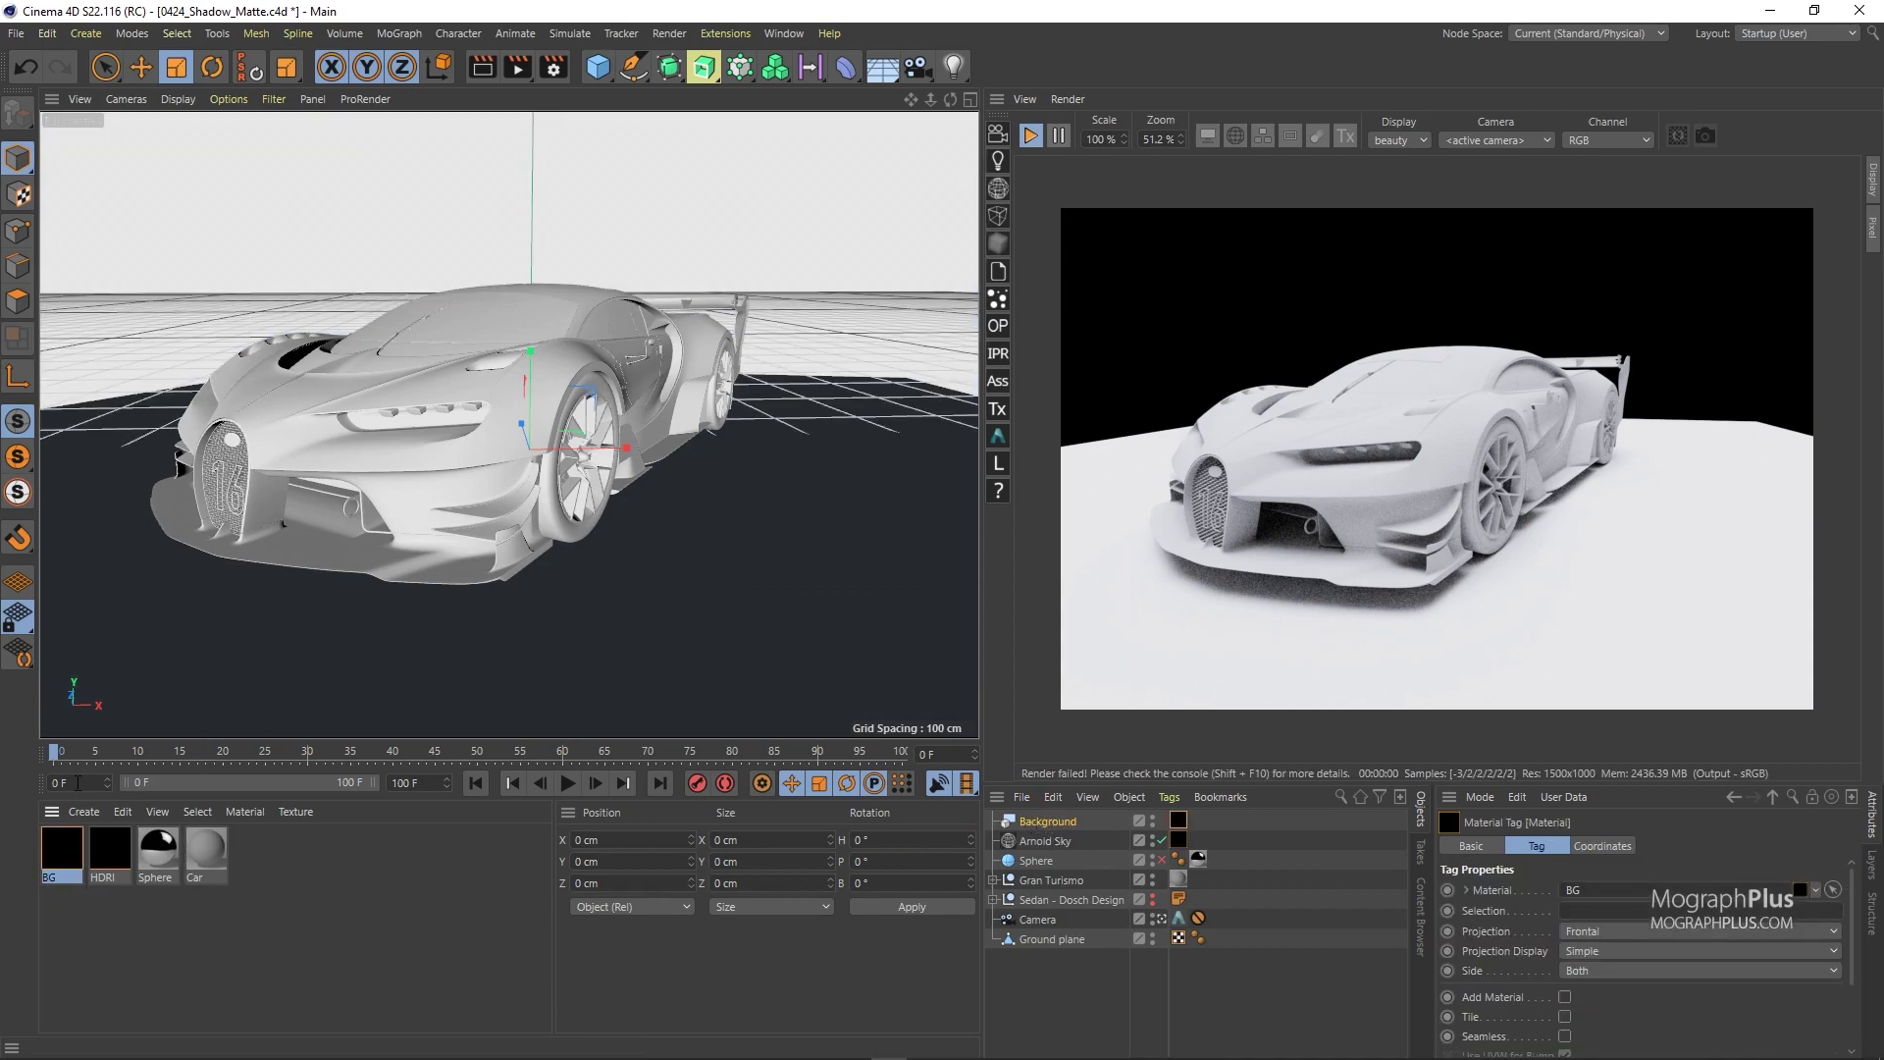
Load skylit_garage_img.jpg into the BG material's image node
double_click(63, 844)
drag(689, 371, 606, 569)
drag(1190, 220, 835, 196)
click(1292, 453)
scroll(445, 573, down, 10)
scroll(445, 573, down, 3)
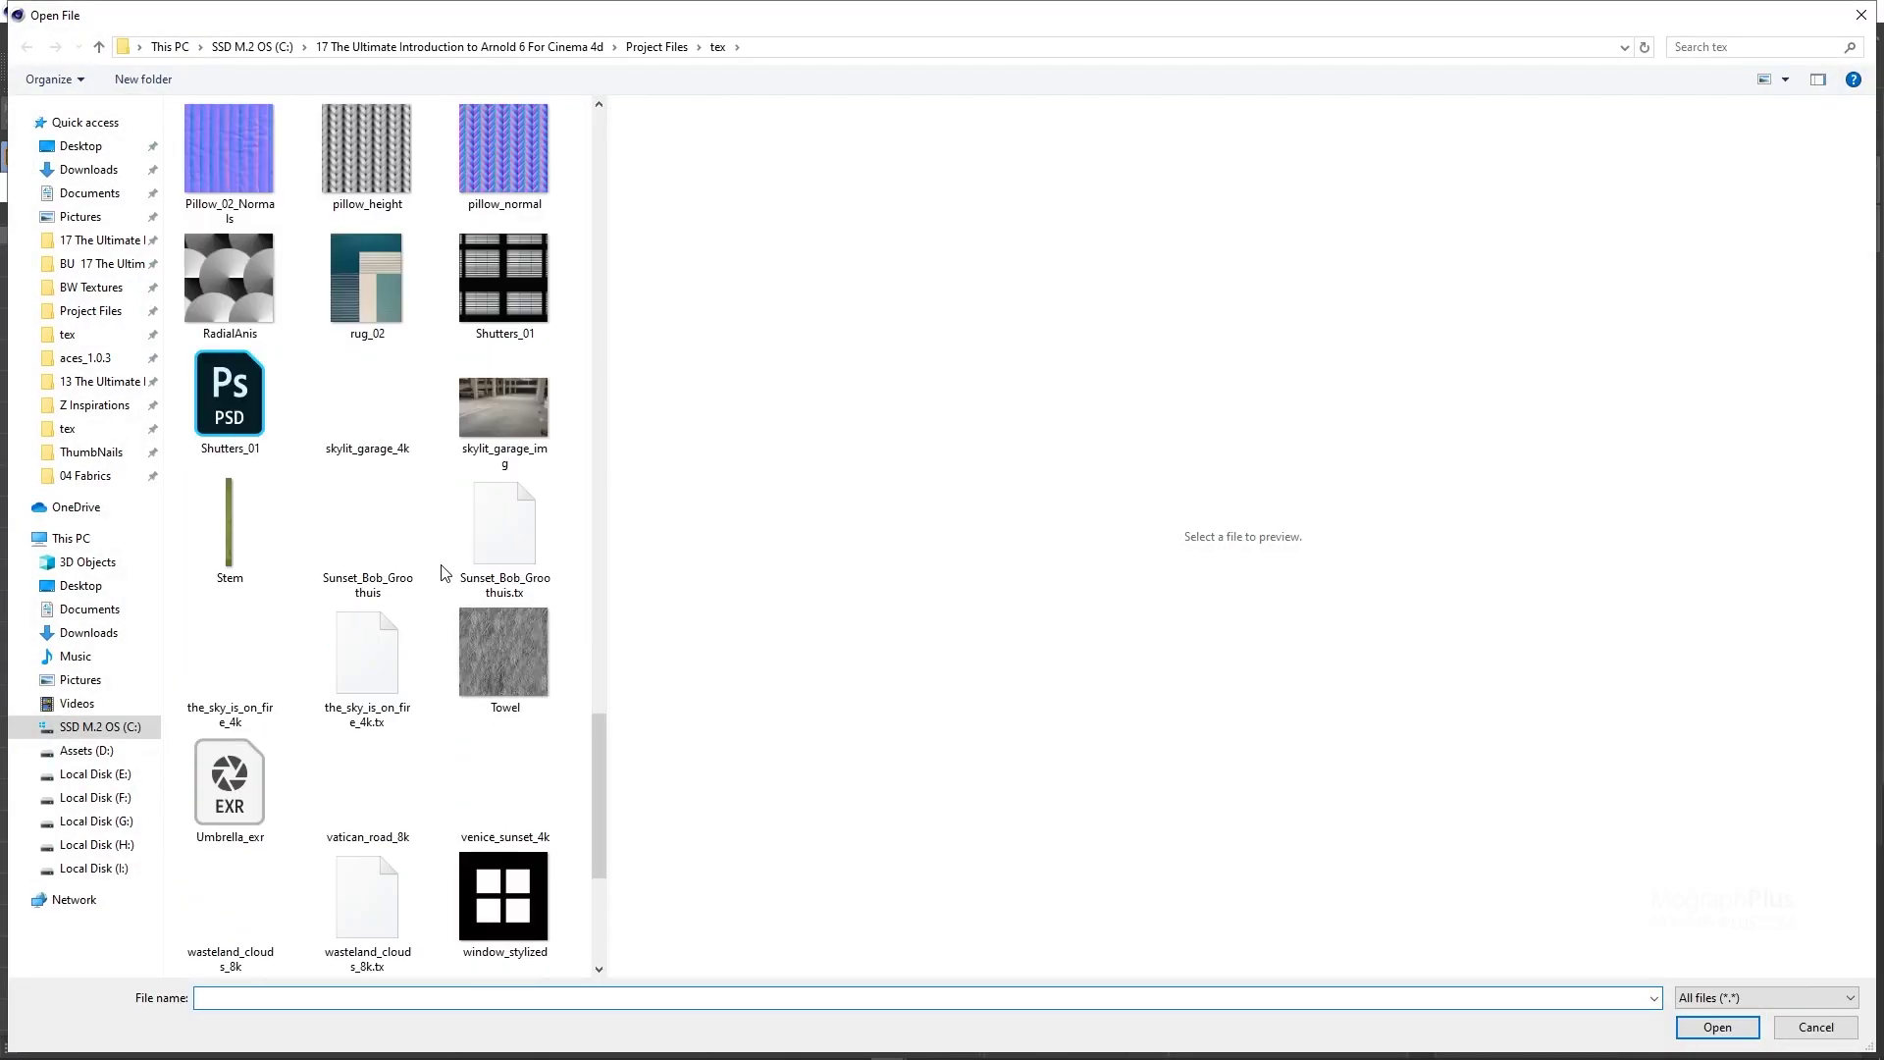
click(514, 415)
double_click(514, 408)
drag(954, 196, 569, 168)
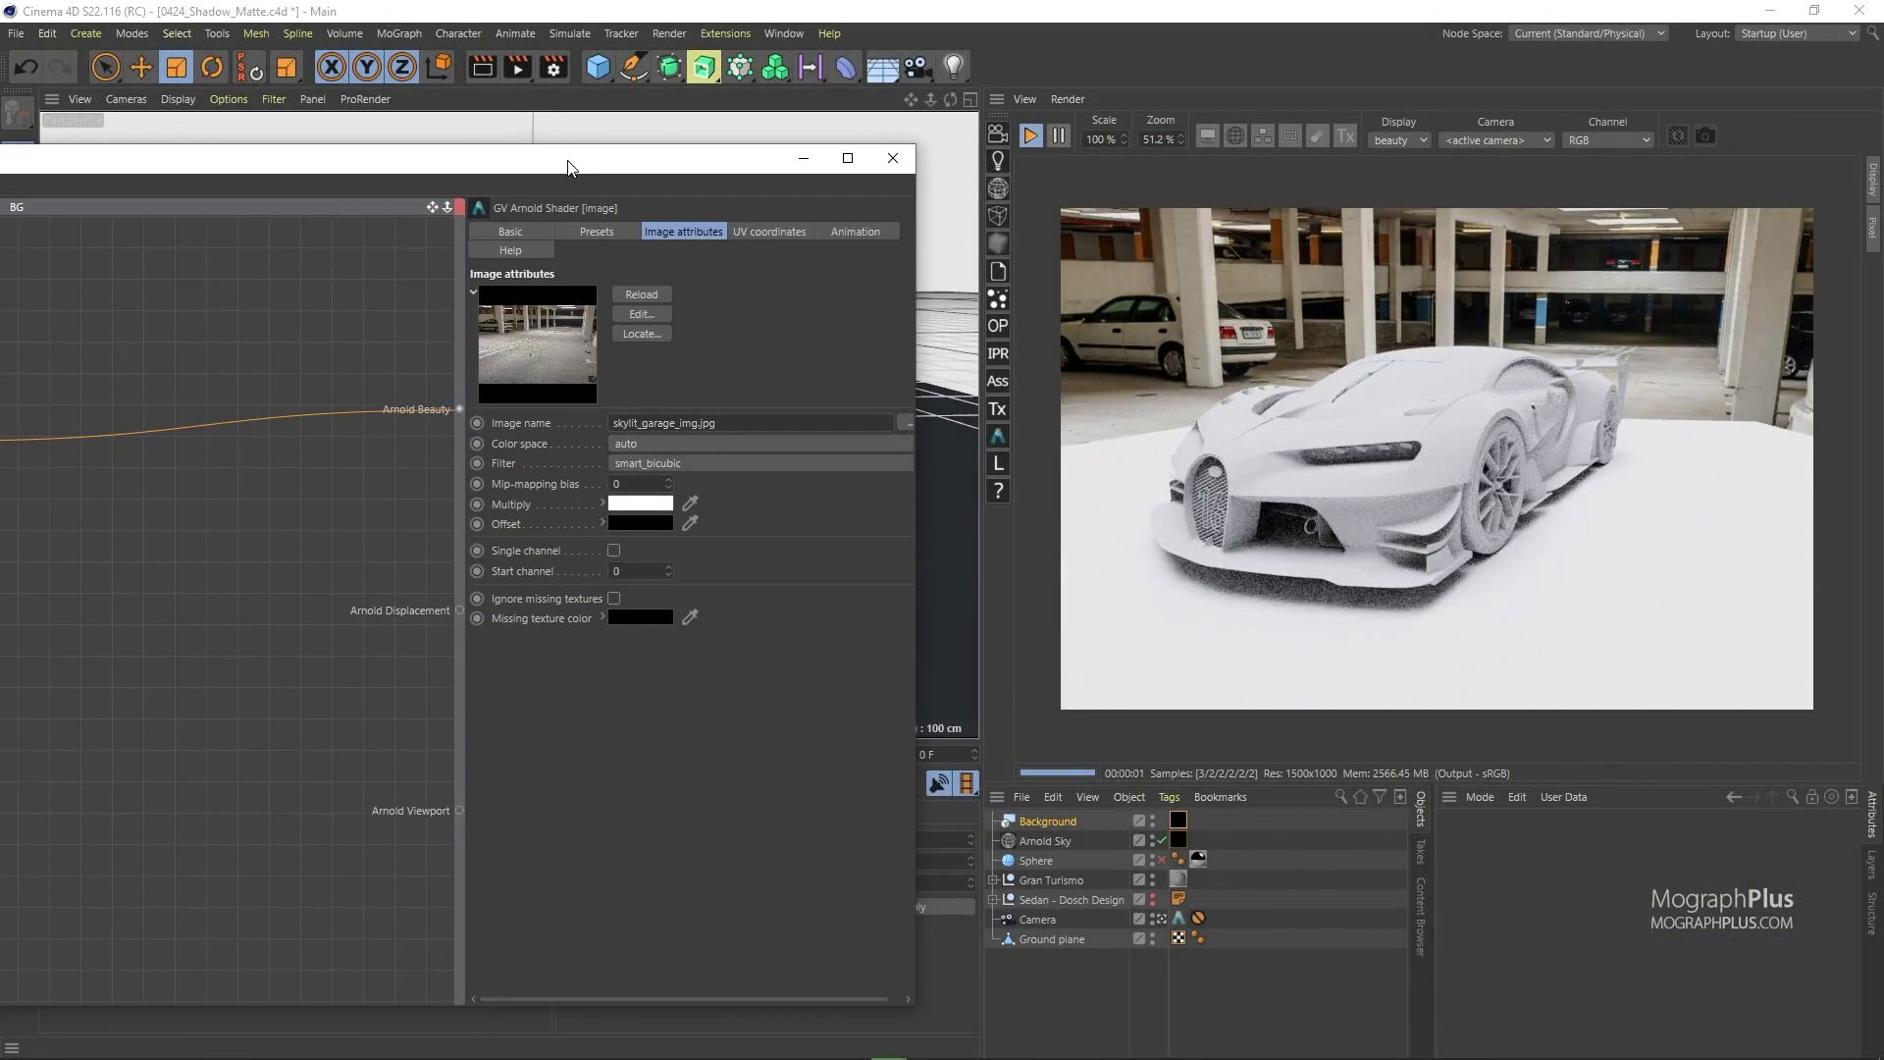
click(893, 158)
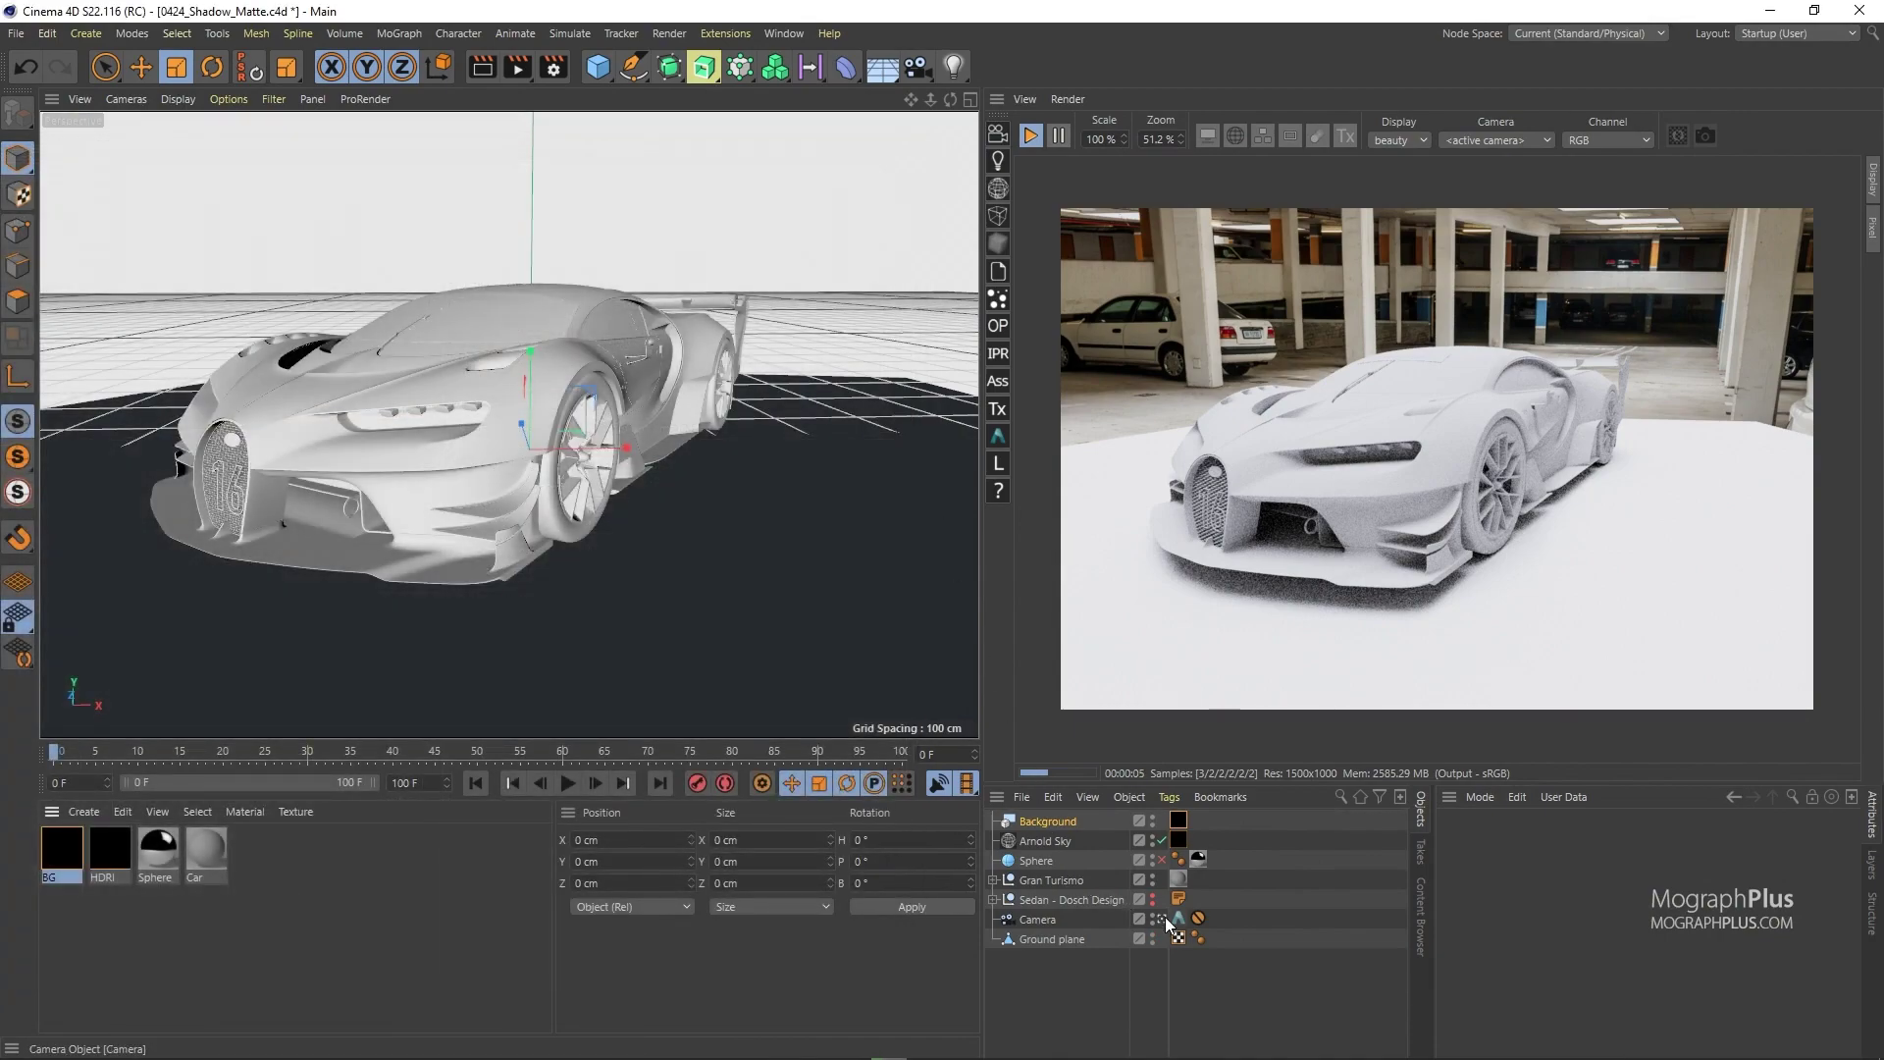
Add a Camera Calibrator tracker tag to the Camera
click(1048, 921)
right_click(1050, 922)
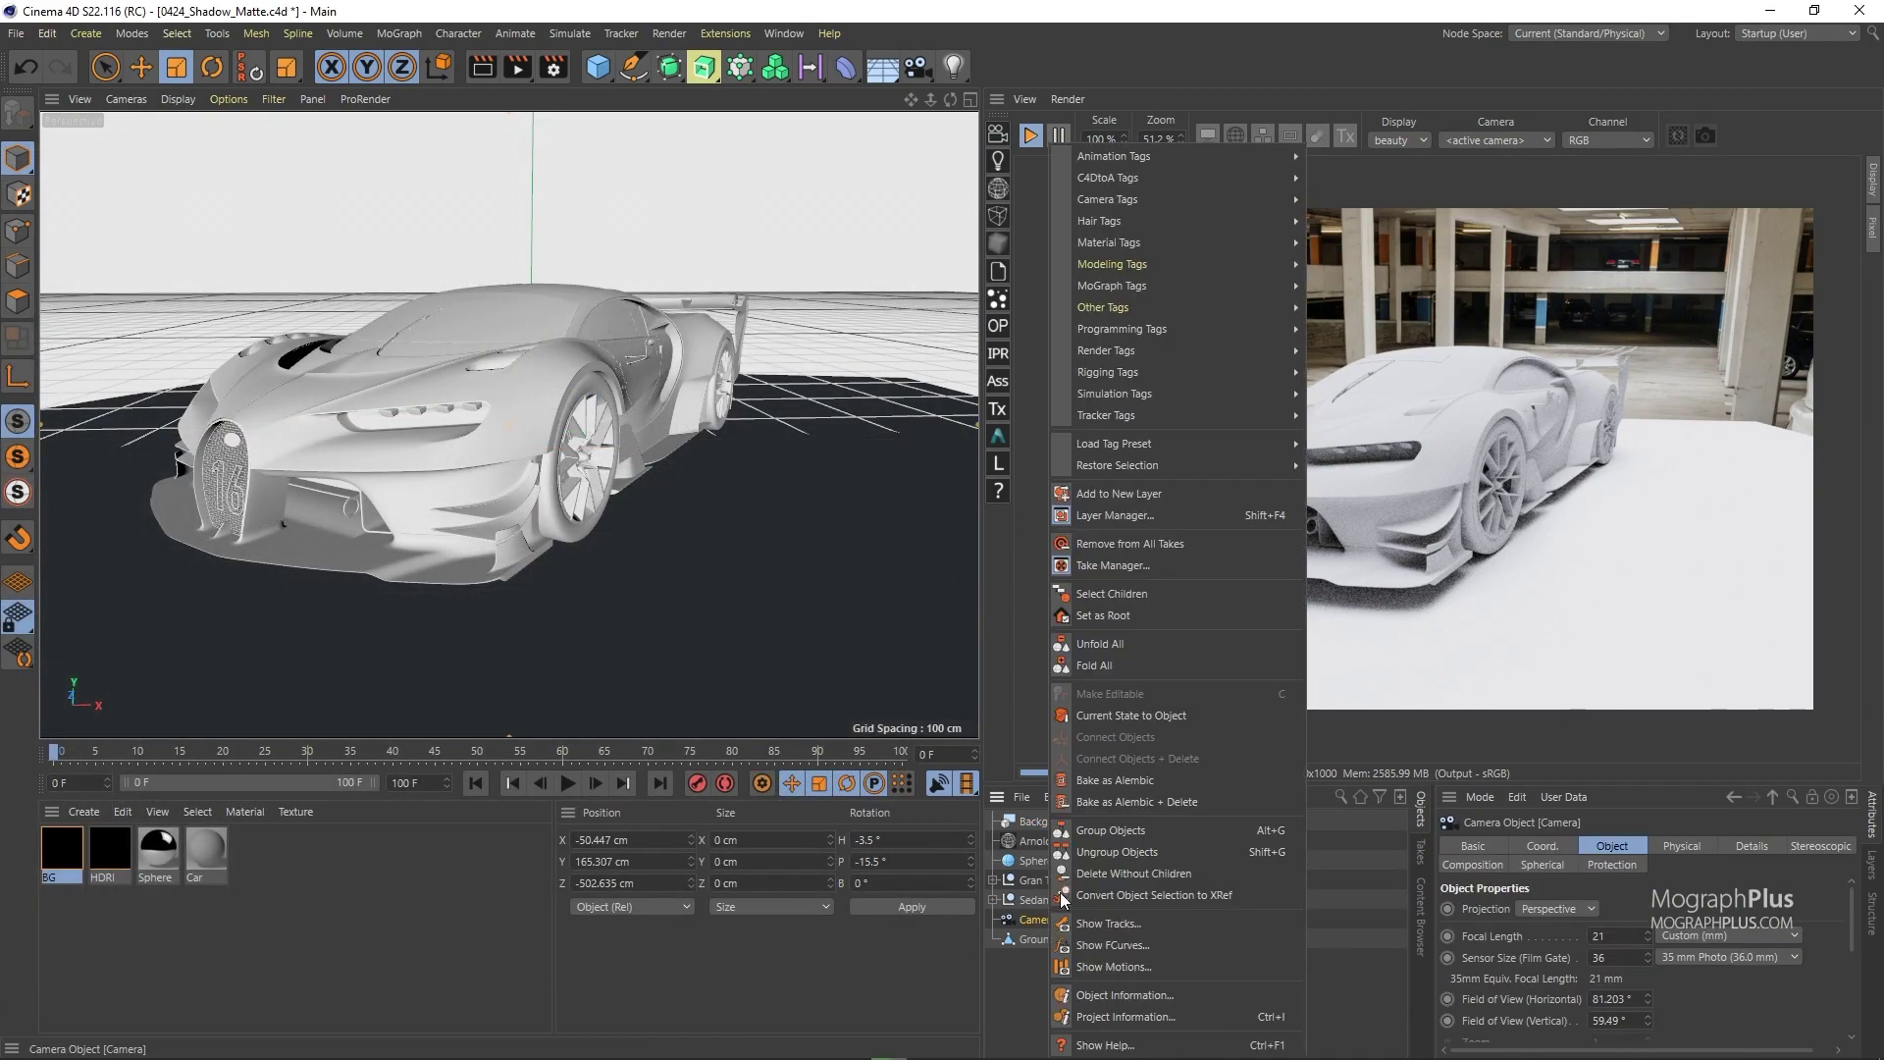
mouse_move(1187, 406)
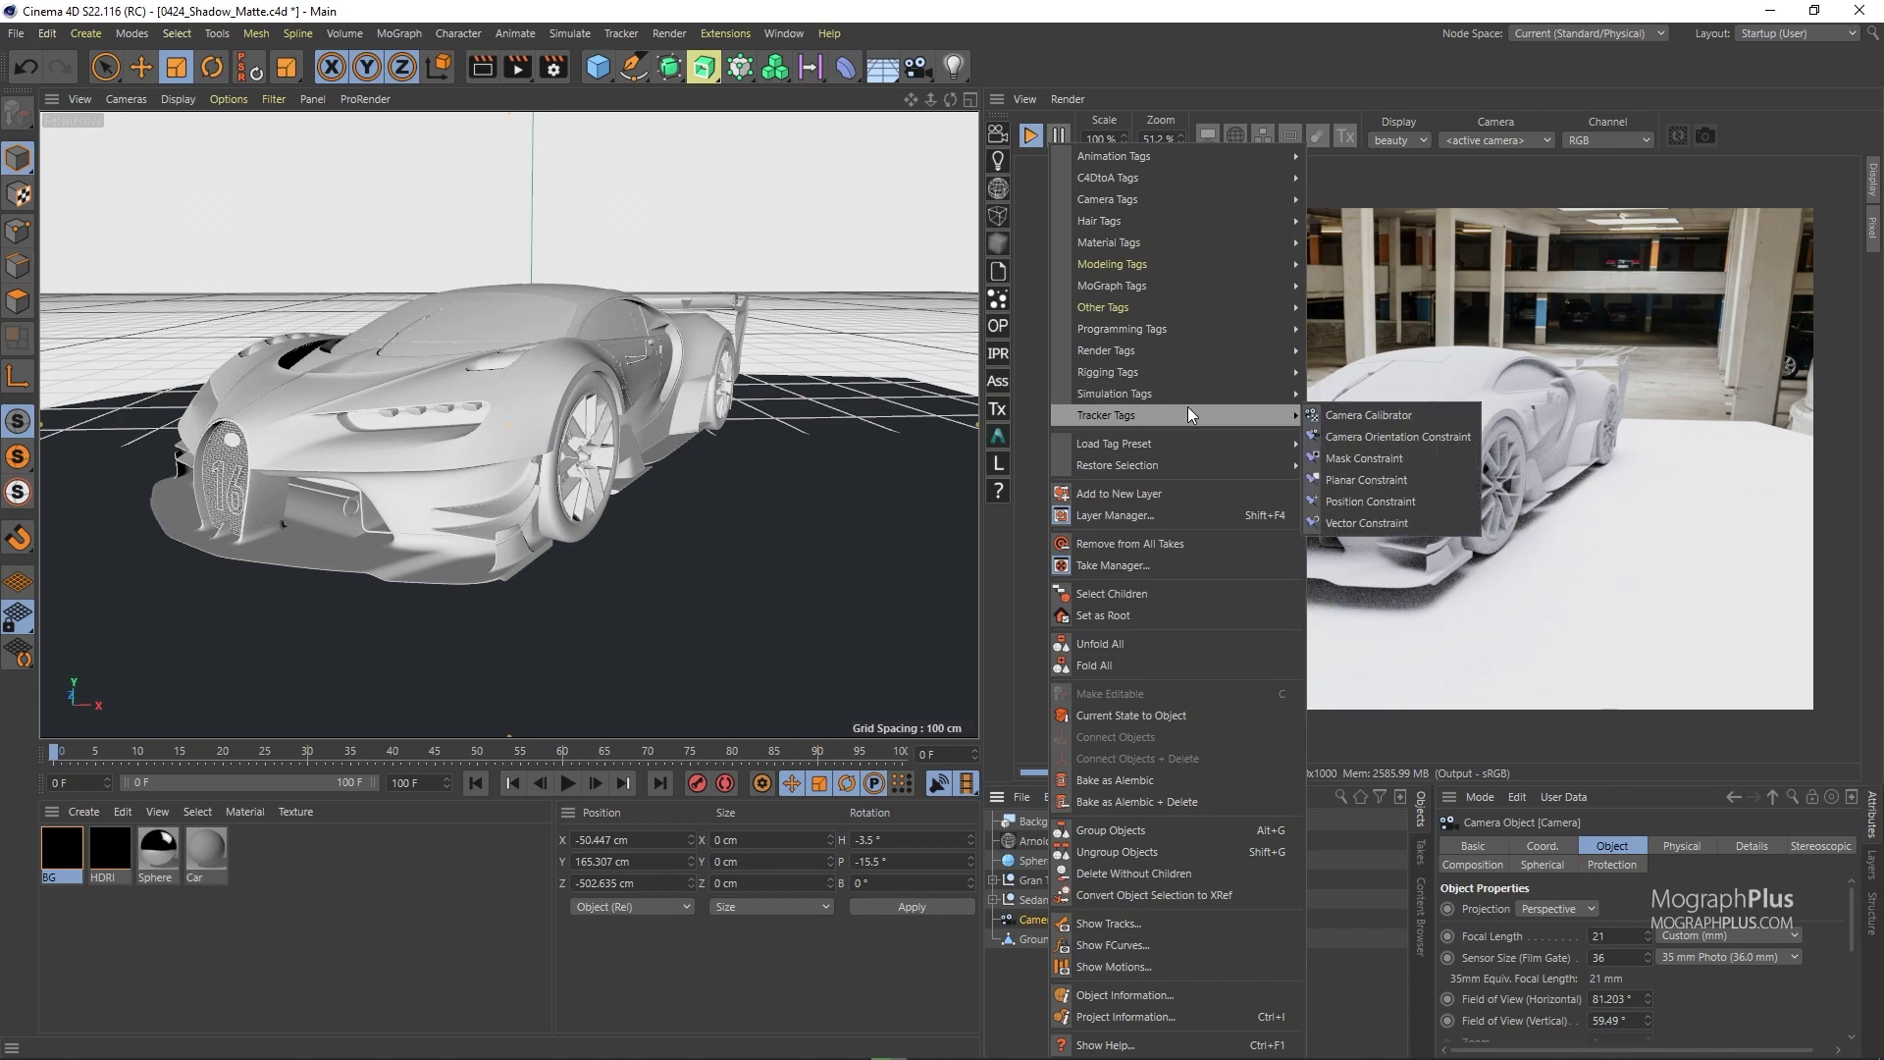
click(1411, 416)
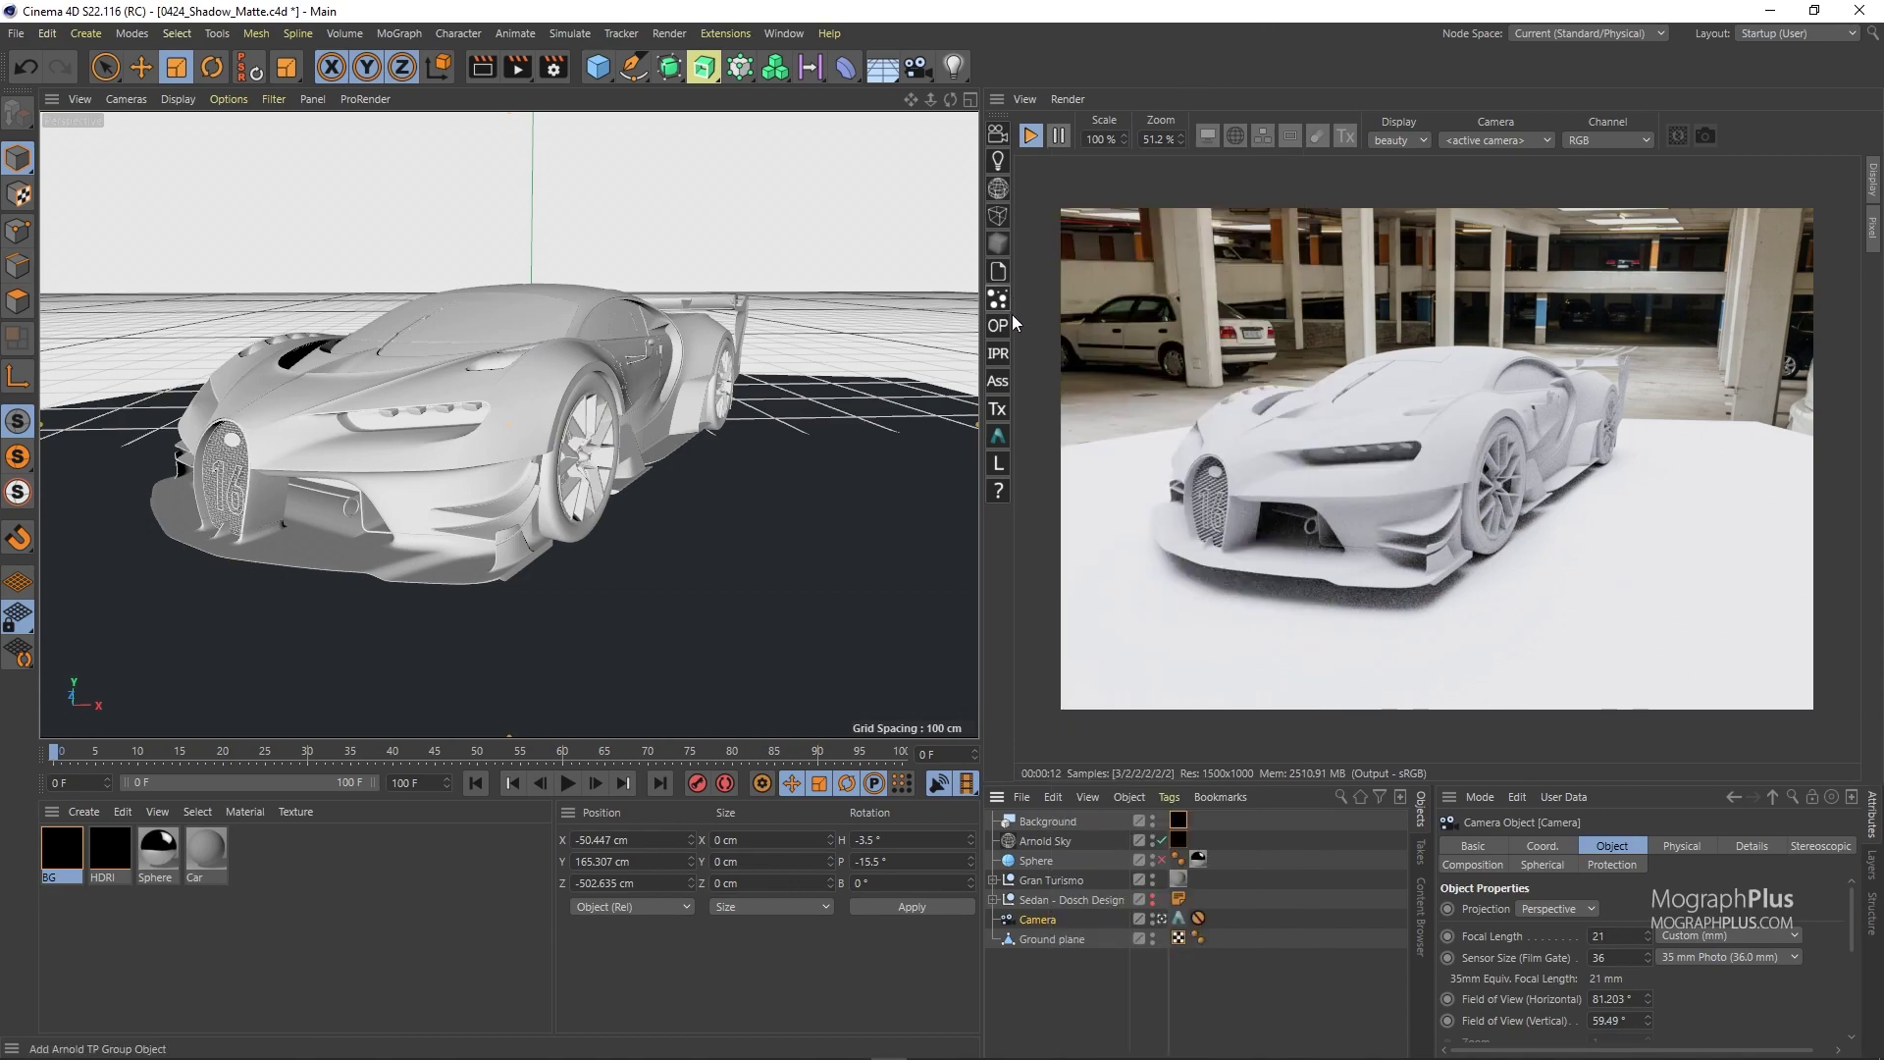
Create an Arnold shadow_matte material and apply it to the Ground plane
click(83, 812)
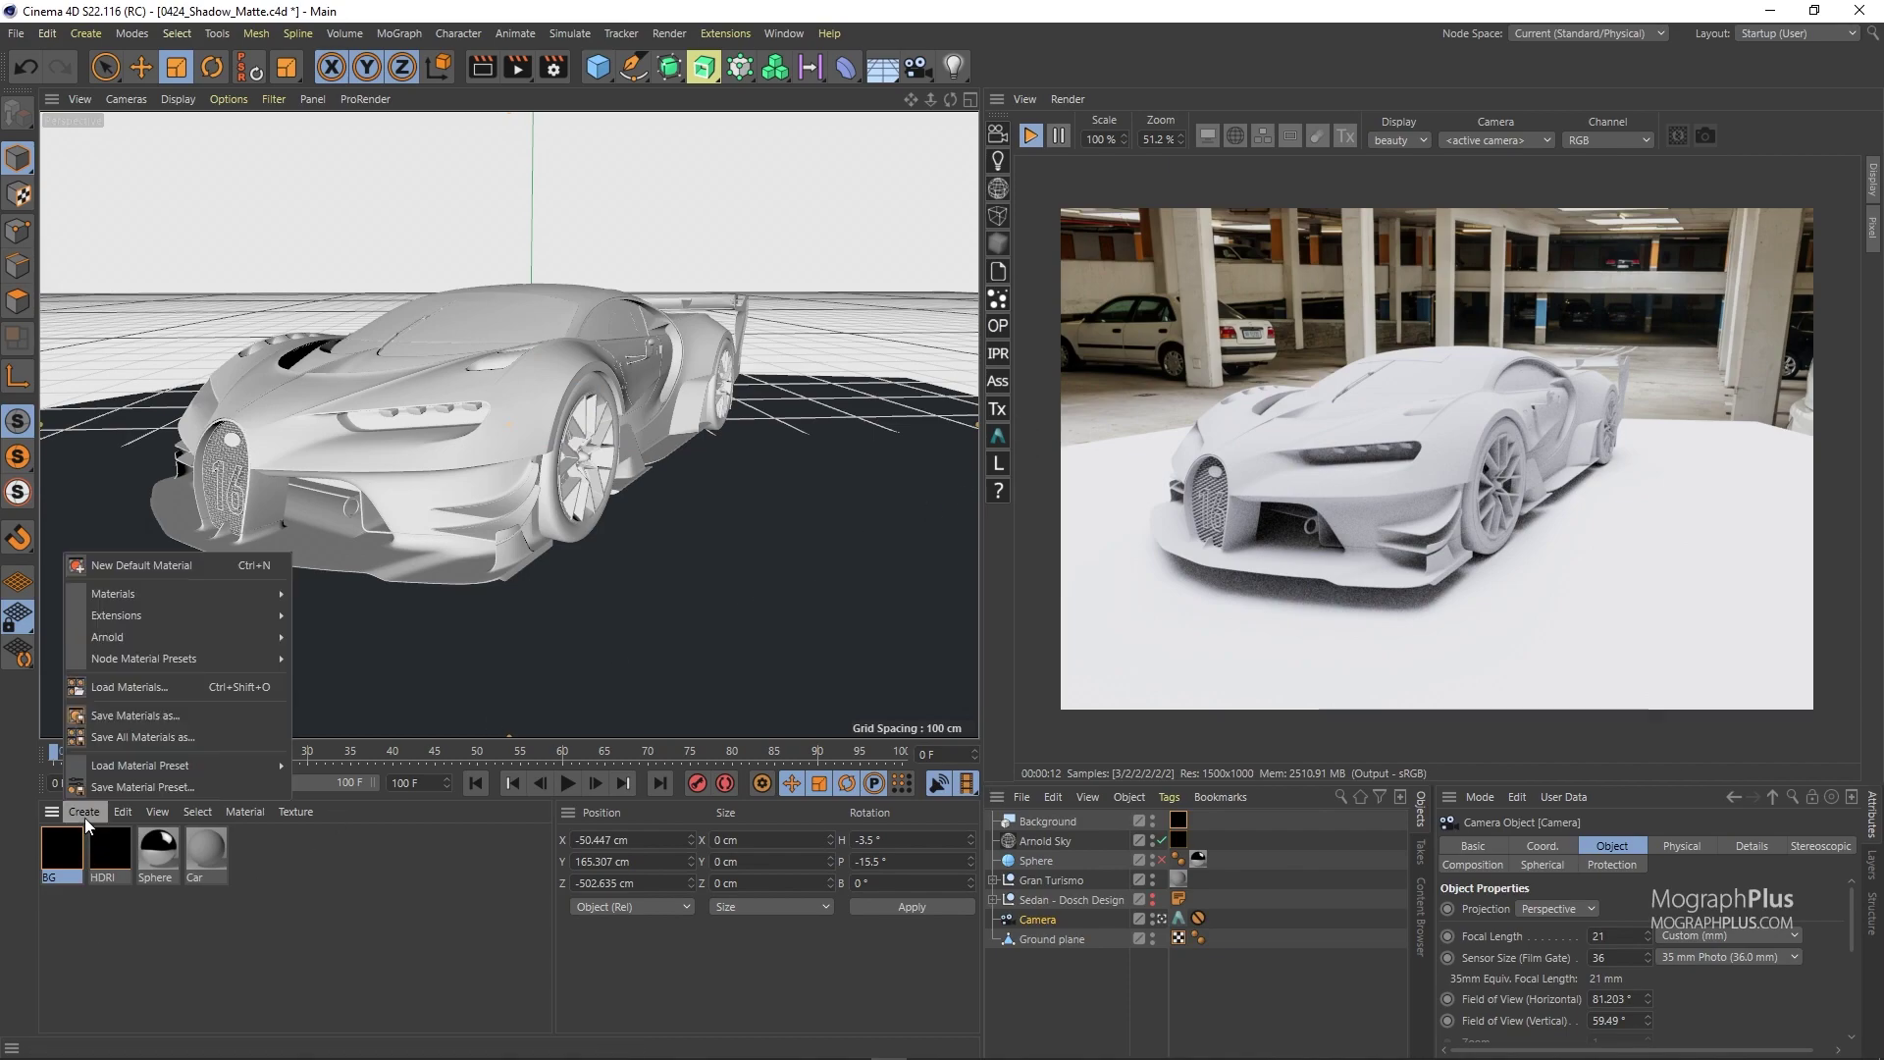
mouse_move(196, 637)
mouse_move(319, 637)
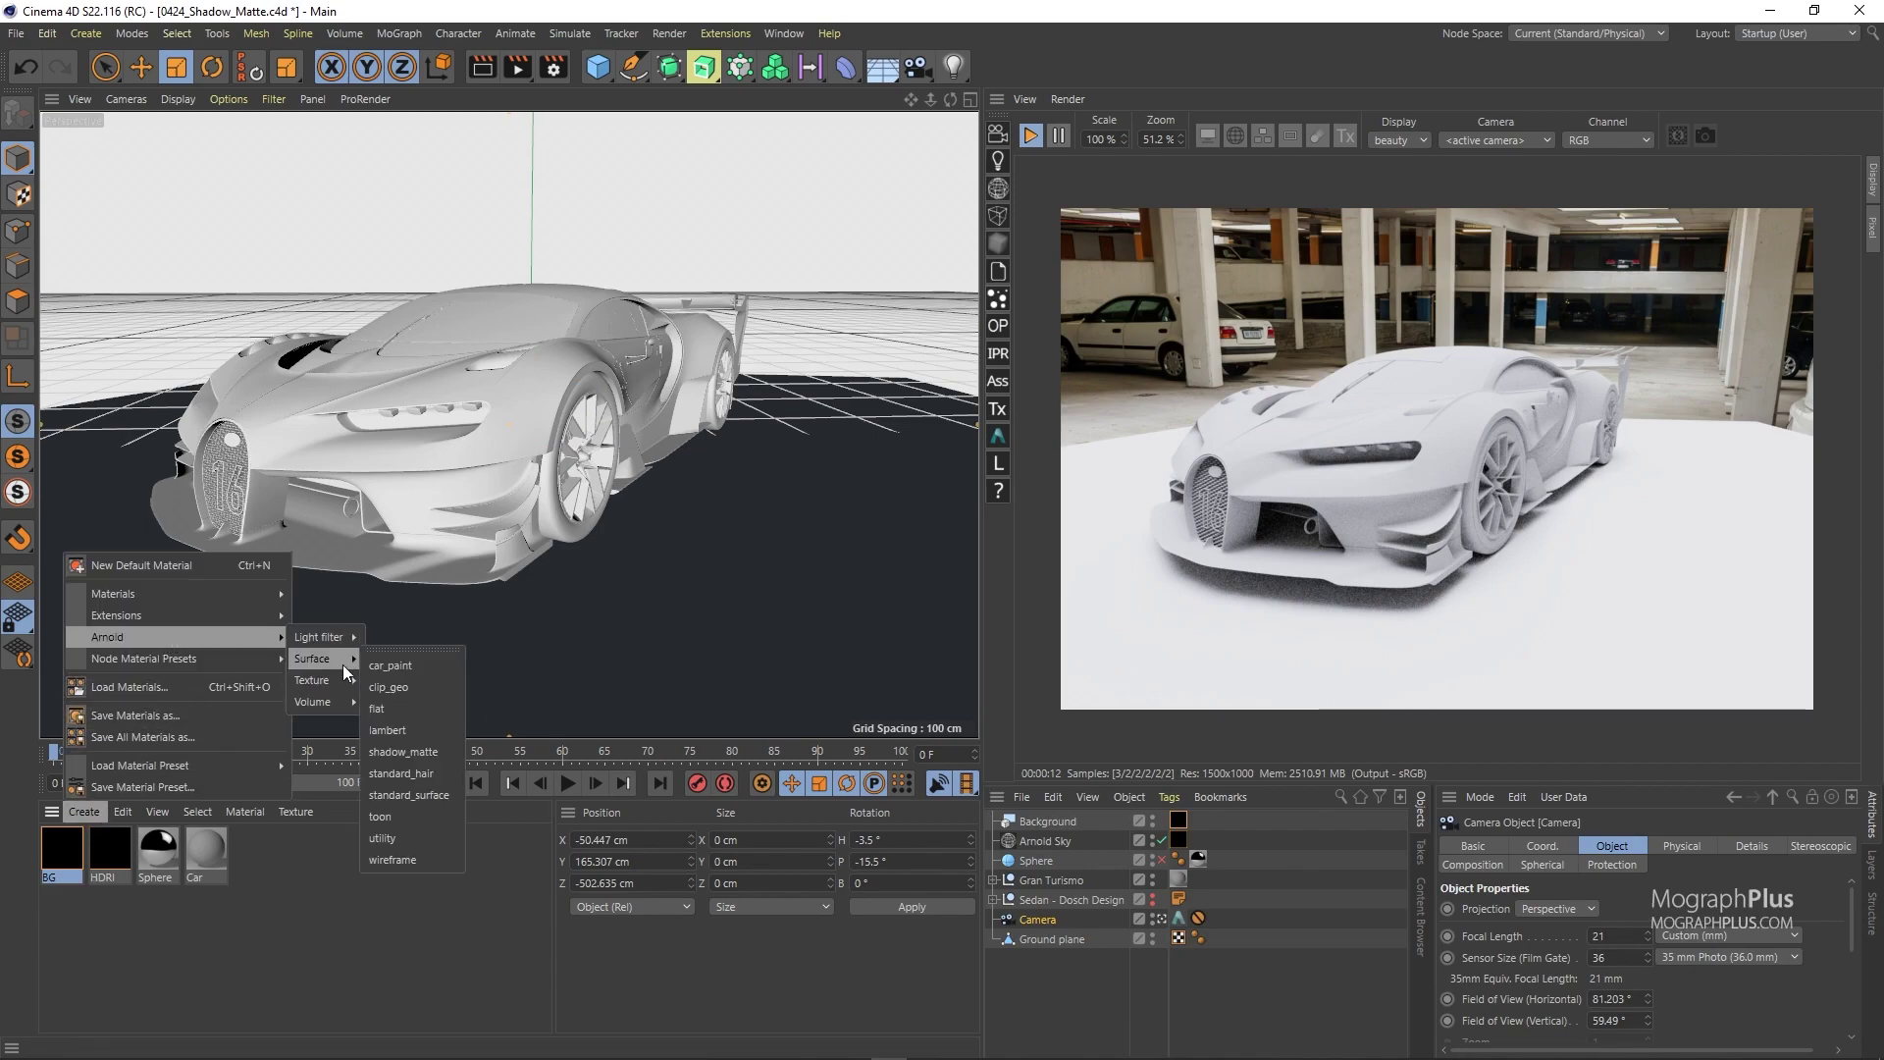
click(404, 752)
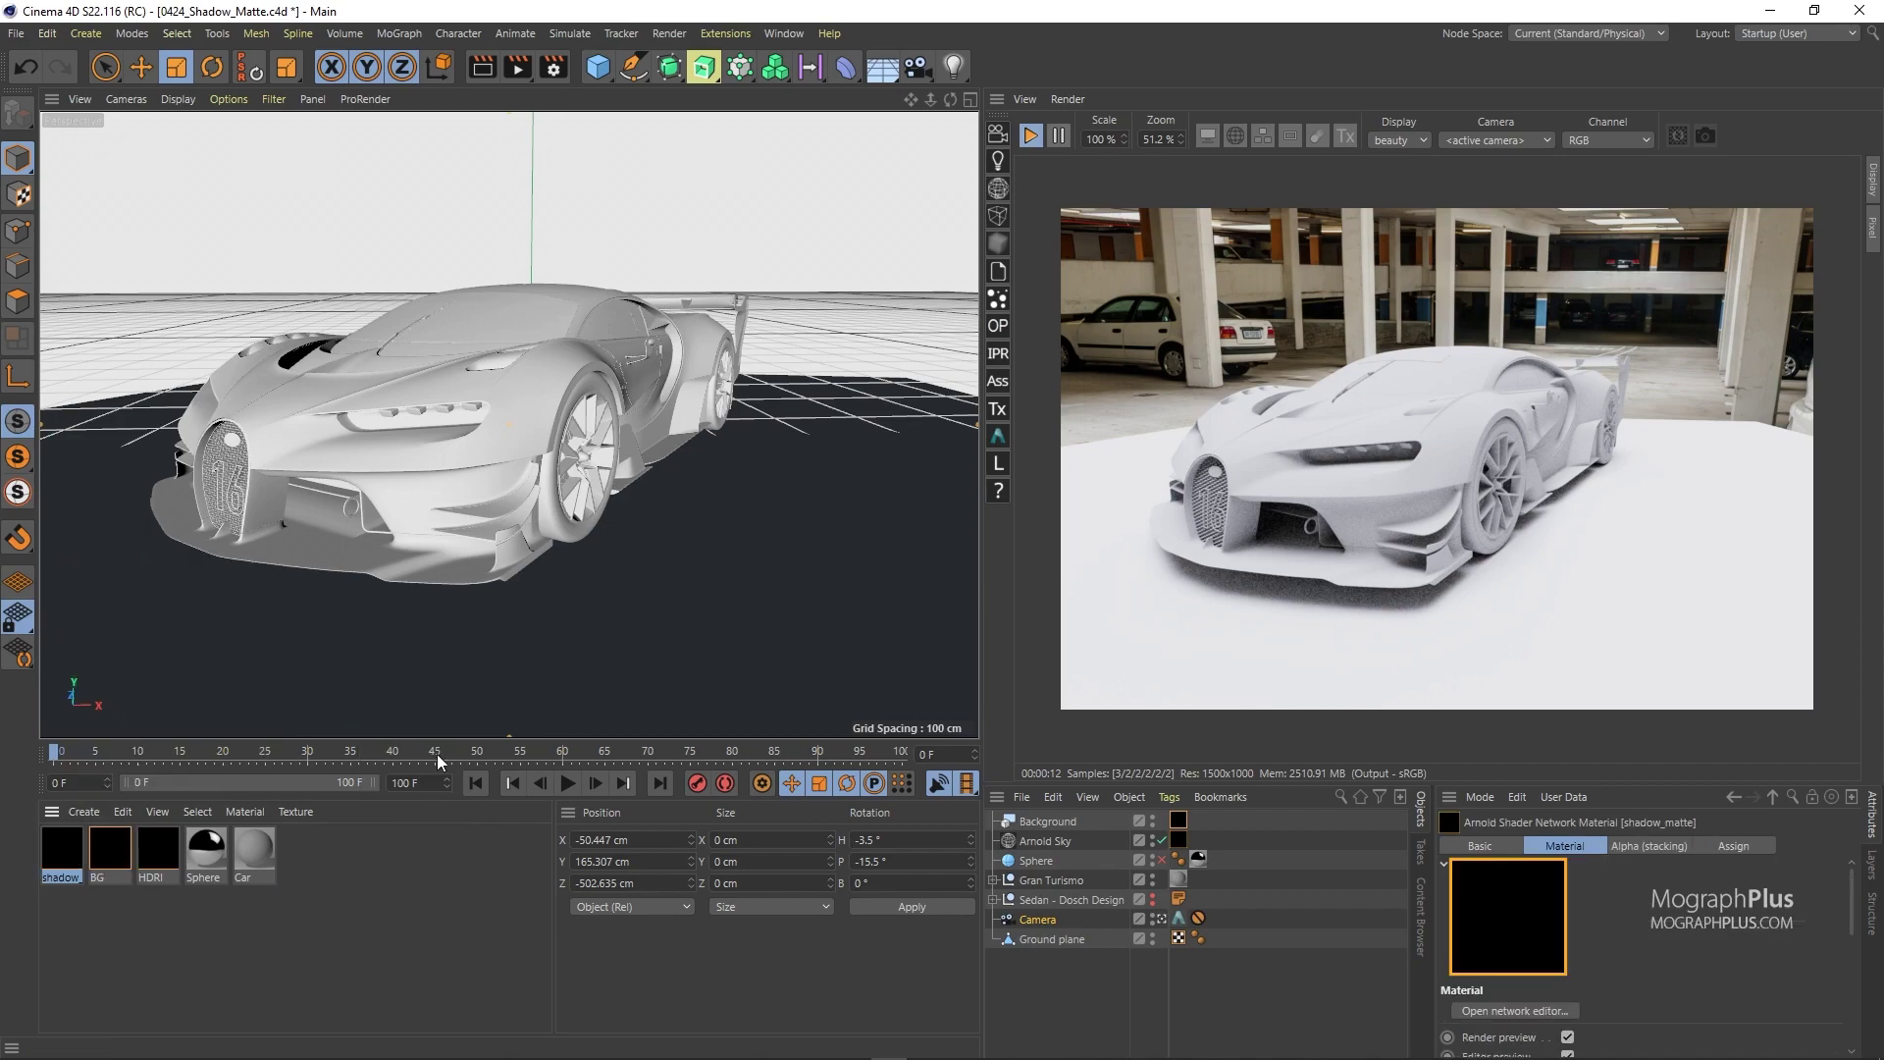
drag(60, 849, 559, 664)
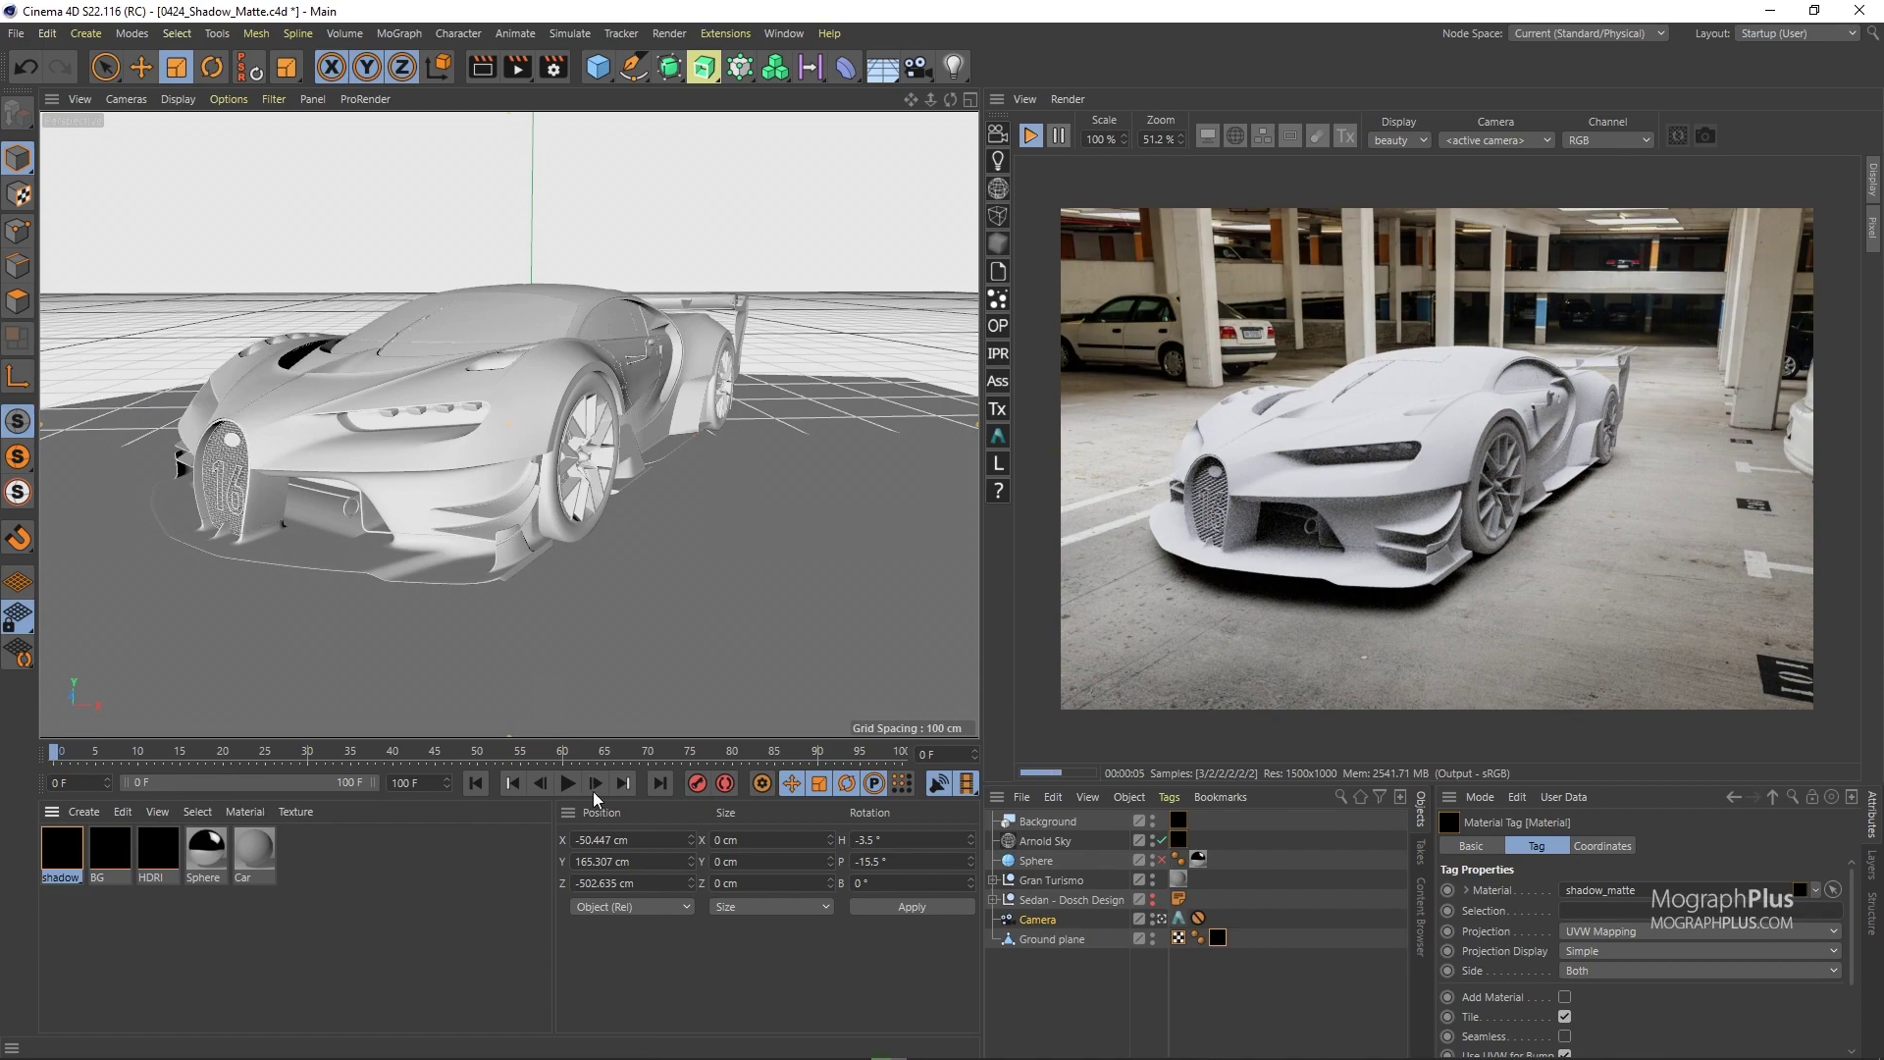
Set the Car material's base colour to RGB 170, 170, 170
double_click(251, 850)
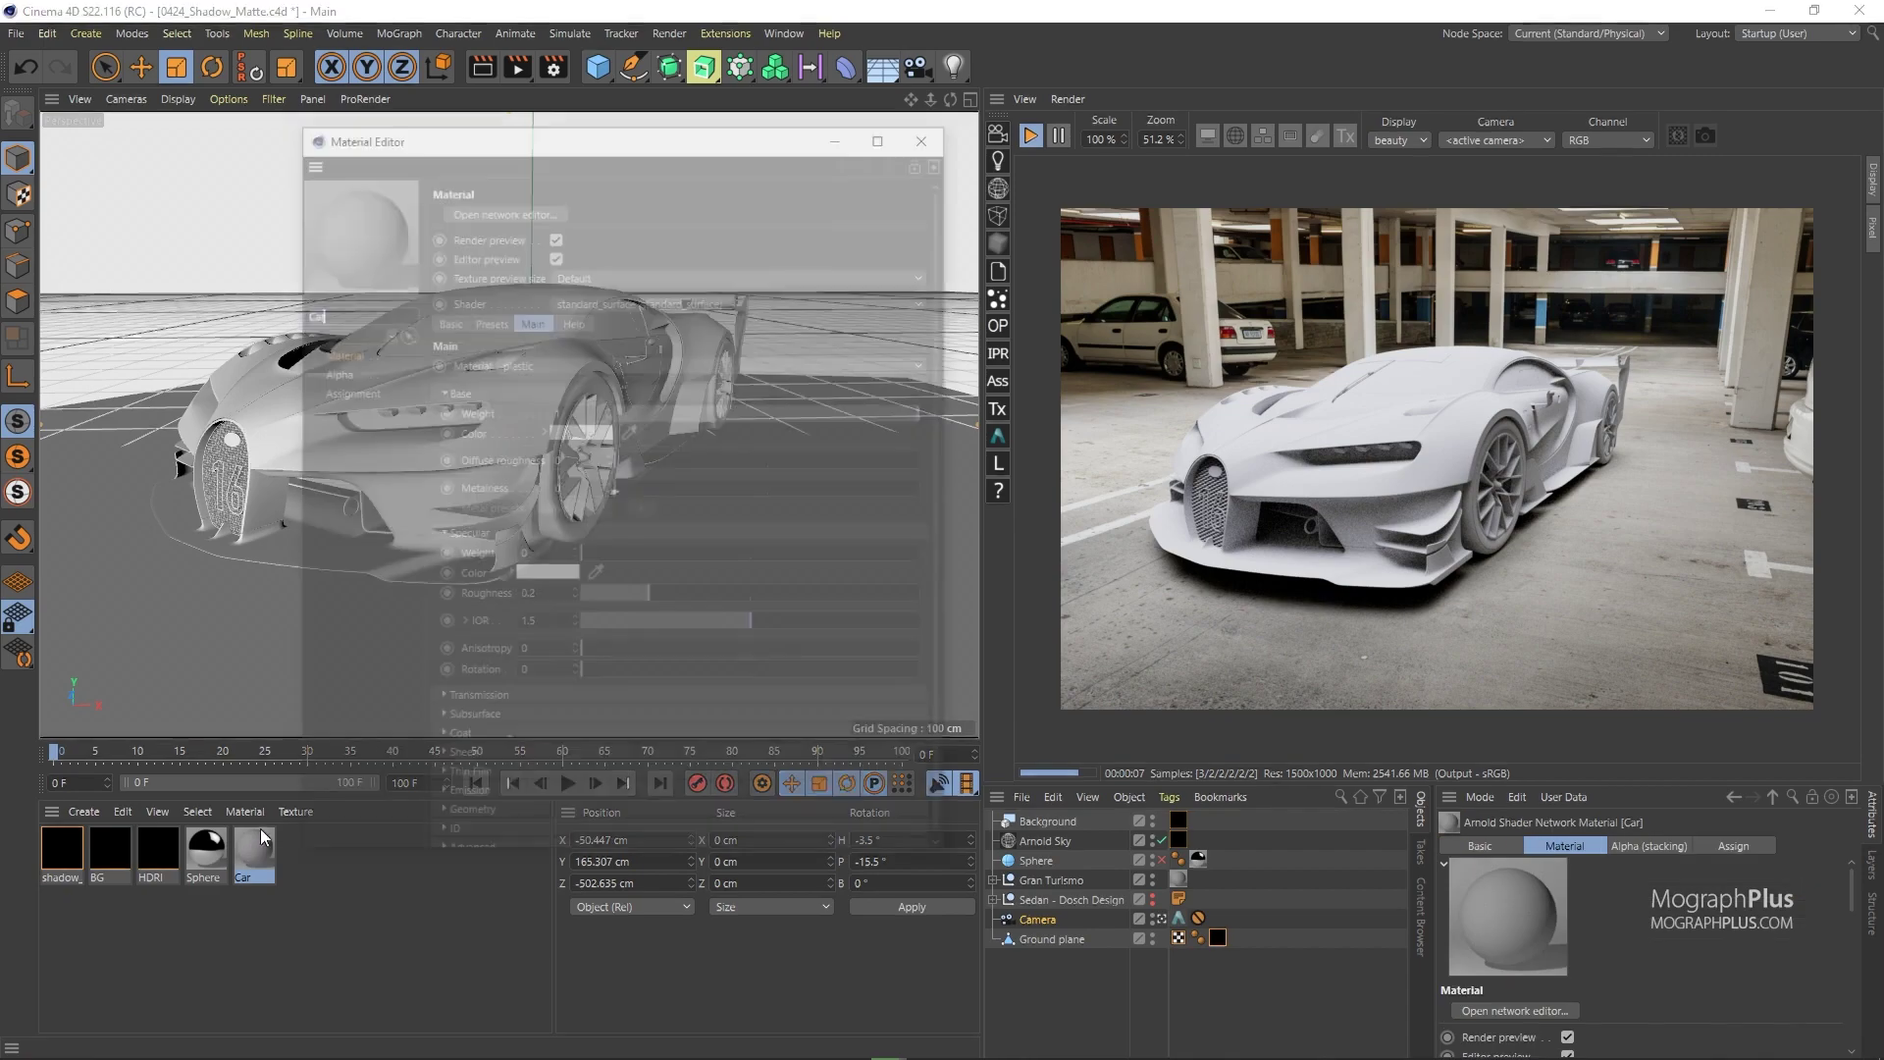
click(543, 432)
click(695, 454)
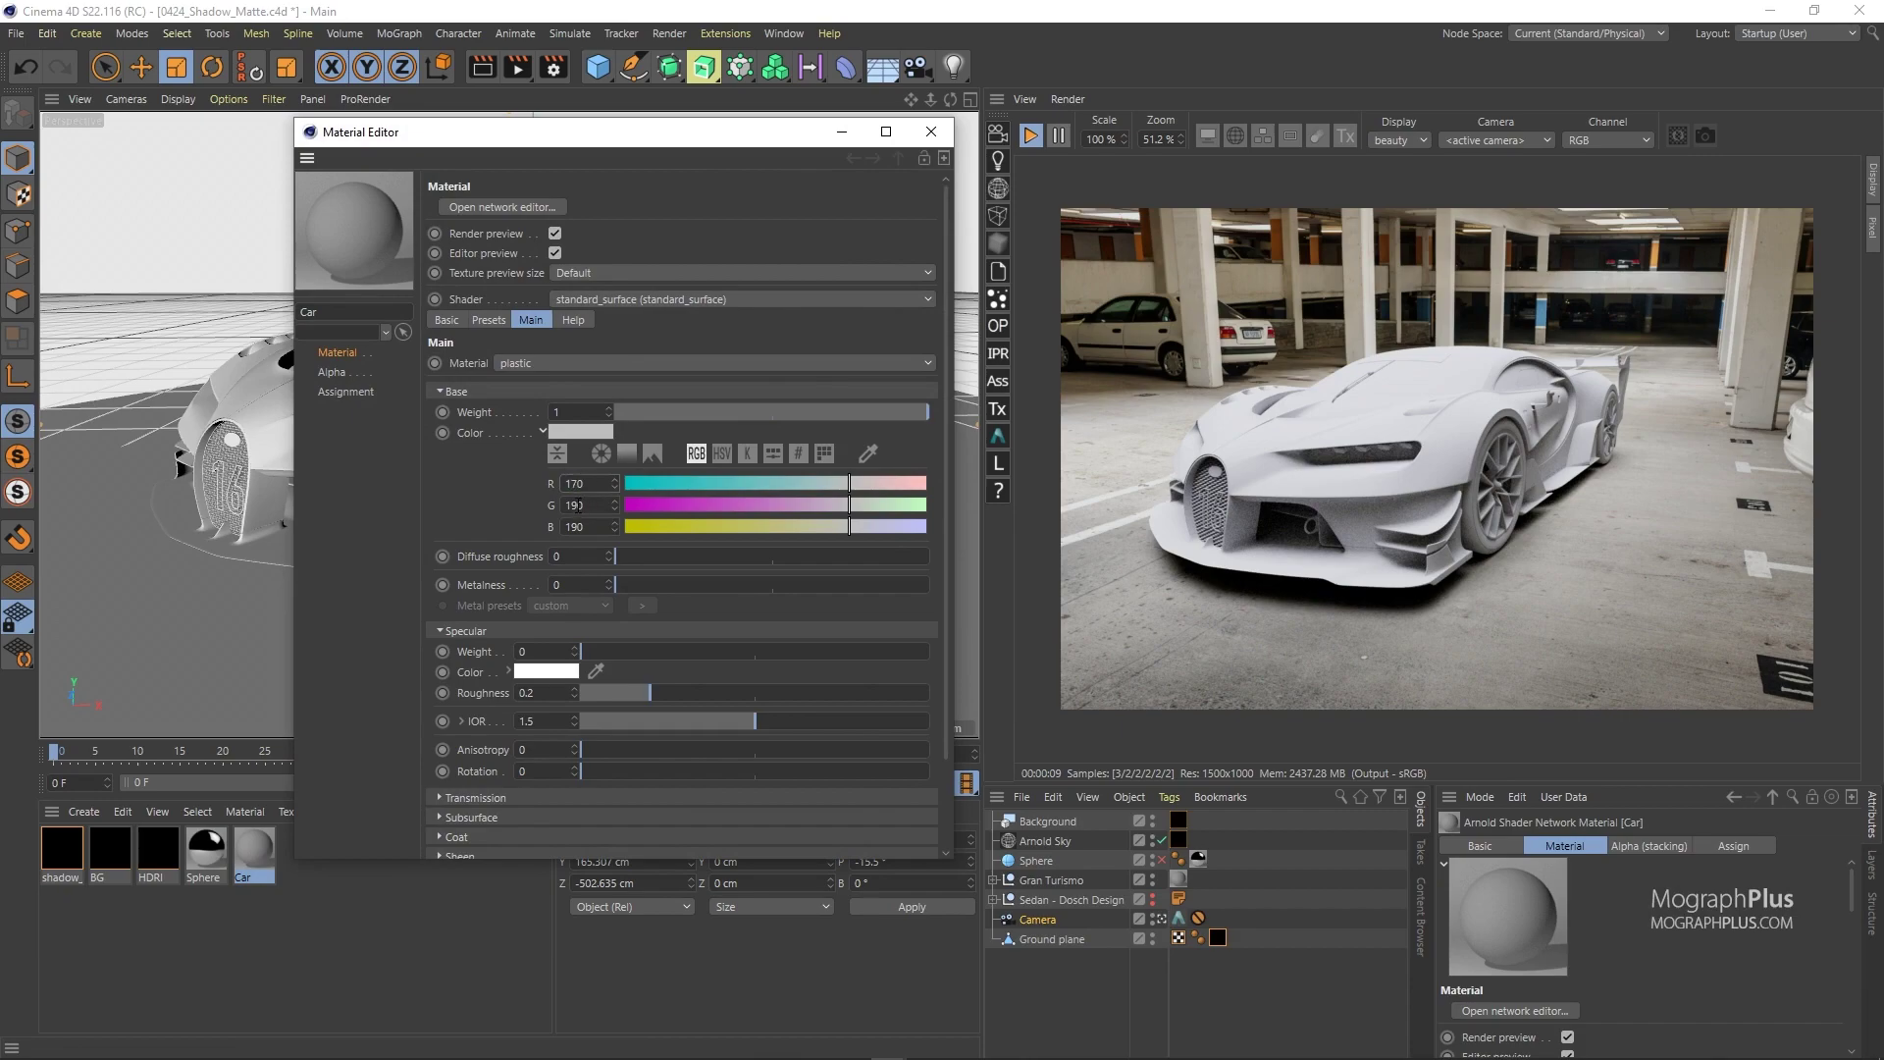
double_click(577, 505)
text(170)
double_click(583, 527)
text(170)
key(Return)
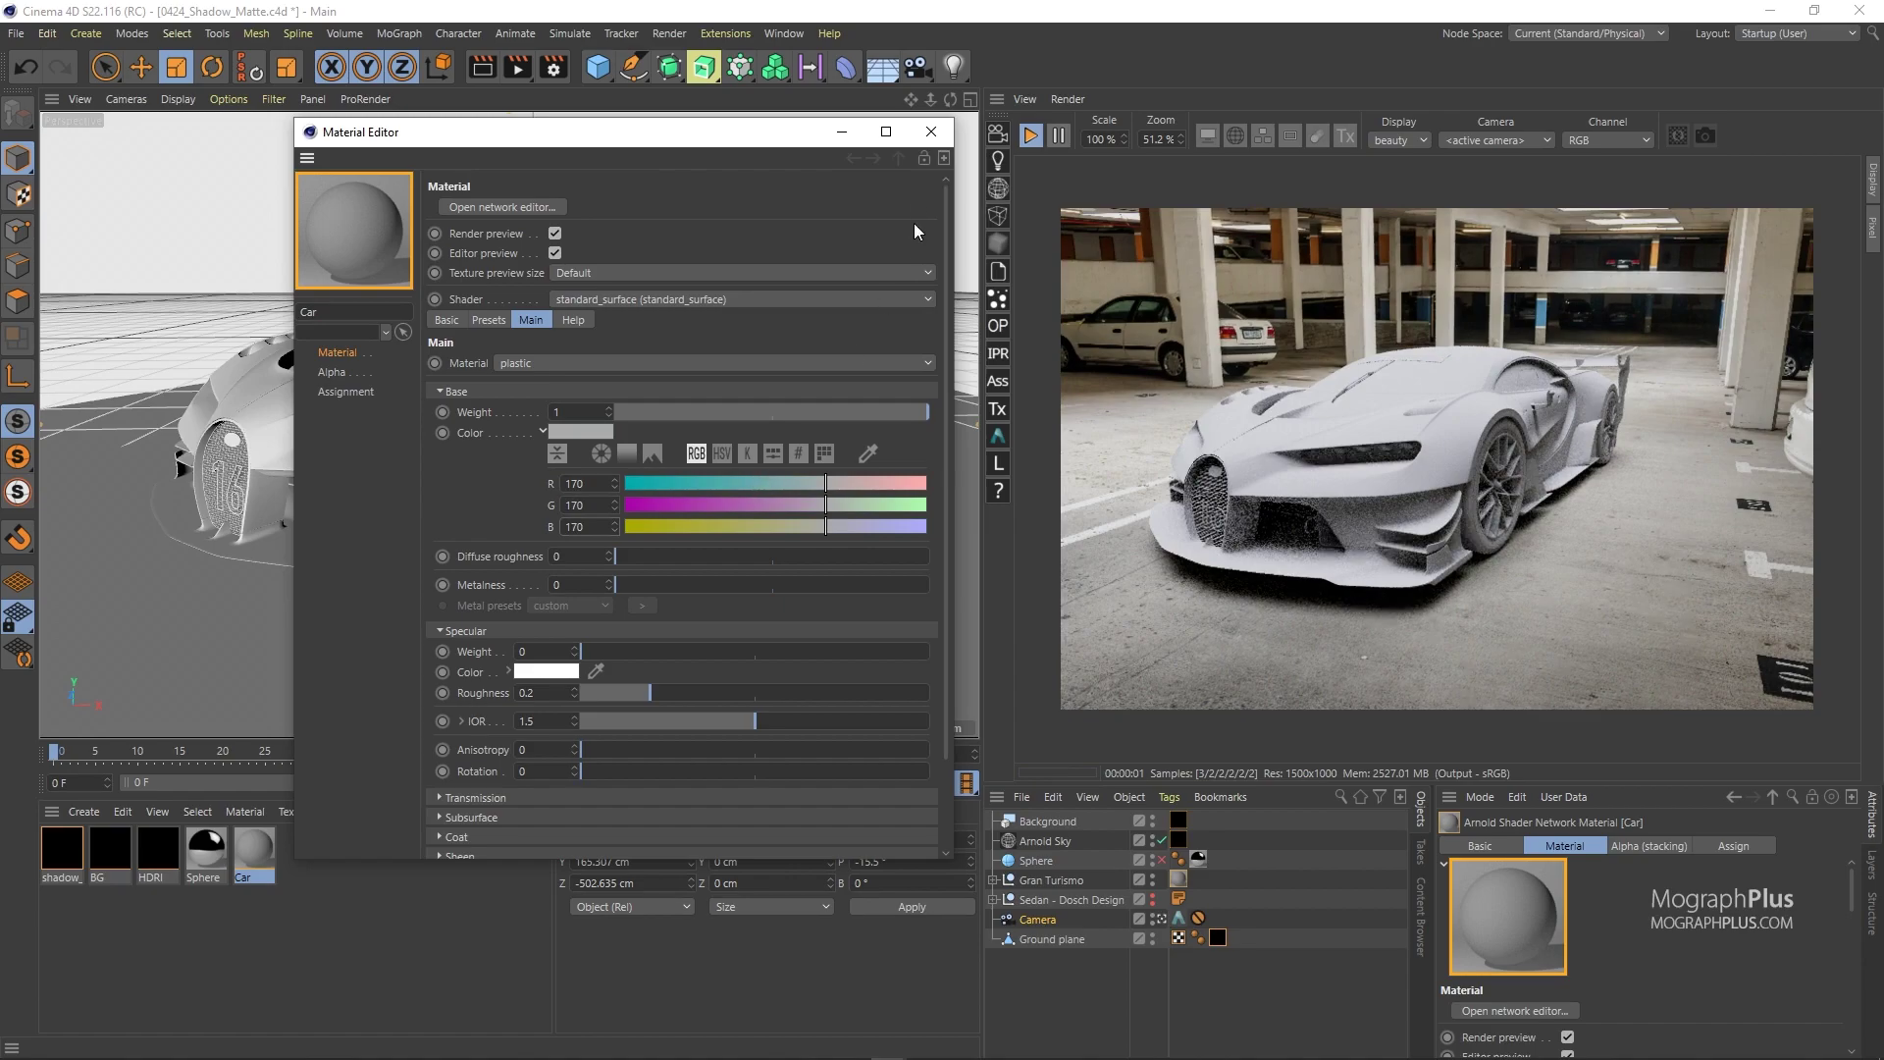
click(930, 131)
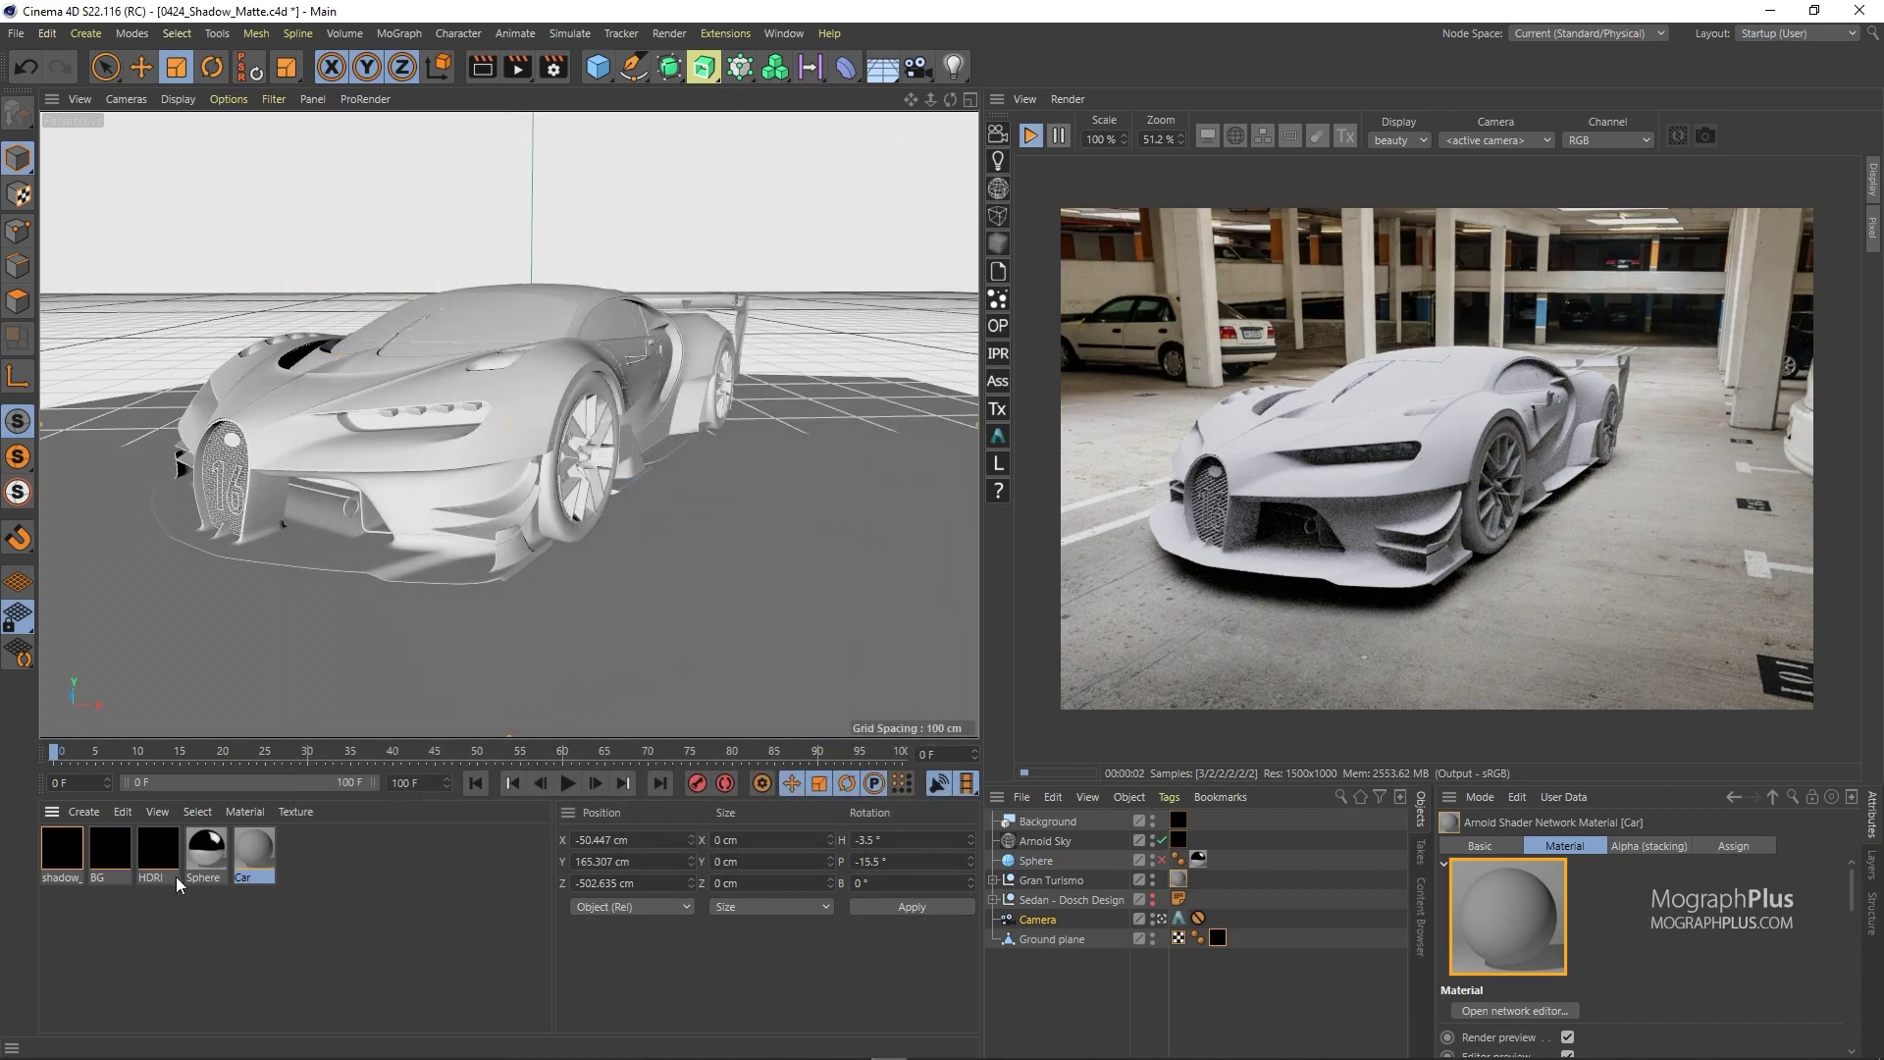
Expand shadow_matte's Shadow colour settings and try out blue and violet tints
double_click(66, 833)
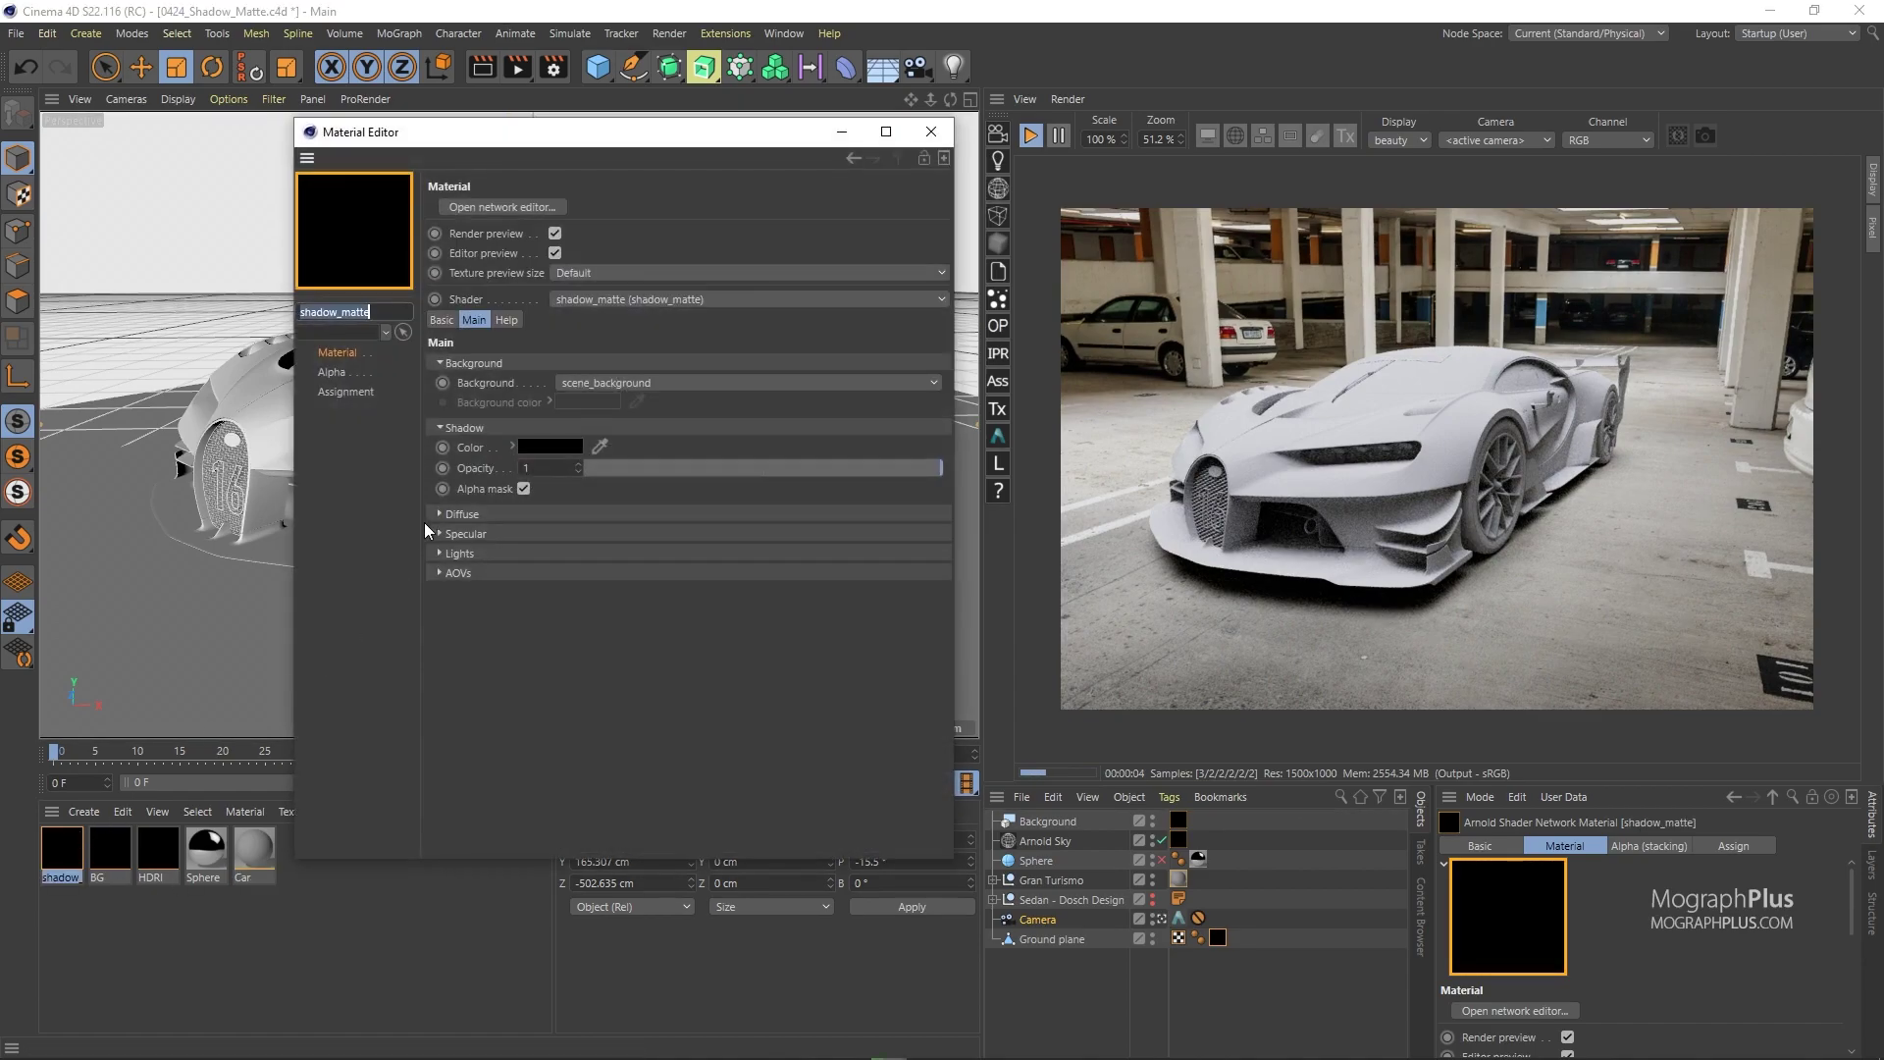
click(497, 364)
click(512, 400)
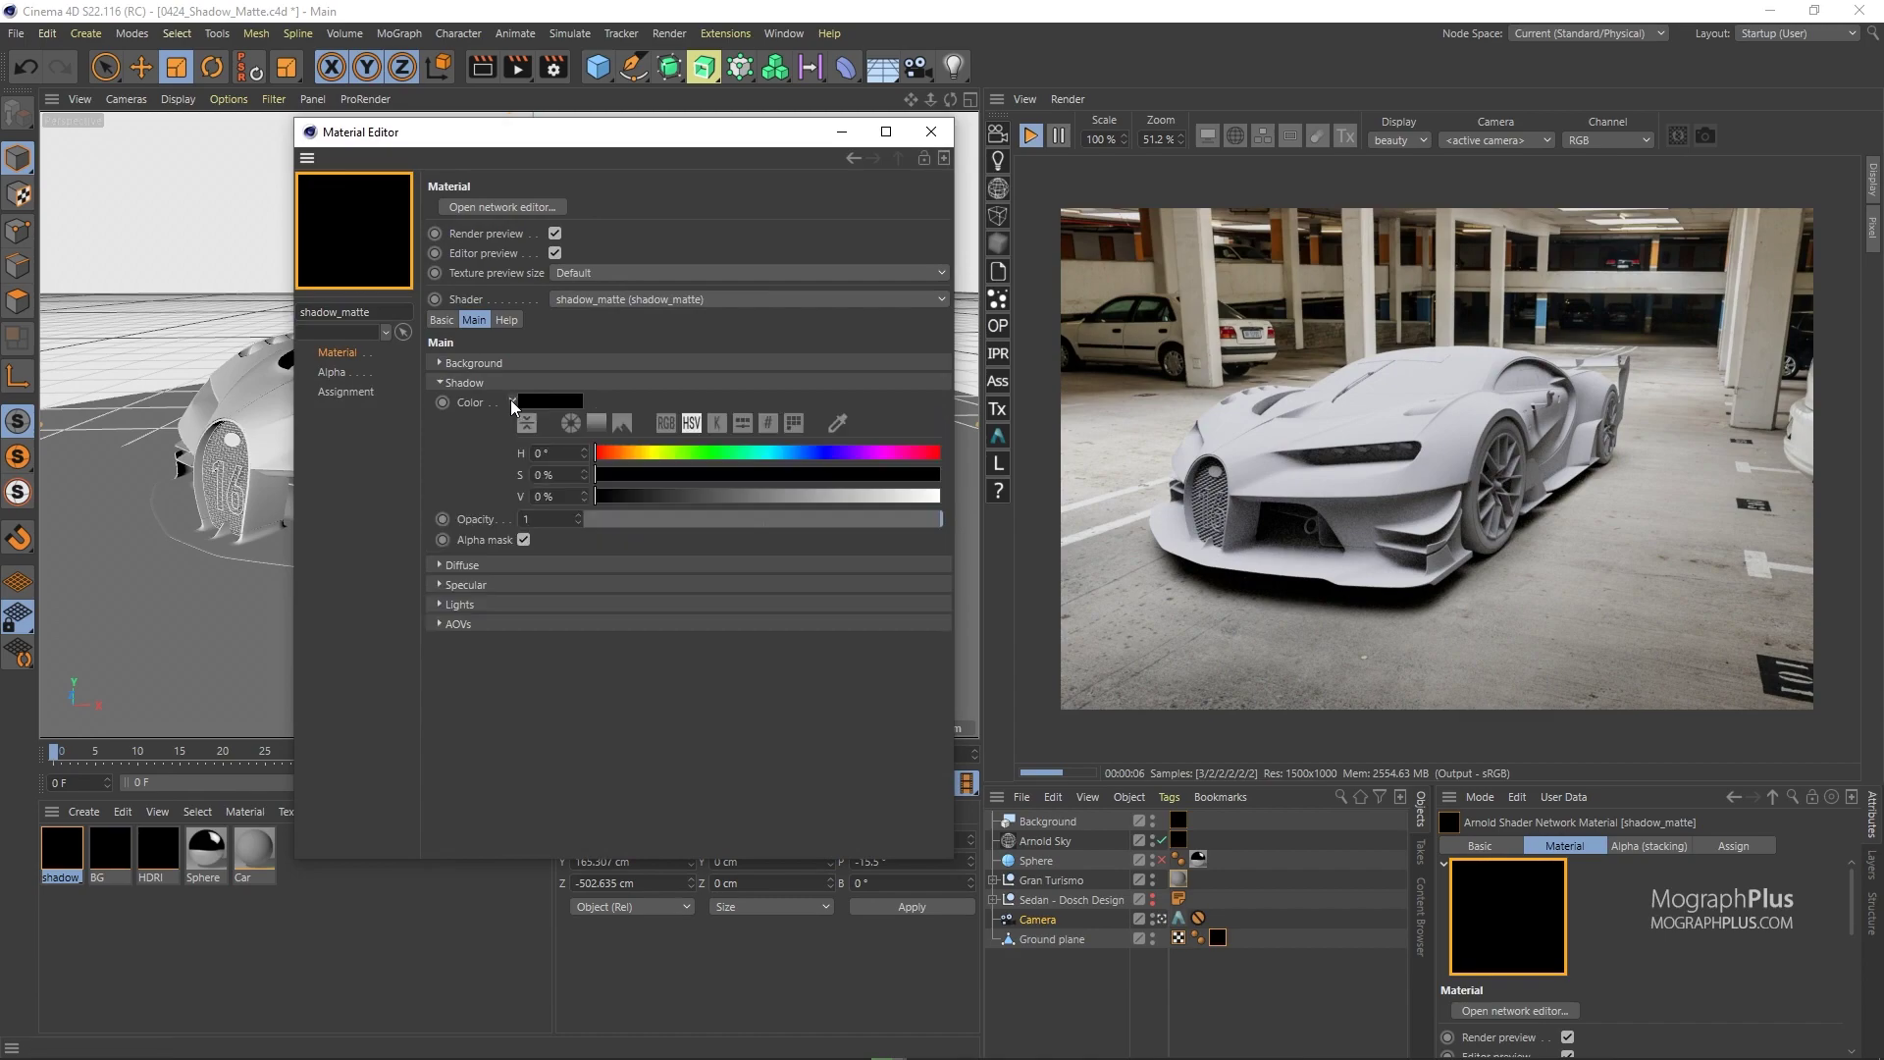
click(800, 454)
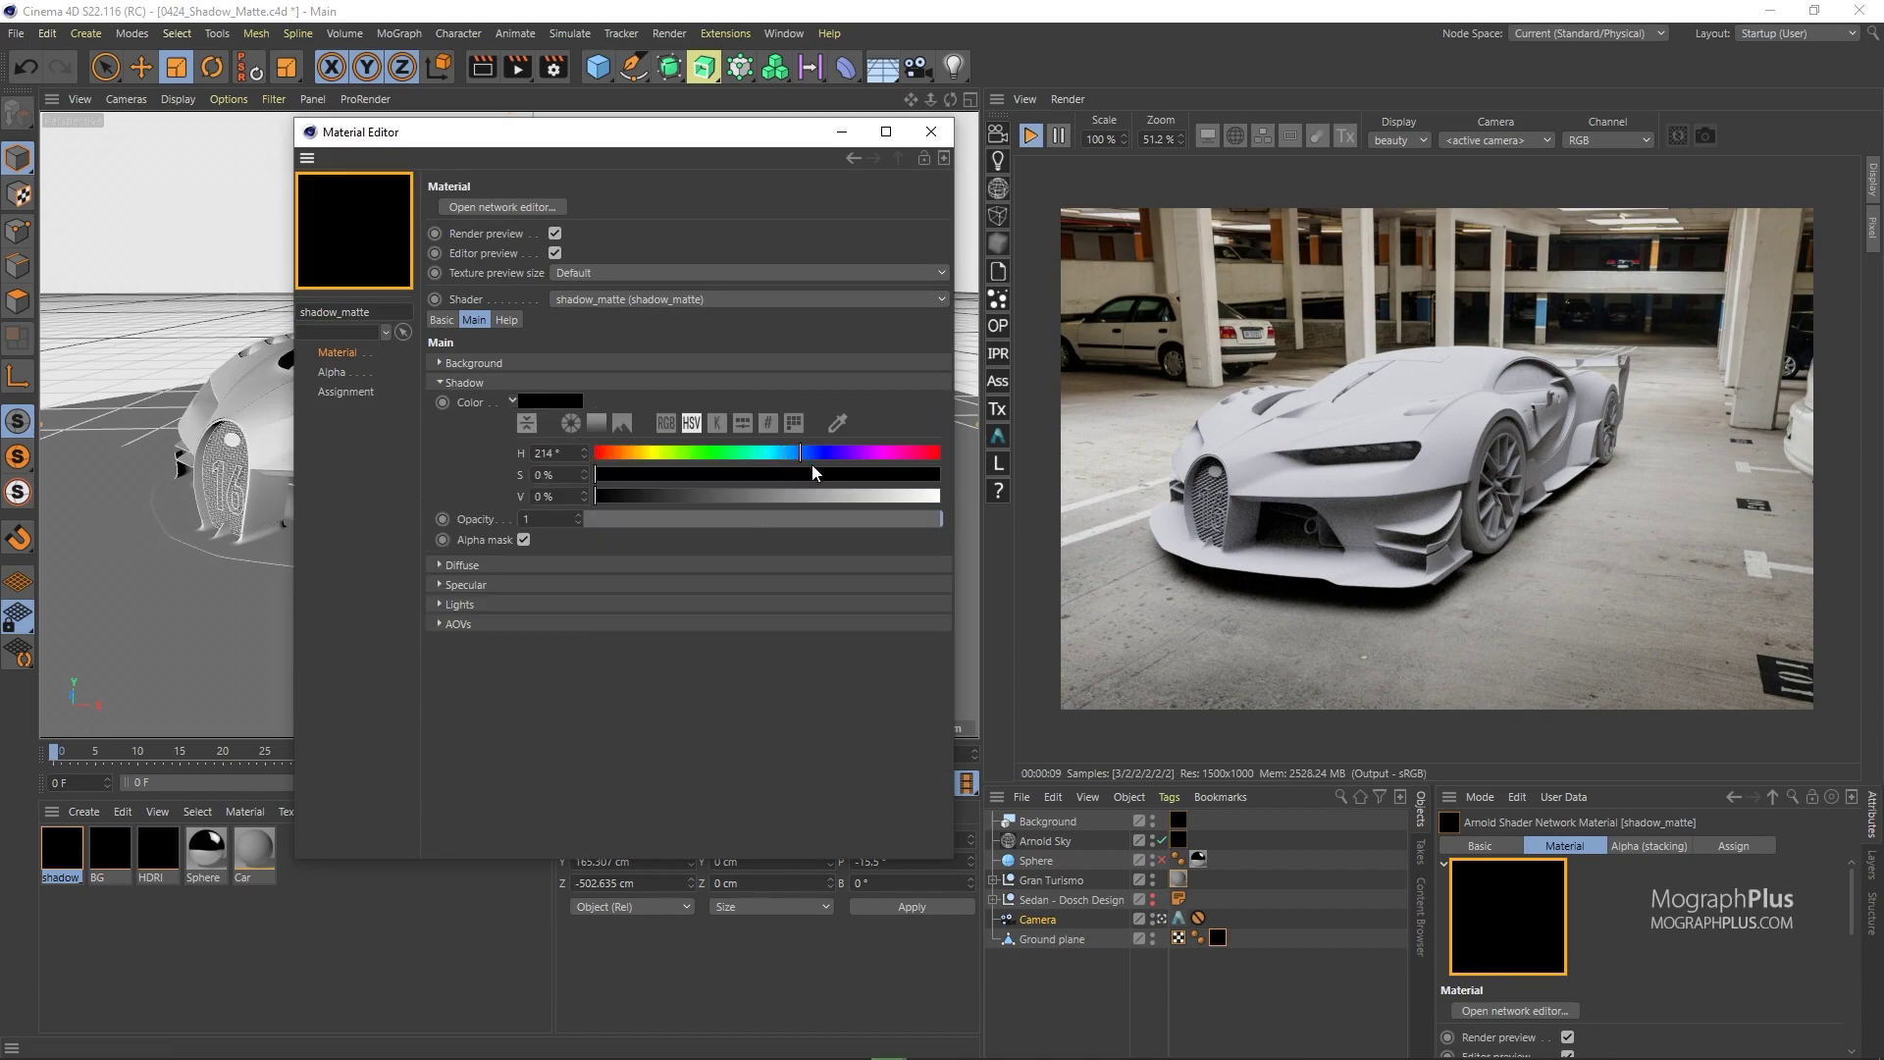
click(811, 473)
click(844, 494)
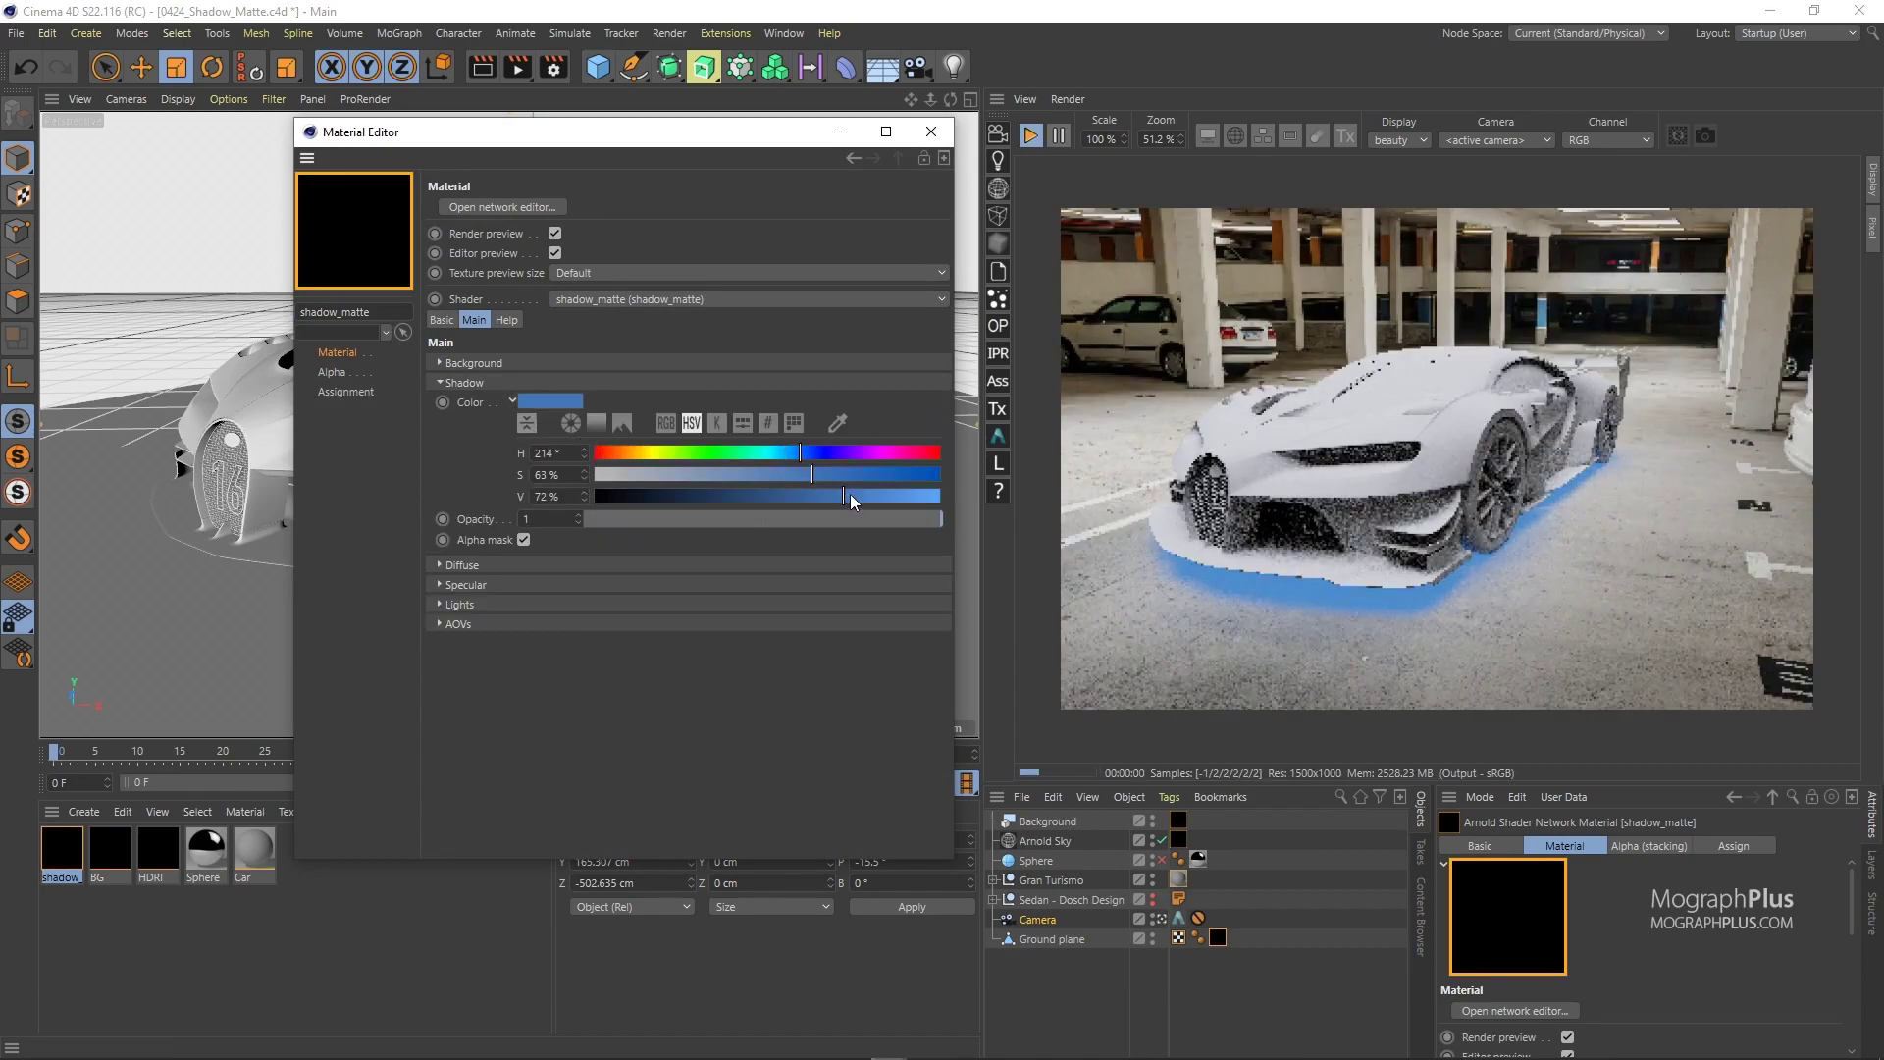
click(674, 493)
click(664, 496)
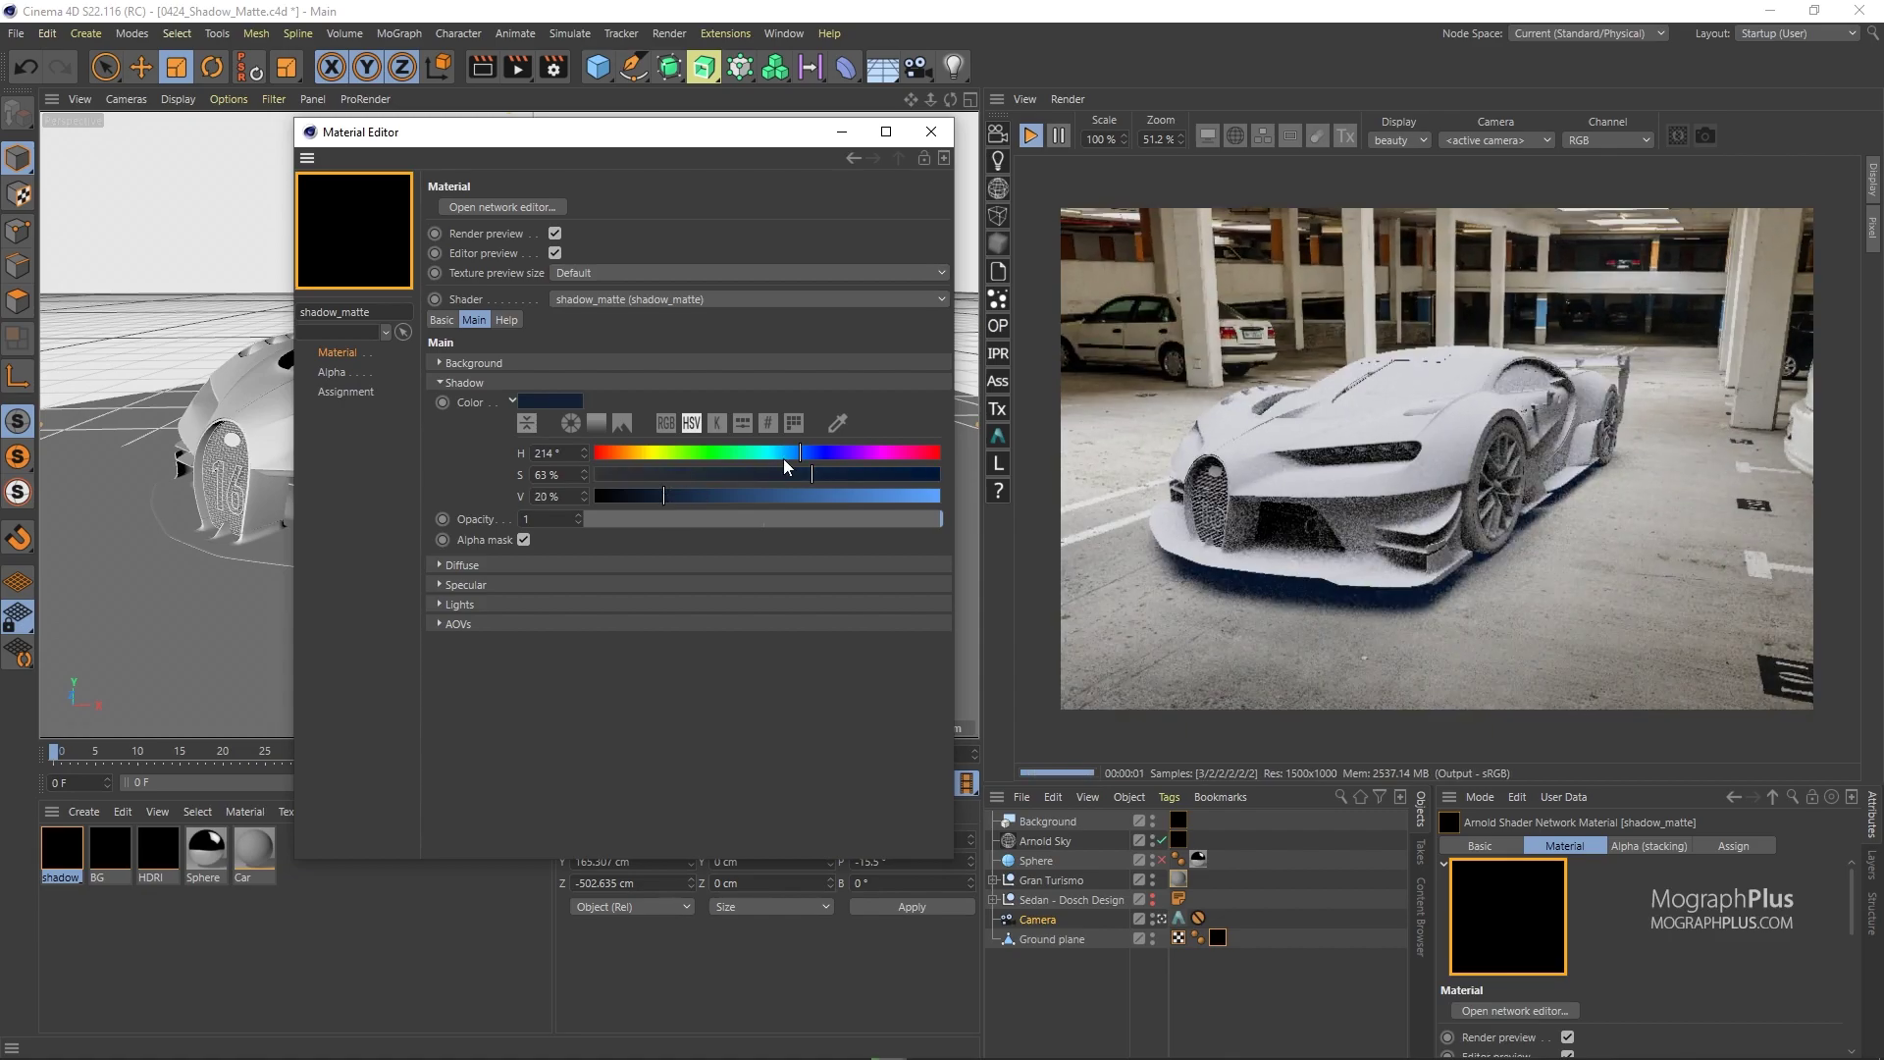
click(830, 454)
click(874, 495)
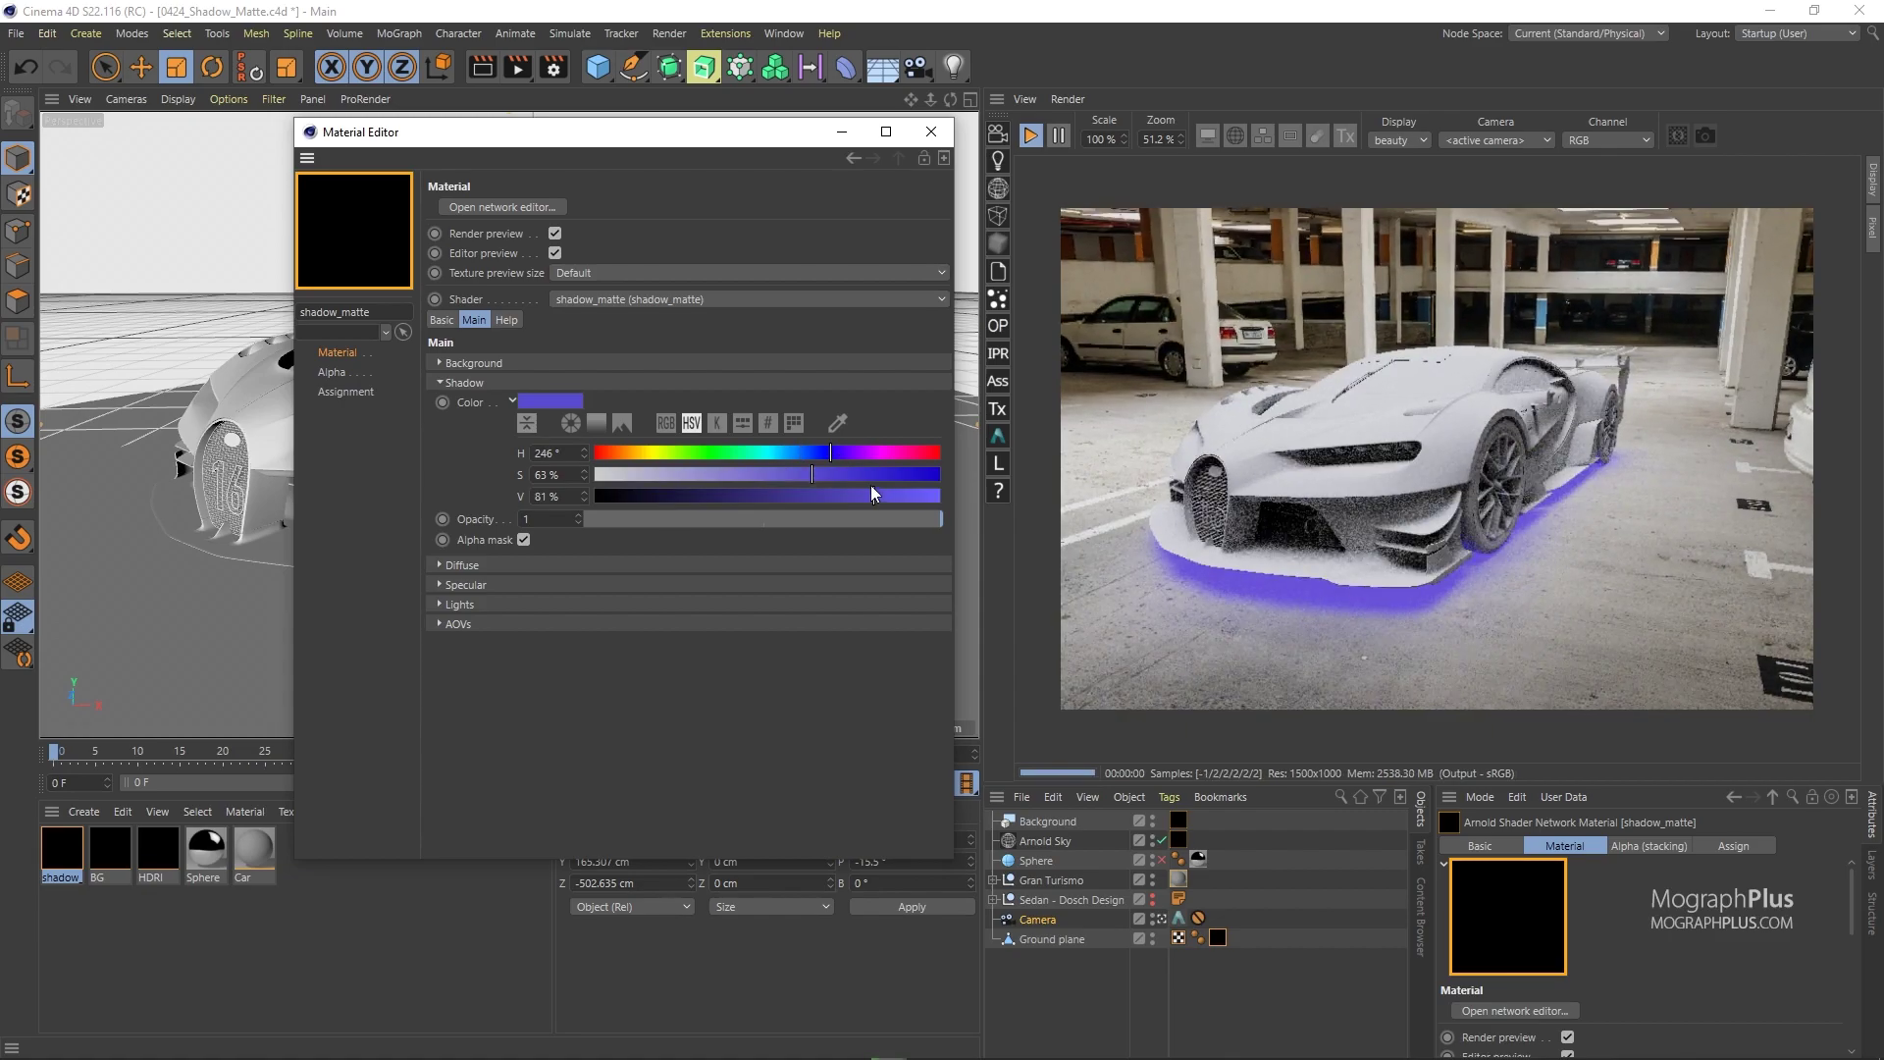
click(780, 495)
click(777, 494)
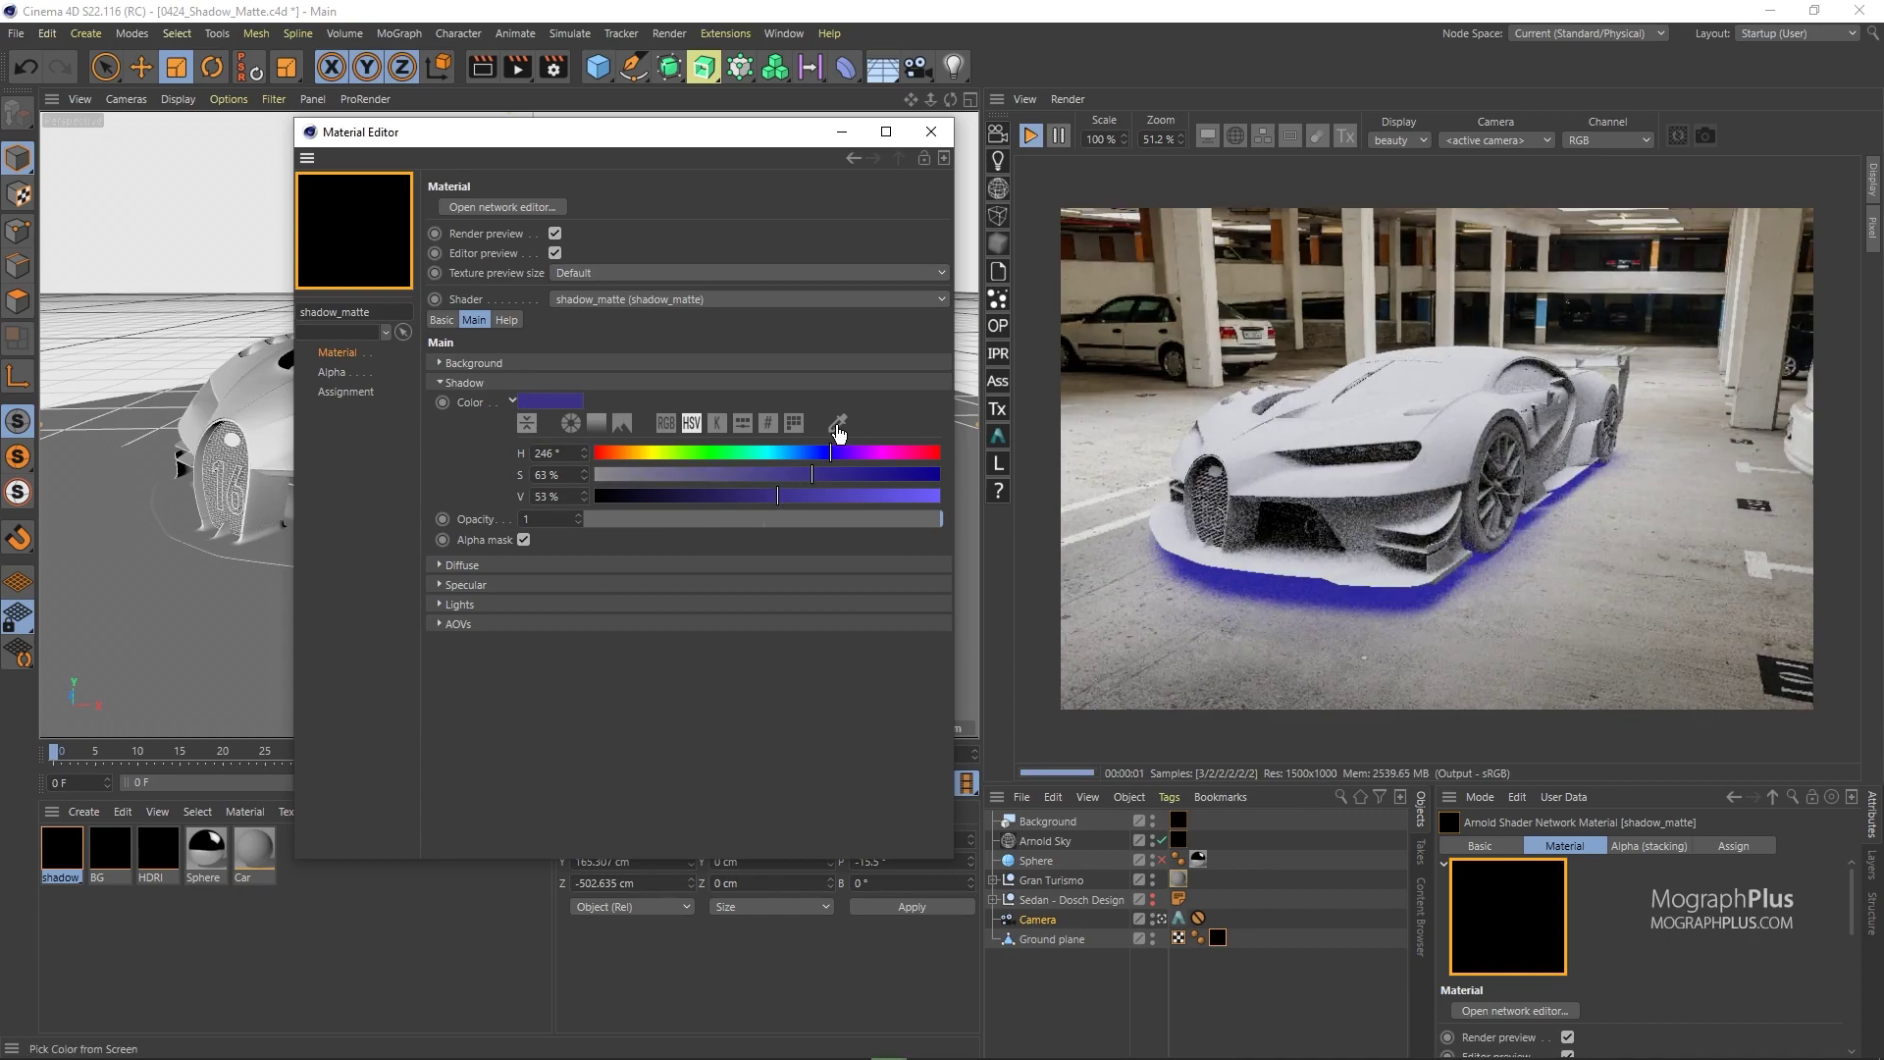
Eyedrop a shadow colour from the render, then drop its value to 0% for black
click(837, 422)
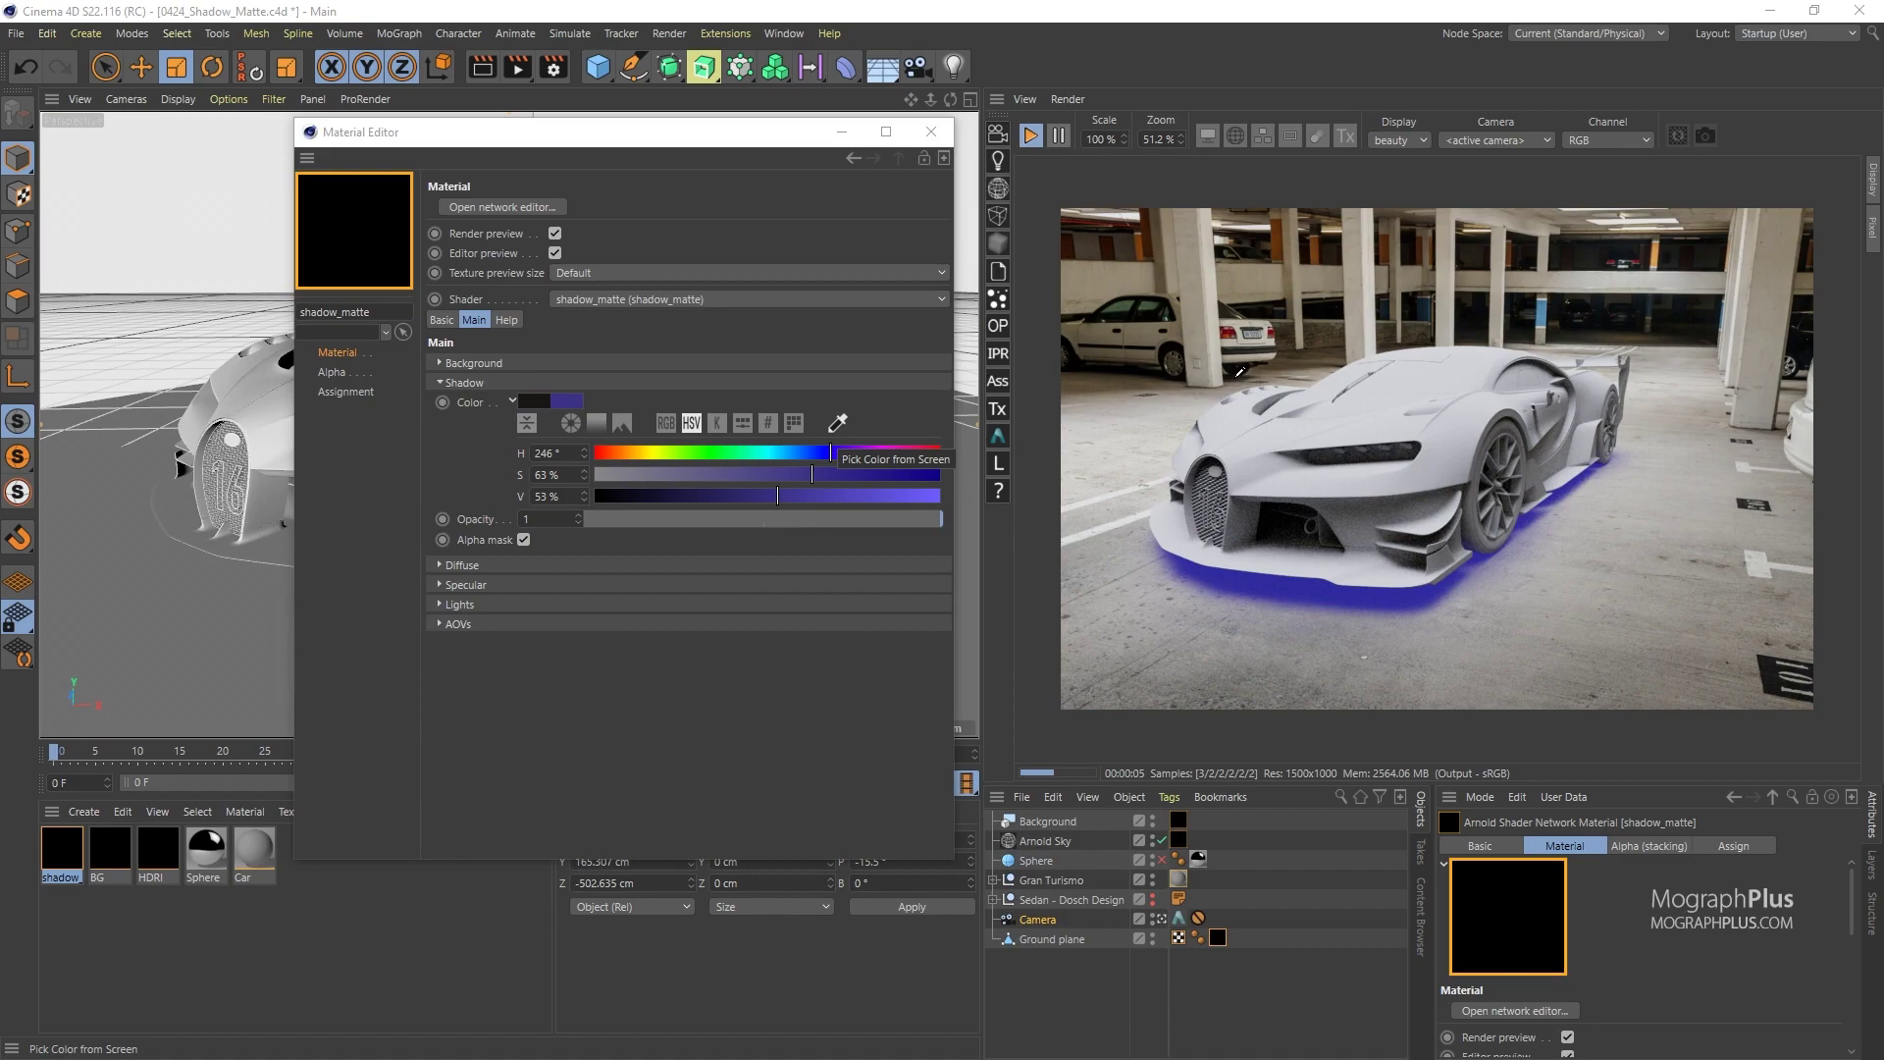
click(1239, 374)
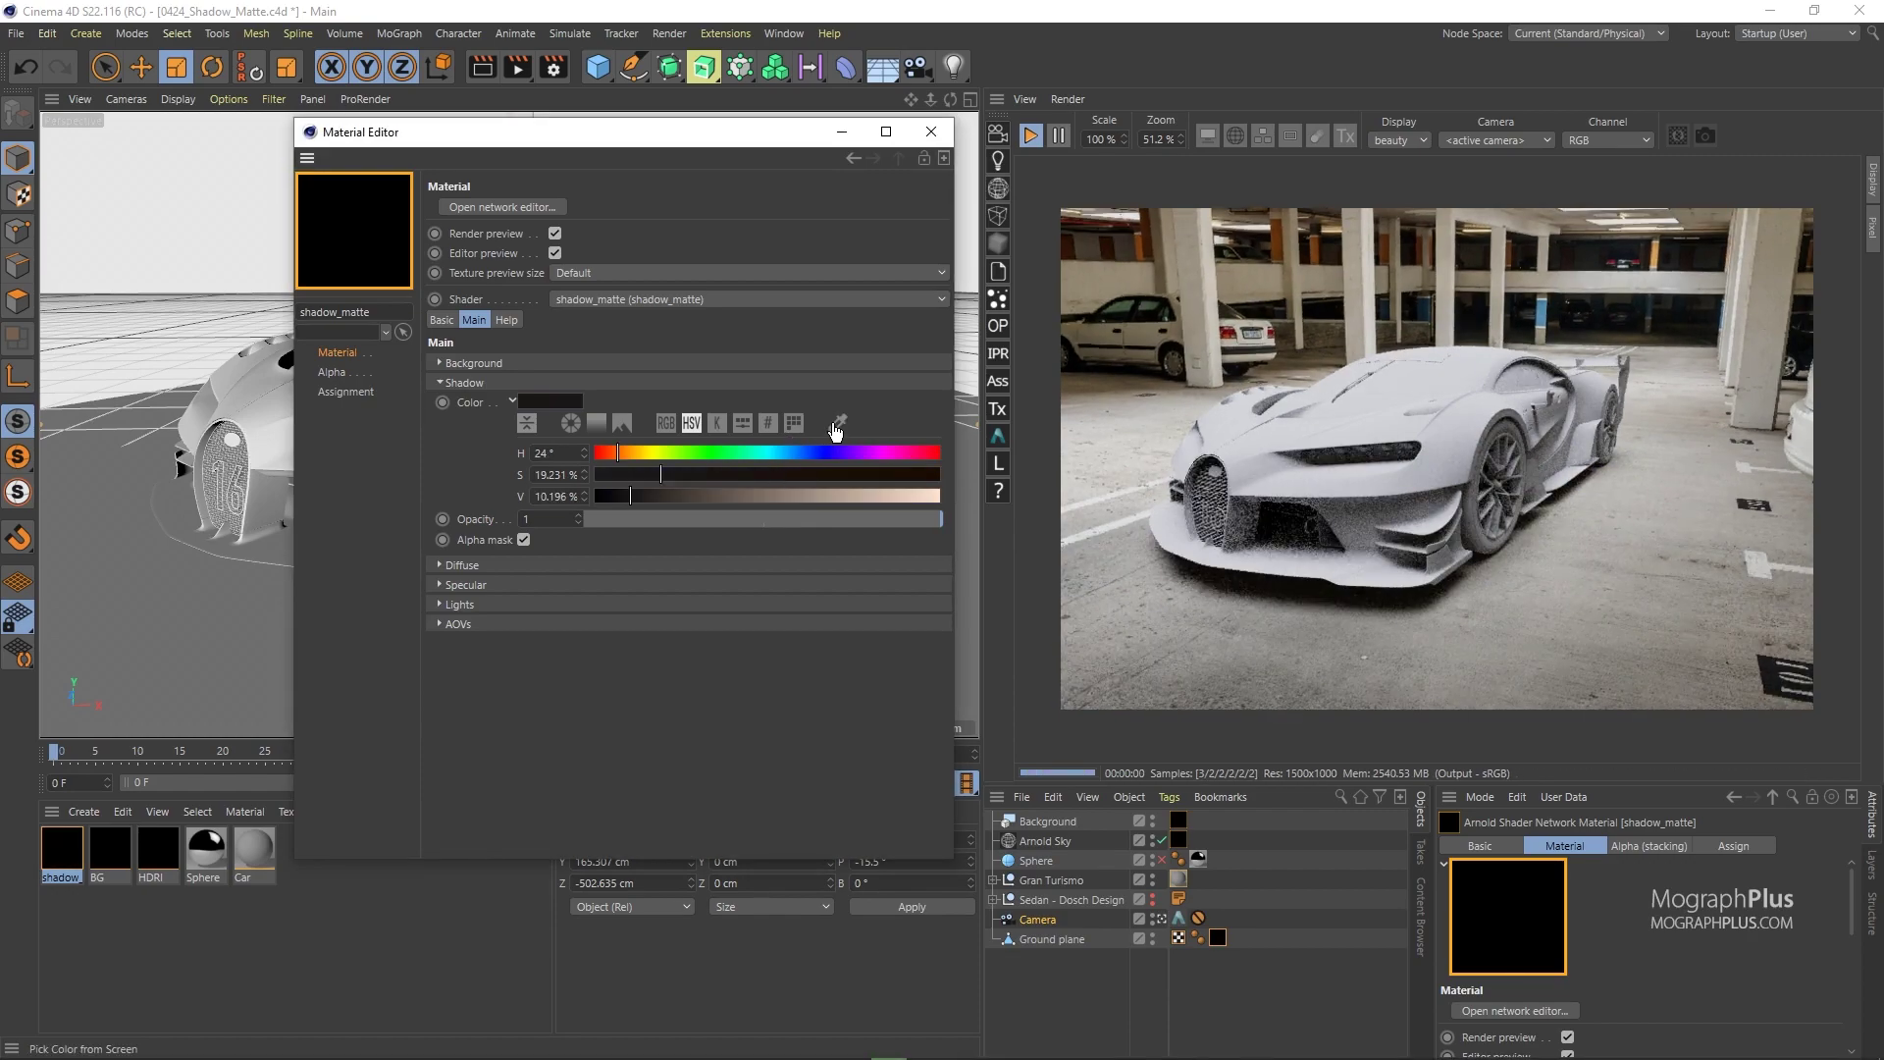
click(835, 426)
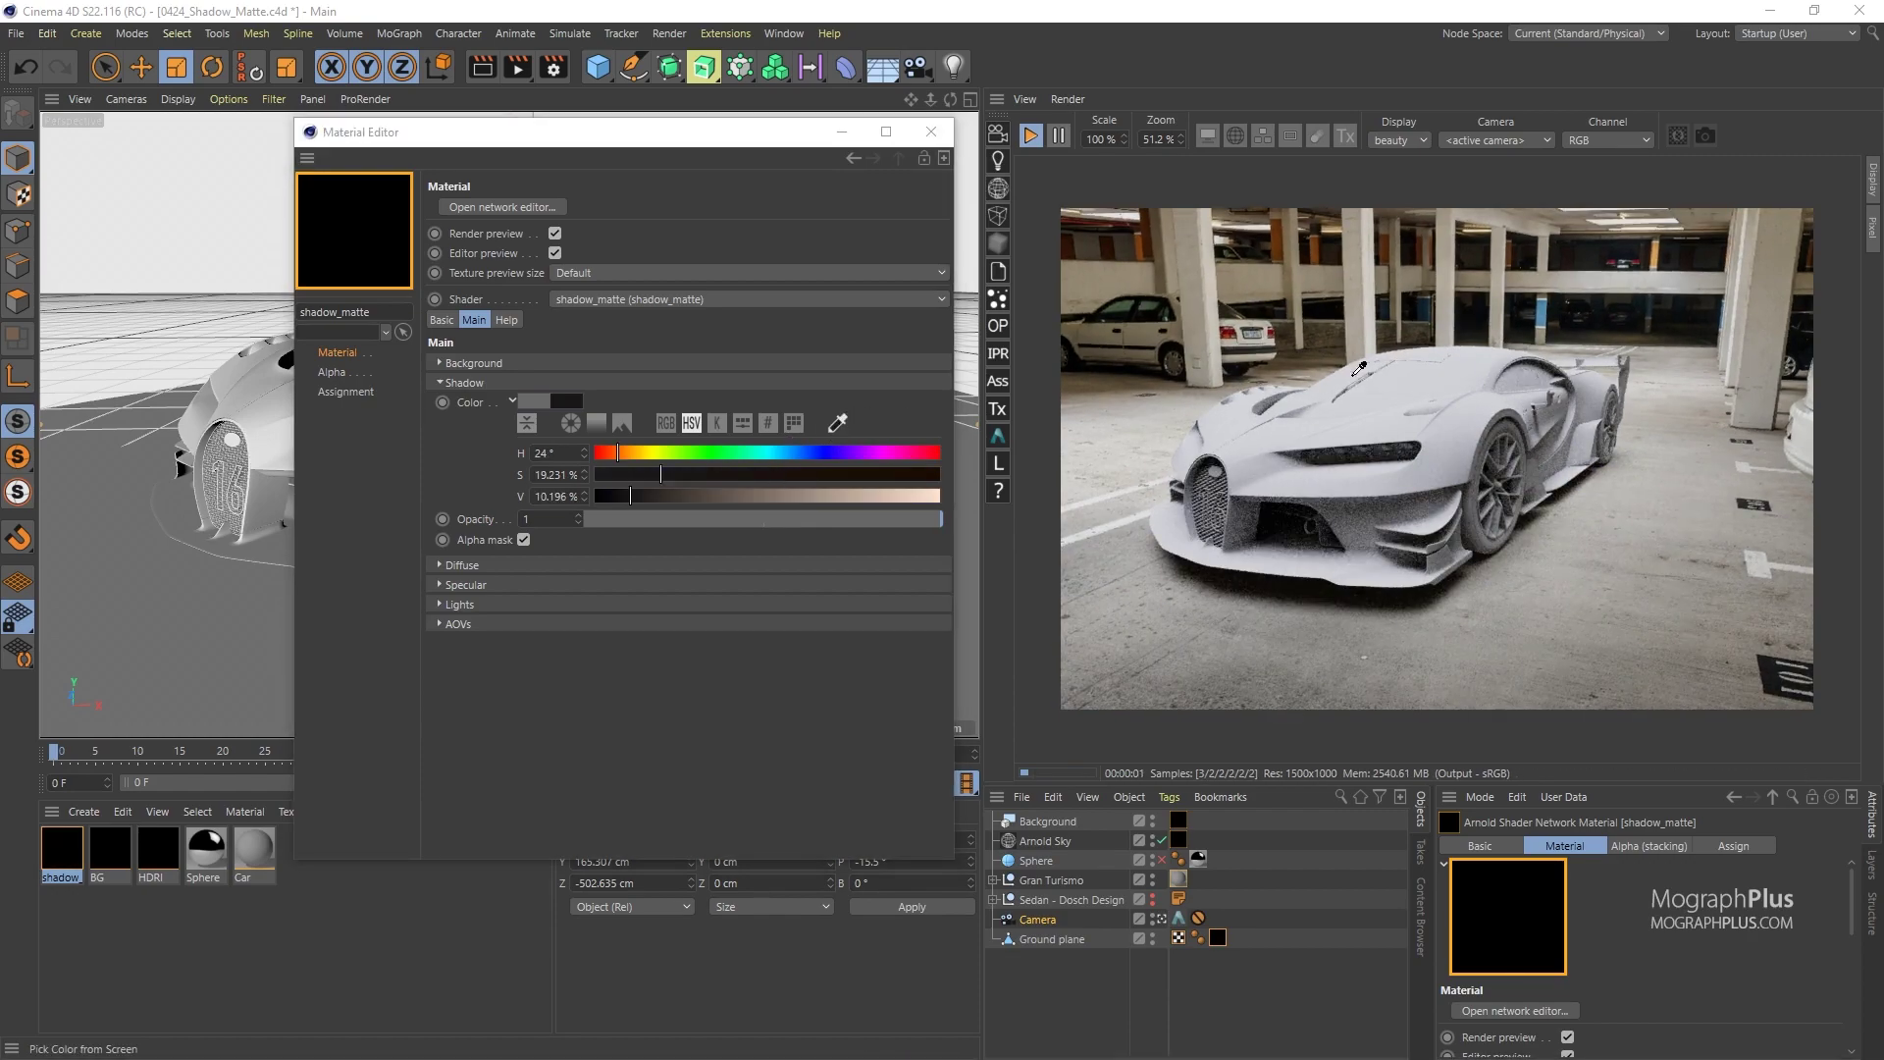
click(1565, 329)
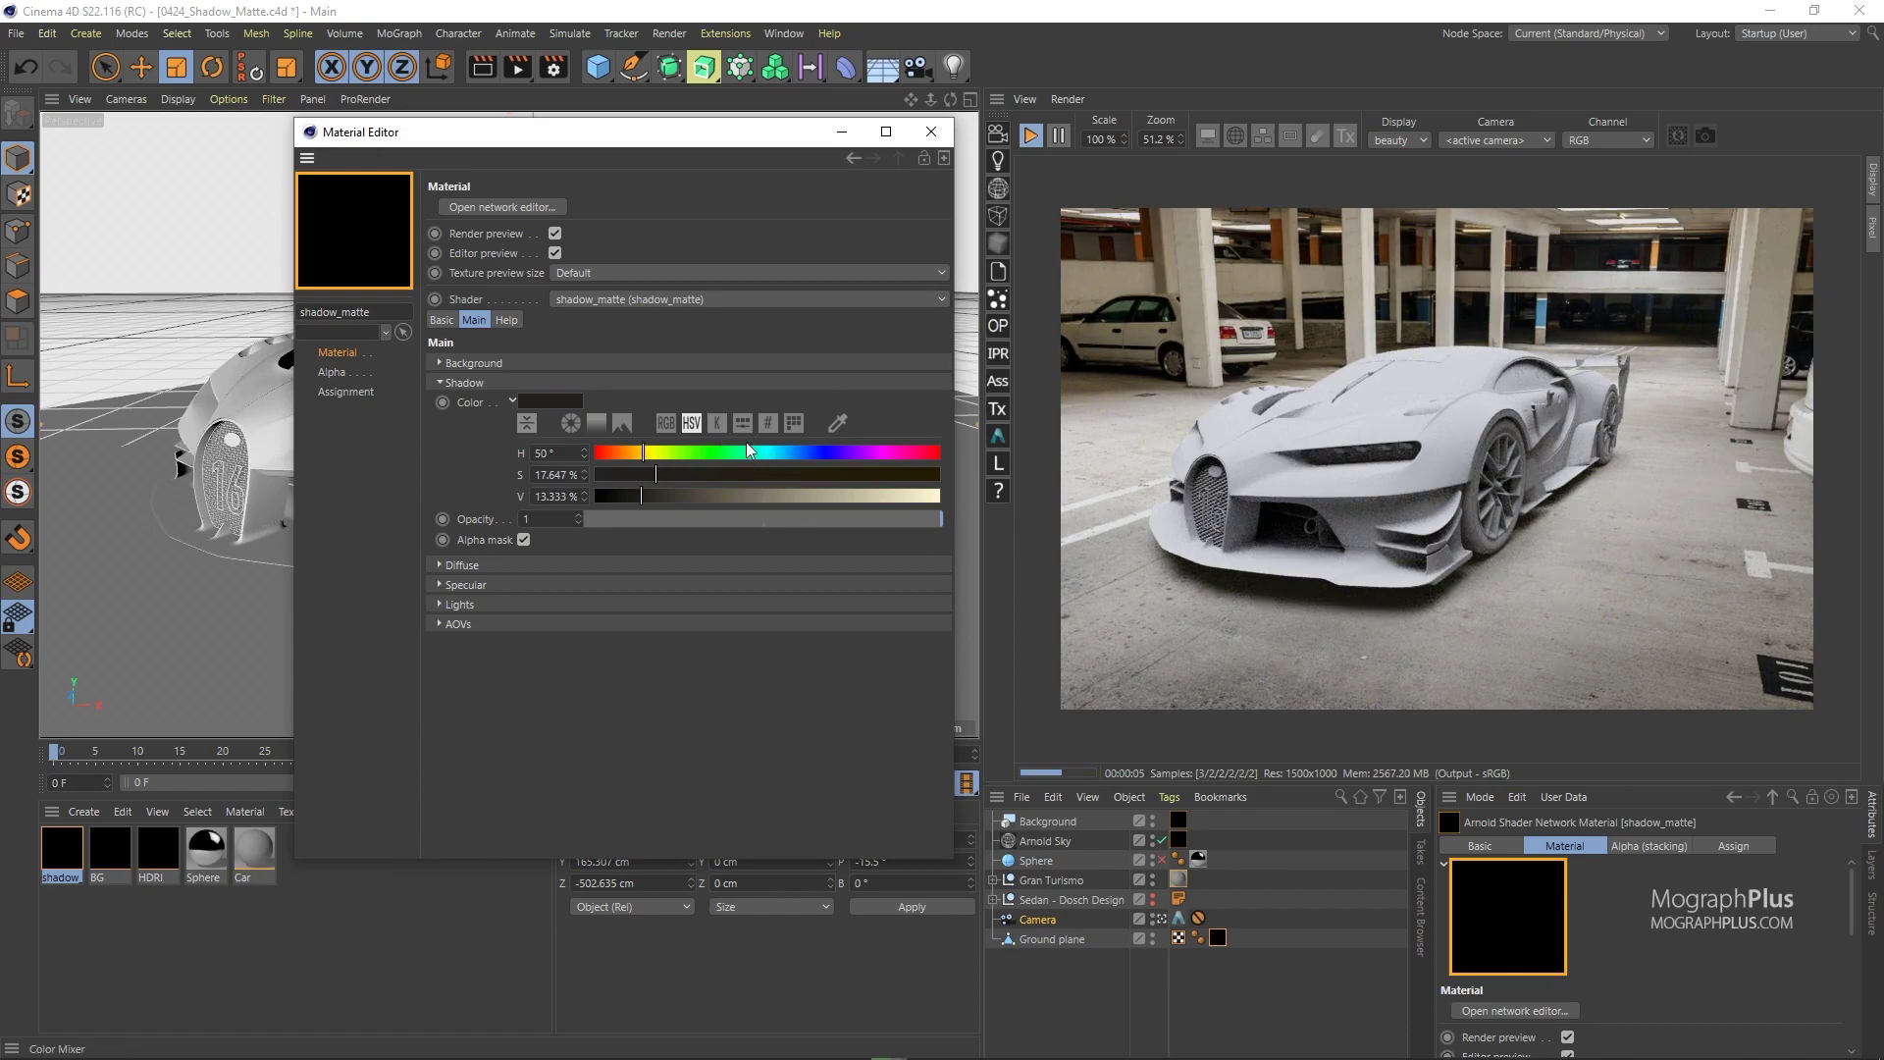
drag(595, 493, 592, 495)
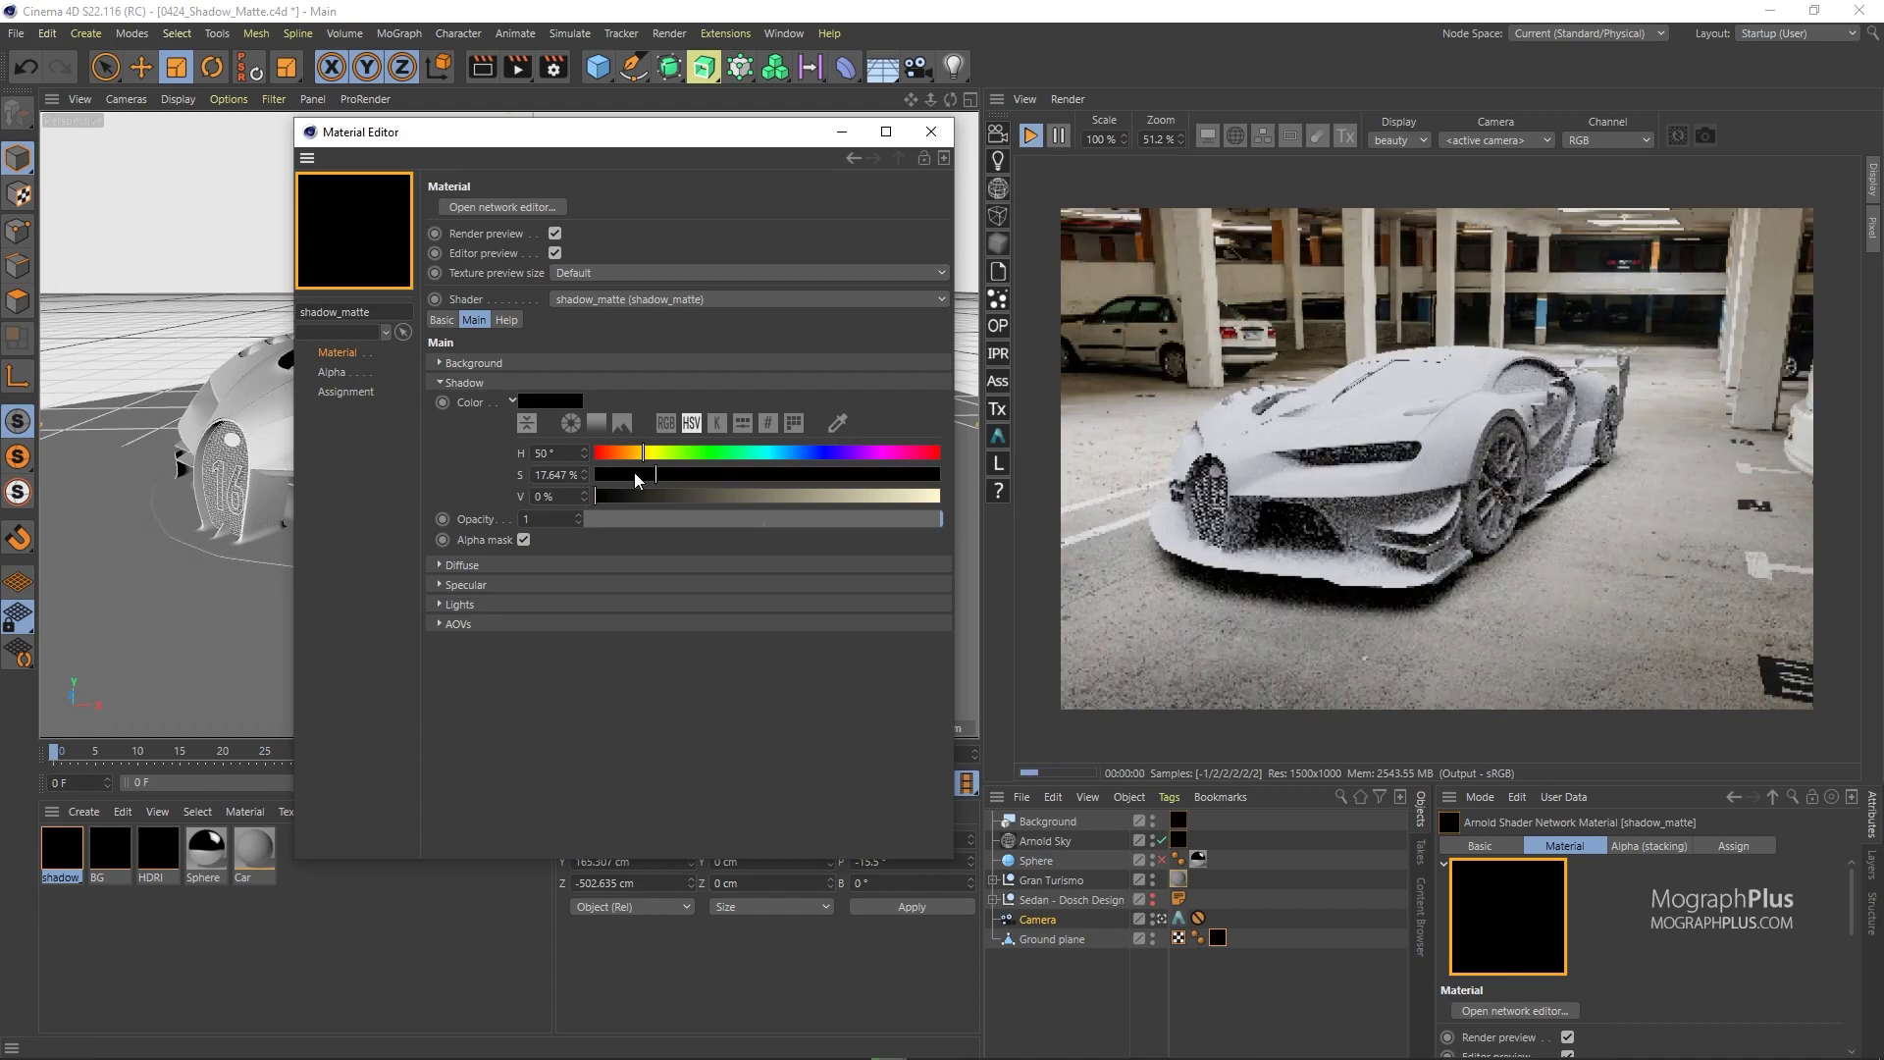
click(512, 399)
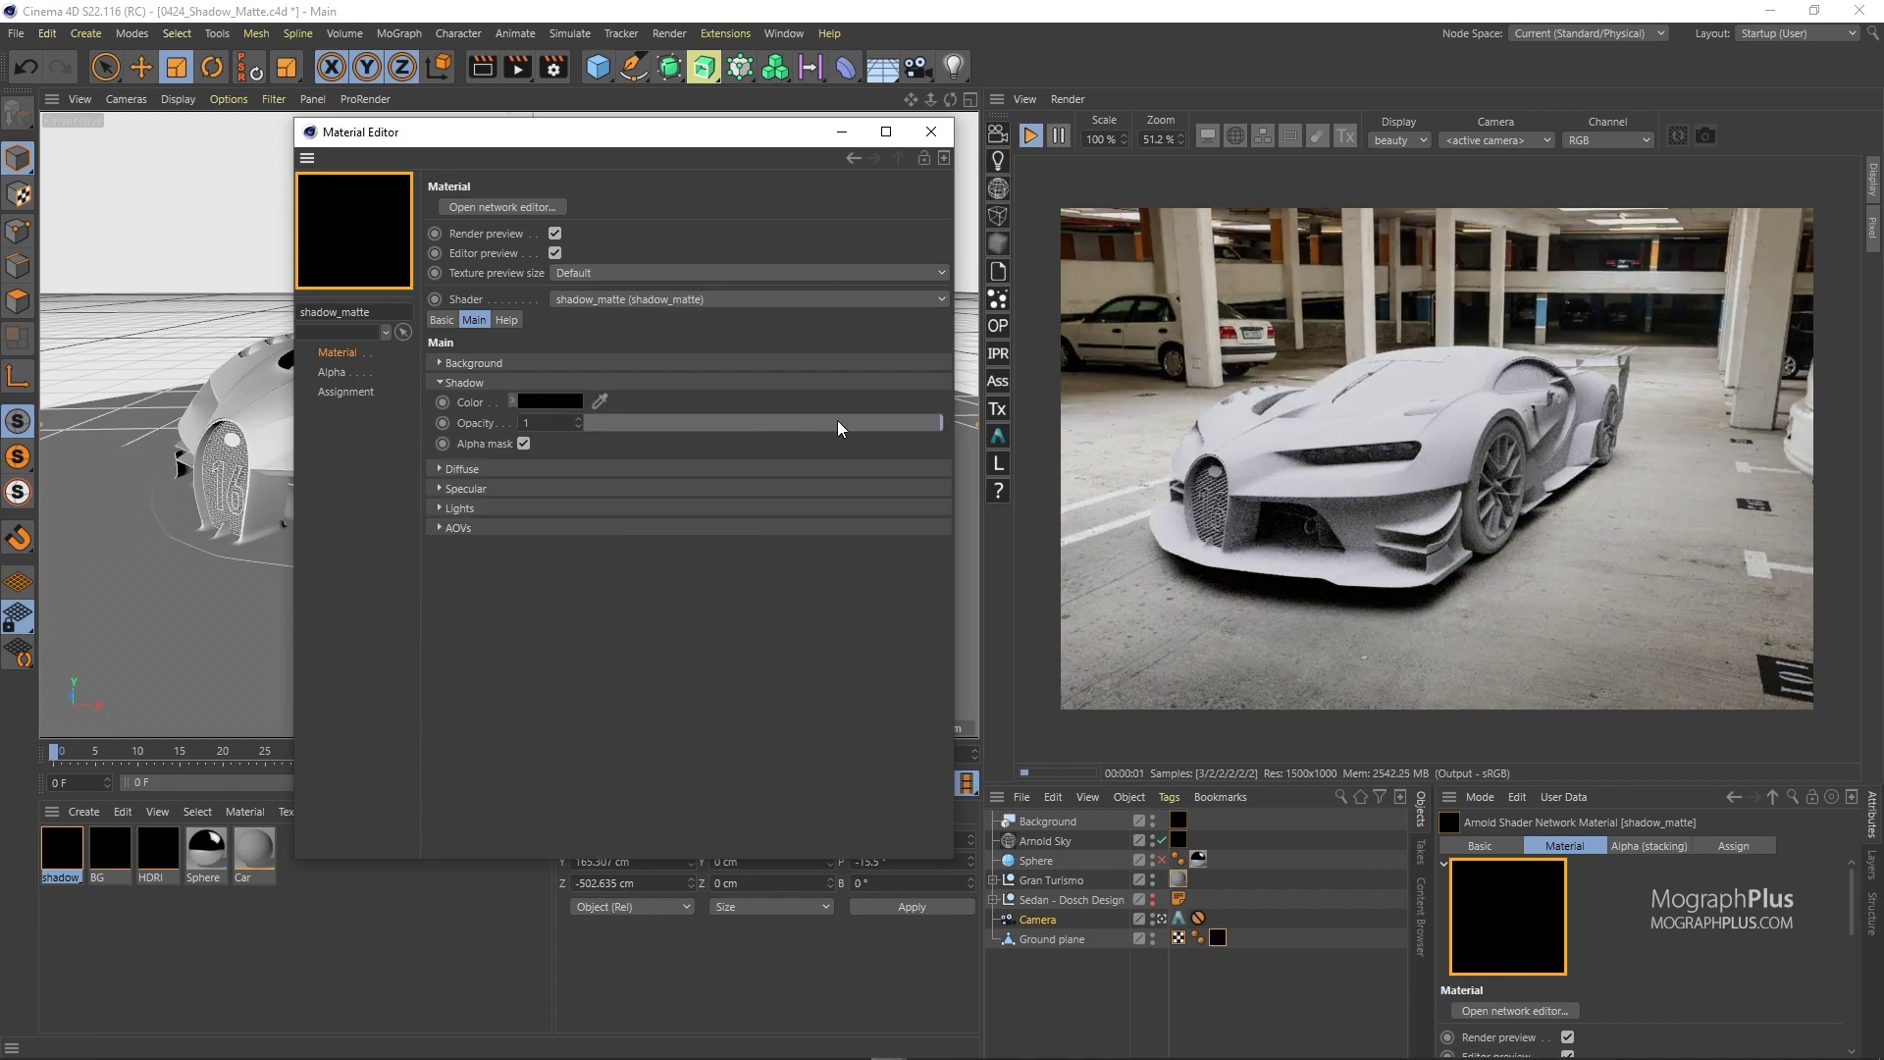
drag(844, 421, 996, 424)
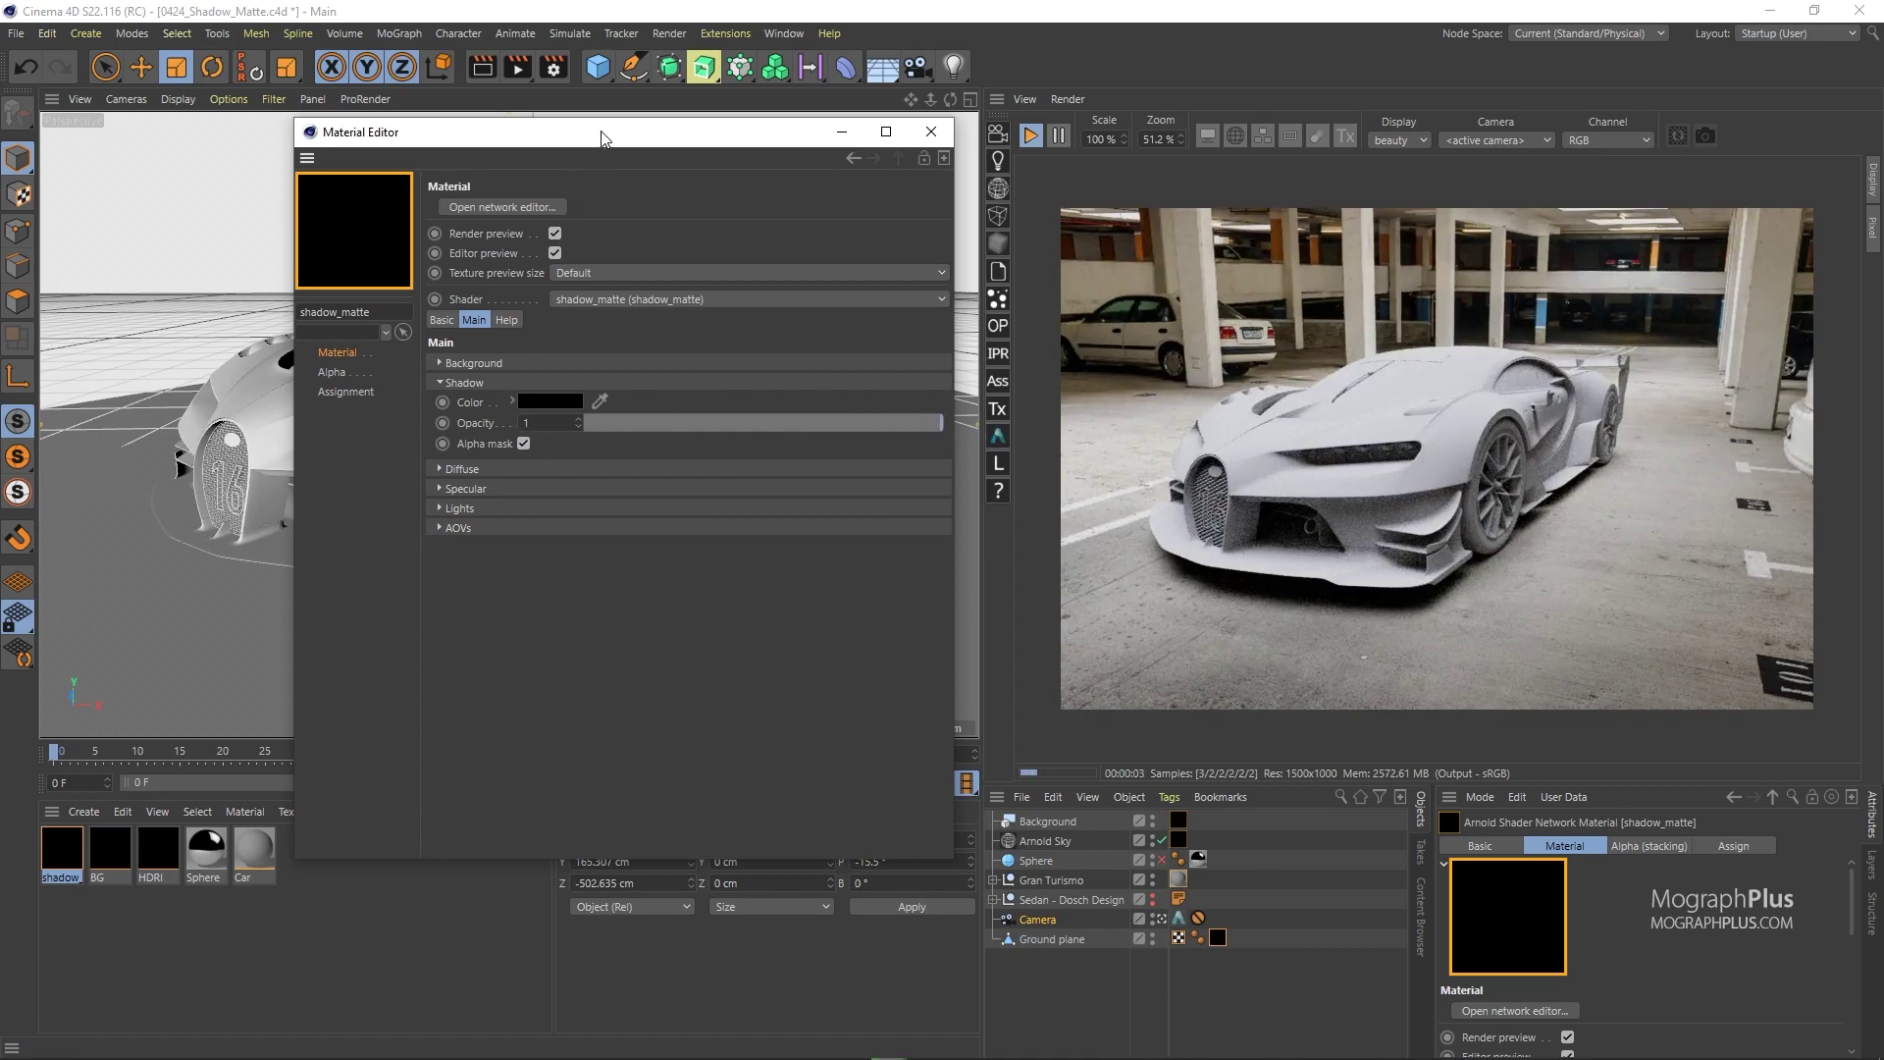
drag(600, 137, 520, 134)
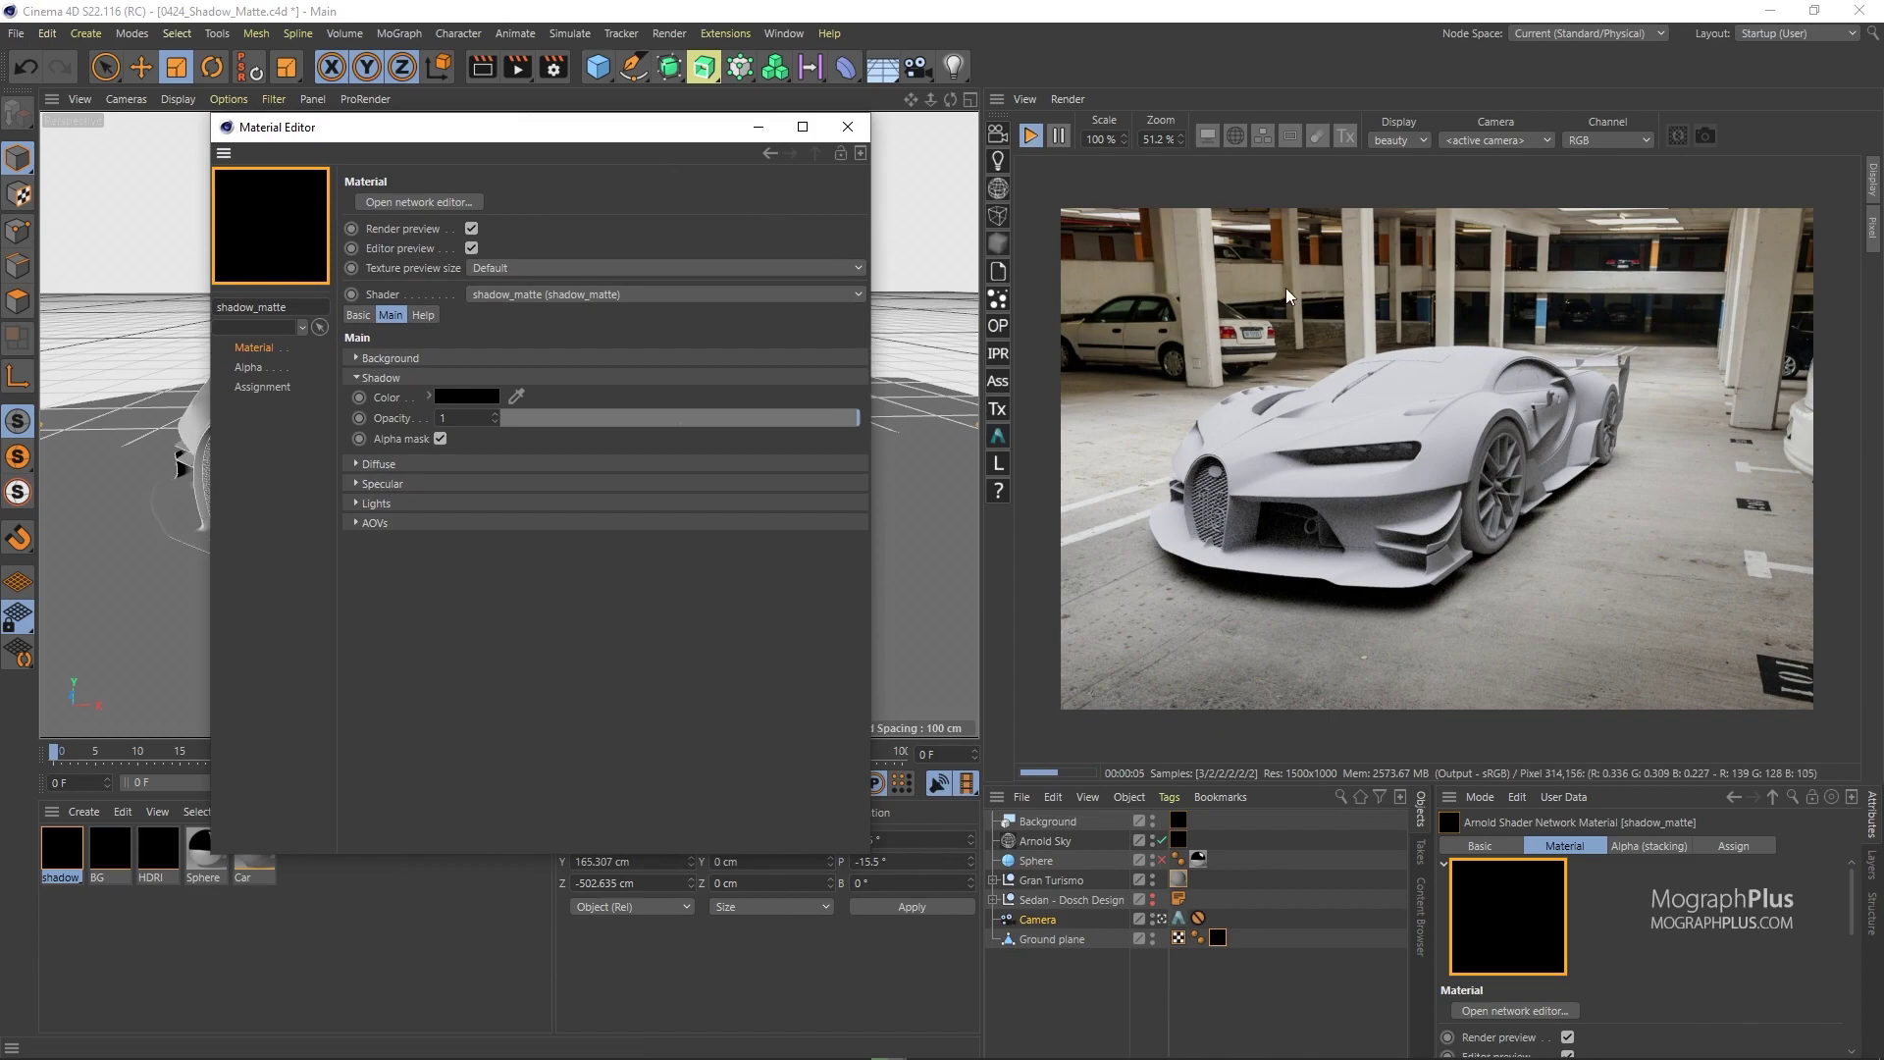
click(1395, 143)
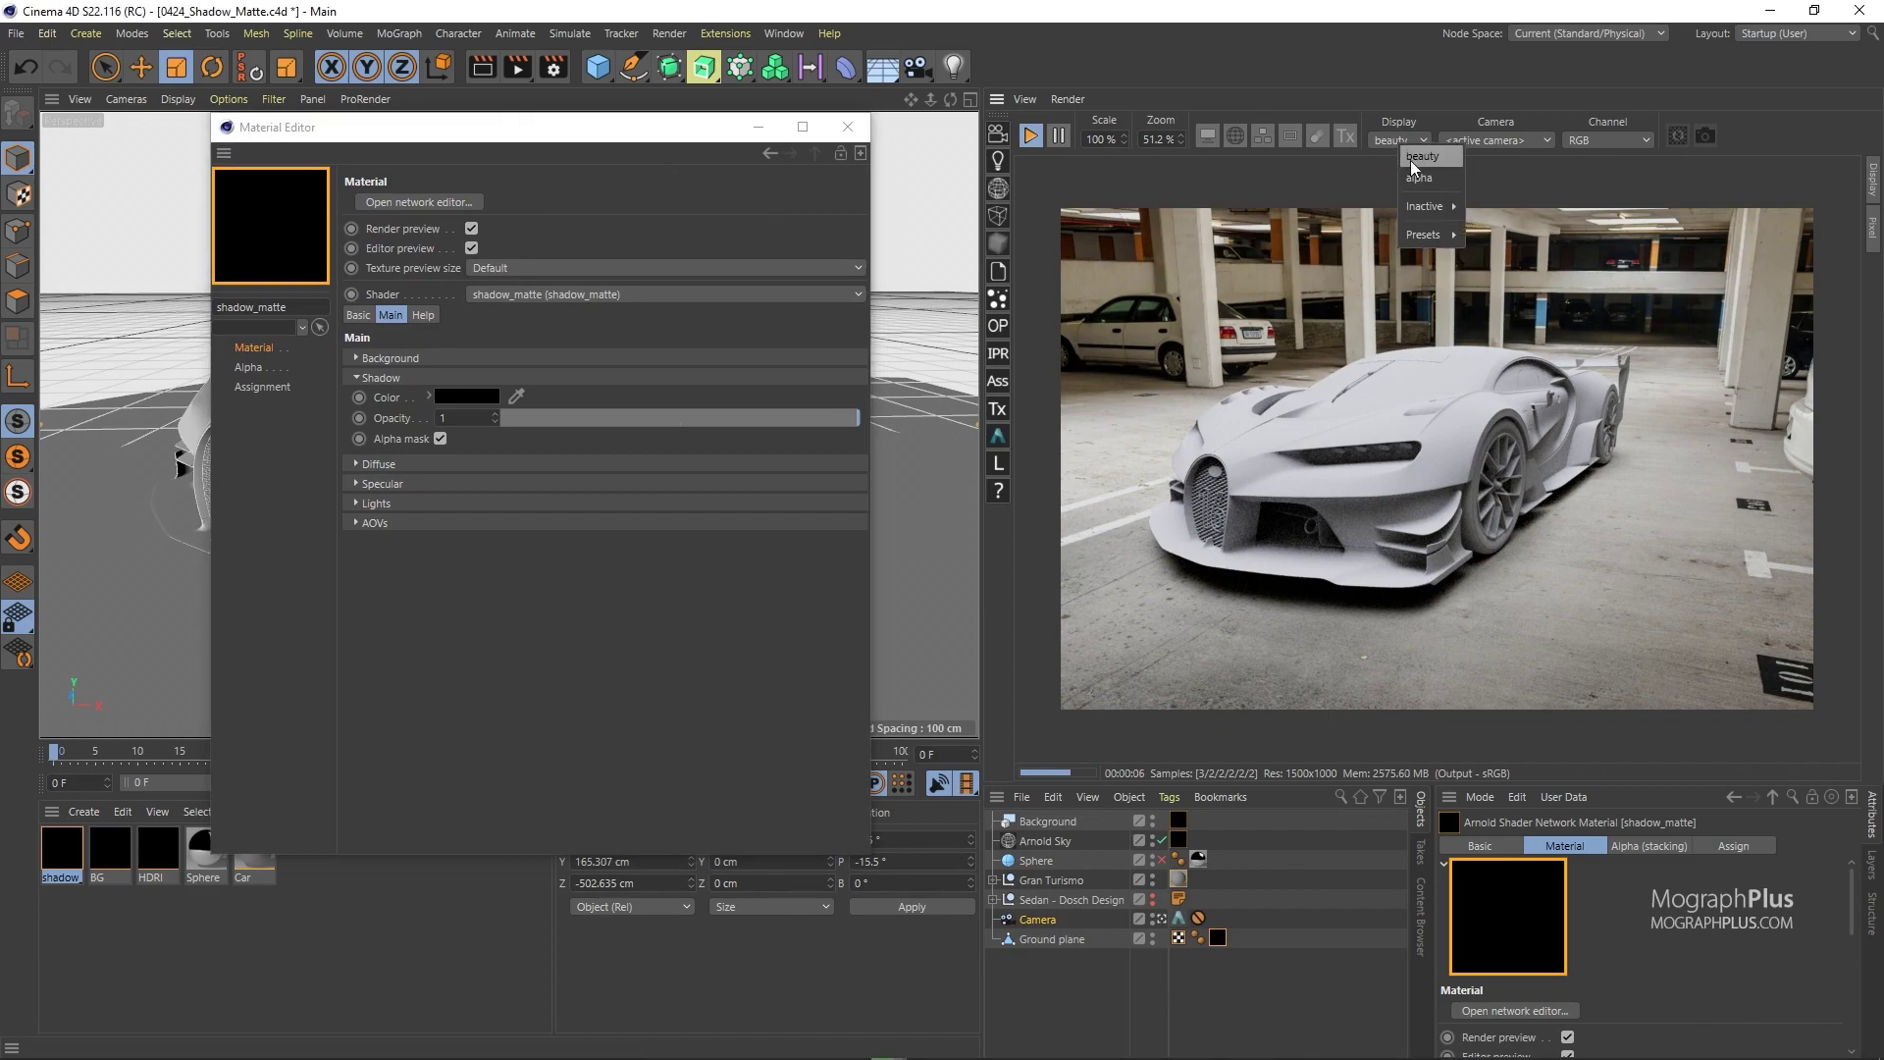
click(1415, 176)
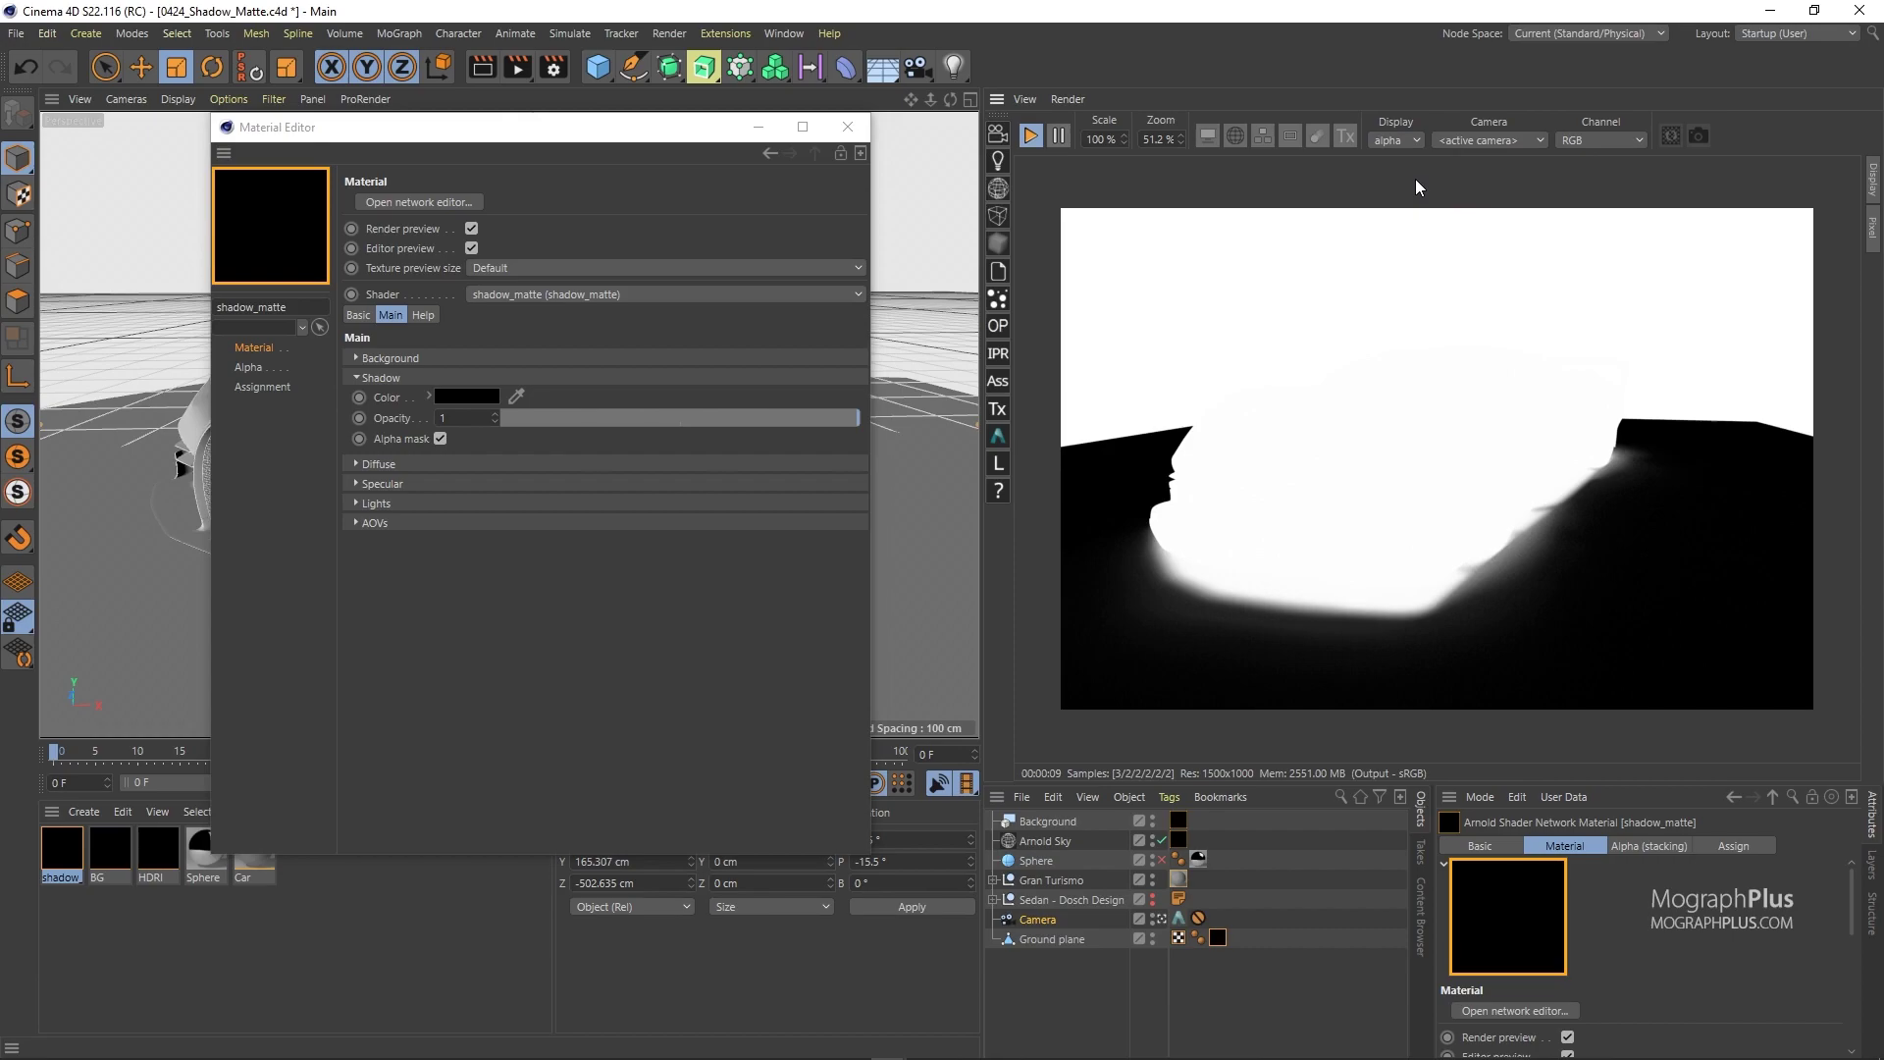
click(441, 440)
click(442, 439)
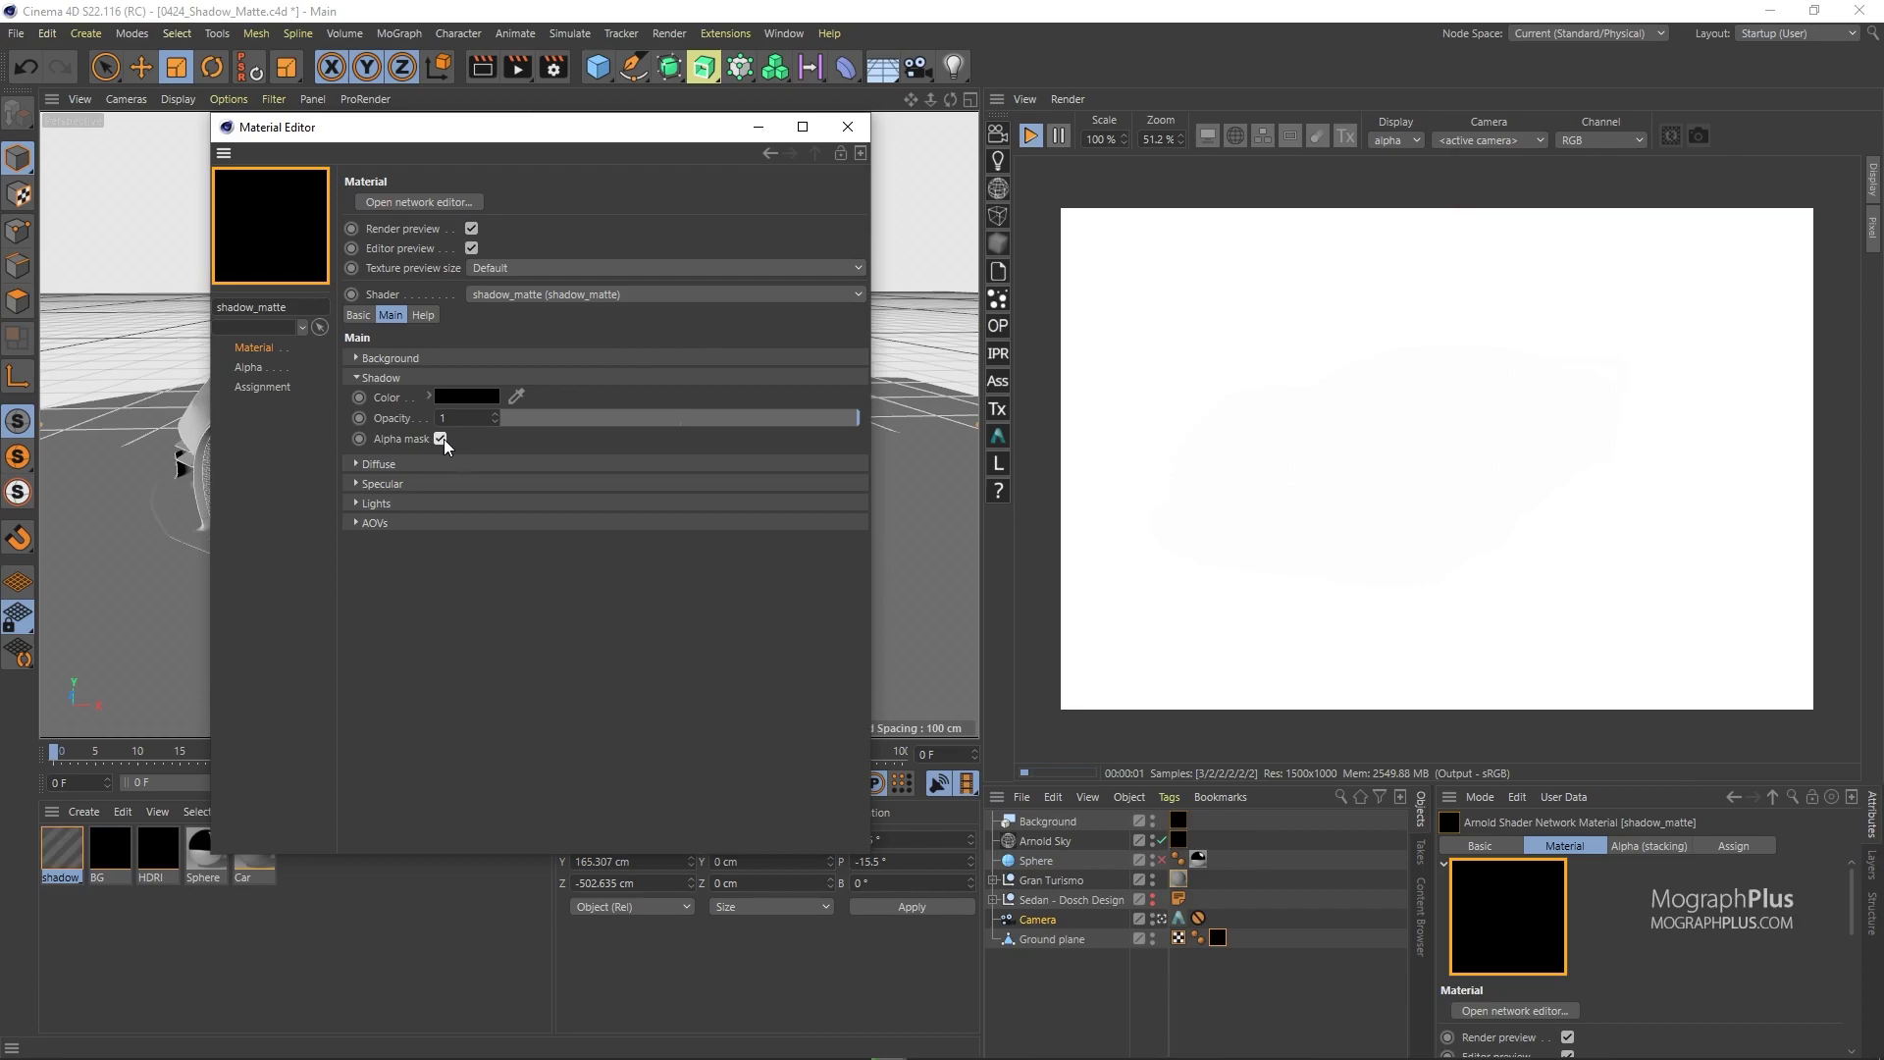
click(1392, 143)
click(1404, 157)
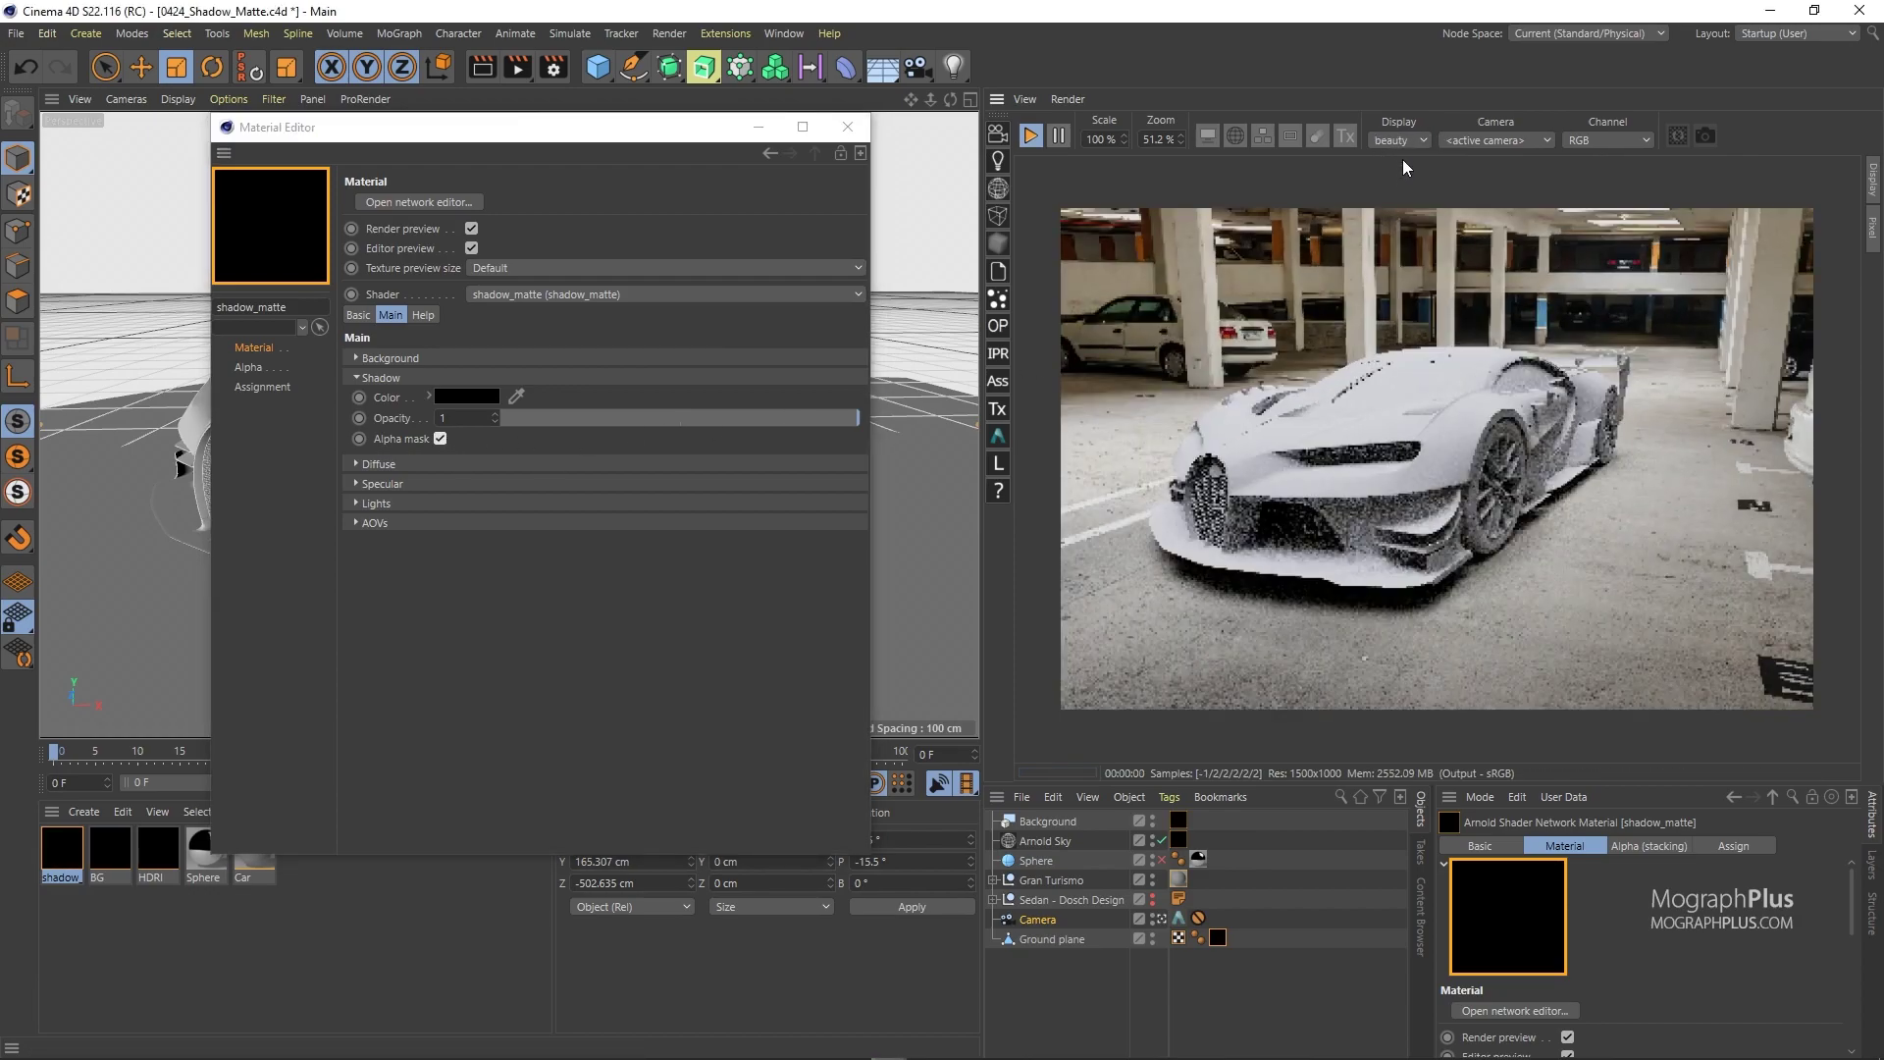
Expand shadow_matte's Diffuse settings, set IPR scale to 50%, and take a render snapshot
click(391, 379)
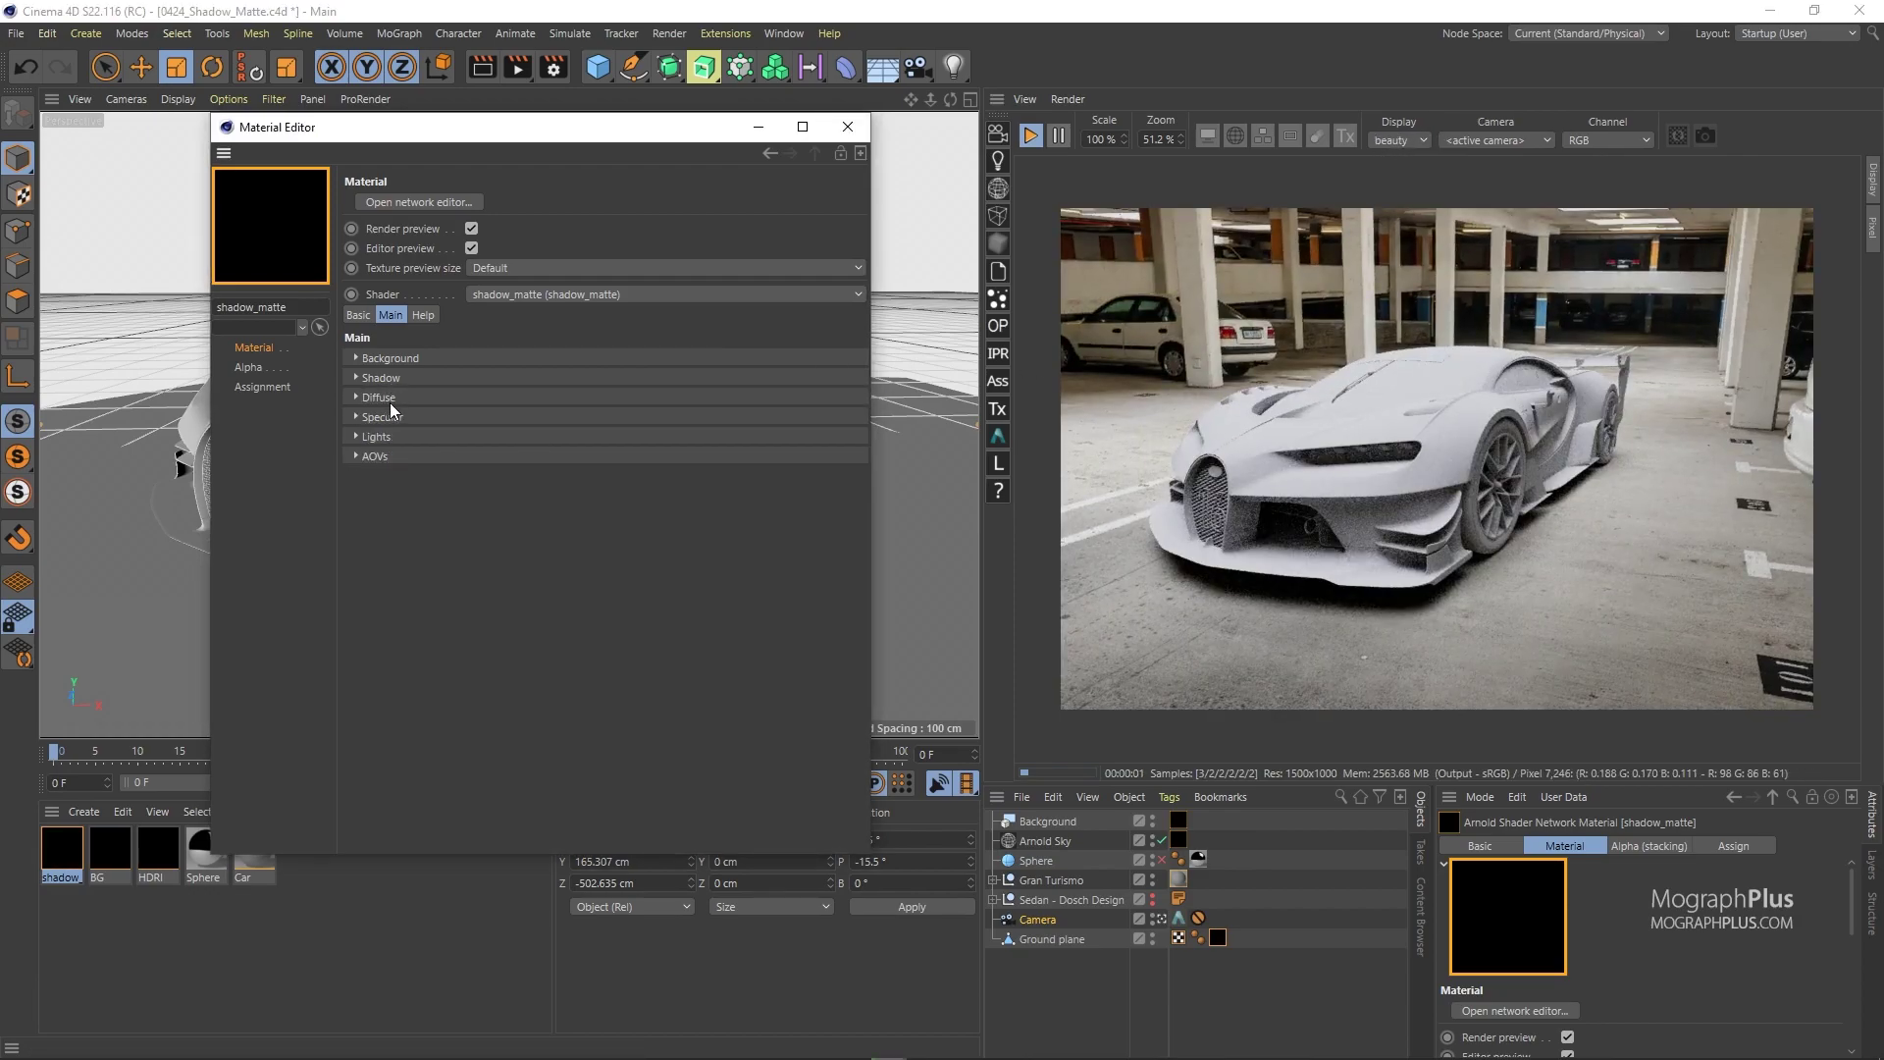
click(390, 398)
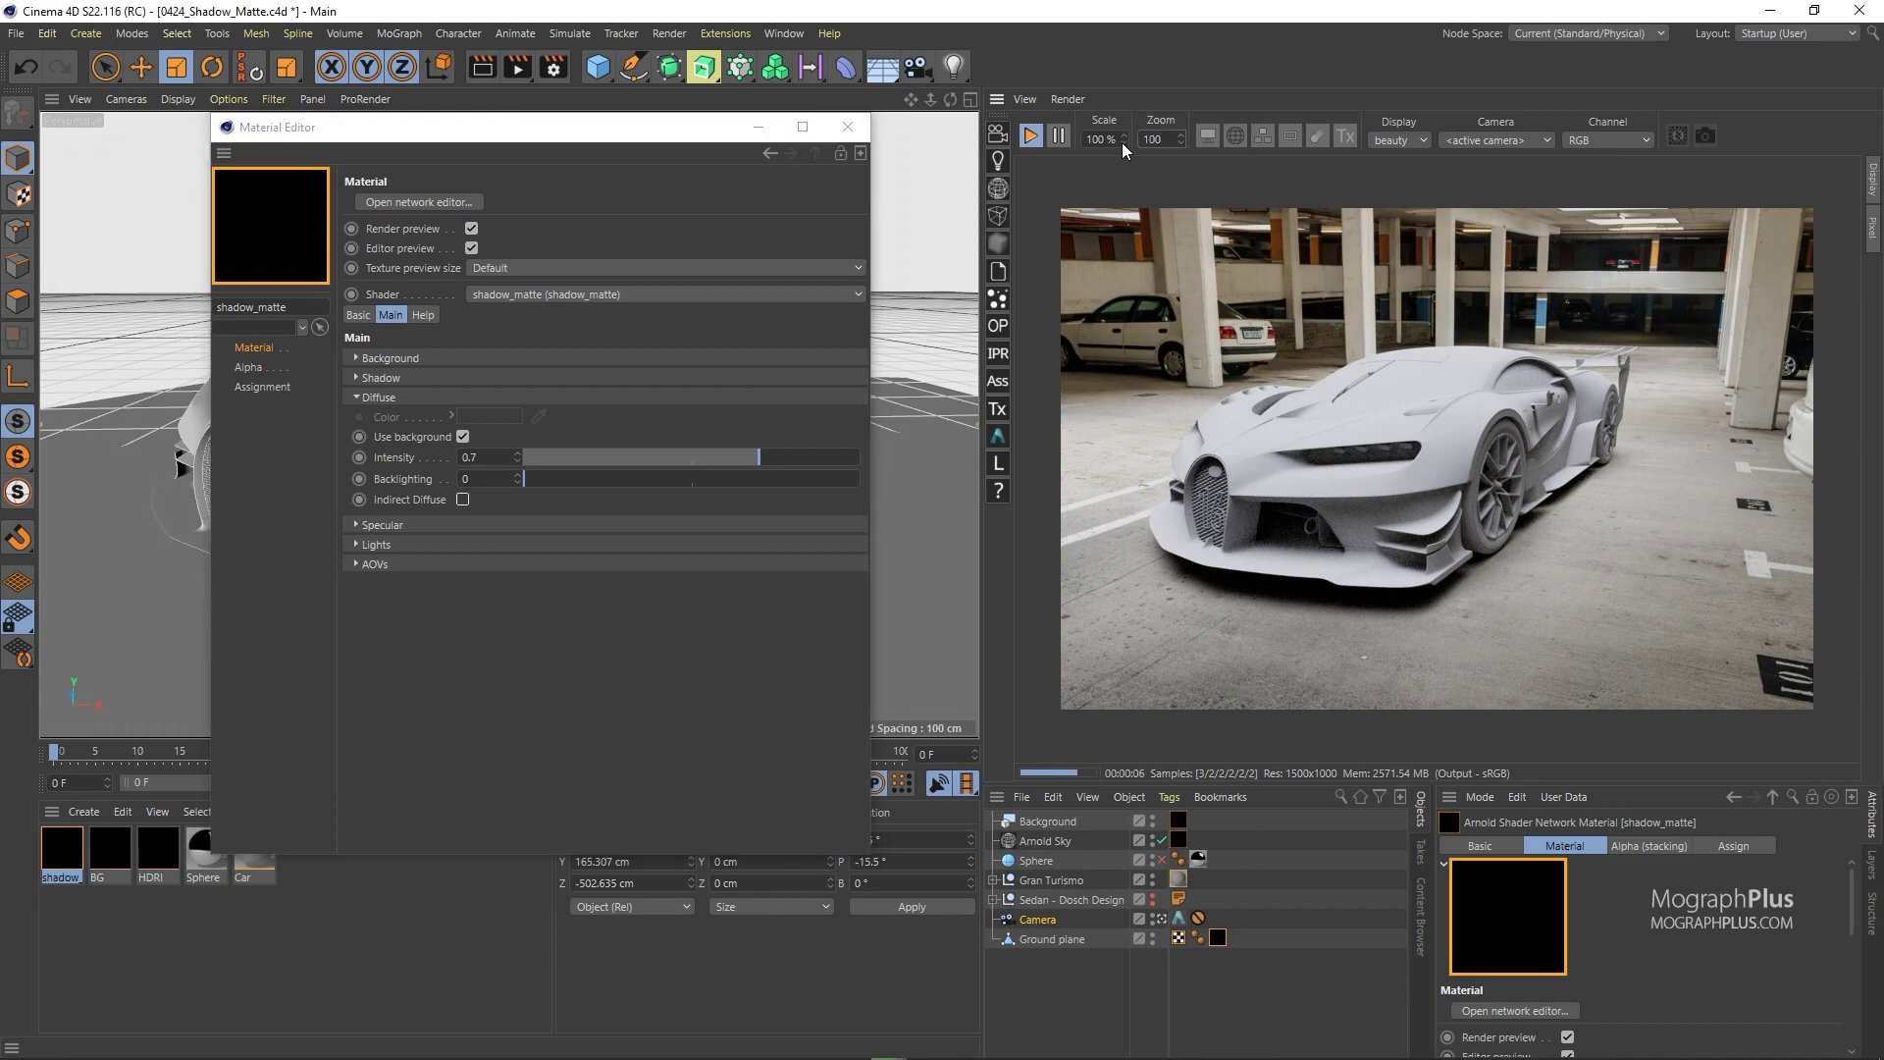
click(1124, 144)
drag(1109, 139, 1127, 185)
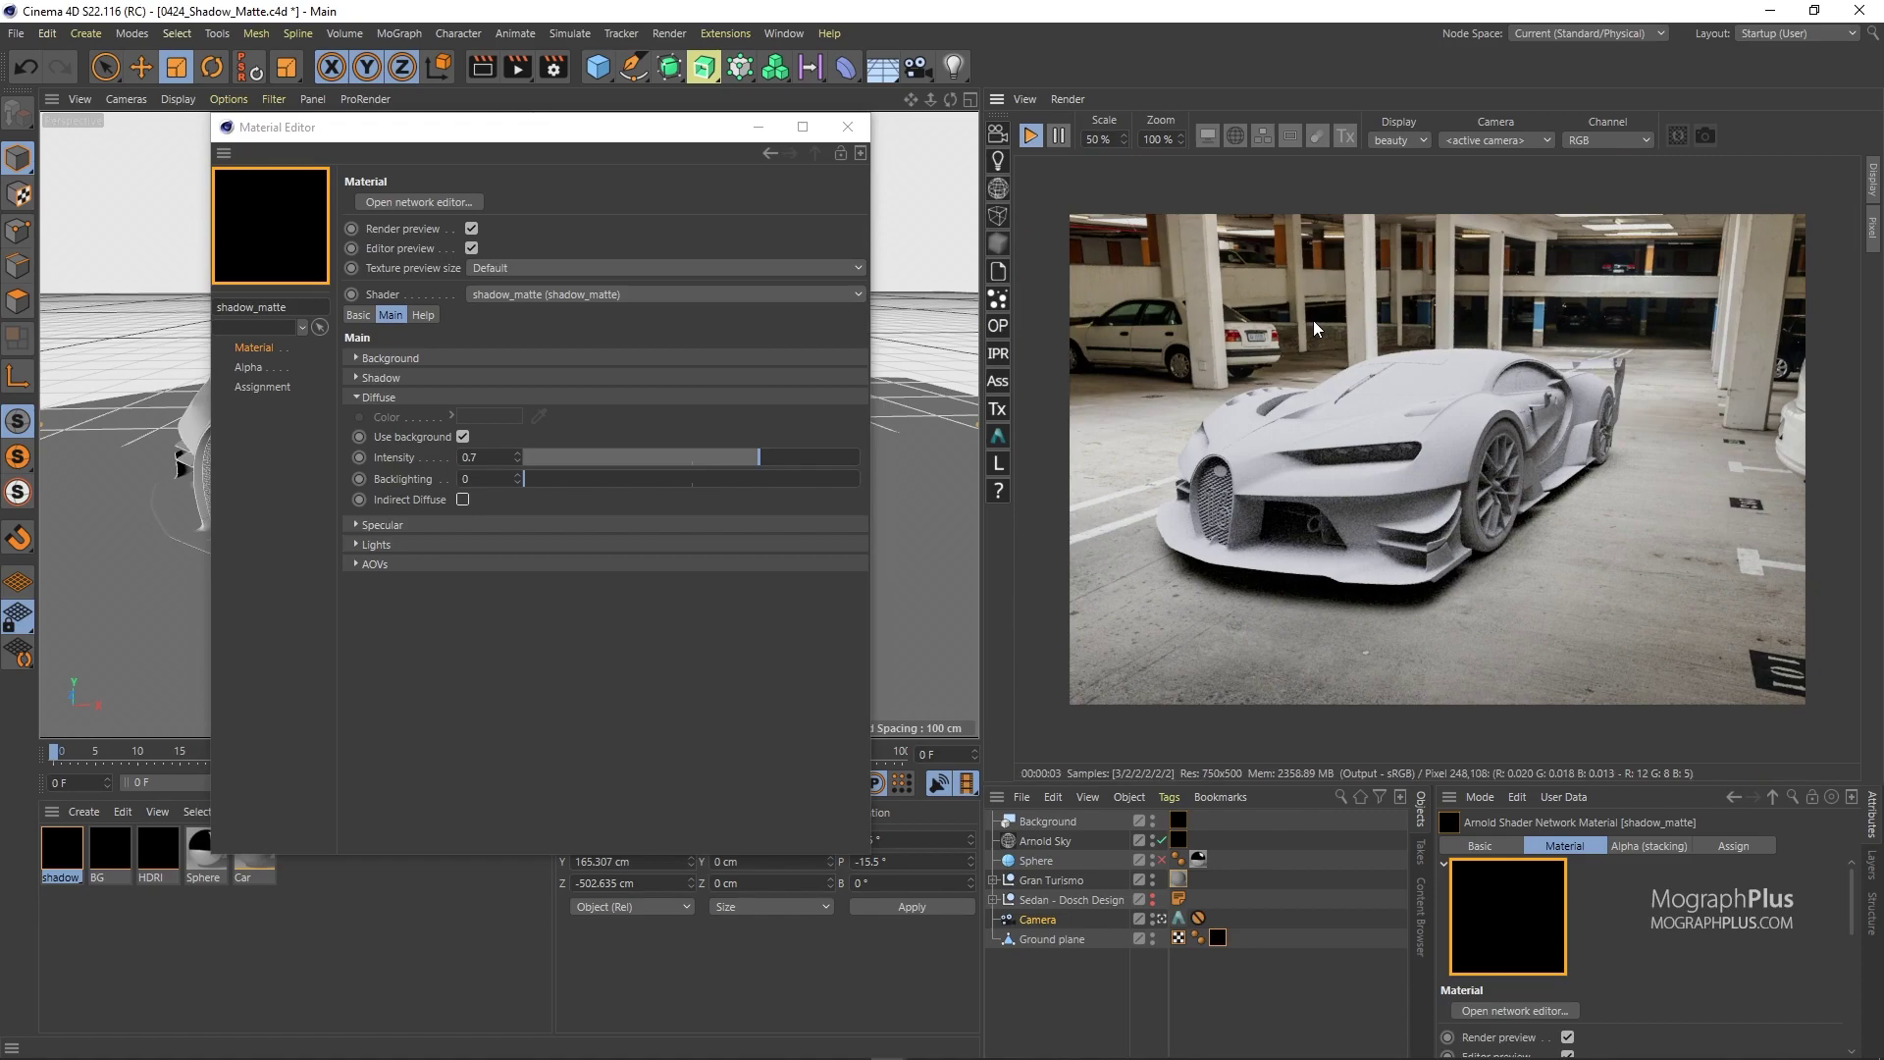
click(1708, 136)
Enable Indirect Diffuse on the shadow matte and set its intensity to 5
click(462, 499)
double_click(483, 457)
text(5)
key(Return)
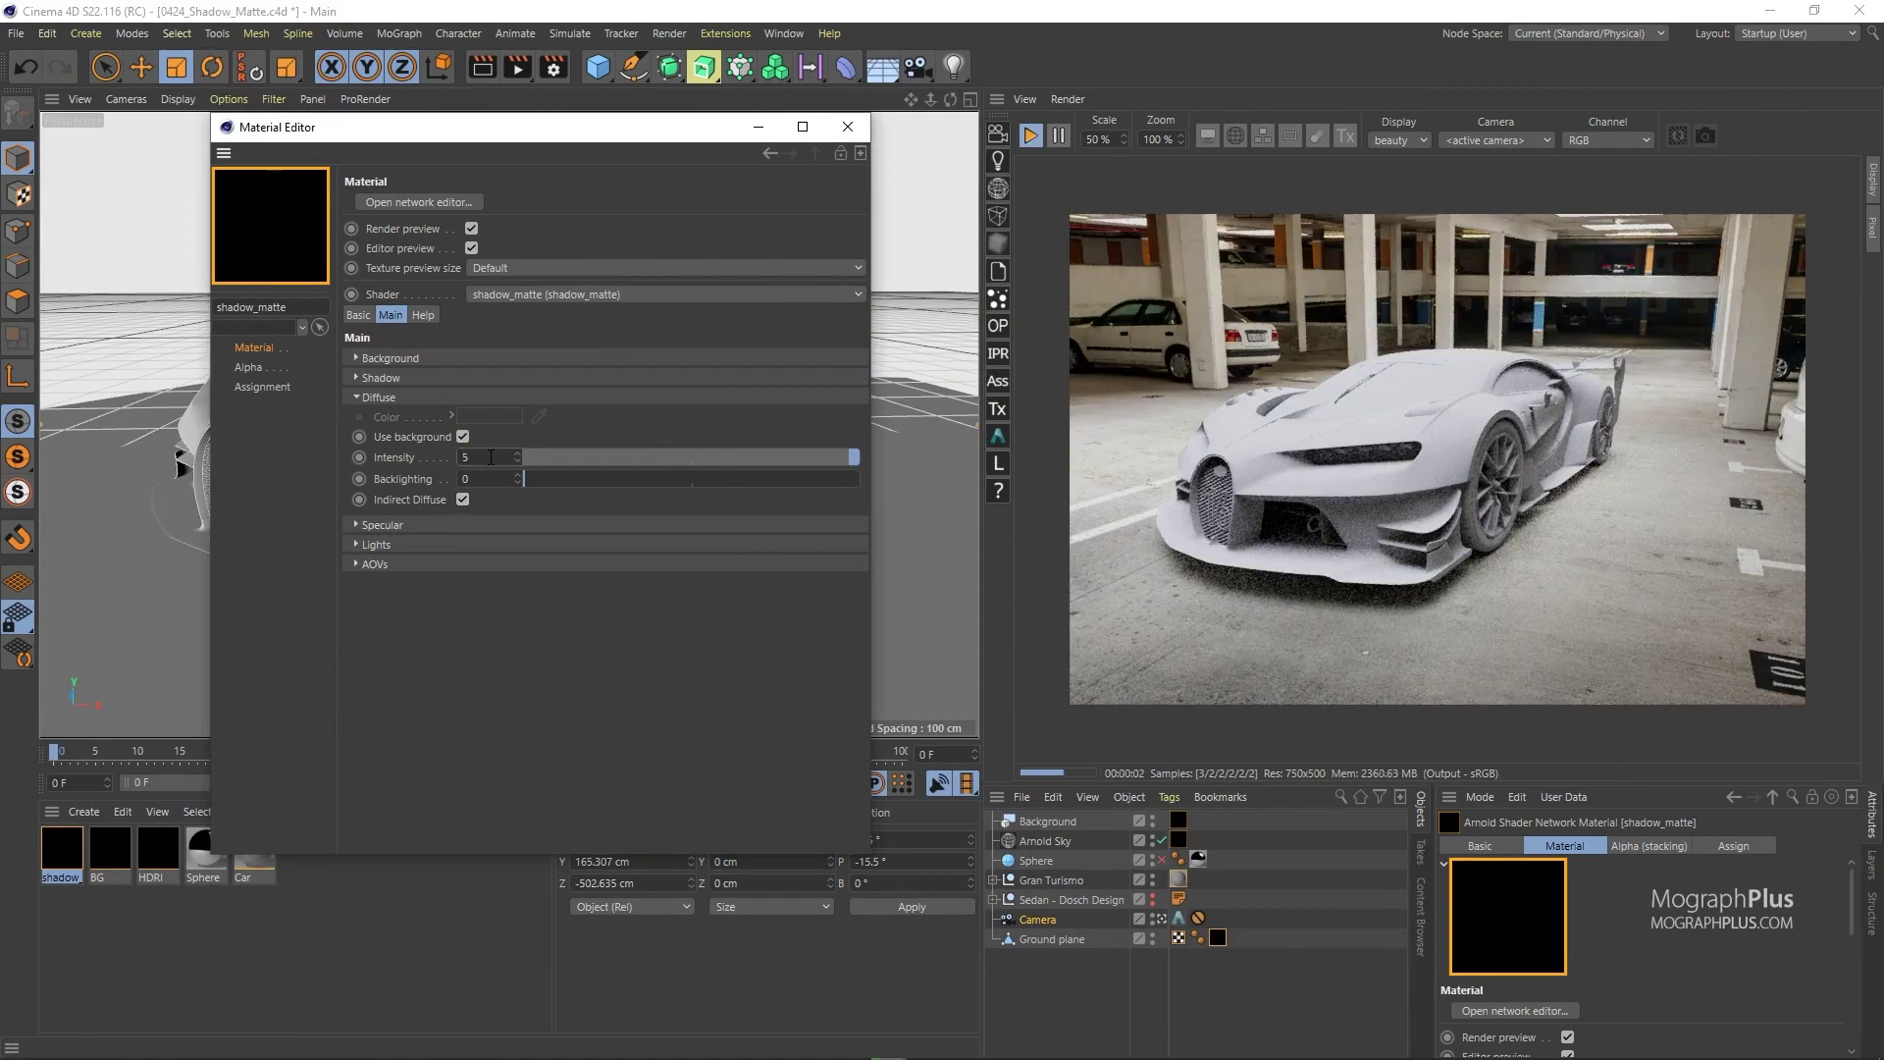
Take an IPR render snapshot and flip between snapshots 000 and 001 to compare
click(1055, 636)
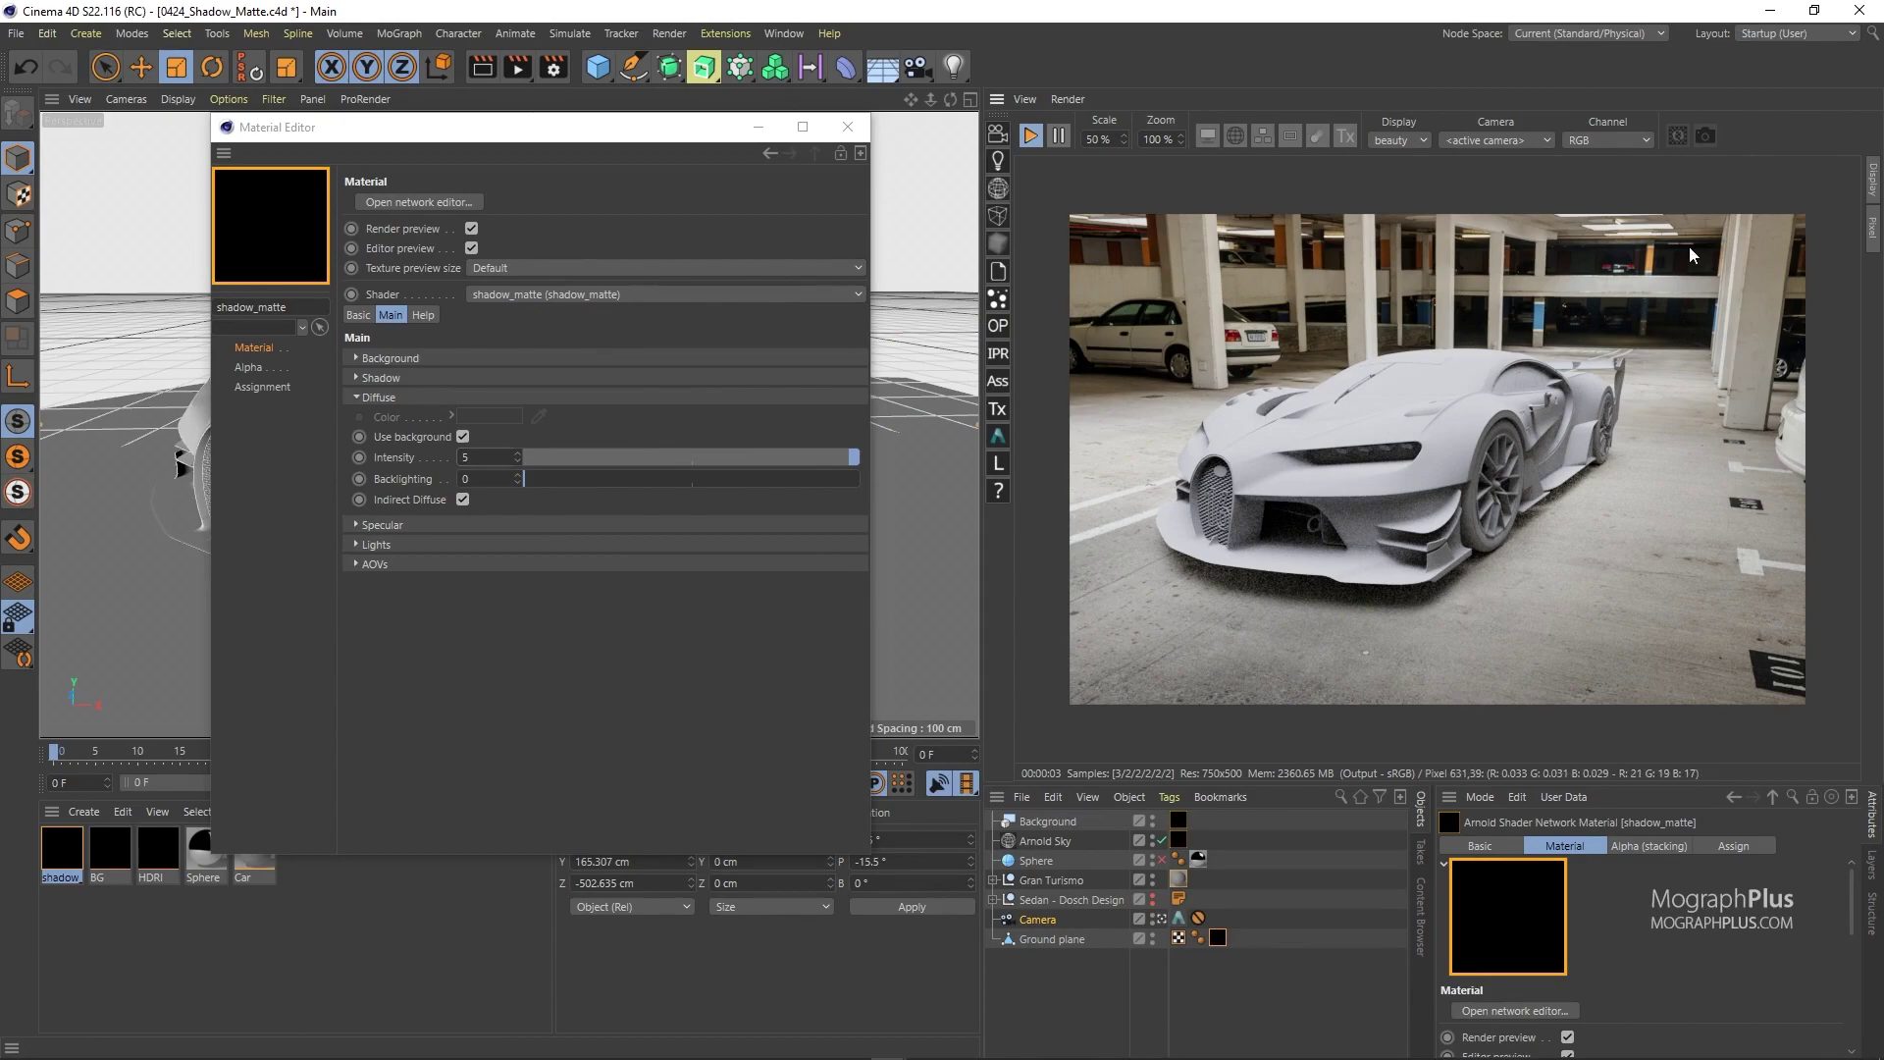
click(1705, 134)
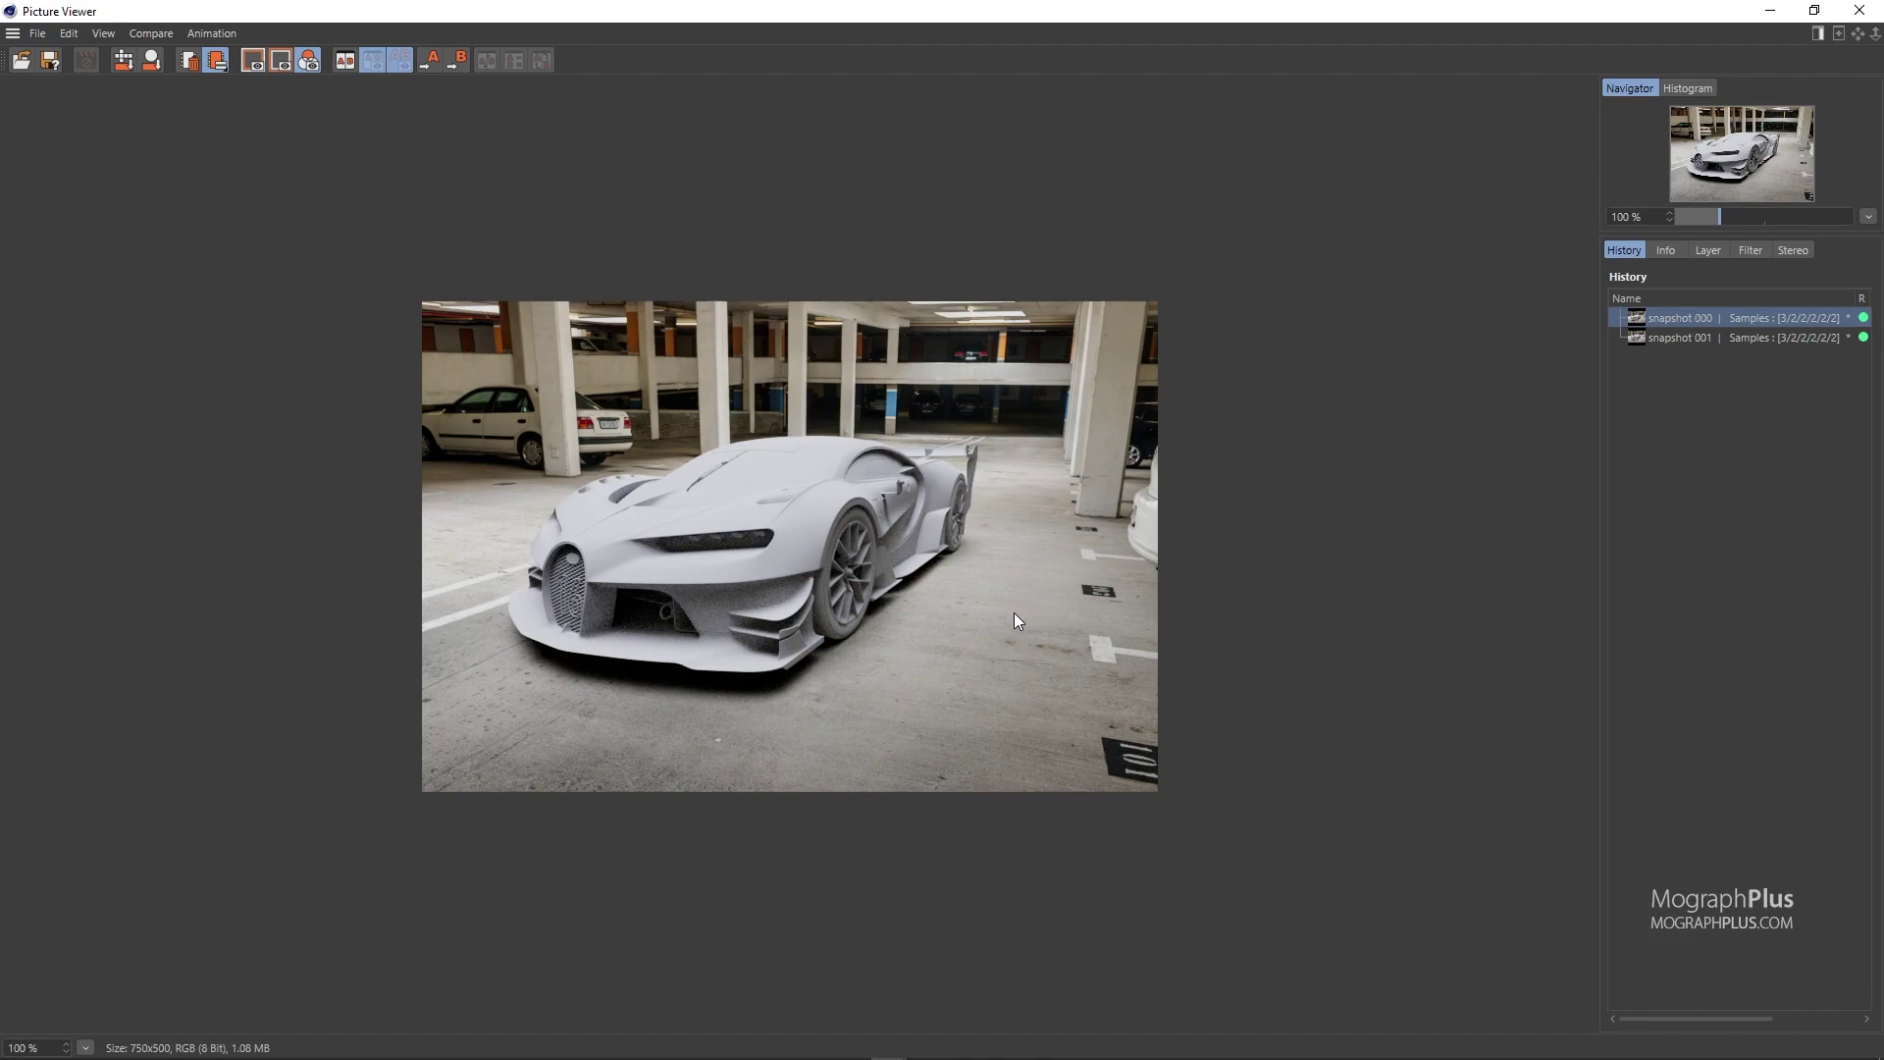
key(Up)
key(Down)
key(Up)
key(Down)
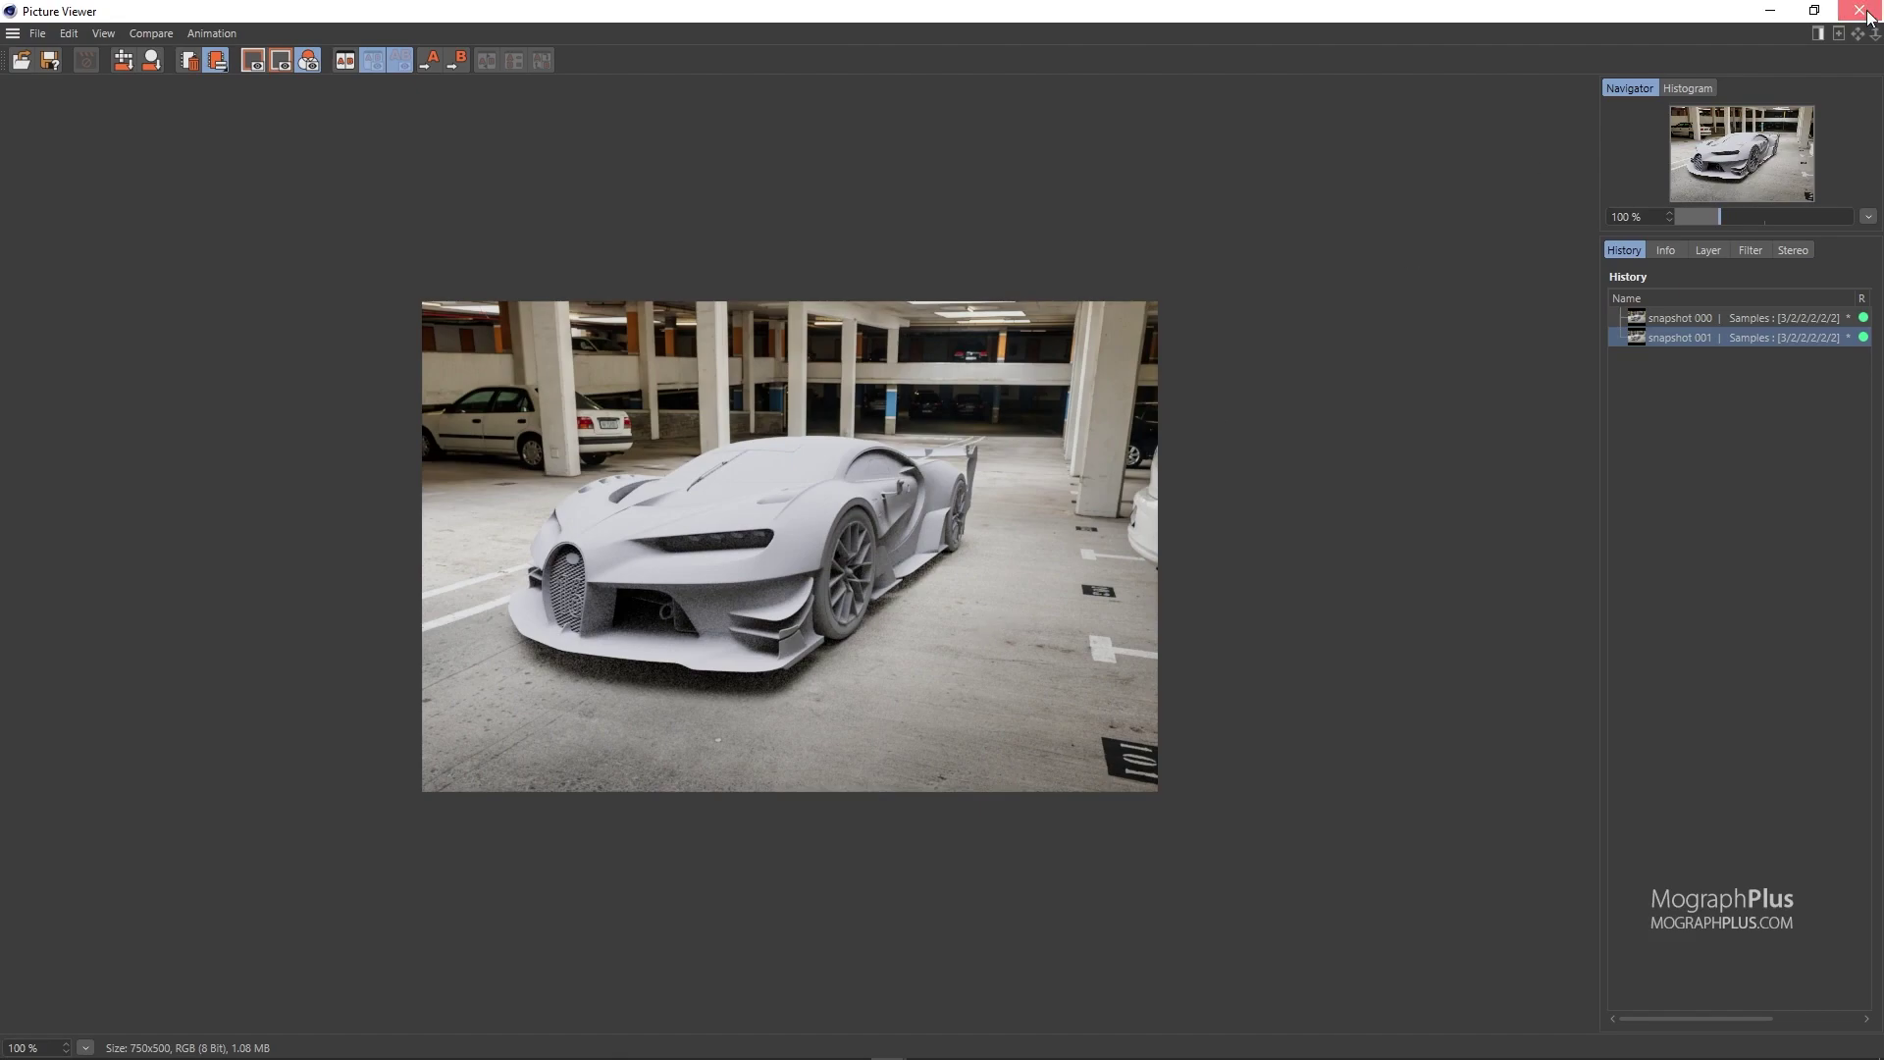
Set the Car material's base colour in HSV to H 347°, S 94%, V 88%
click(1859, 11)
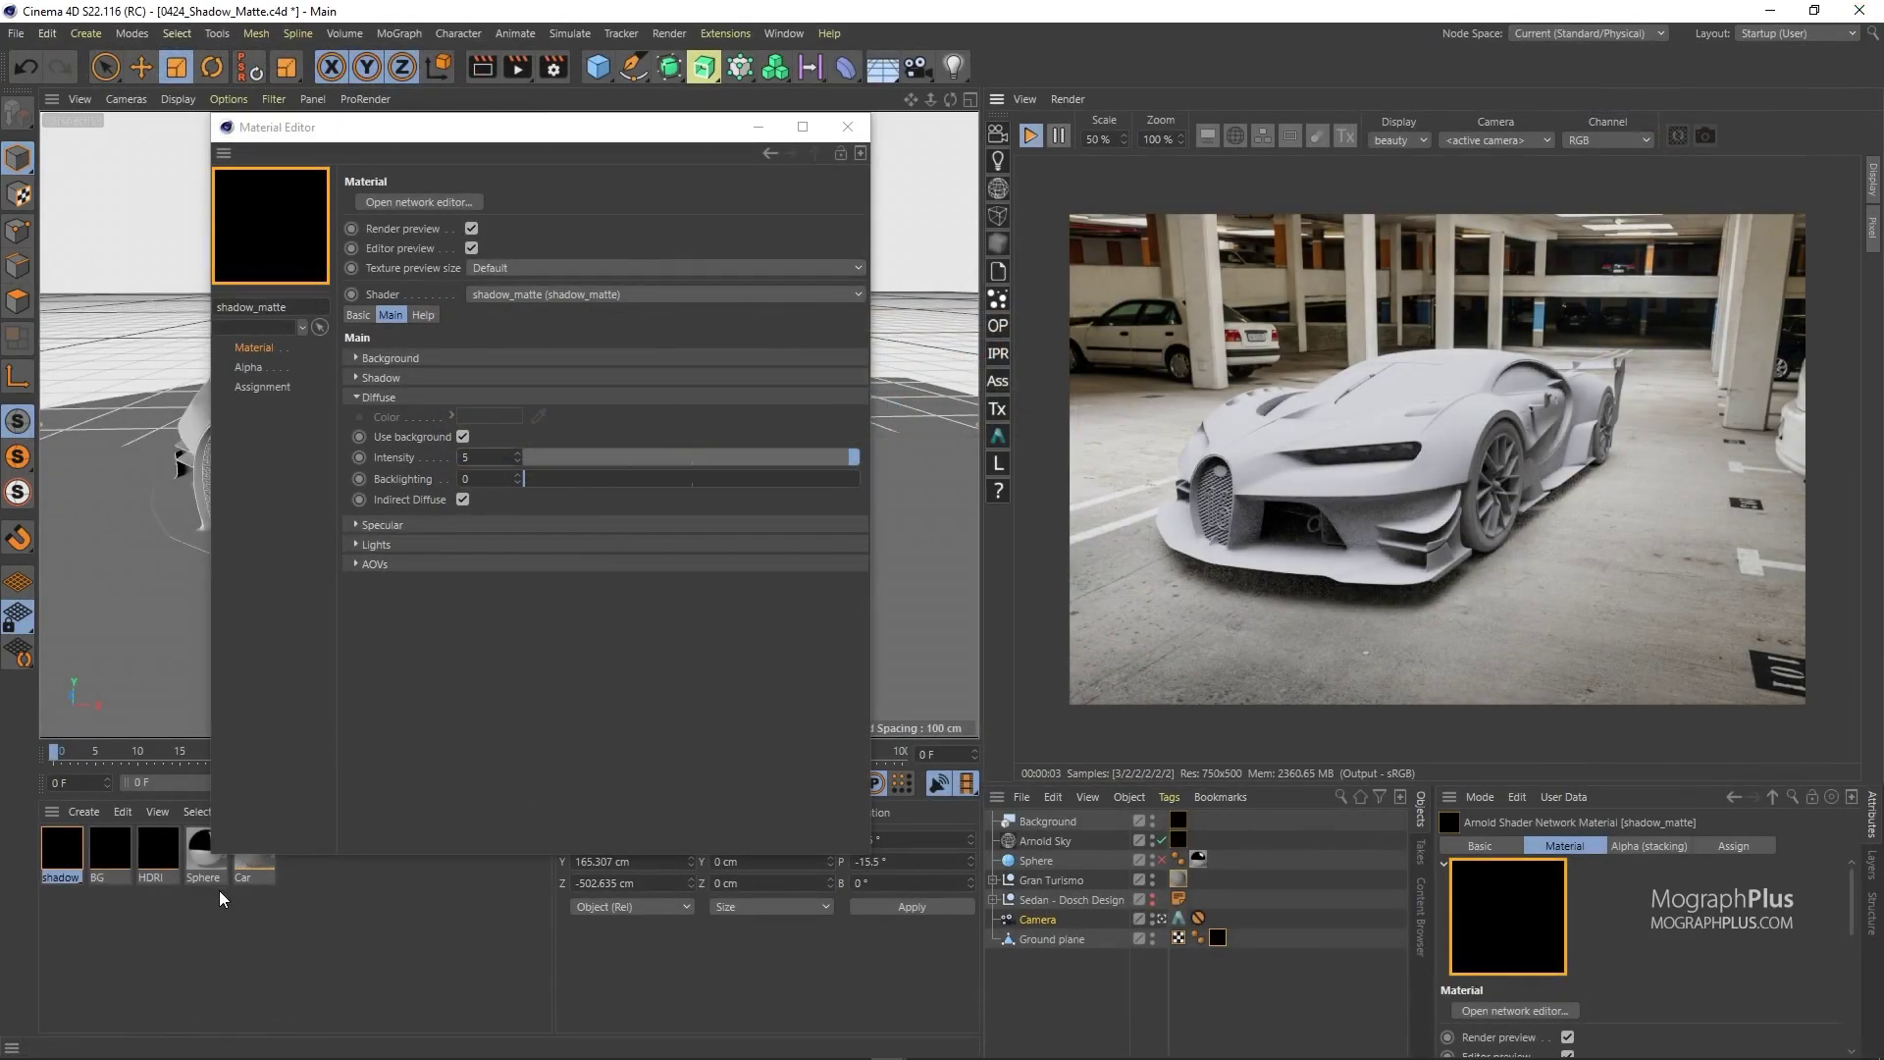
click(239, 868)
right_click(501, 429)
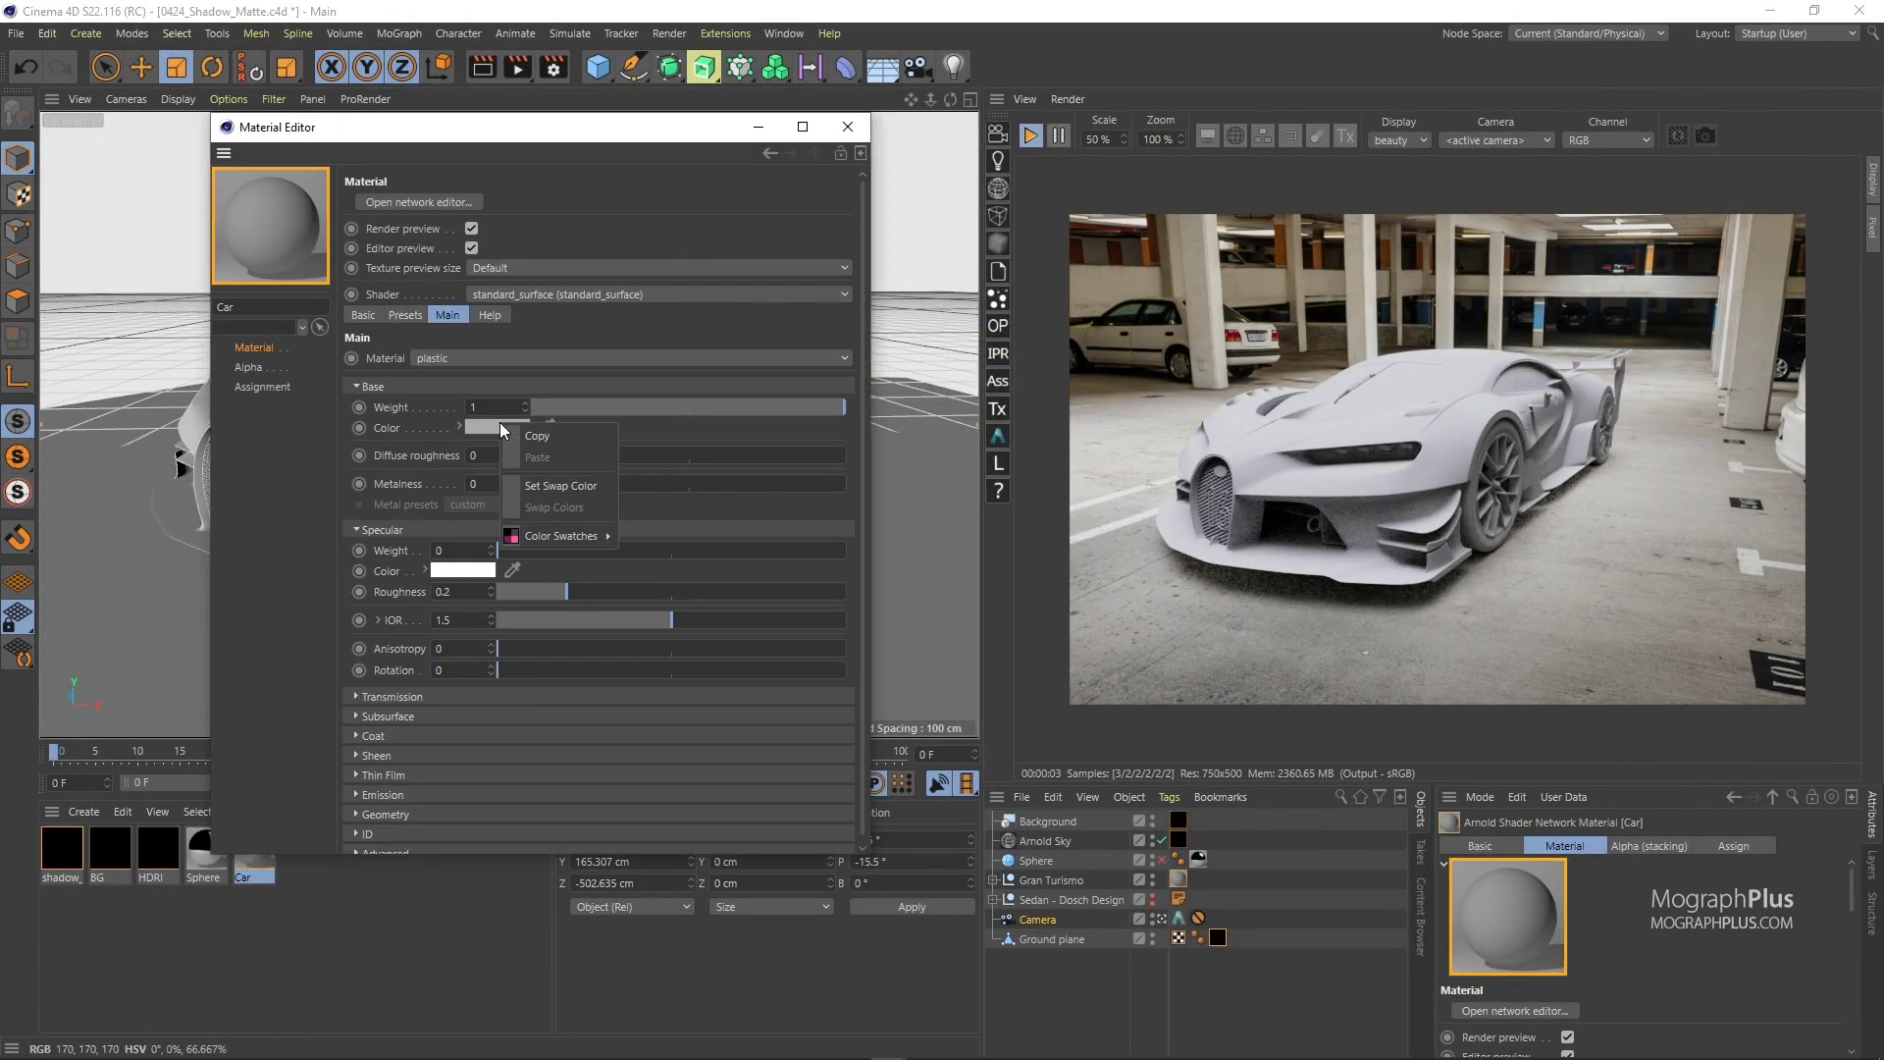
click(525, 435)
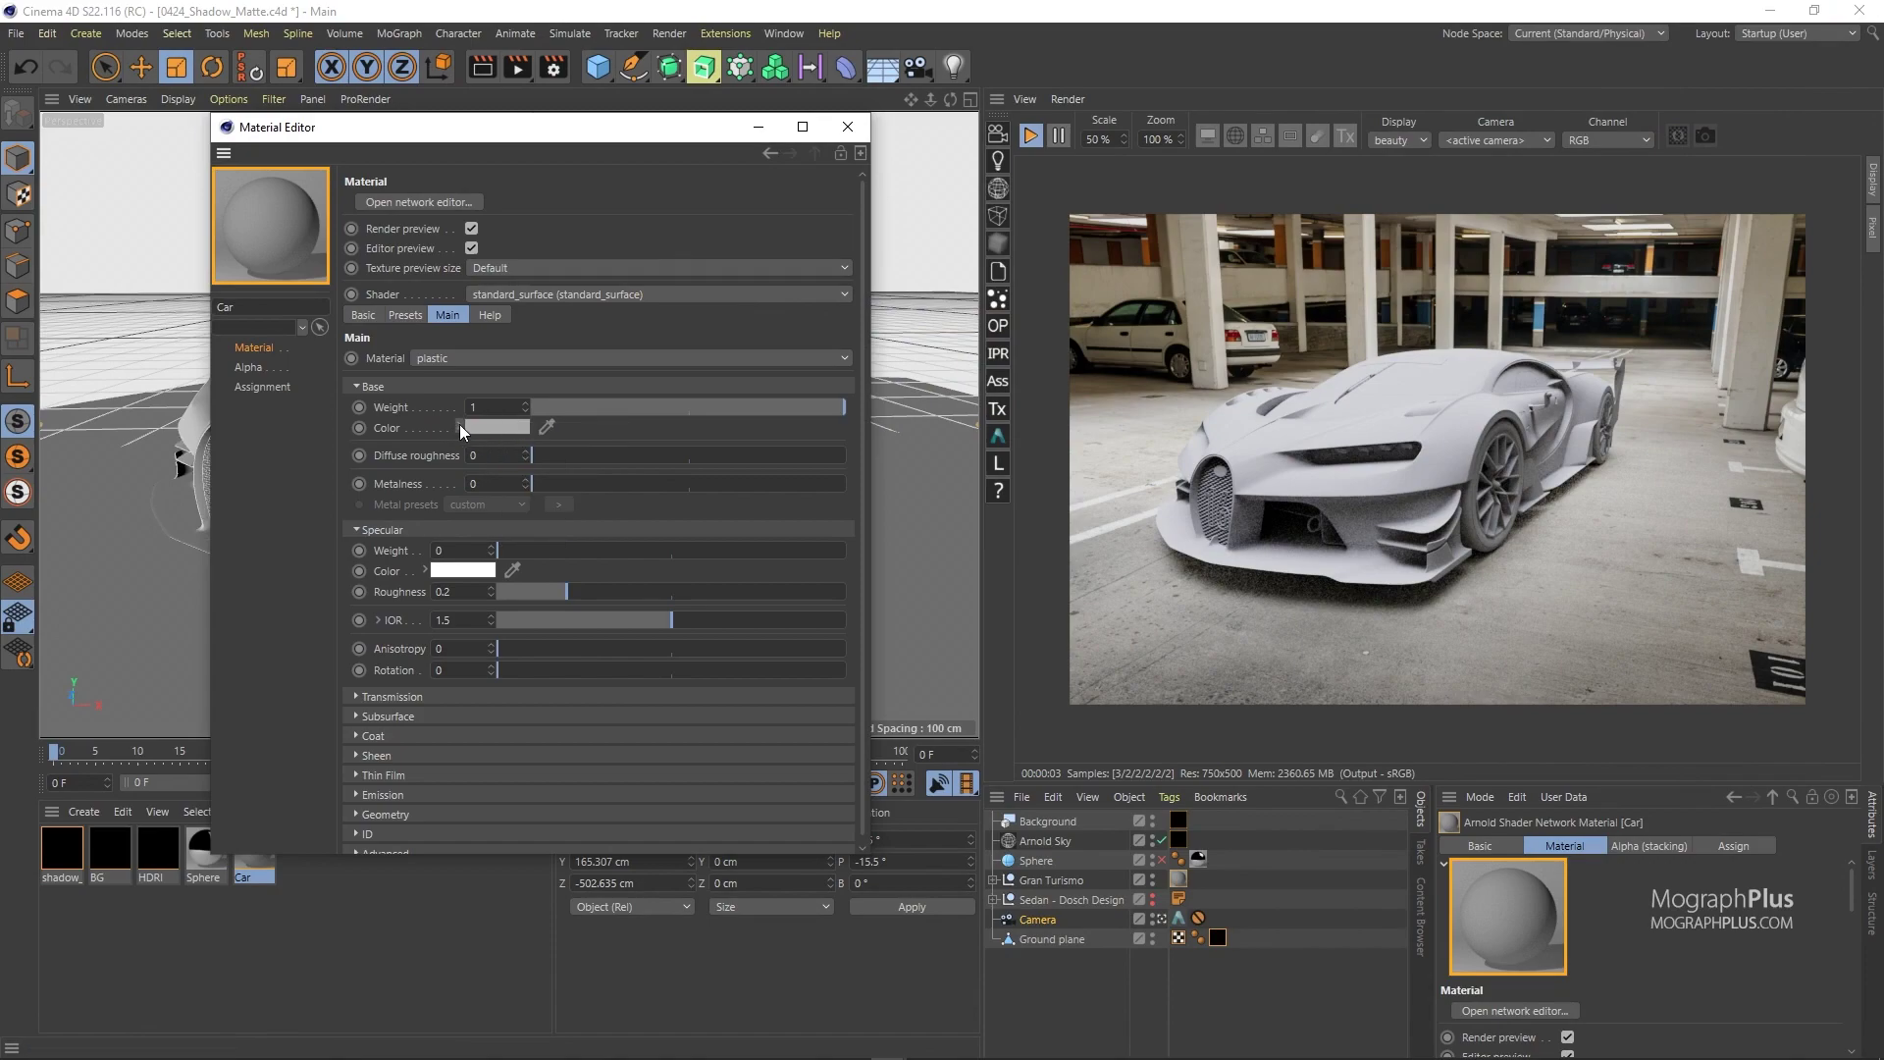
click(460, 426)
click(636, 449)
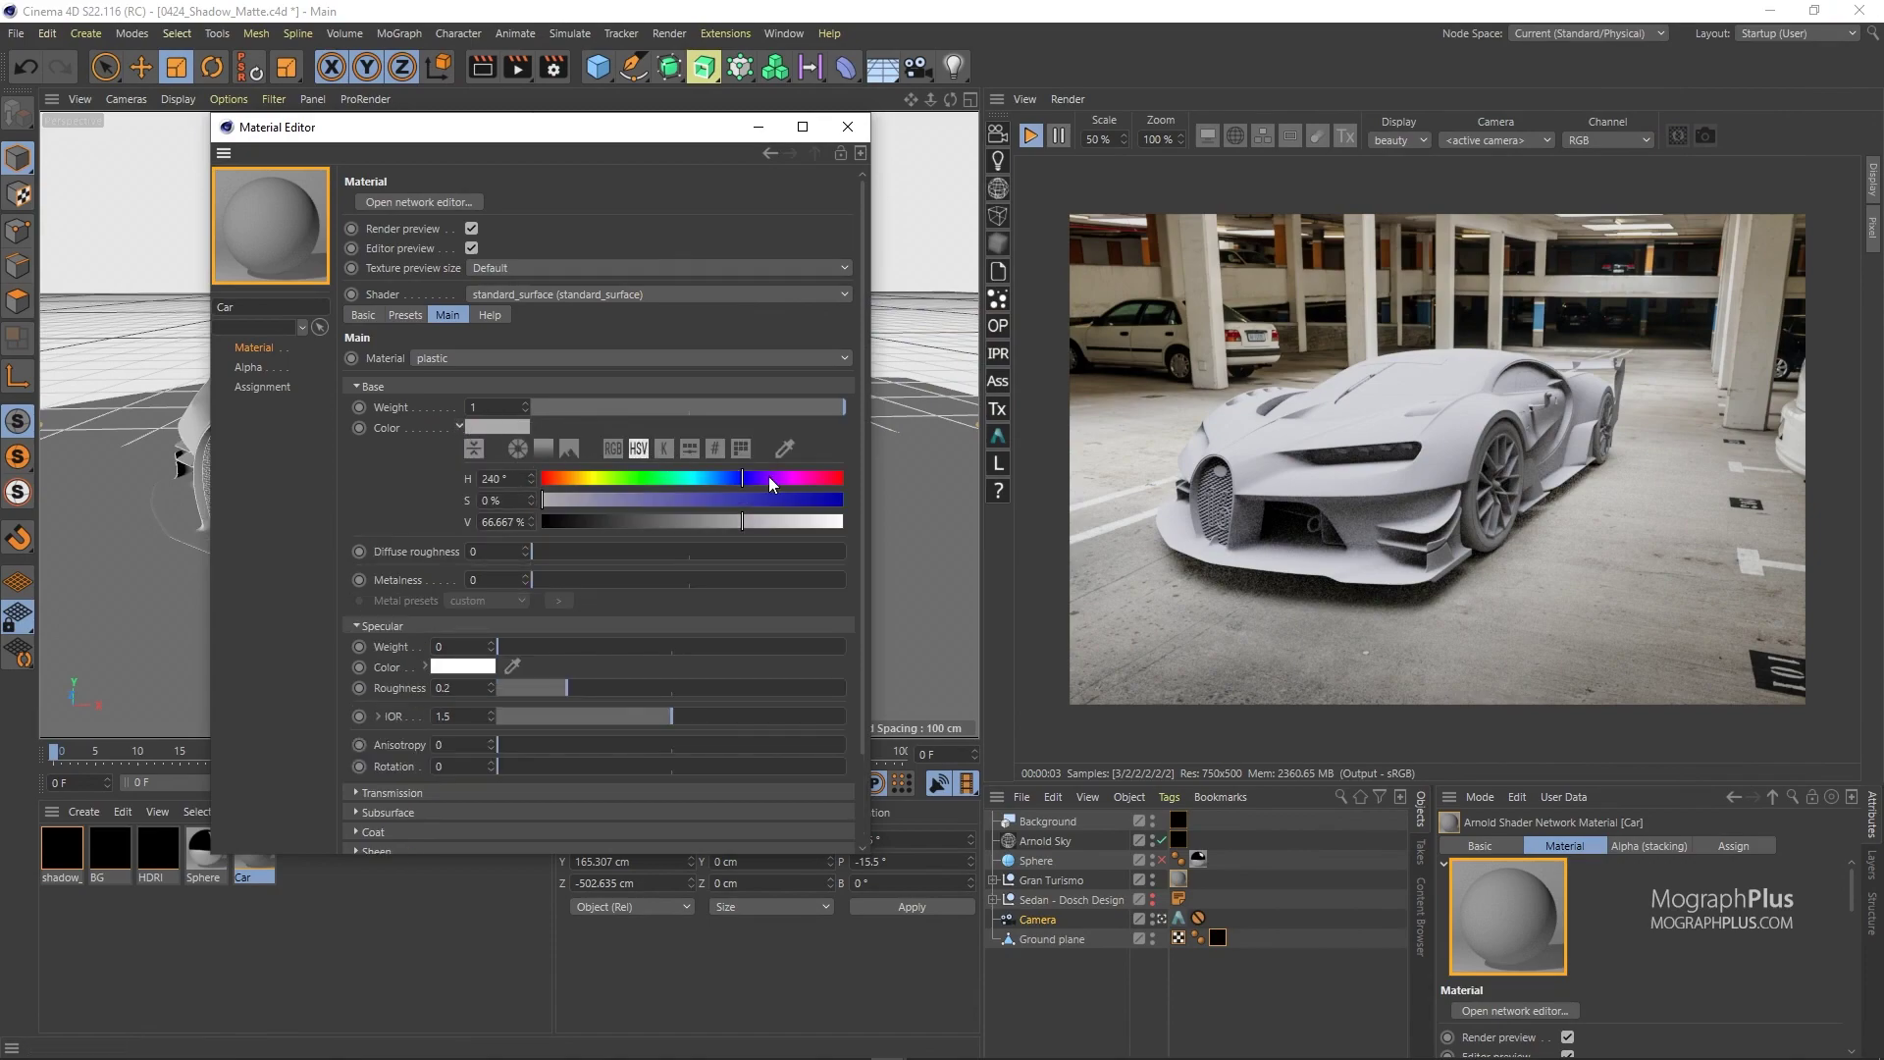
drag(778, 475, 832, 479)
click(815, 499)
click(822, 522)
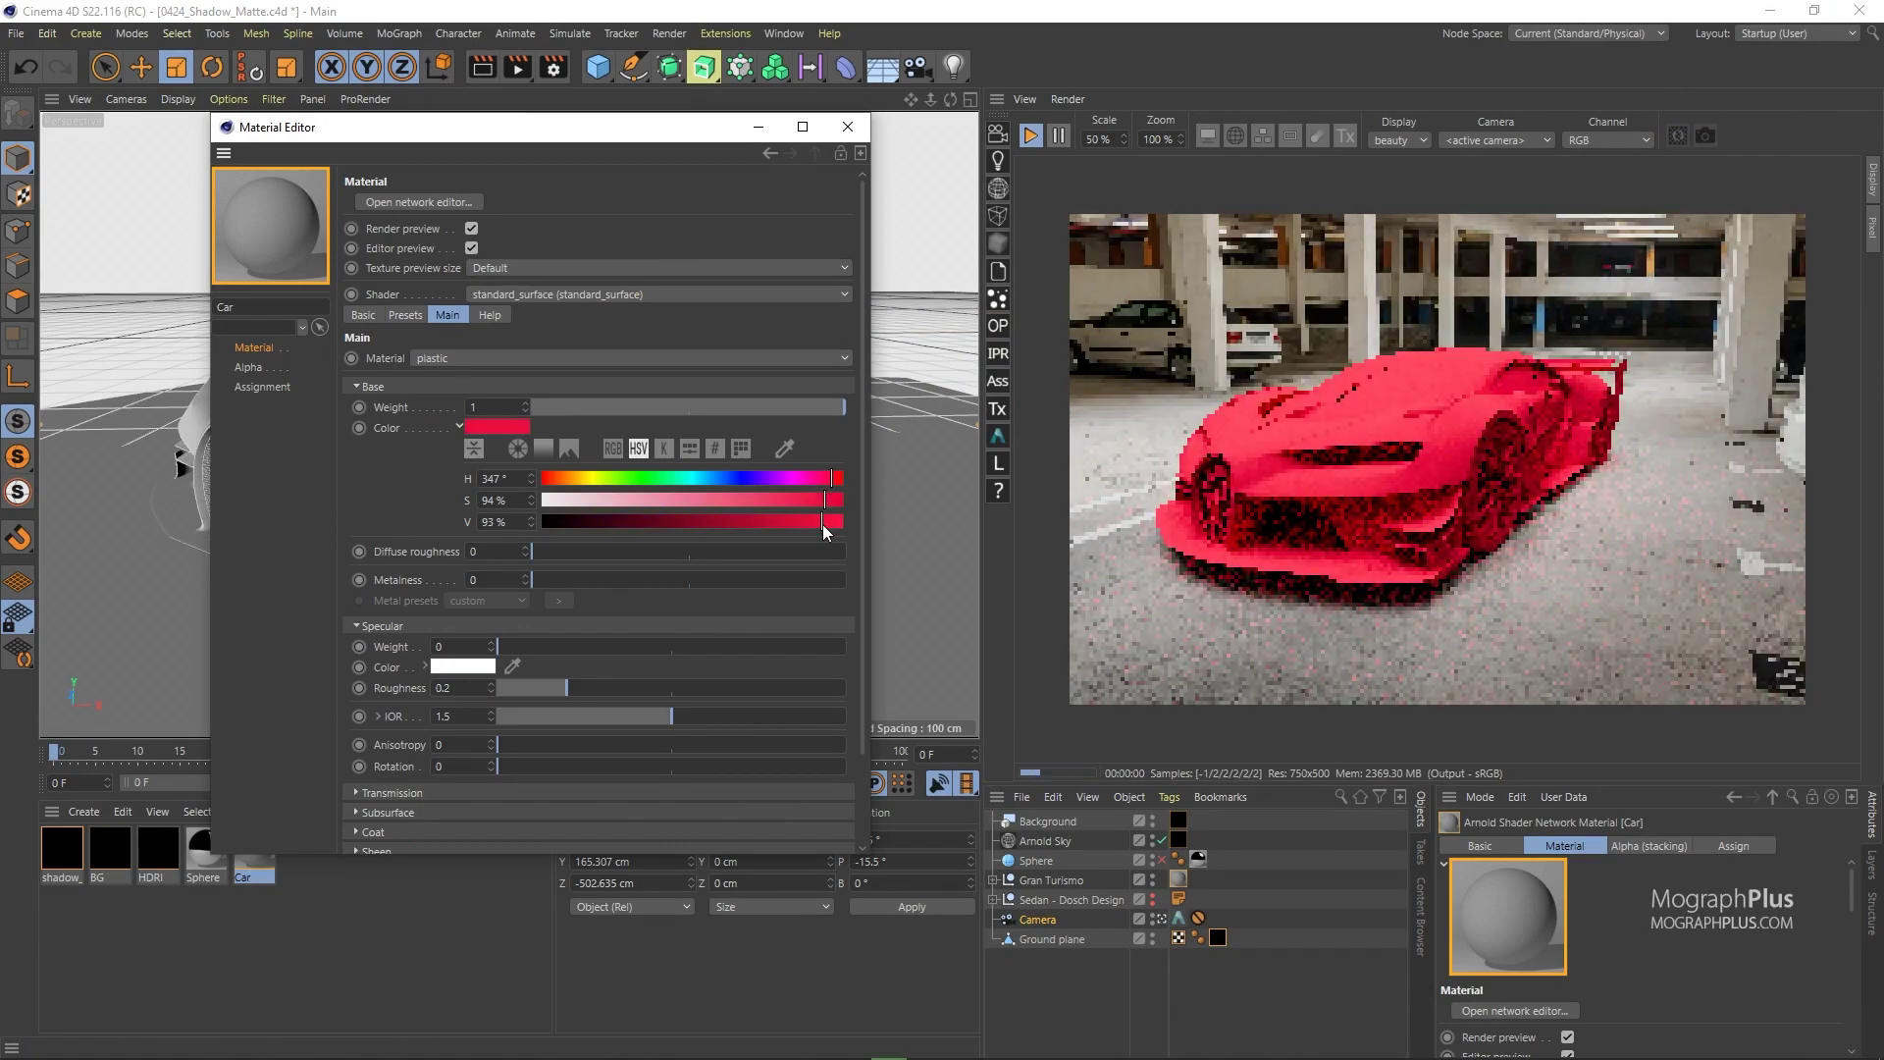
click(808, 520)
Set the shadow_matte diffuse Intensity to 10 and take a render snapshot
click(69, 850)
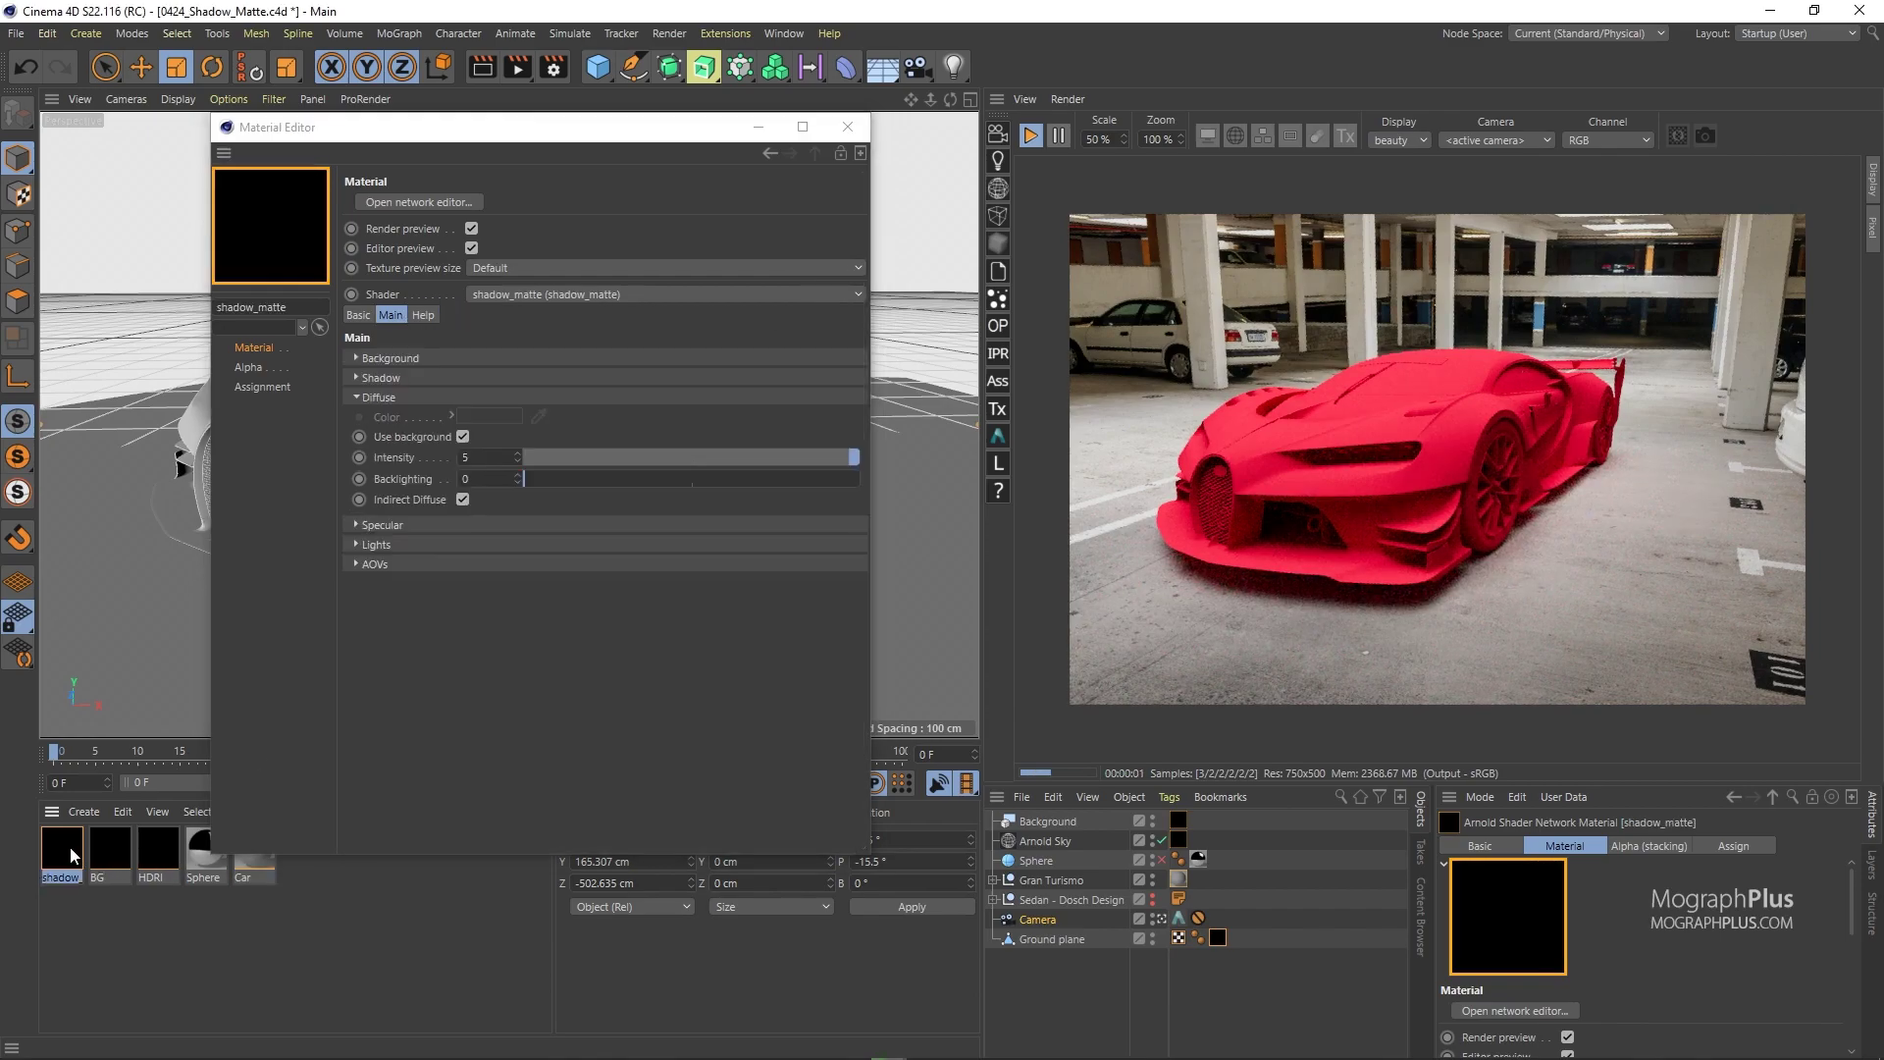
double_click(481, 457)
text(10)
key(Return)
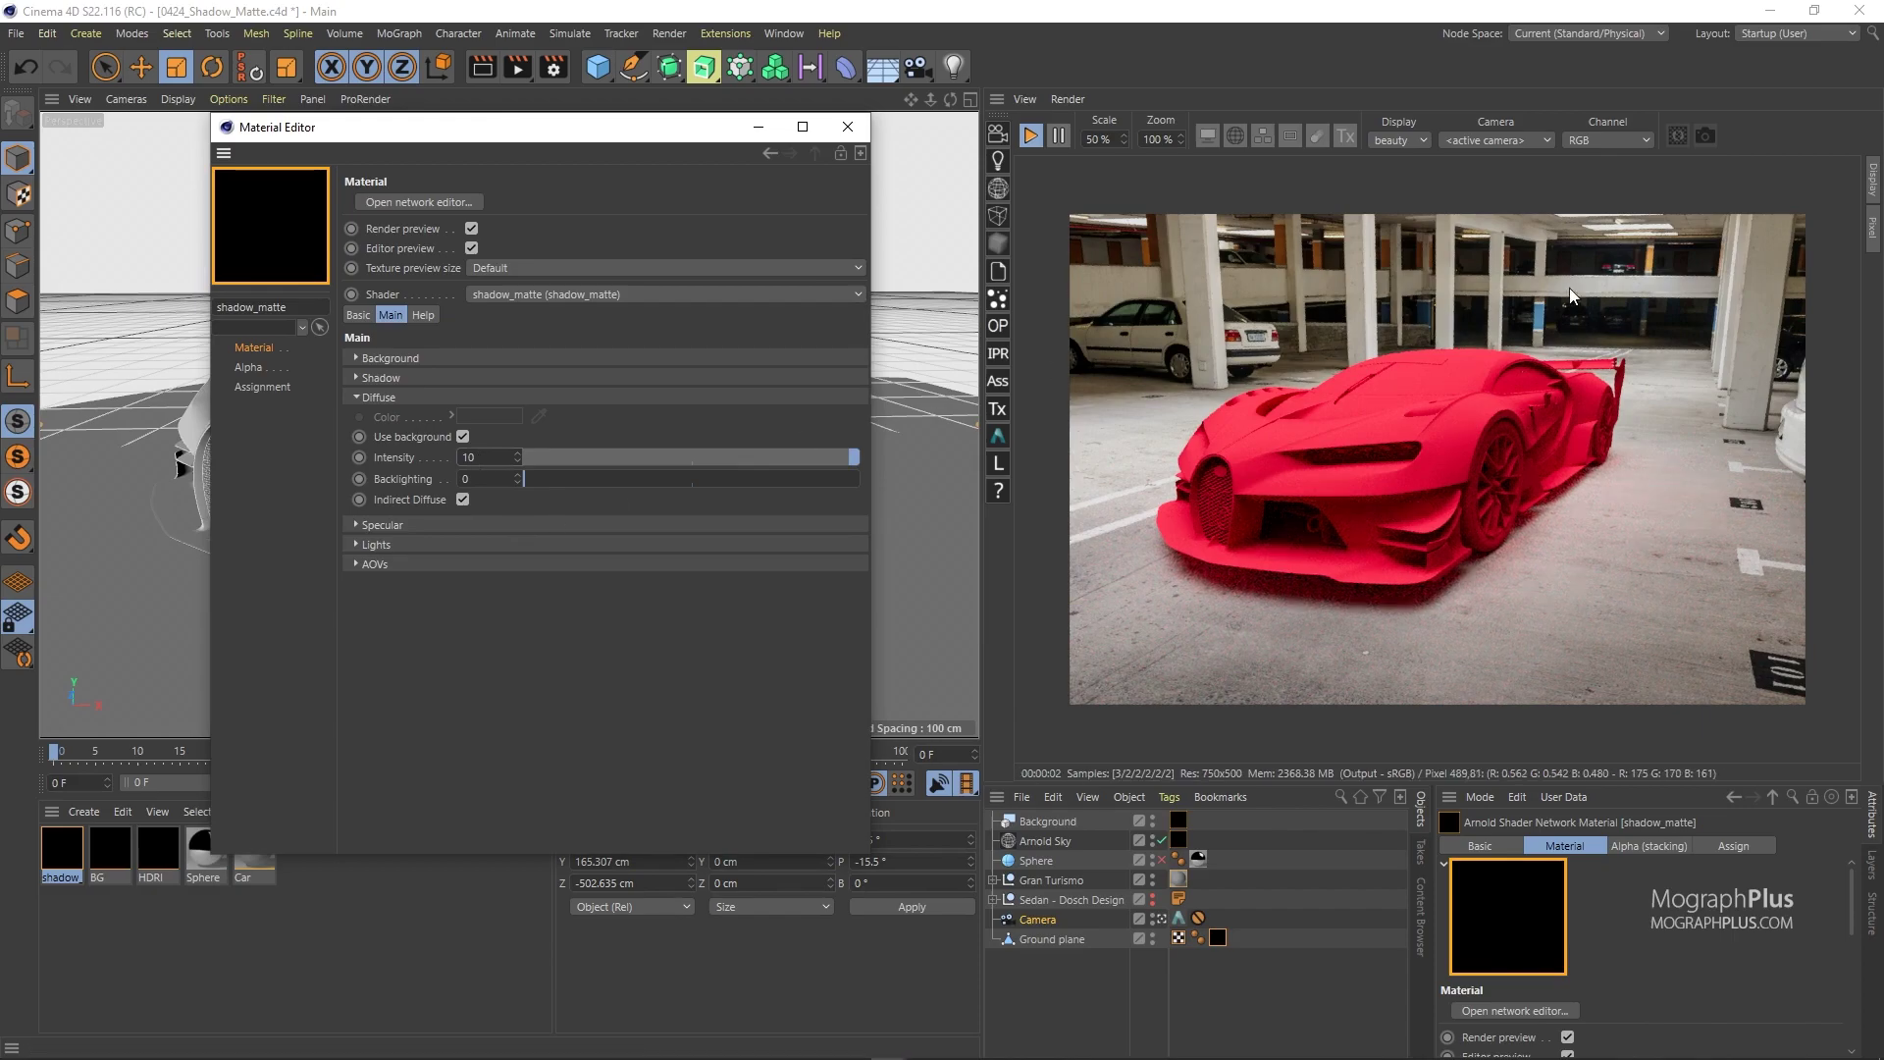
click(1707, 133)
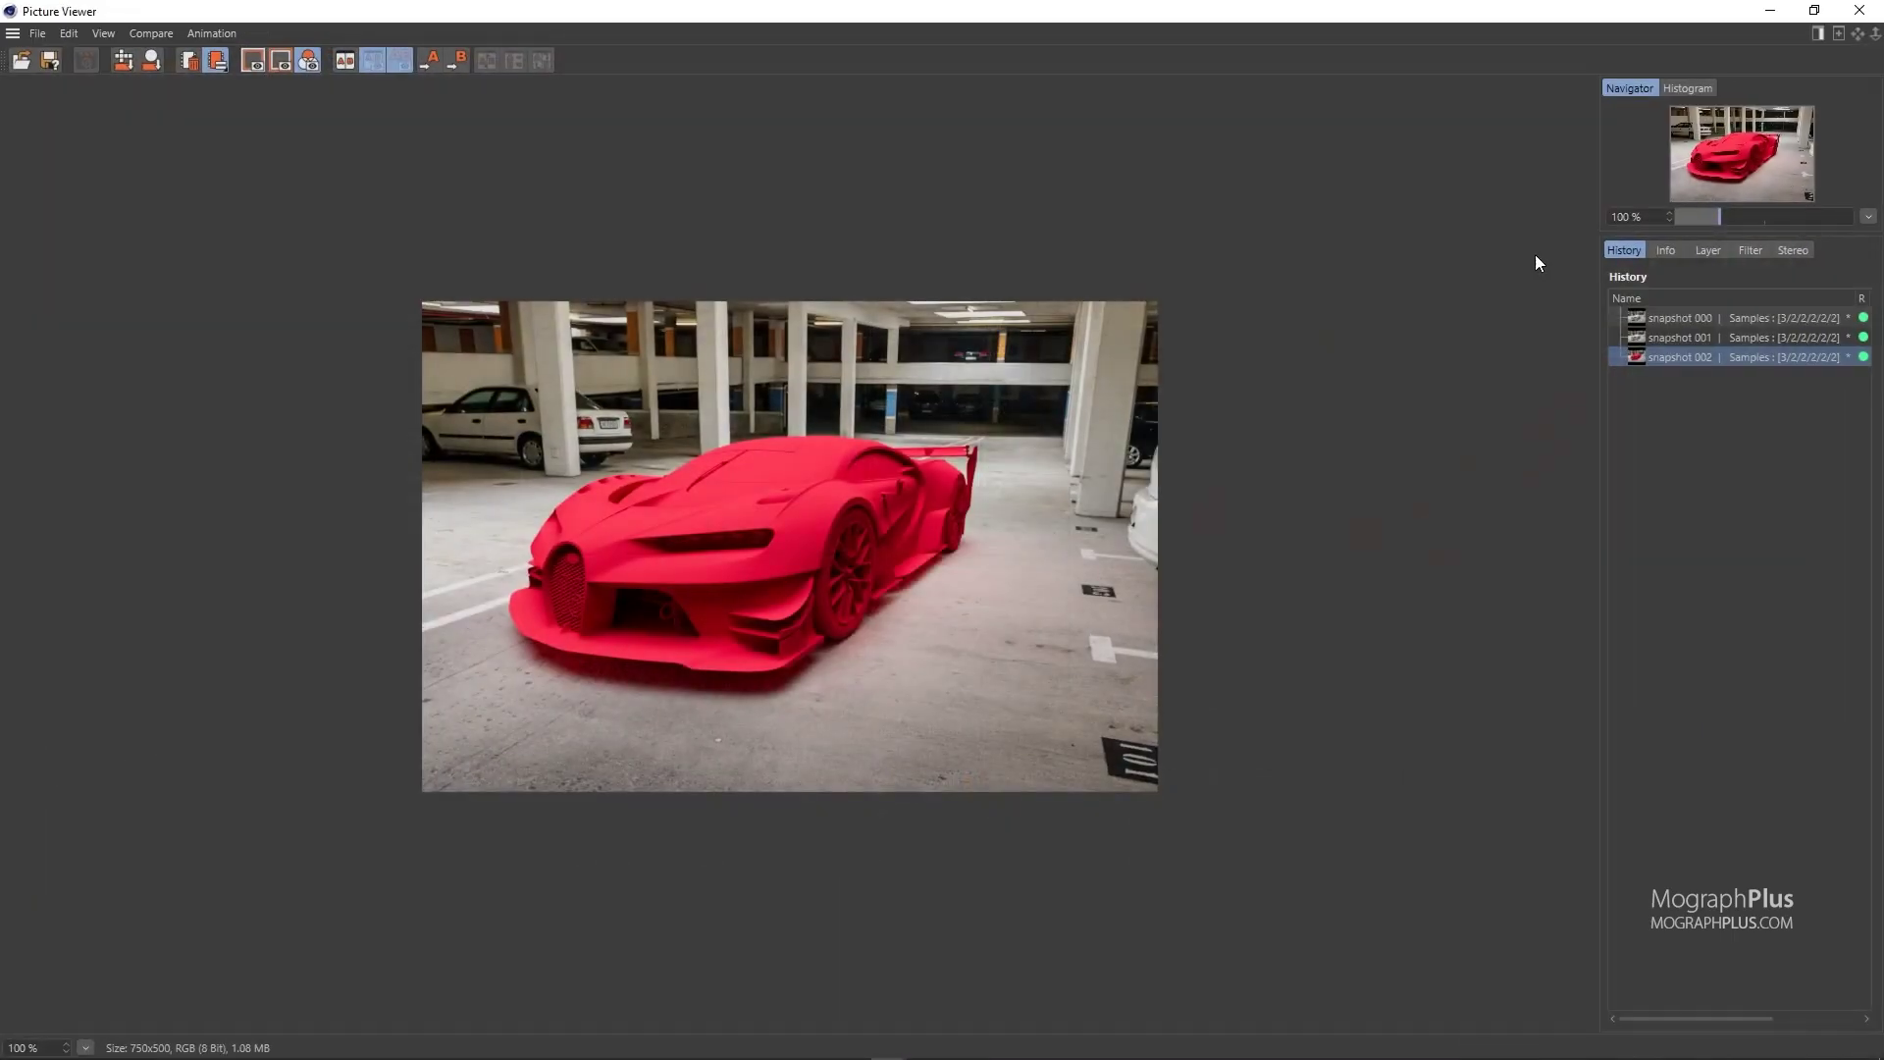
Inspect snapshot 002 in the Picture Viewer, then set diffuse Intensity back to 1
scroll(808, 607, up, 3)
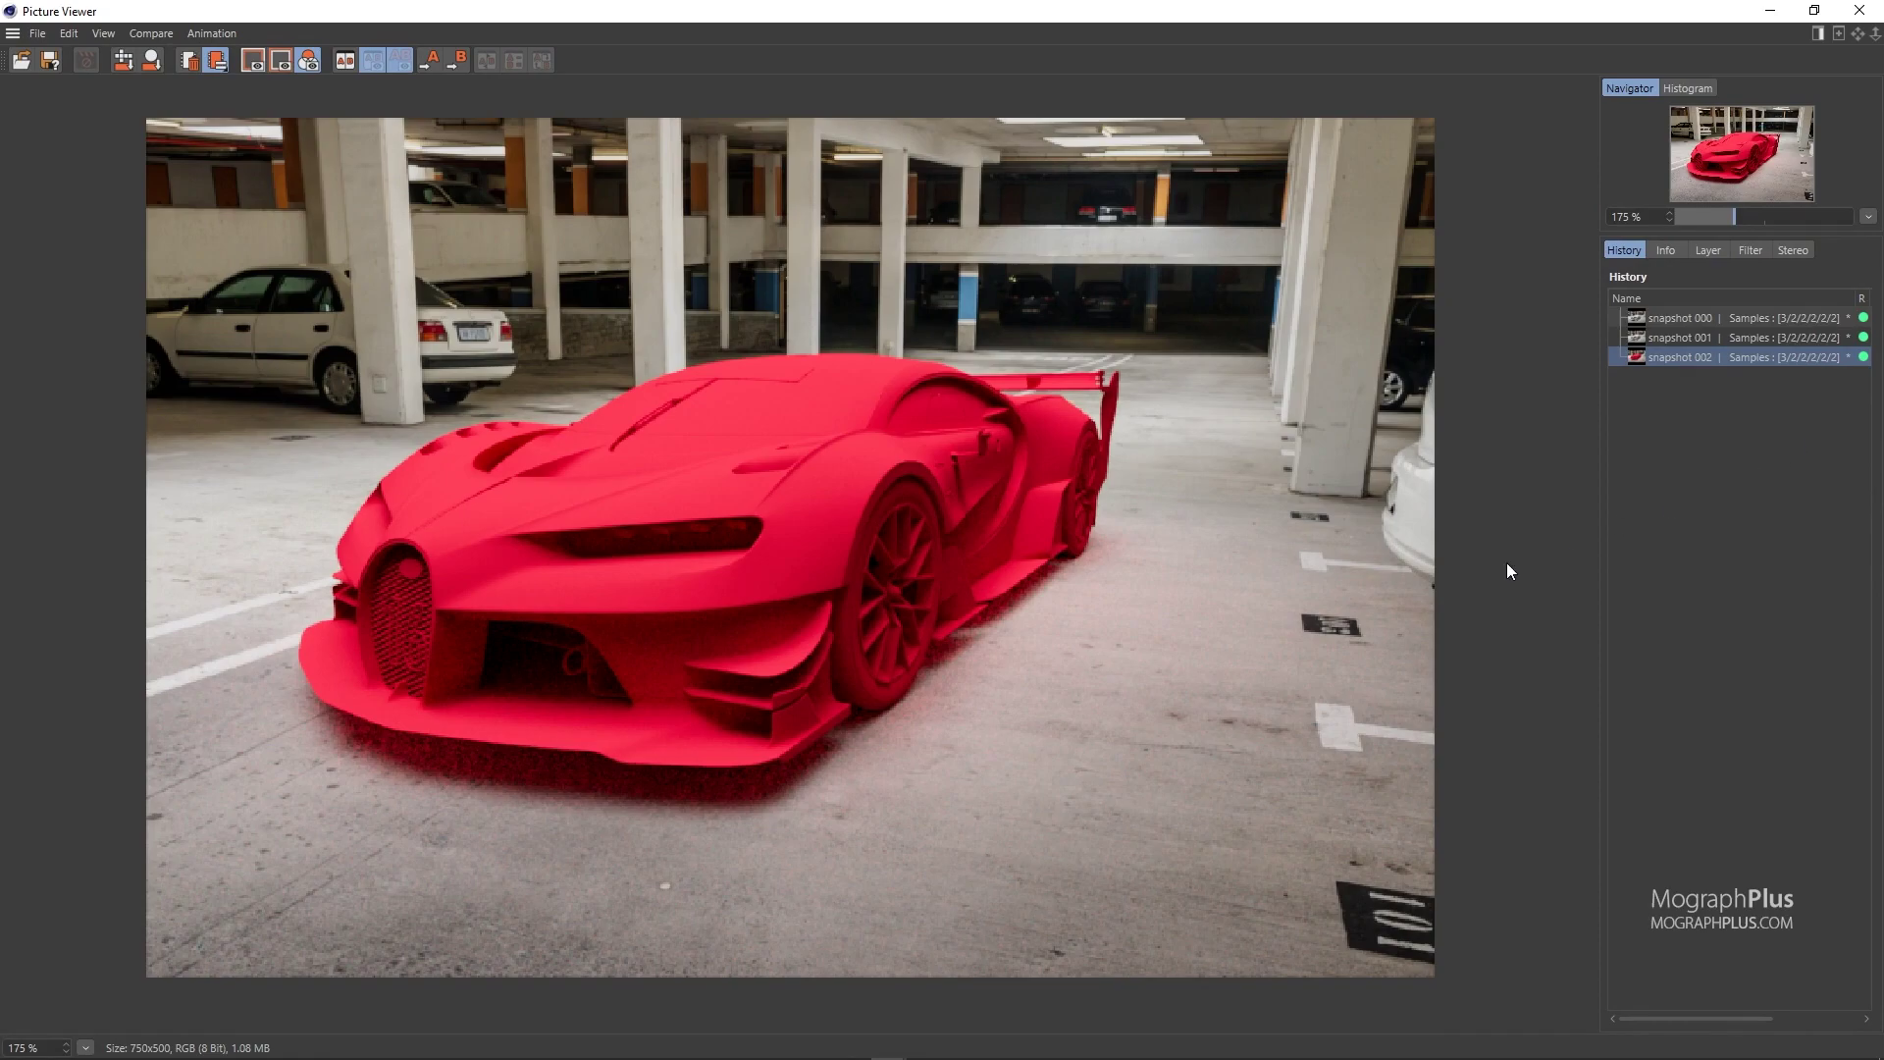
scroll(901, 692, up, 2)
scroll(912, 746, up, 1)
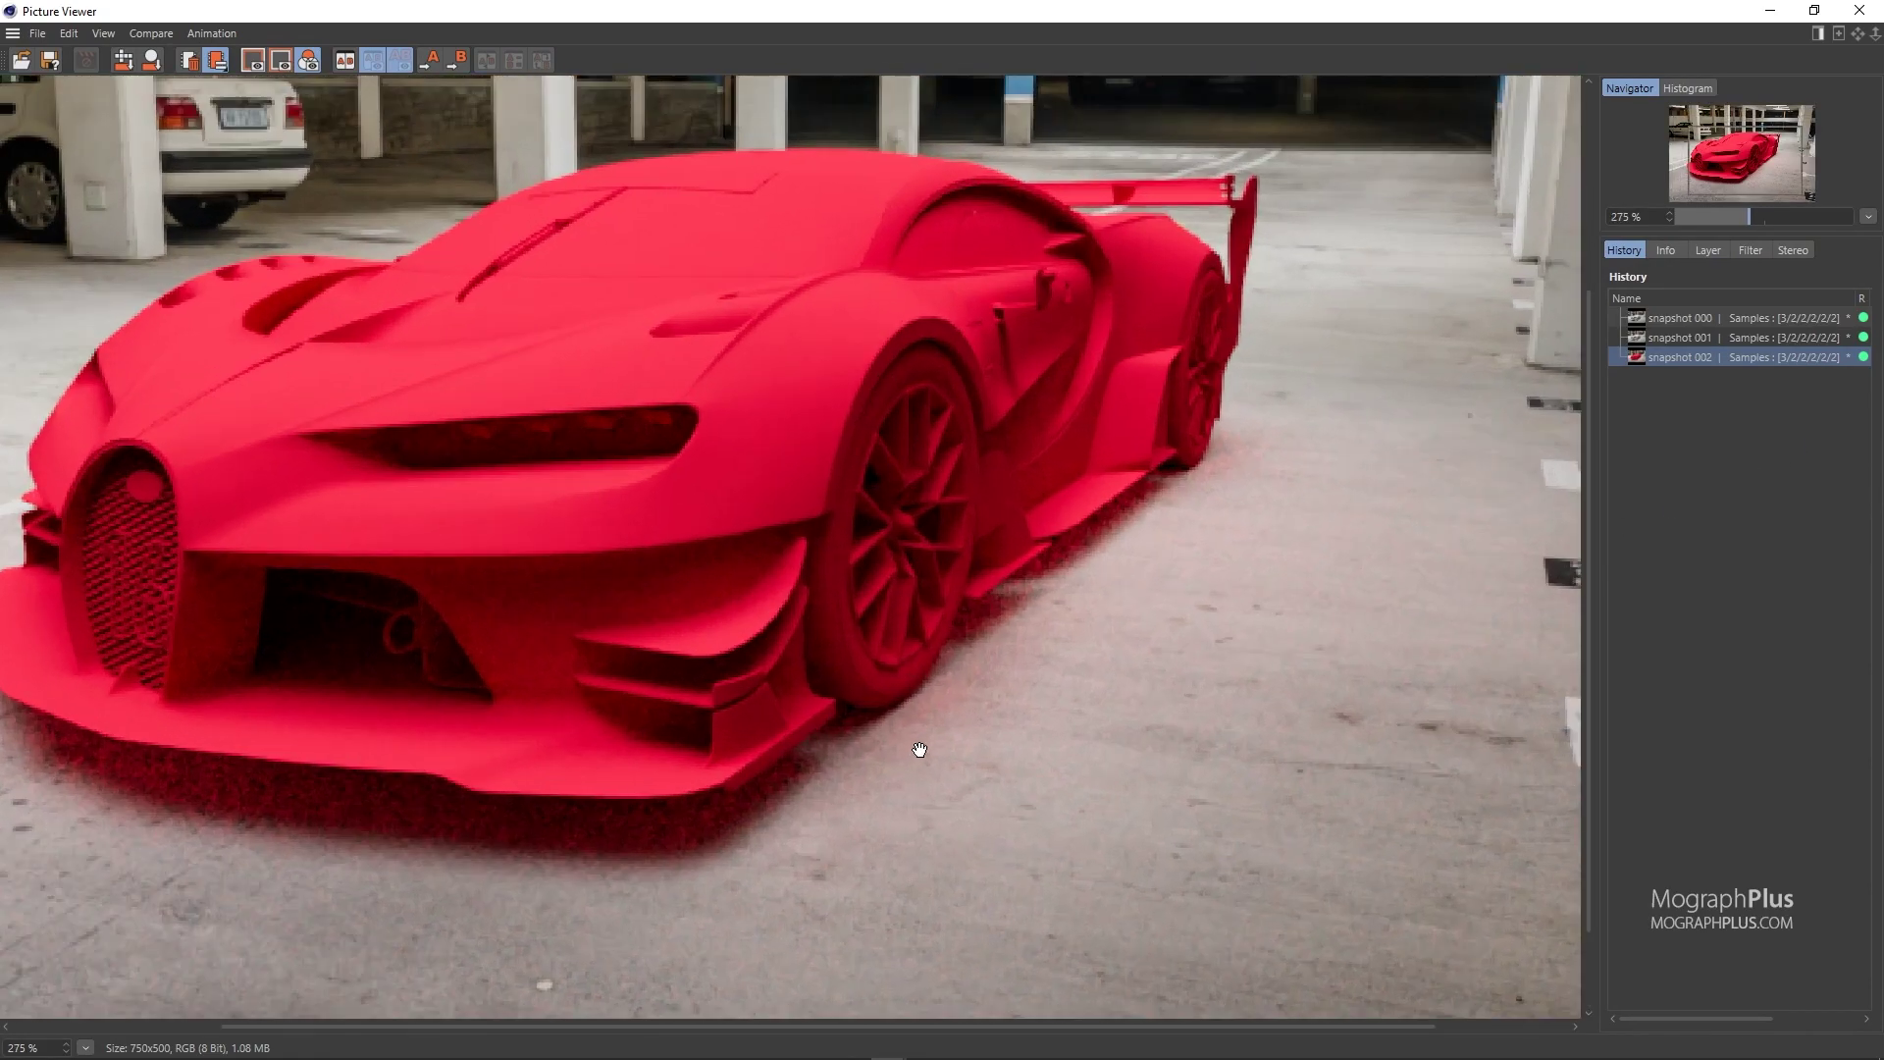
scroll(917, 704, down, 3)
click(1853, 12)
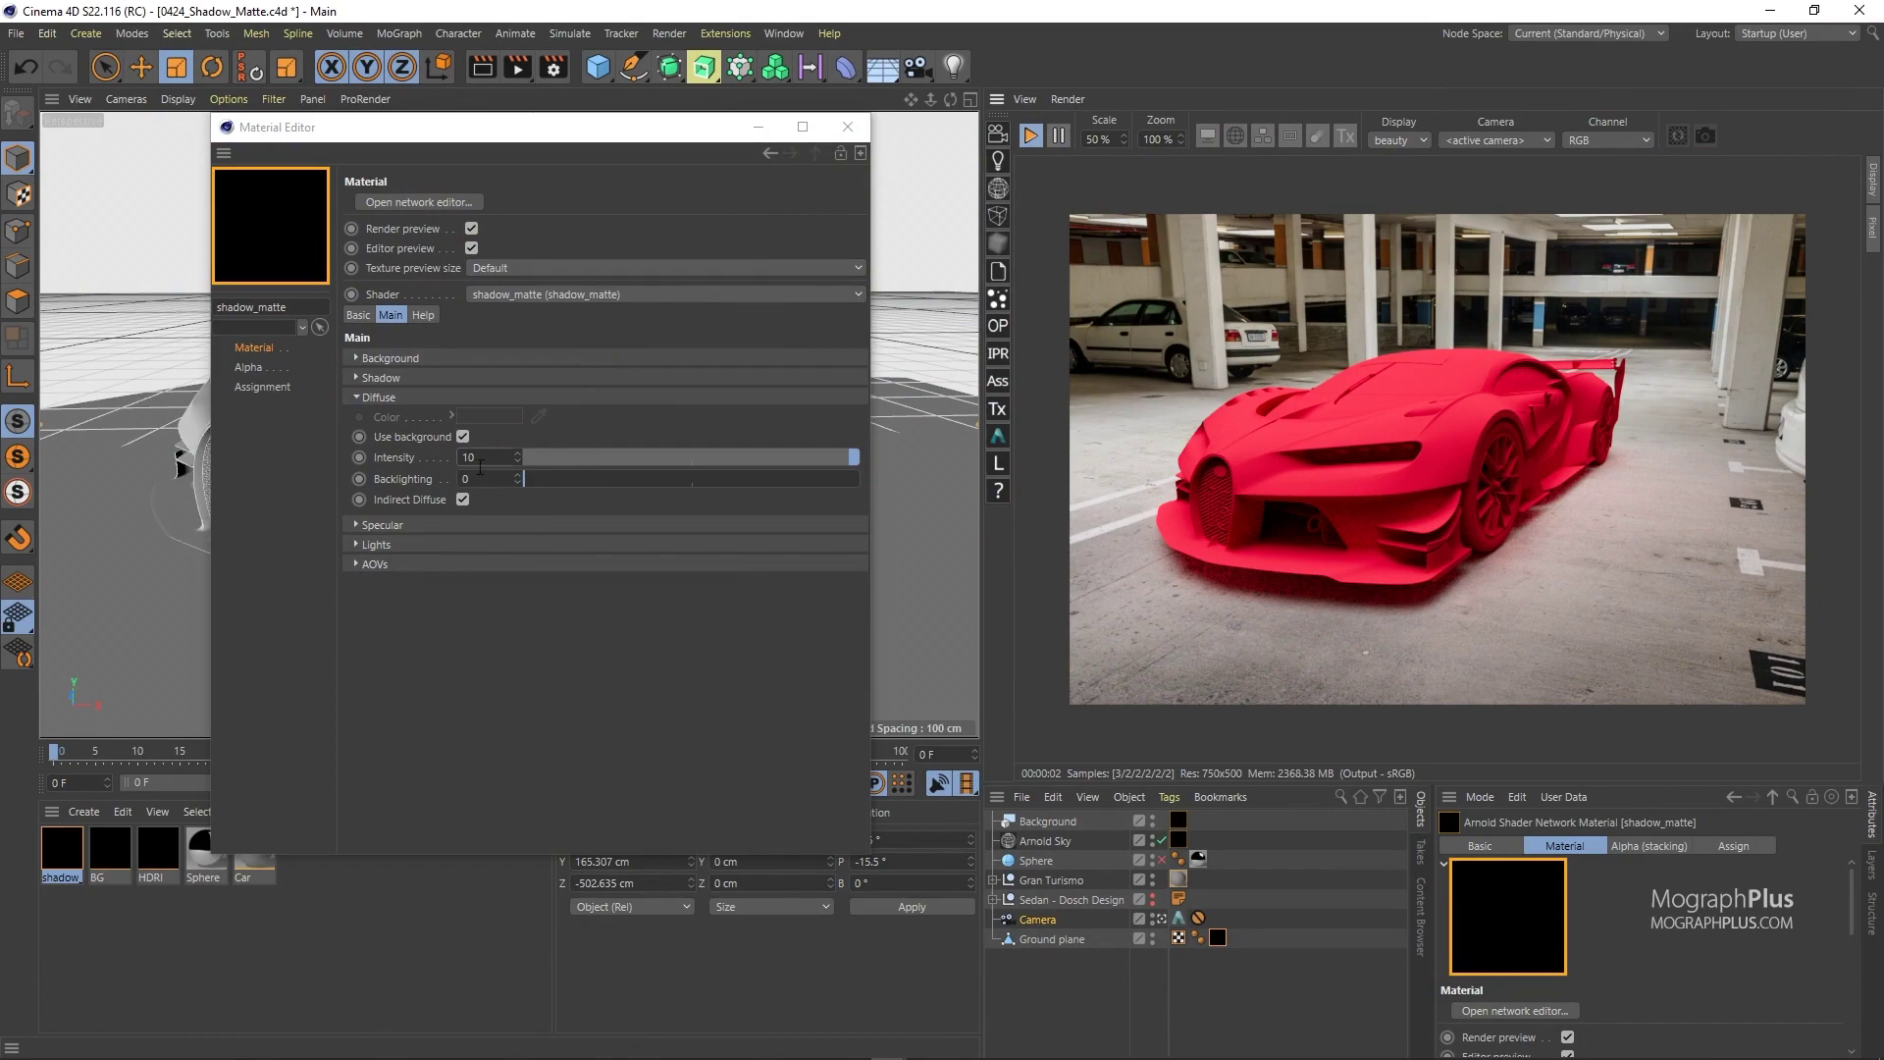
click(476, 456)
key(Return)
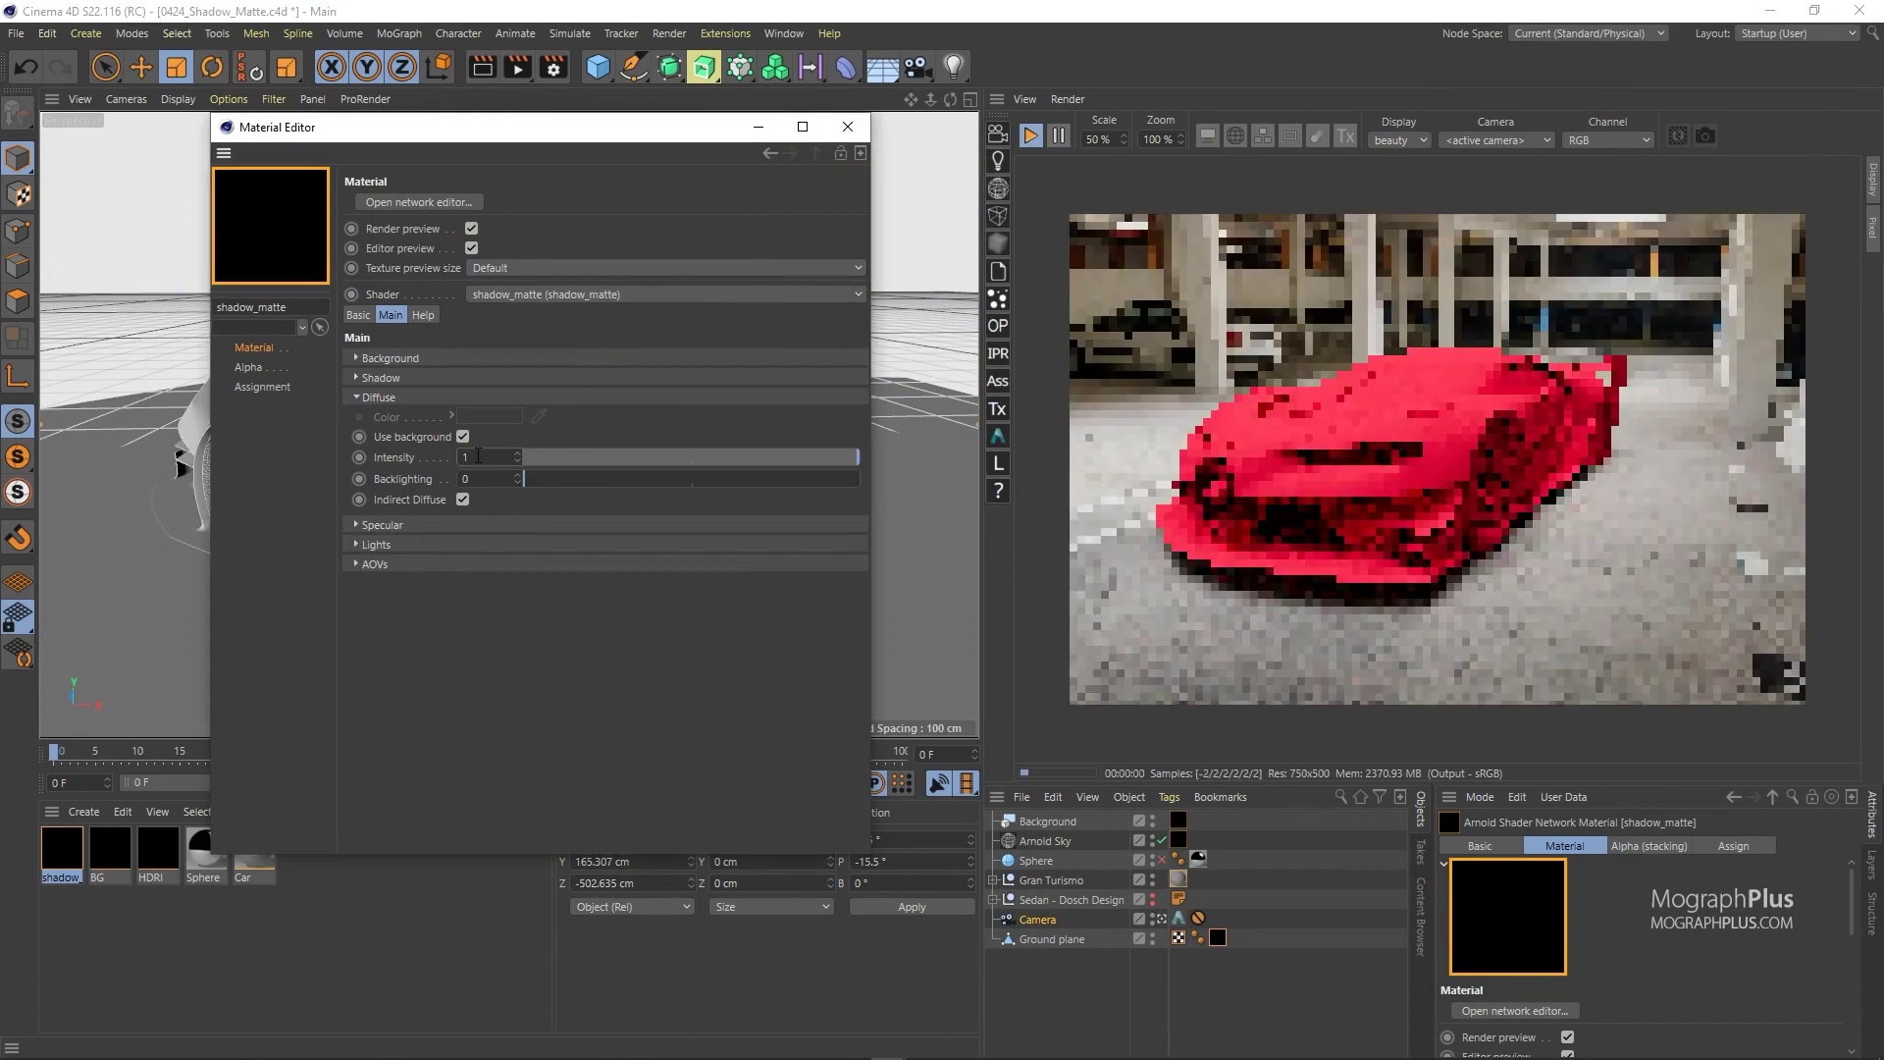
Enable Indirect Specular on the shadow matte with IOR 20 and test roughness values from 0 upward
click(396, 398)
click(388, 418)
click(462, 436)
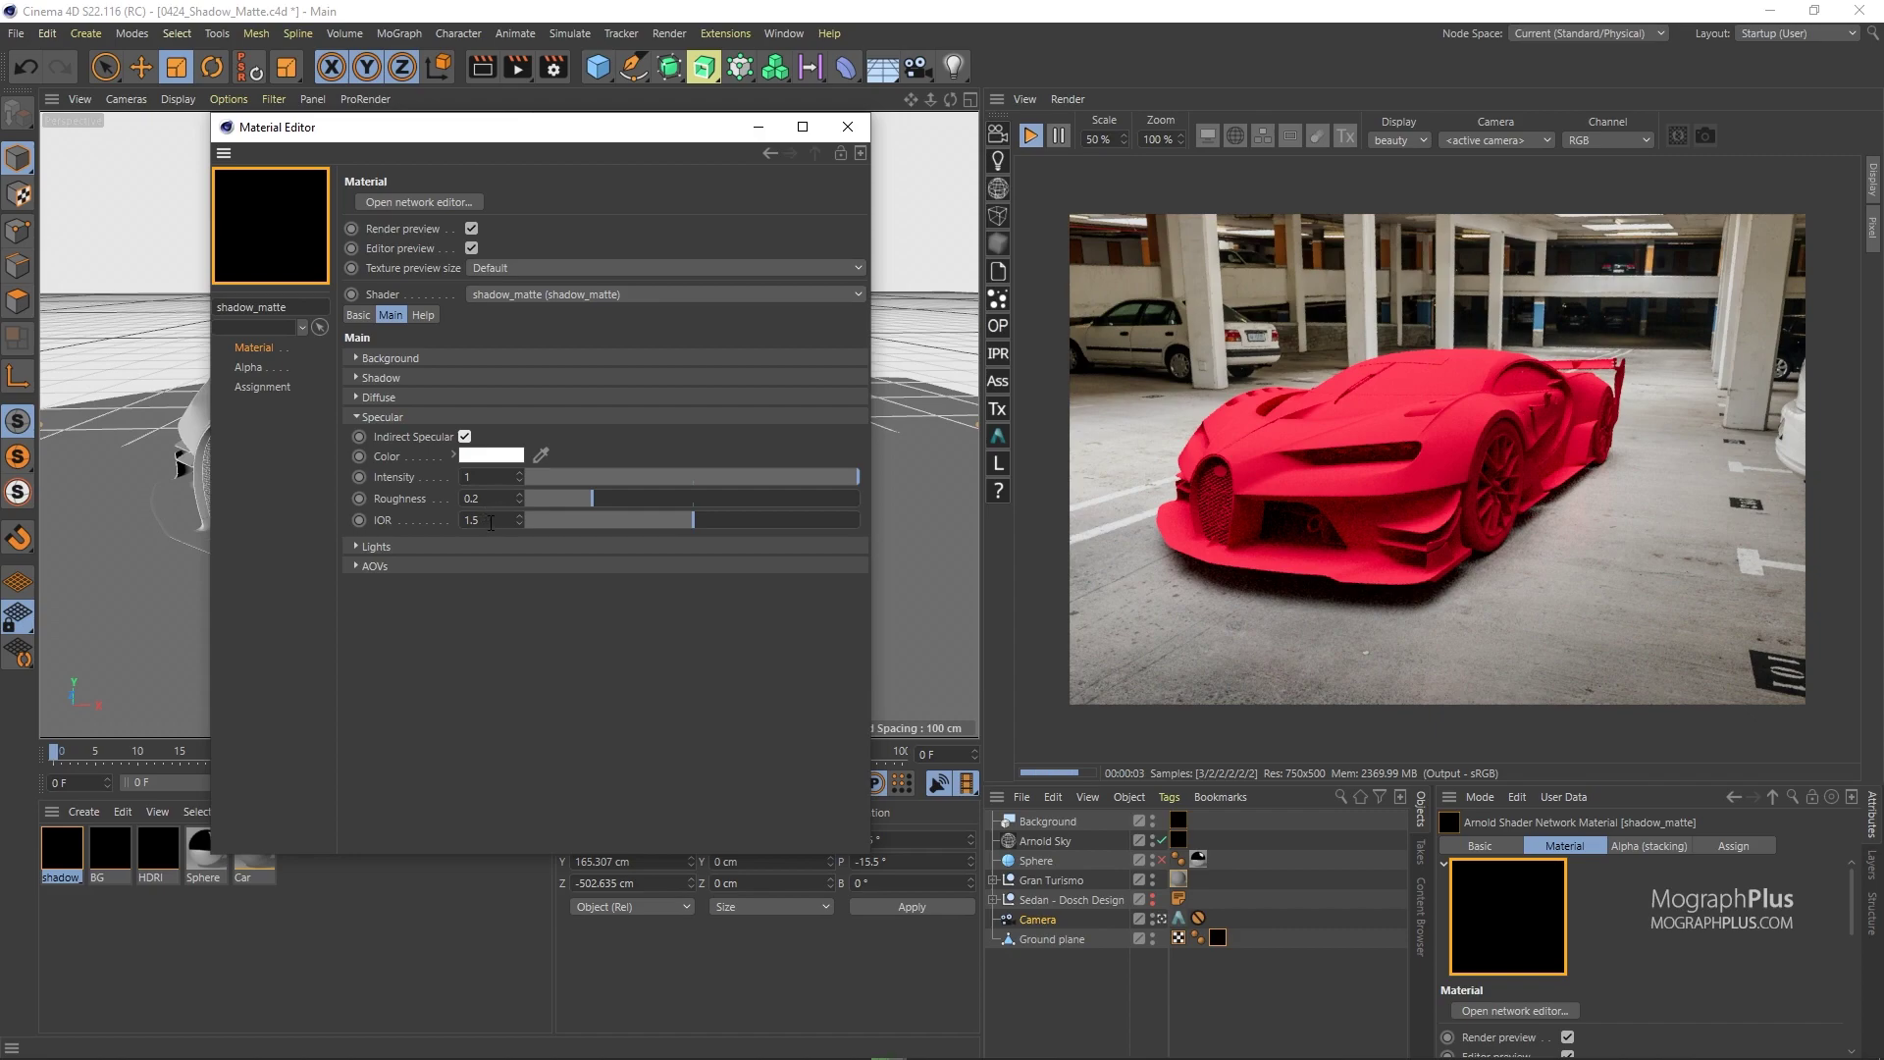
text(20)
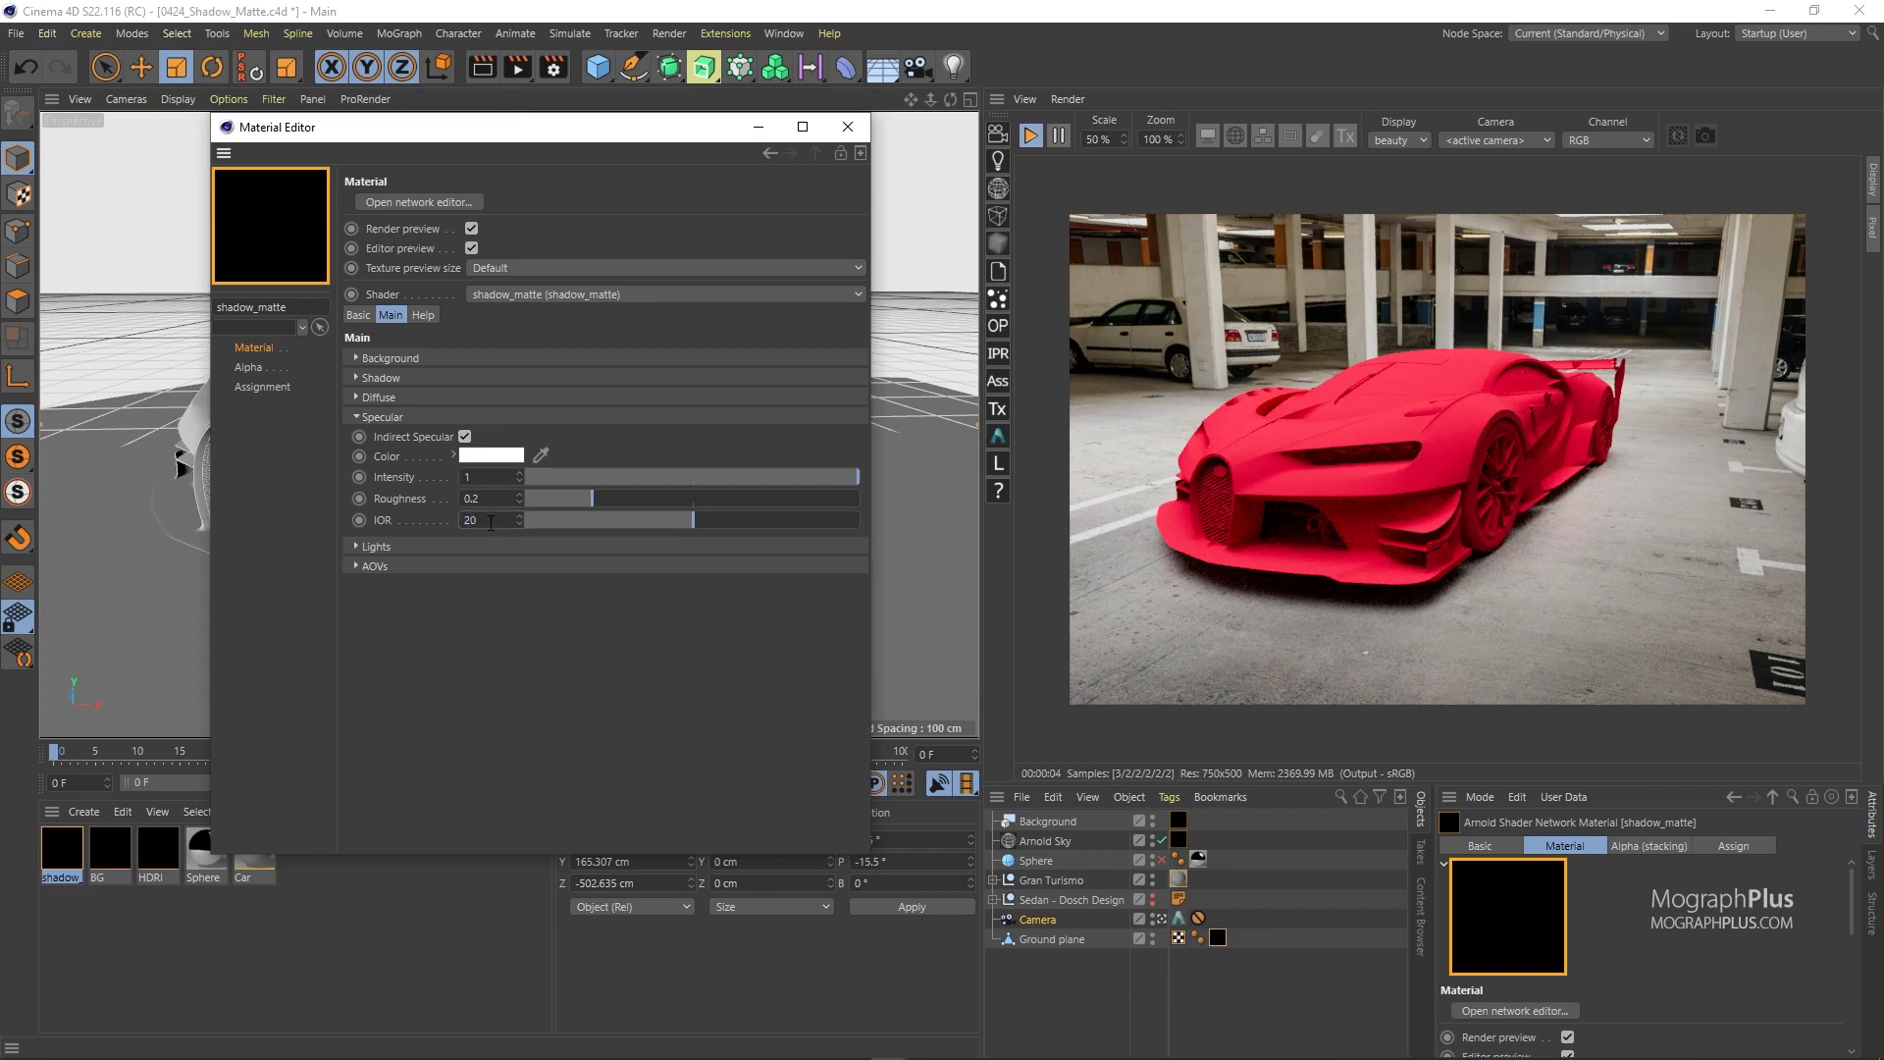
key(Return)
click(551, 499)
drag(551, 502, 524, 501)
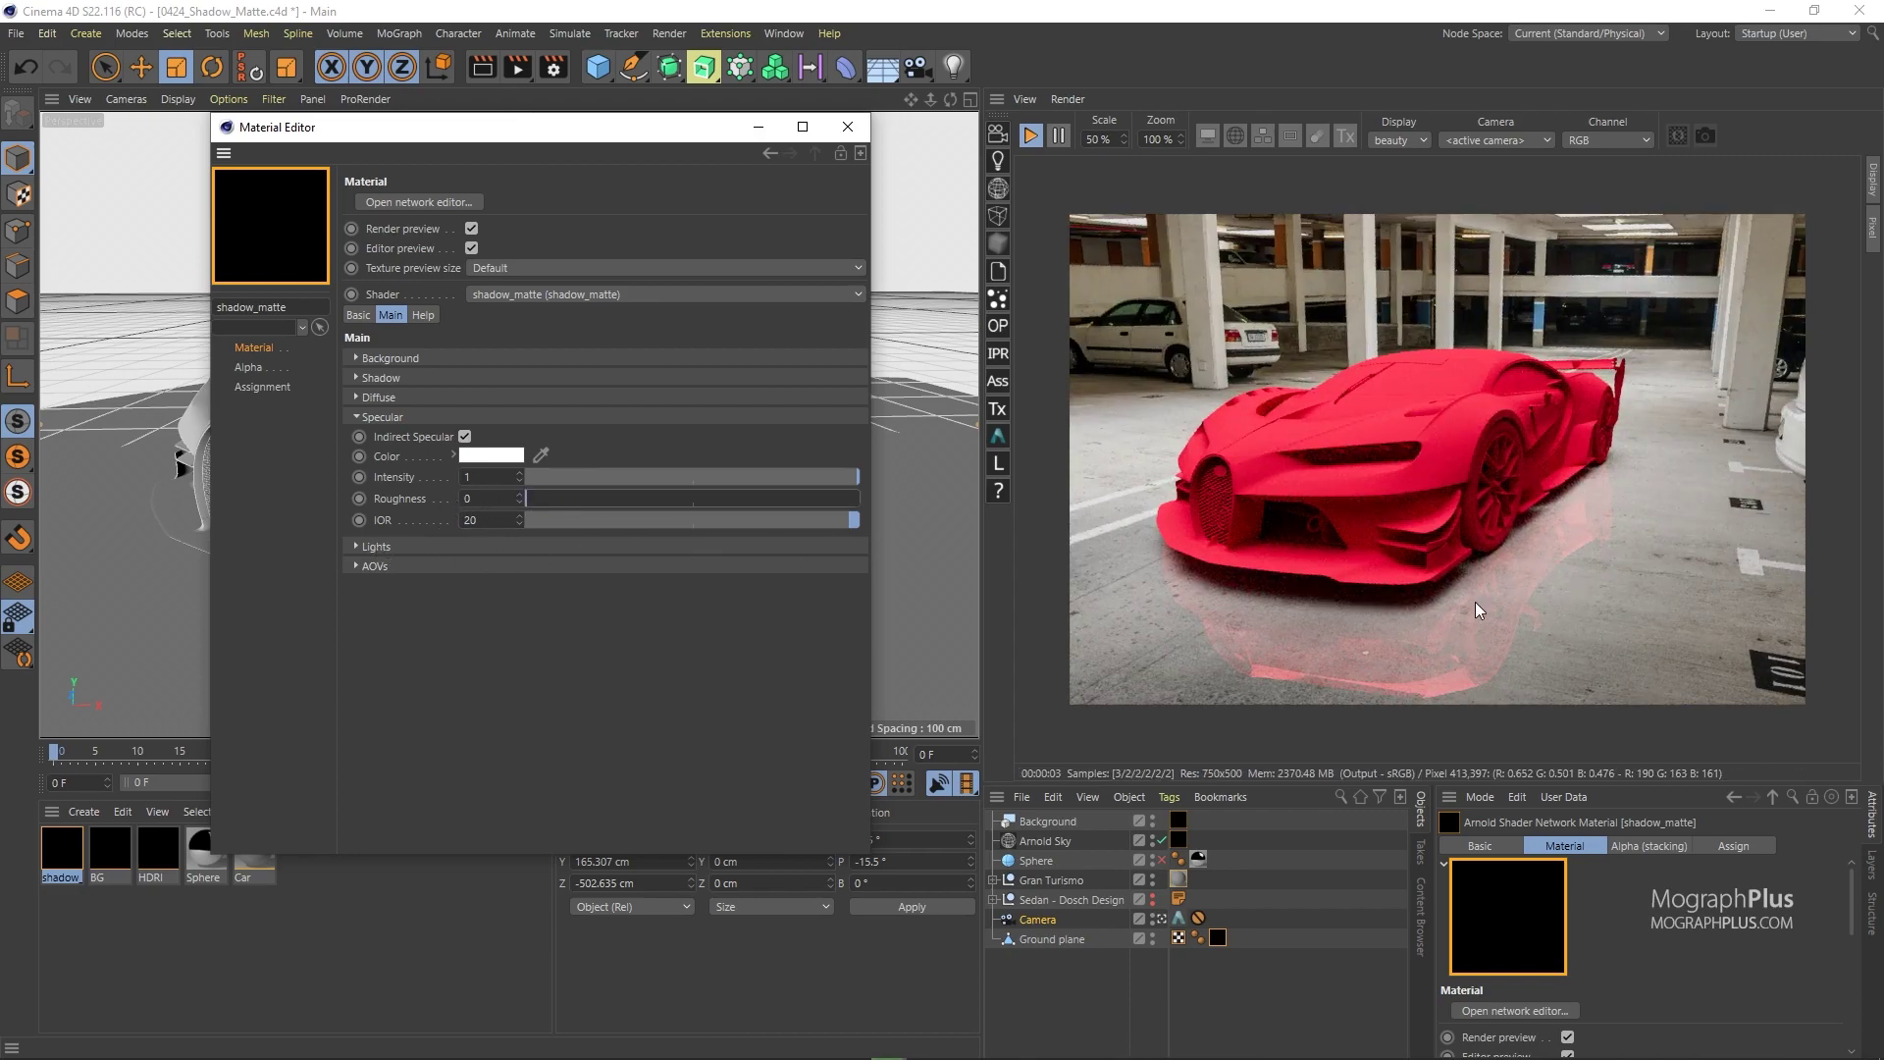
click(575, 498)
drag(575, 498, 387, 498)
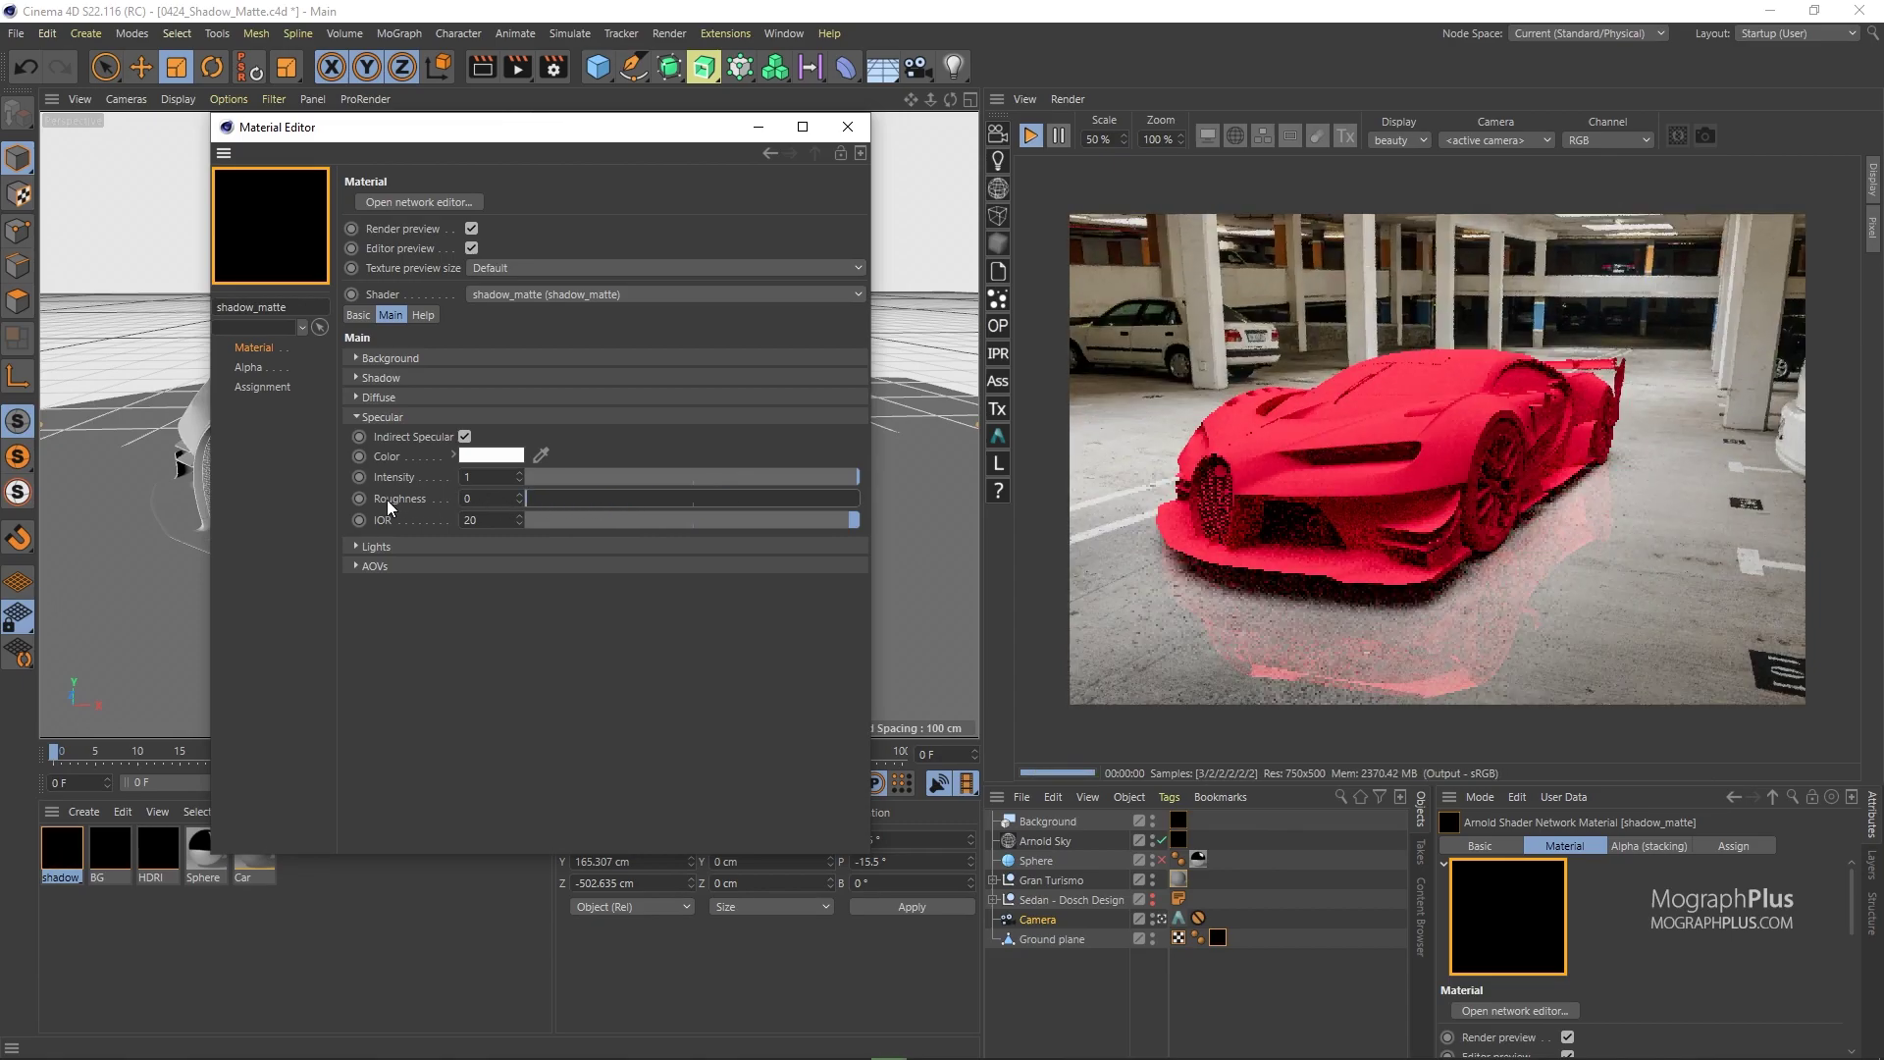
Restore the specular IOR to 1.5 and turn Indirect Specular off
click(481, 520)
text(1.5)
key(Return)
click(464, 436)
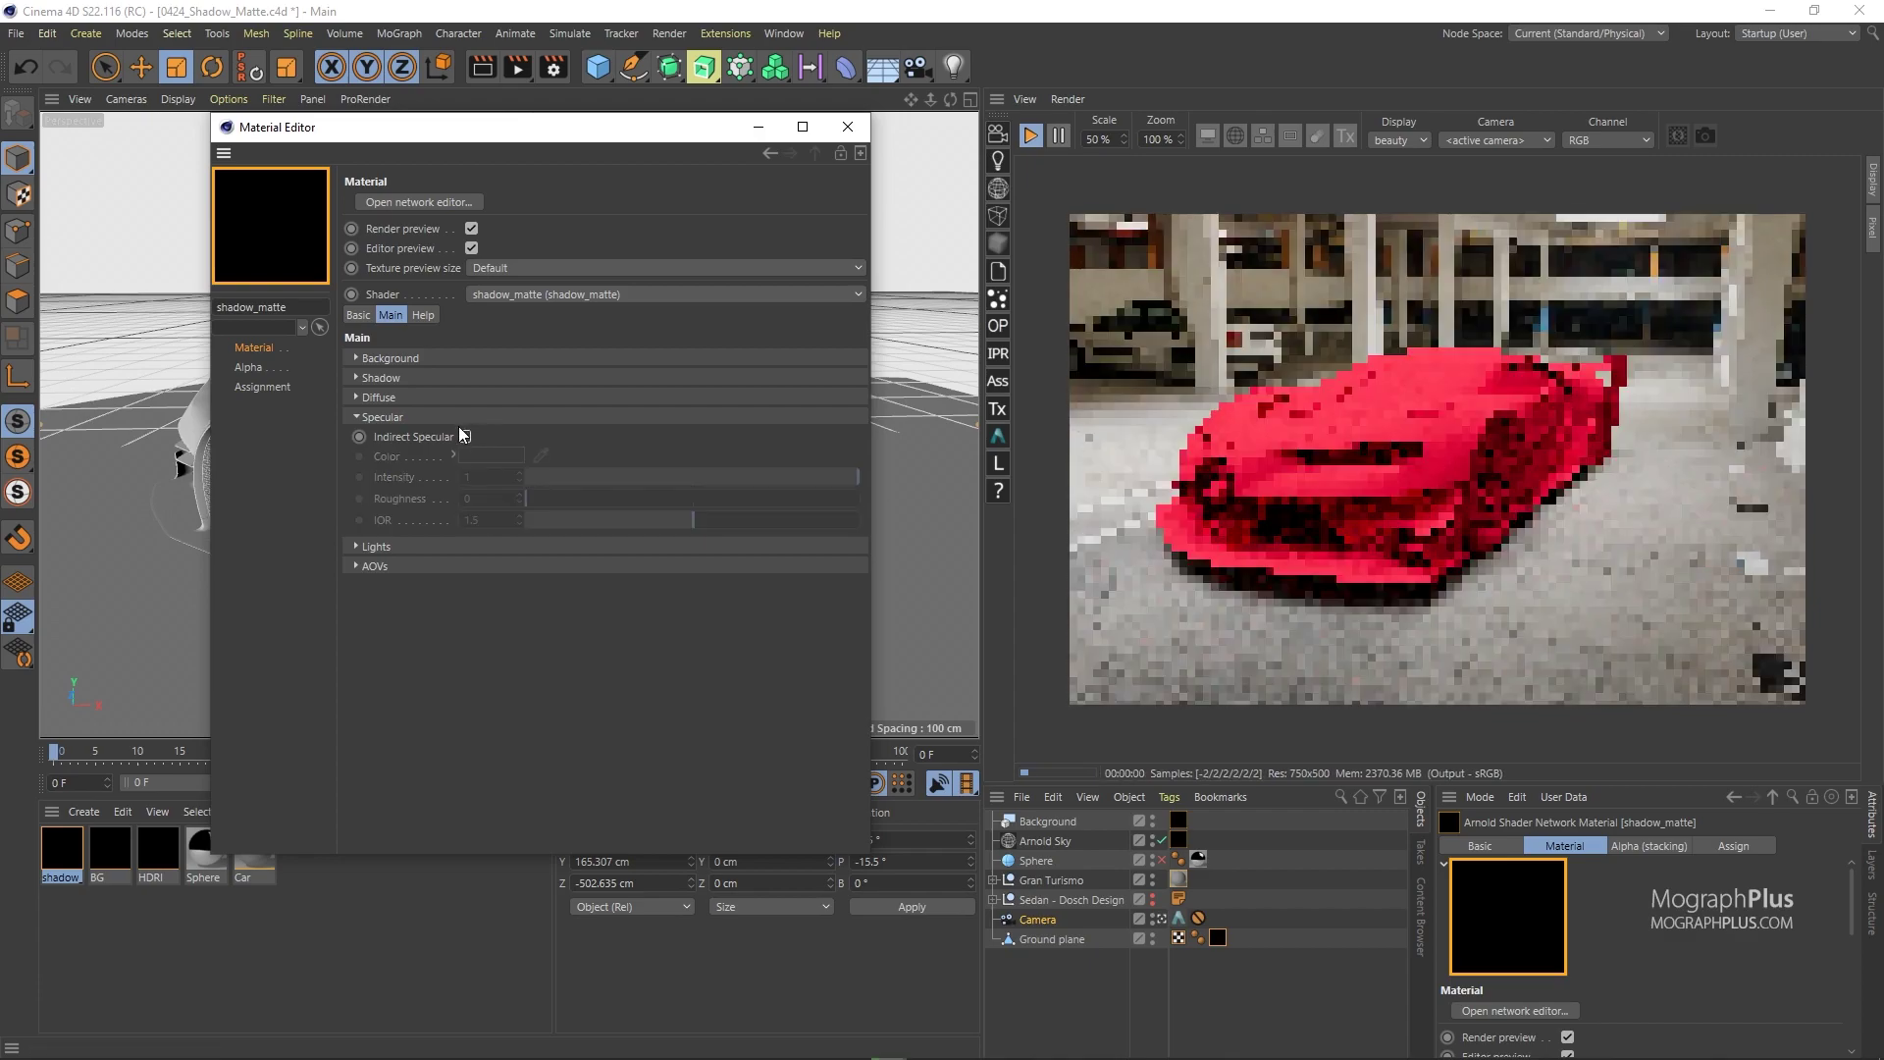
Switch the shadow matte's Background source to background_color
click(453, 416)
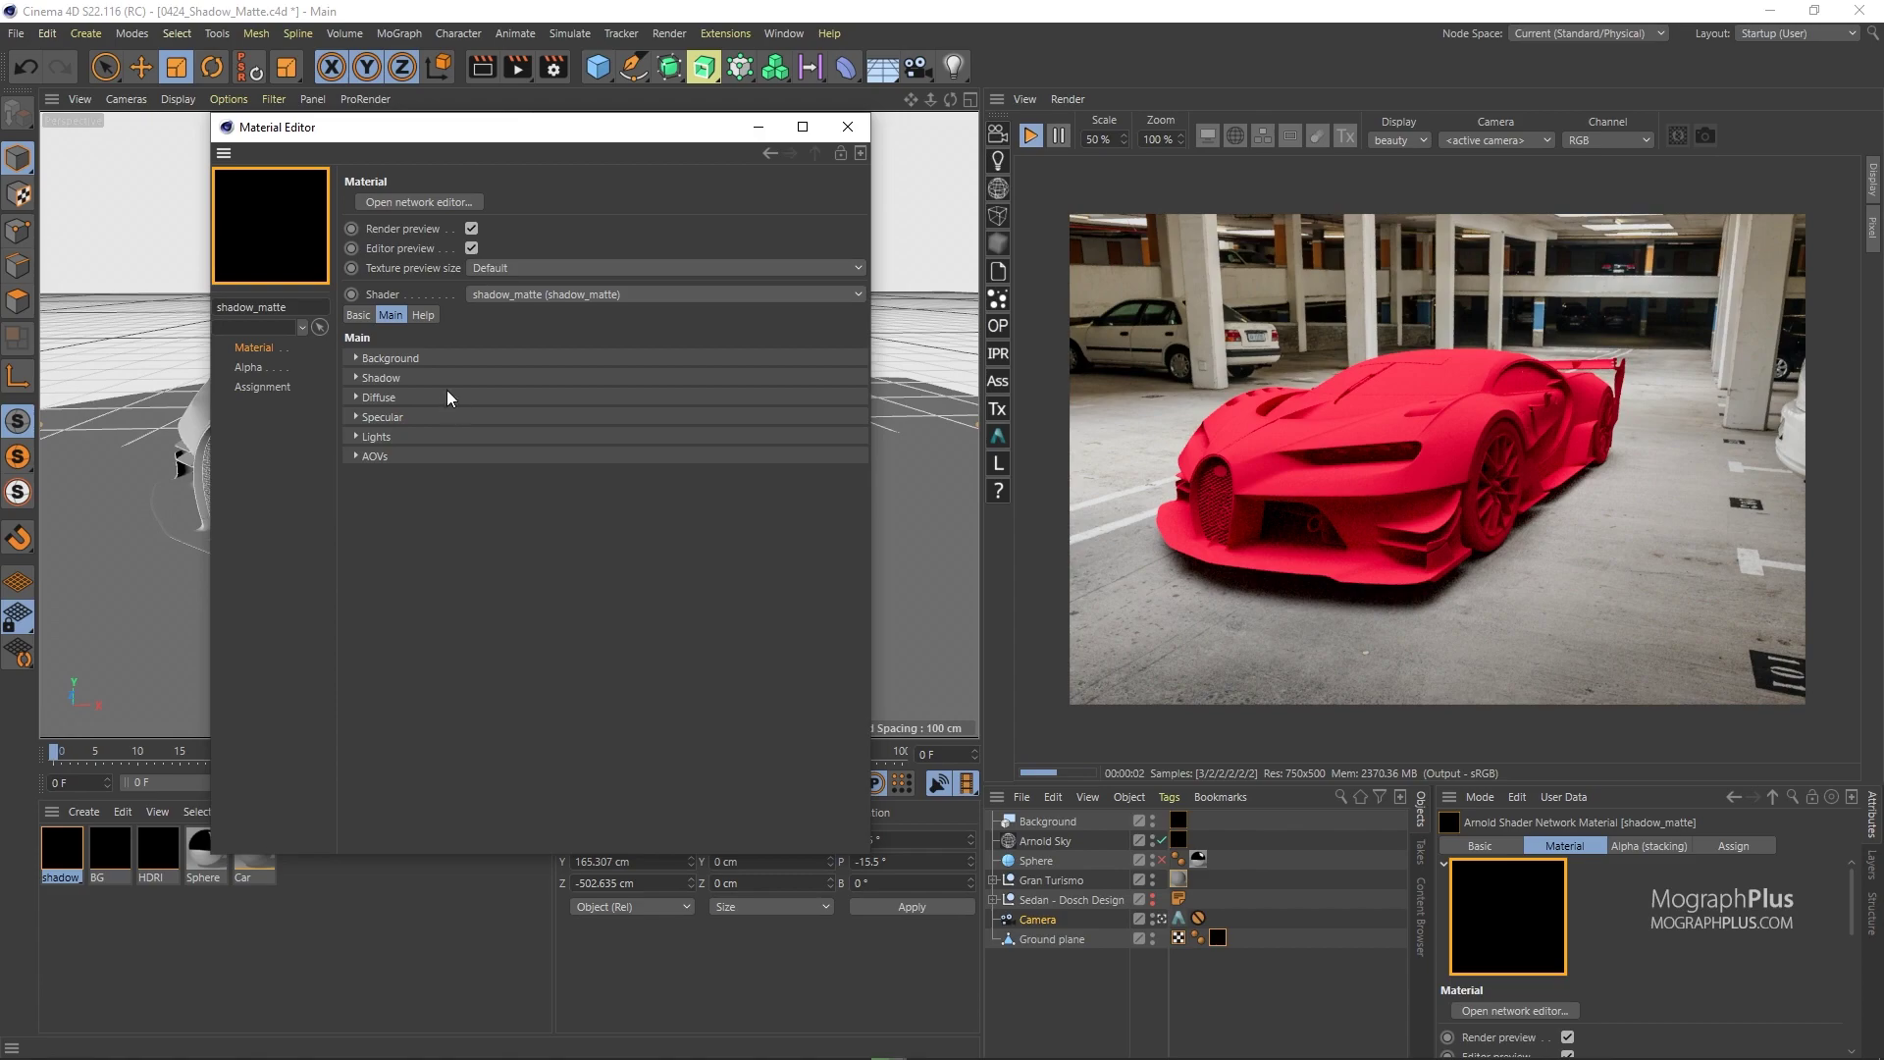
click(429, 357)
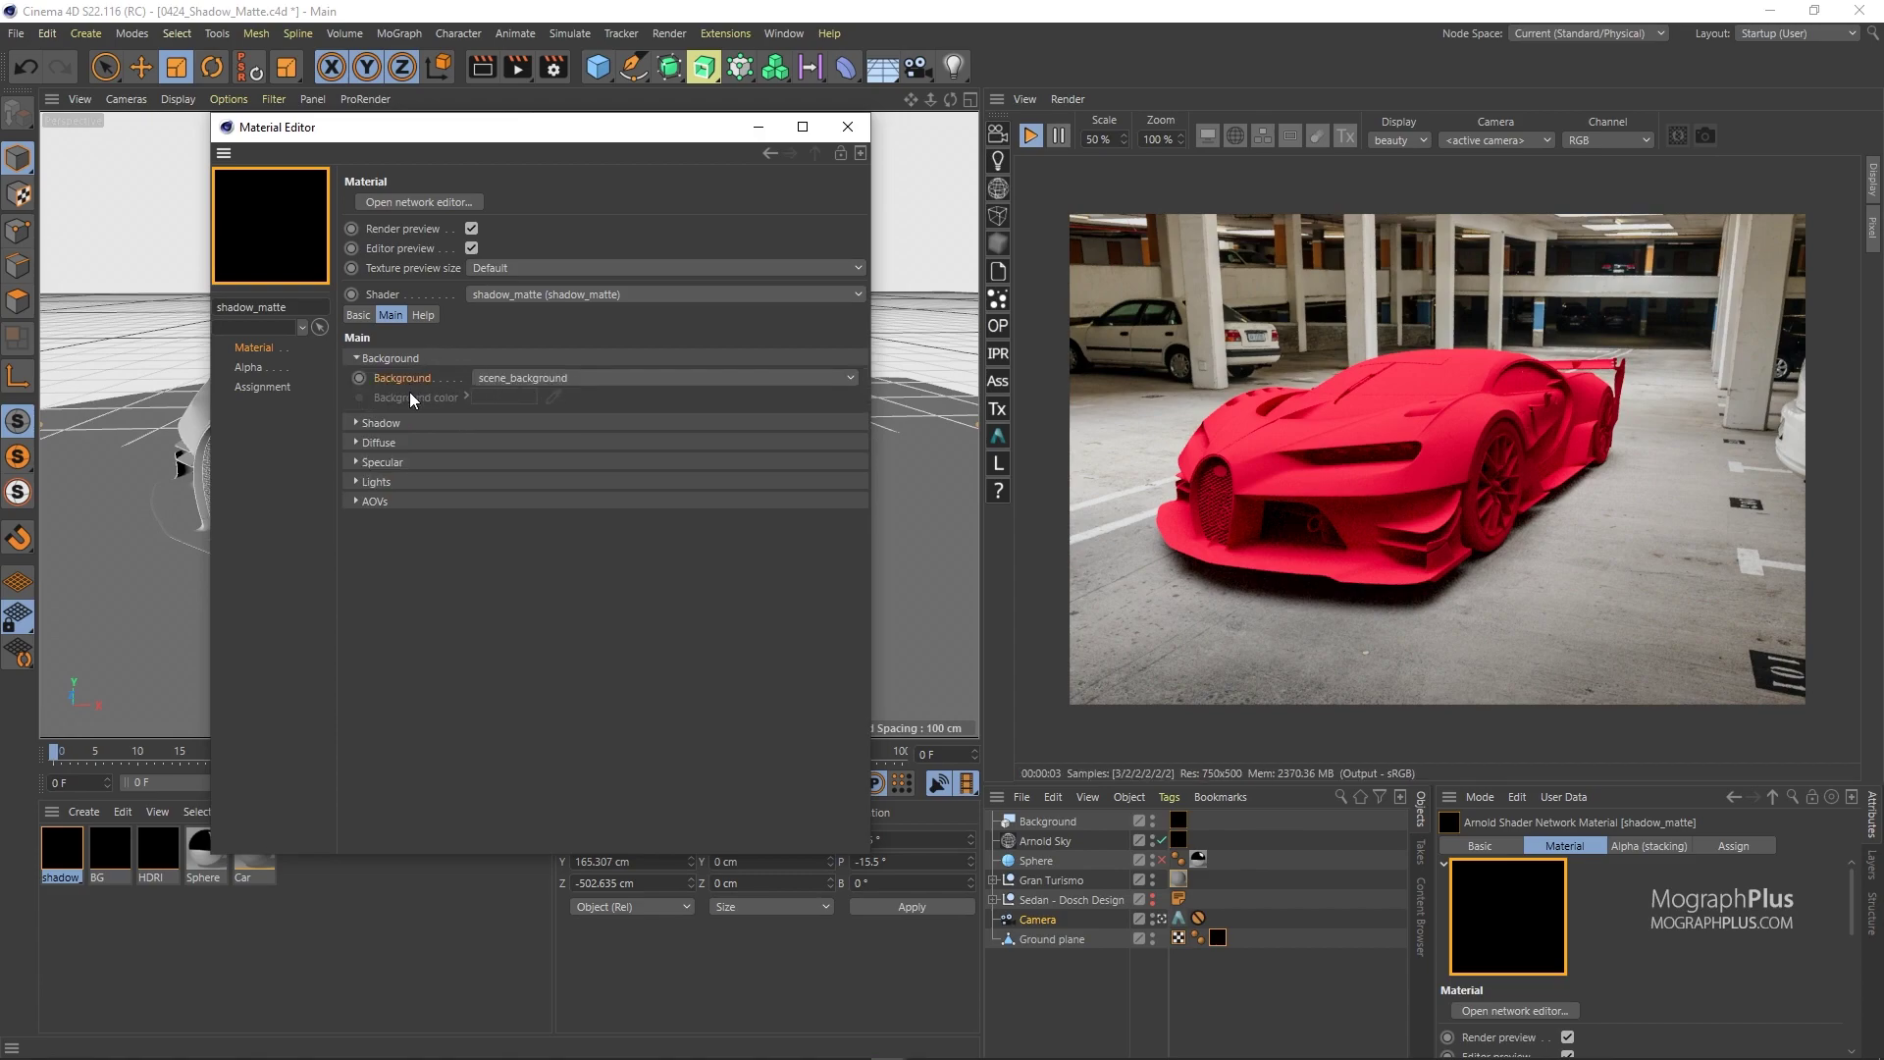
click(1060, 821)
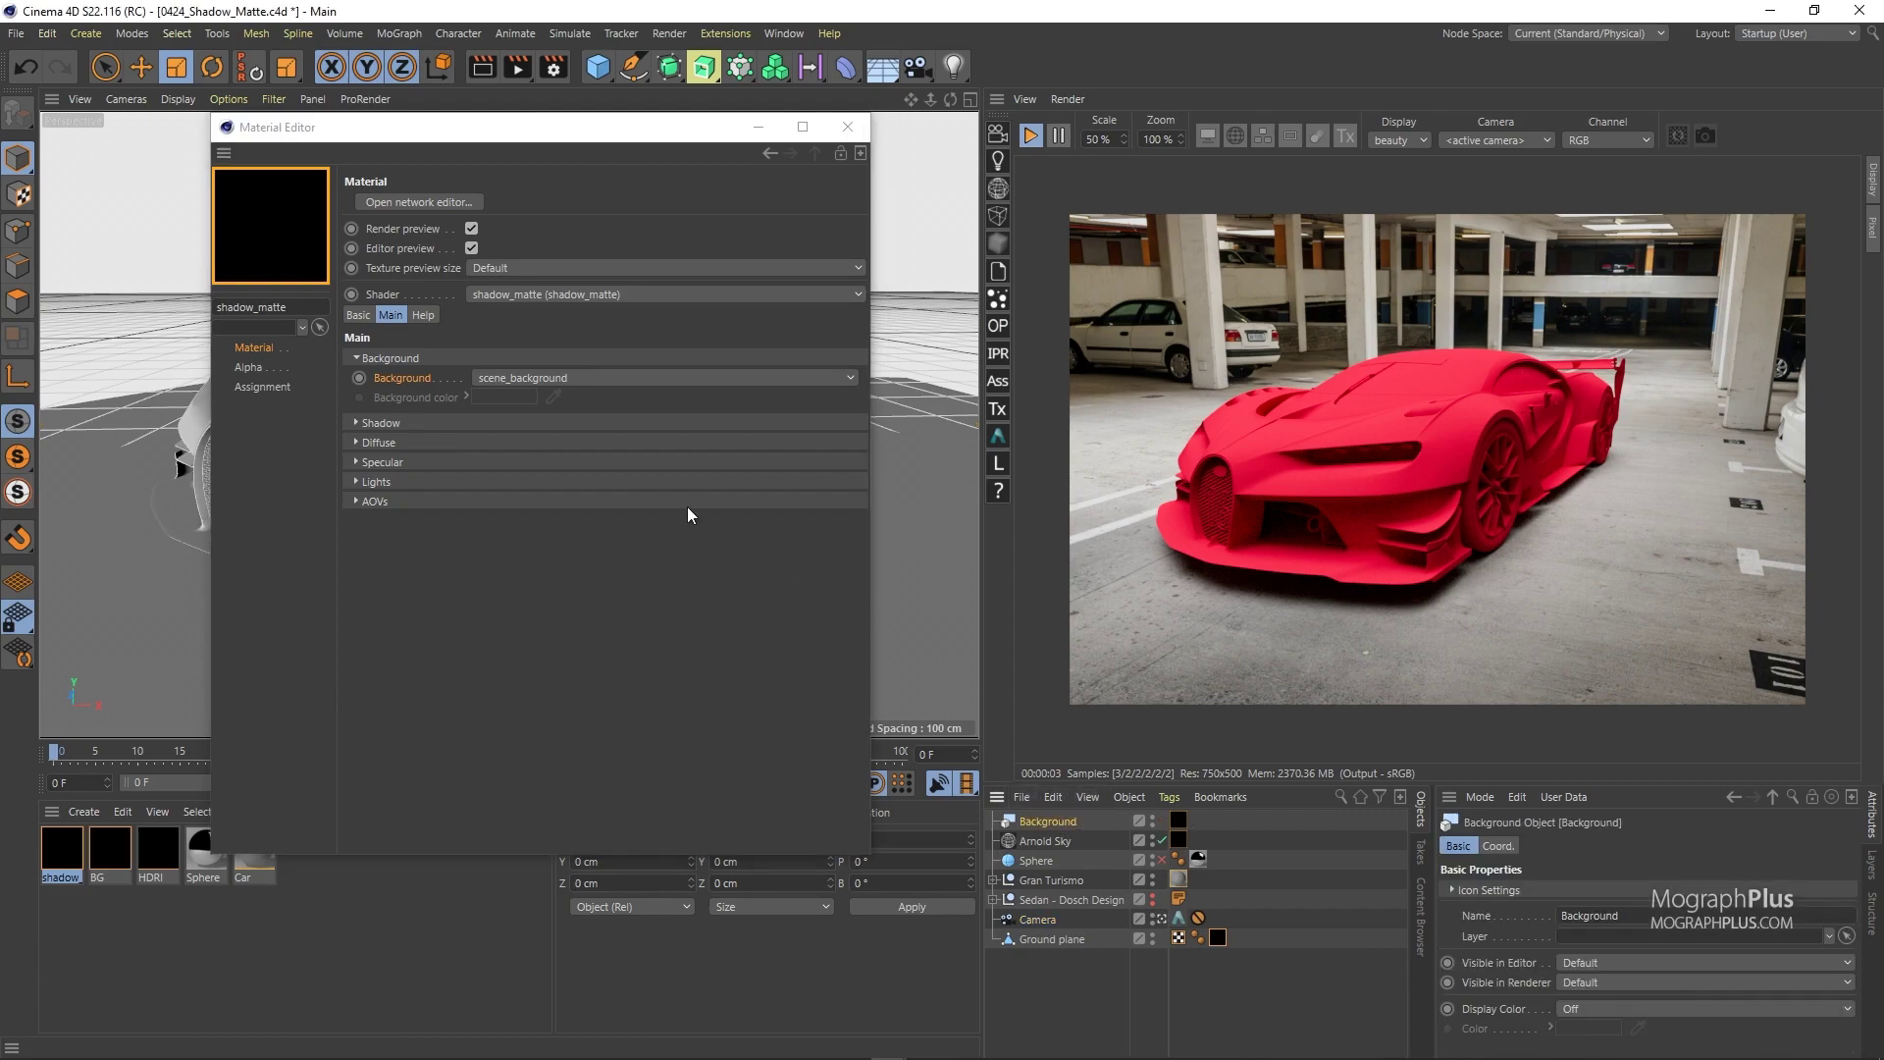
click(428, 386)
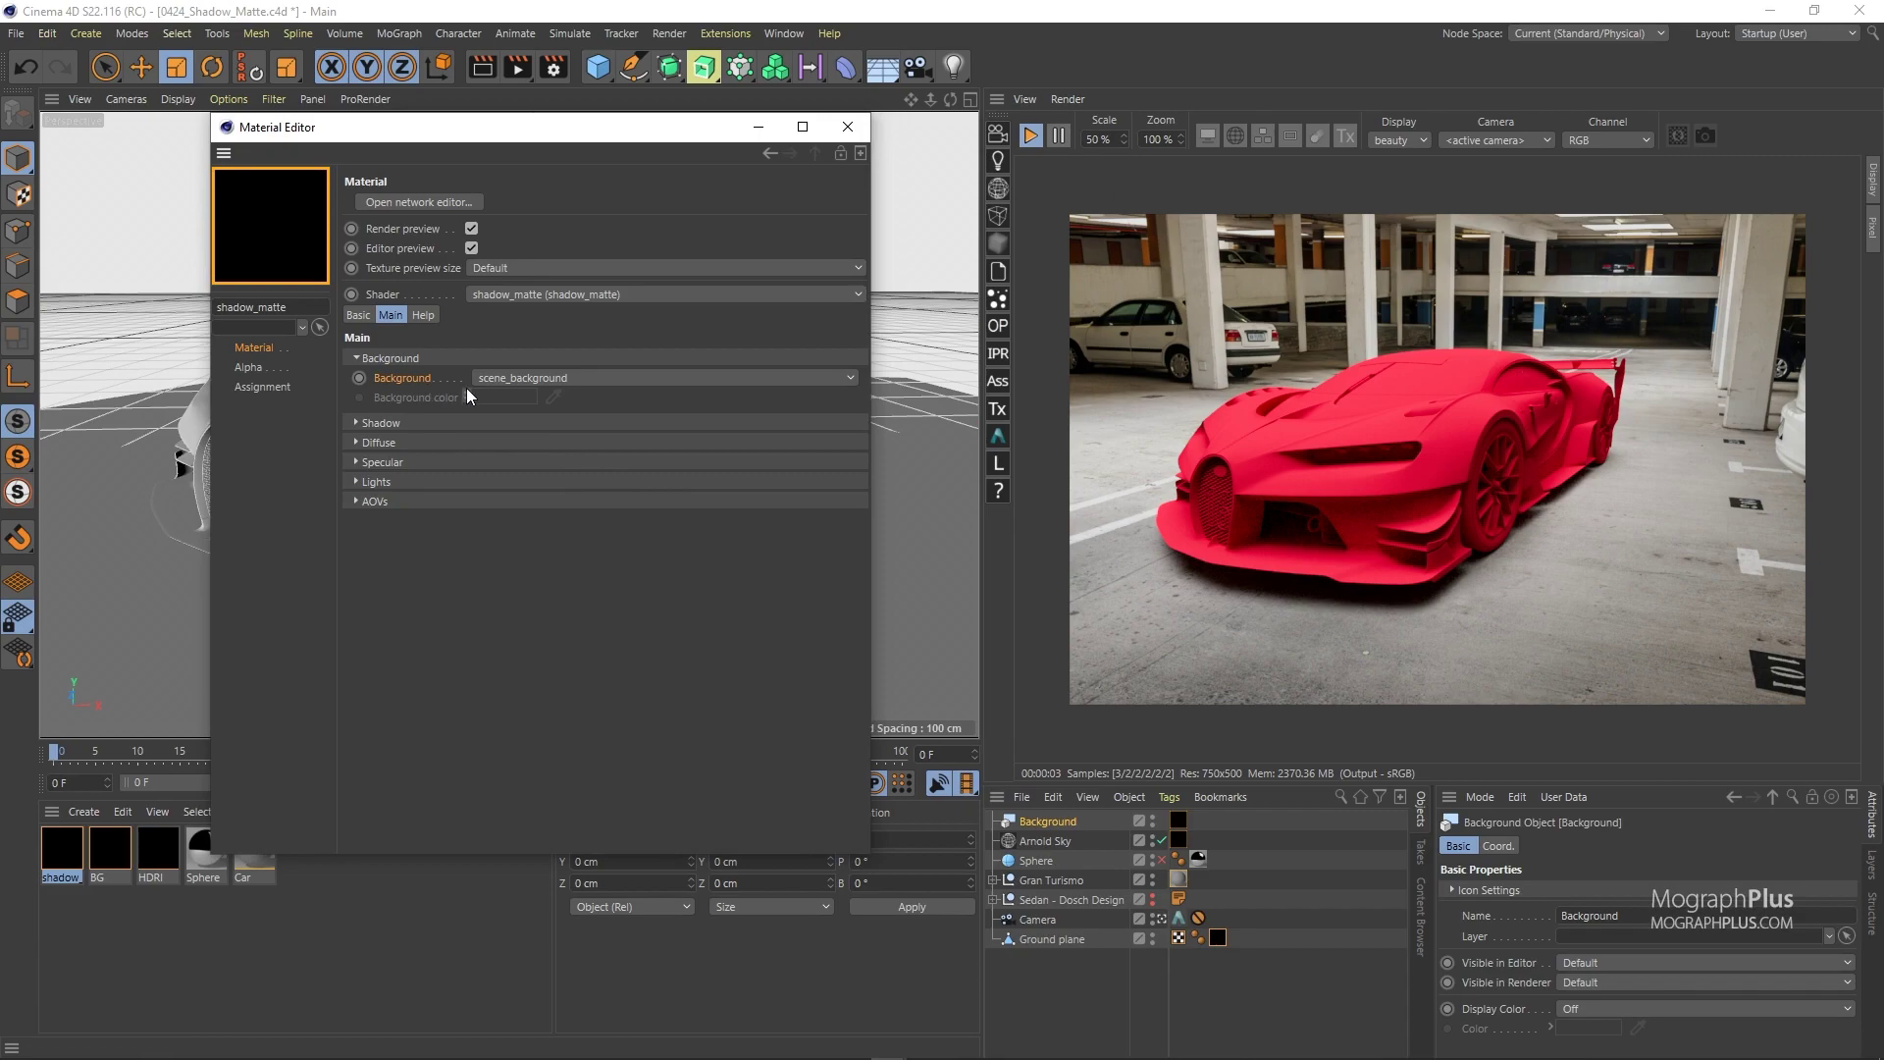
click(545, 382)
click(545, 414)
Pick a light blue as the background colour and apply it
click(509, 401)
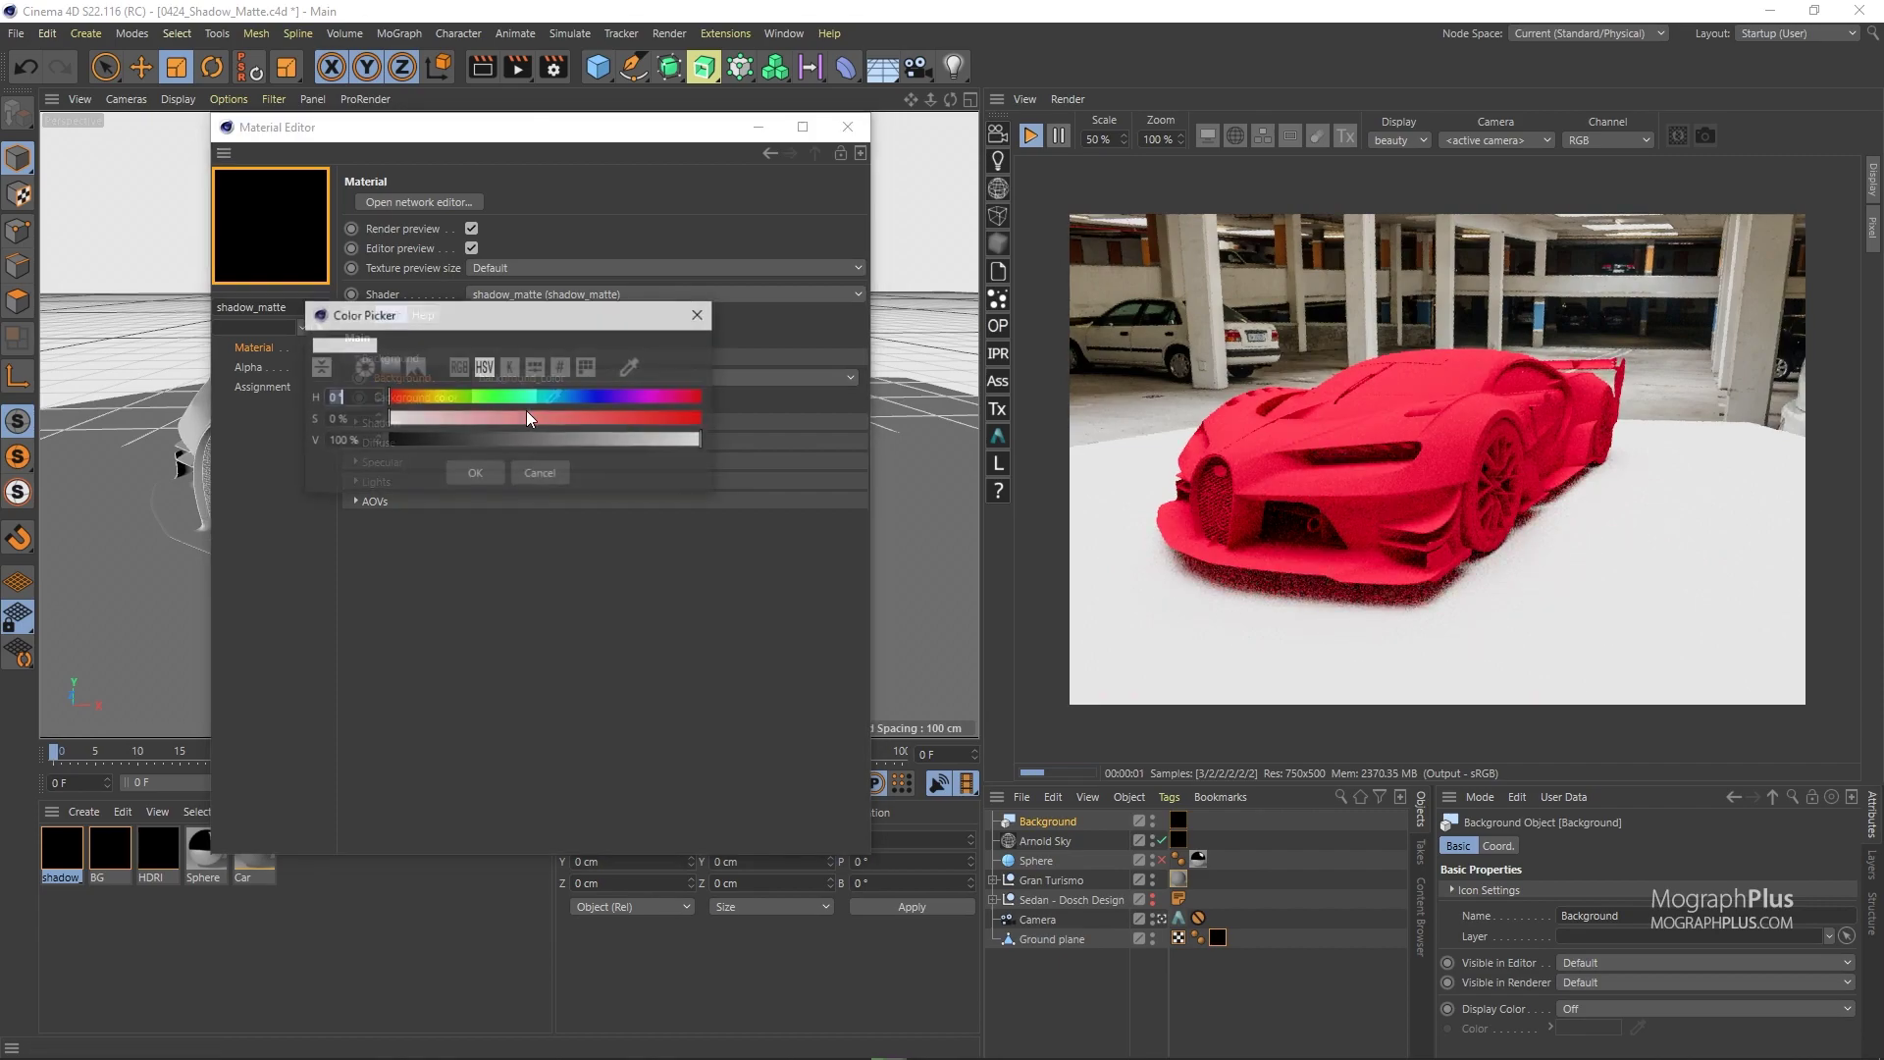
drag(534, 396, 577, 397)
click(581, 418)
click(475, 473)
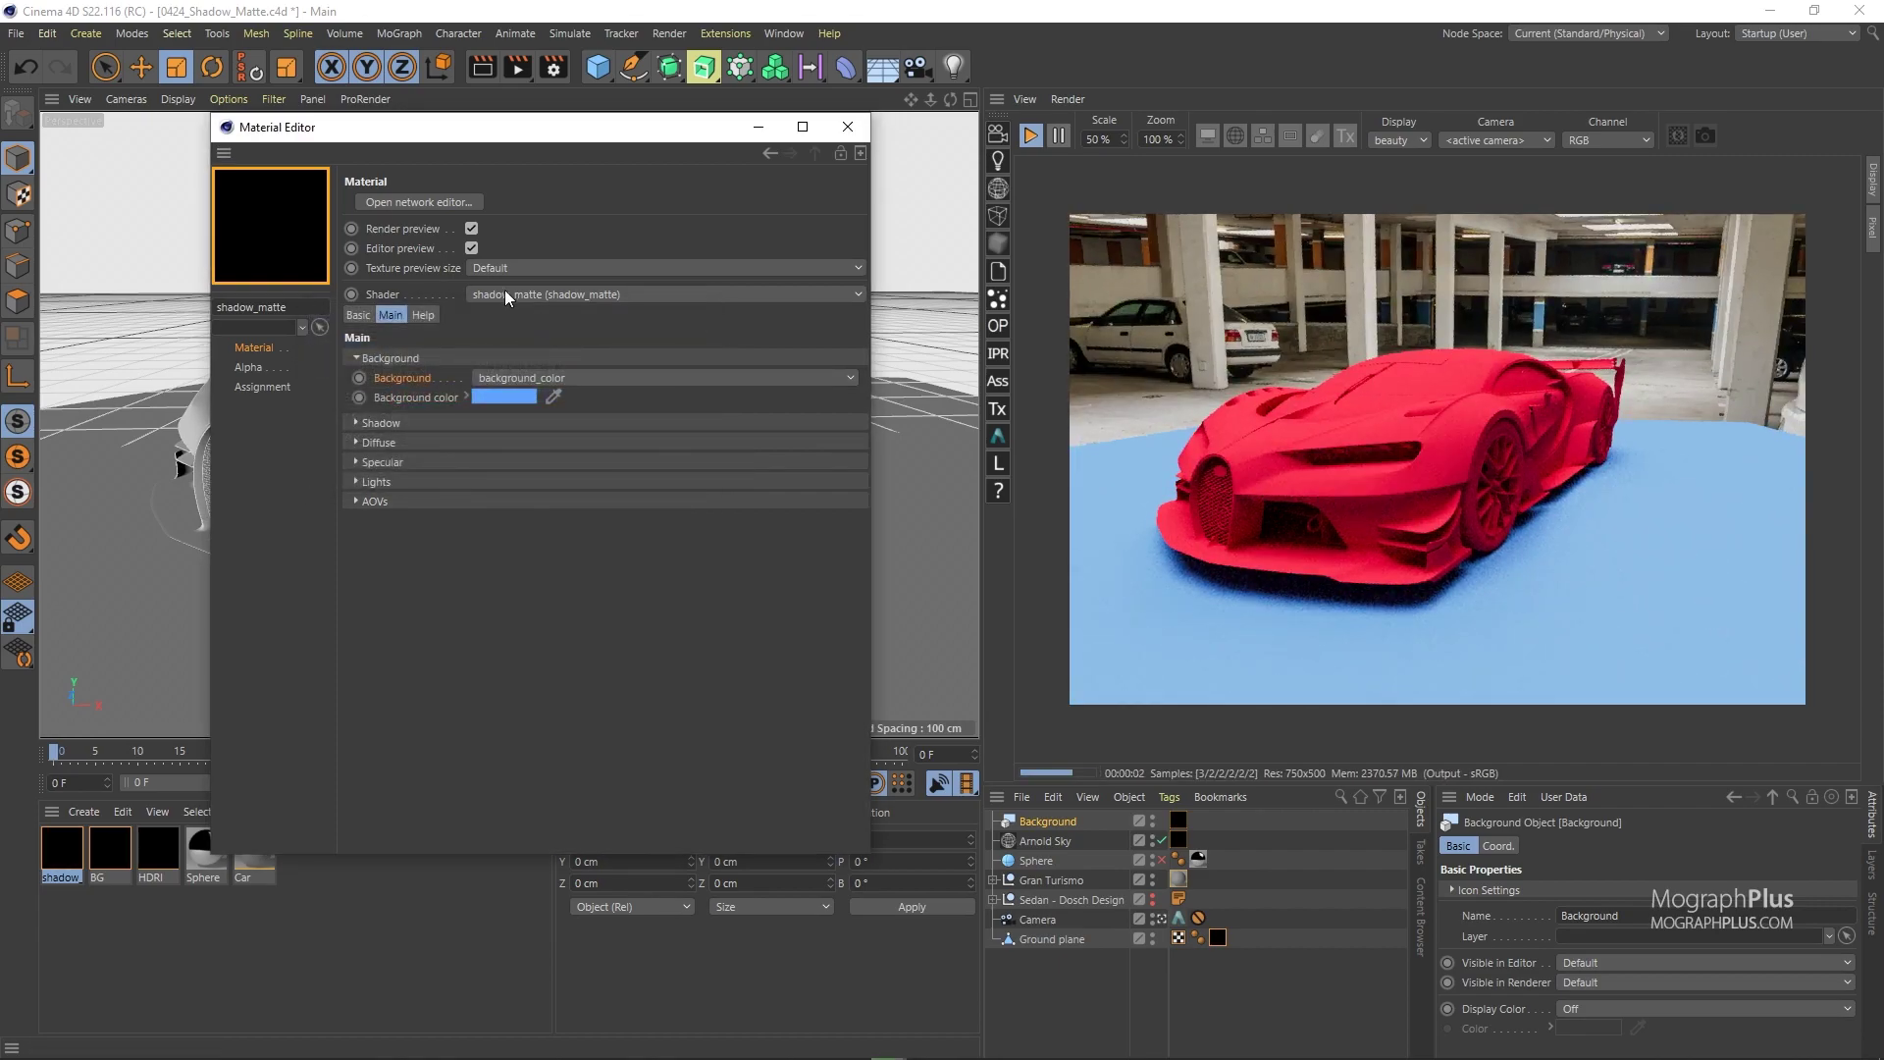
Open the shadow_matte node network and add the BG material as a reference node
click(437, 201)
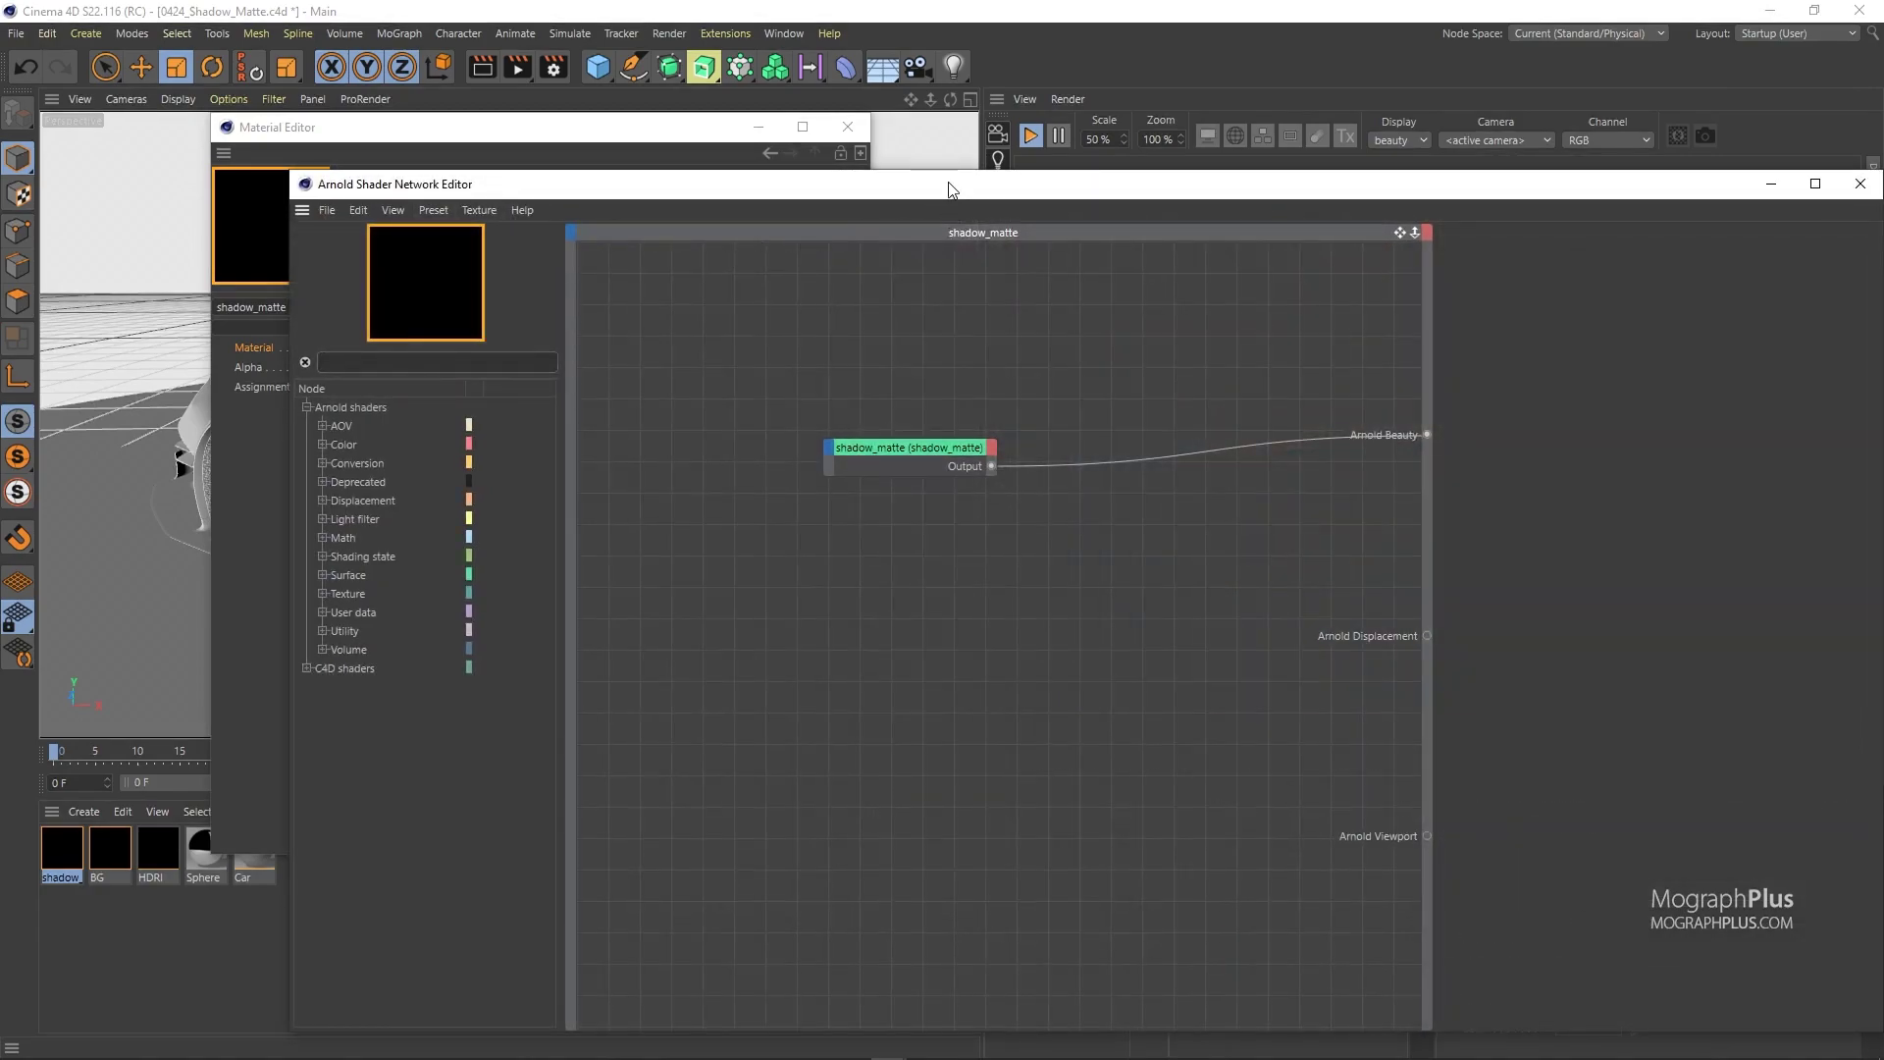
drag(944, 172, 986, 475)
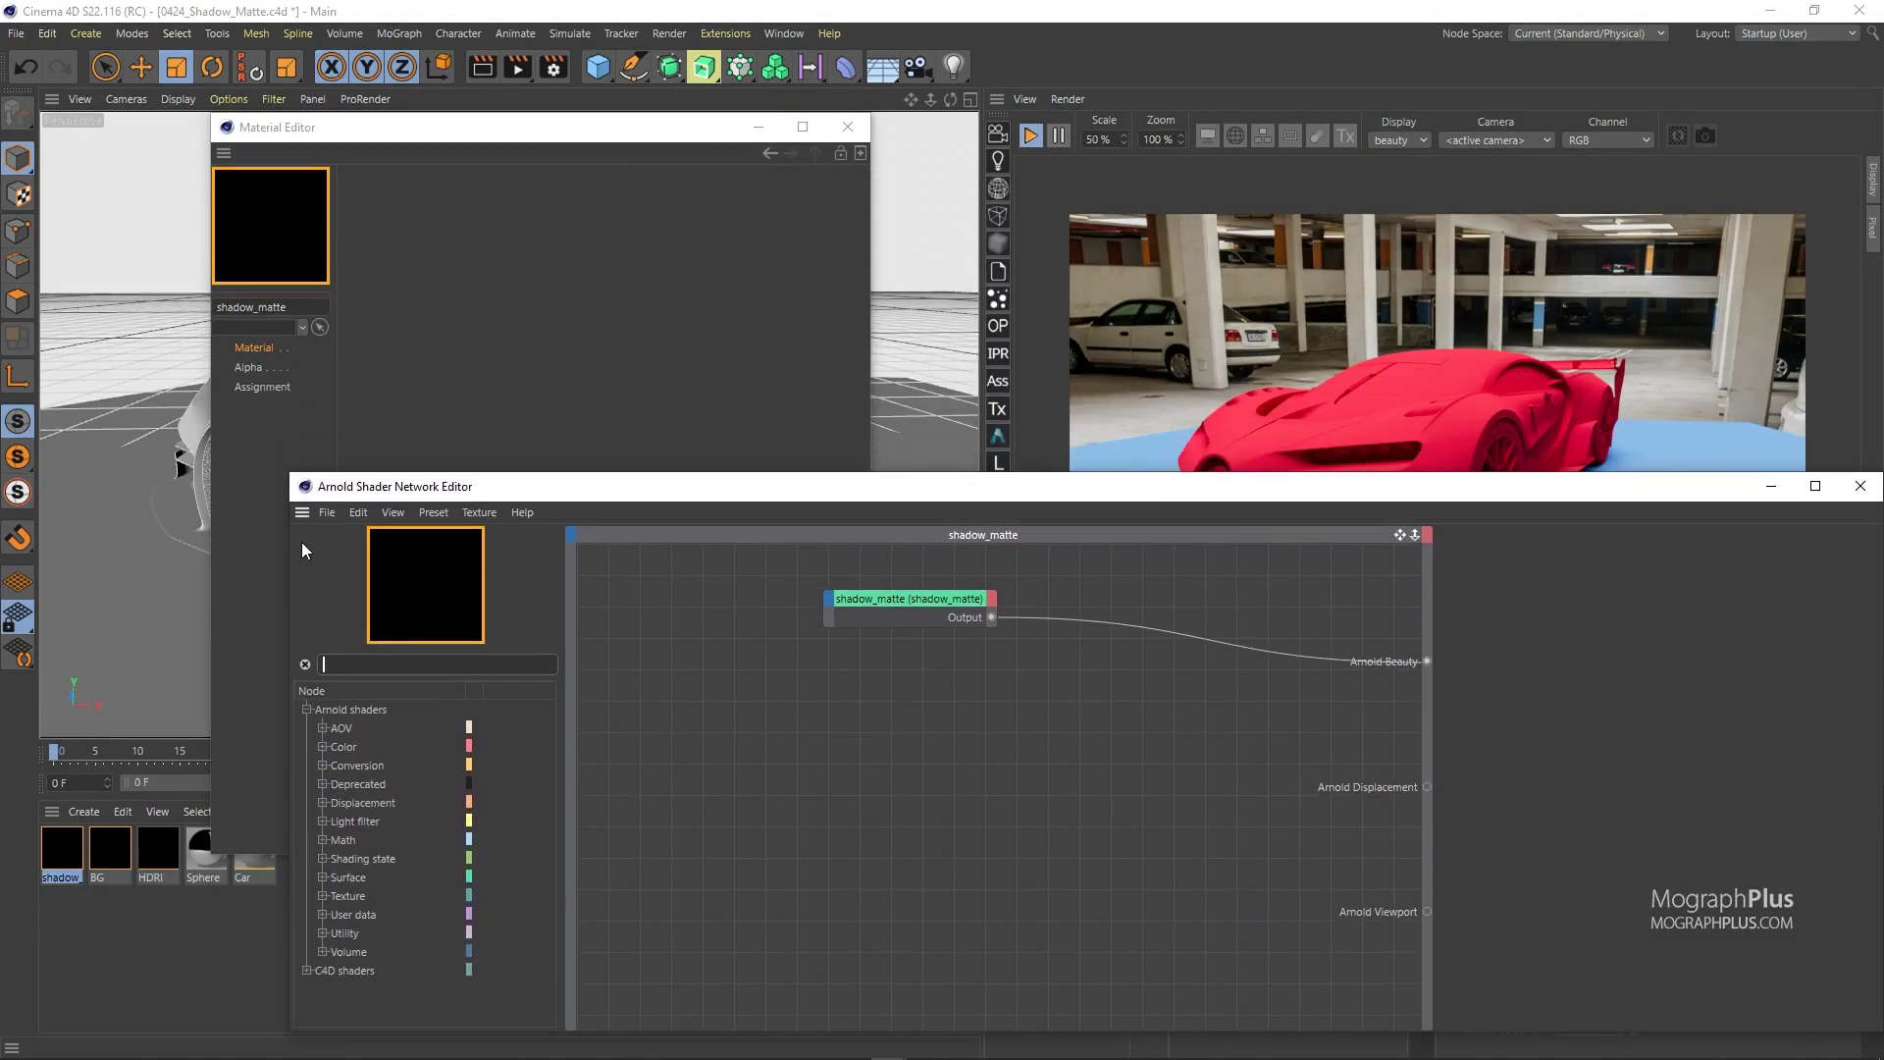
drag(290, 547, 559, 558)
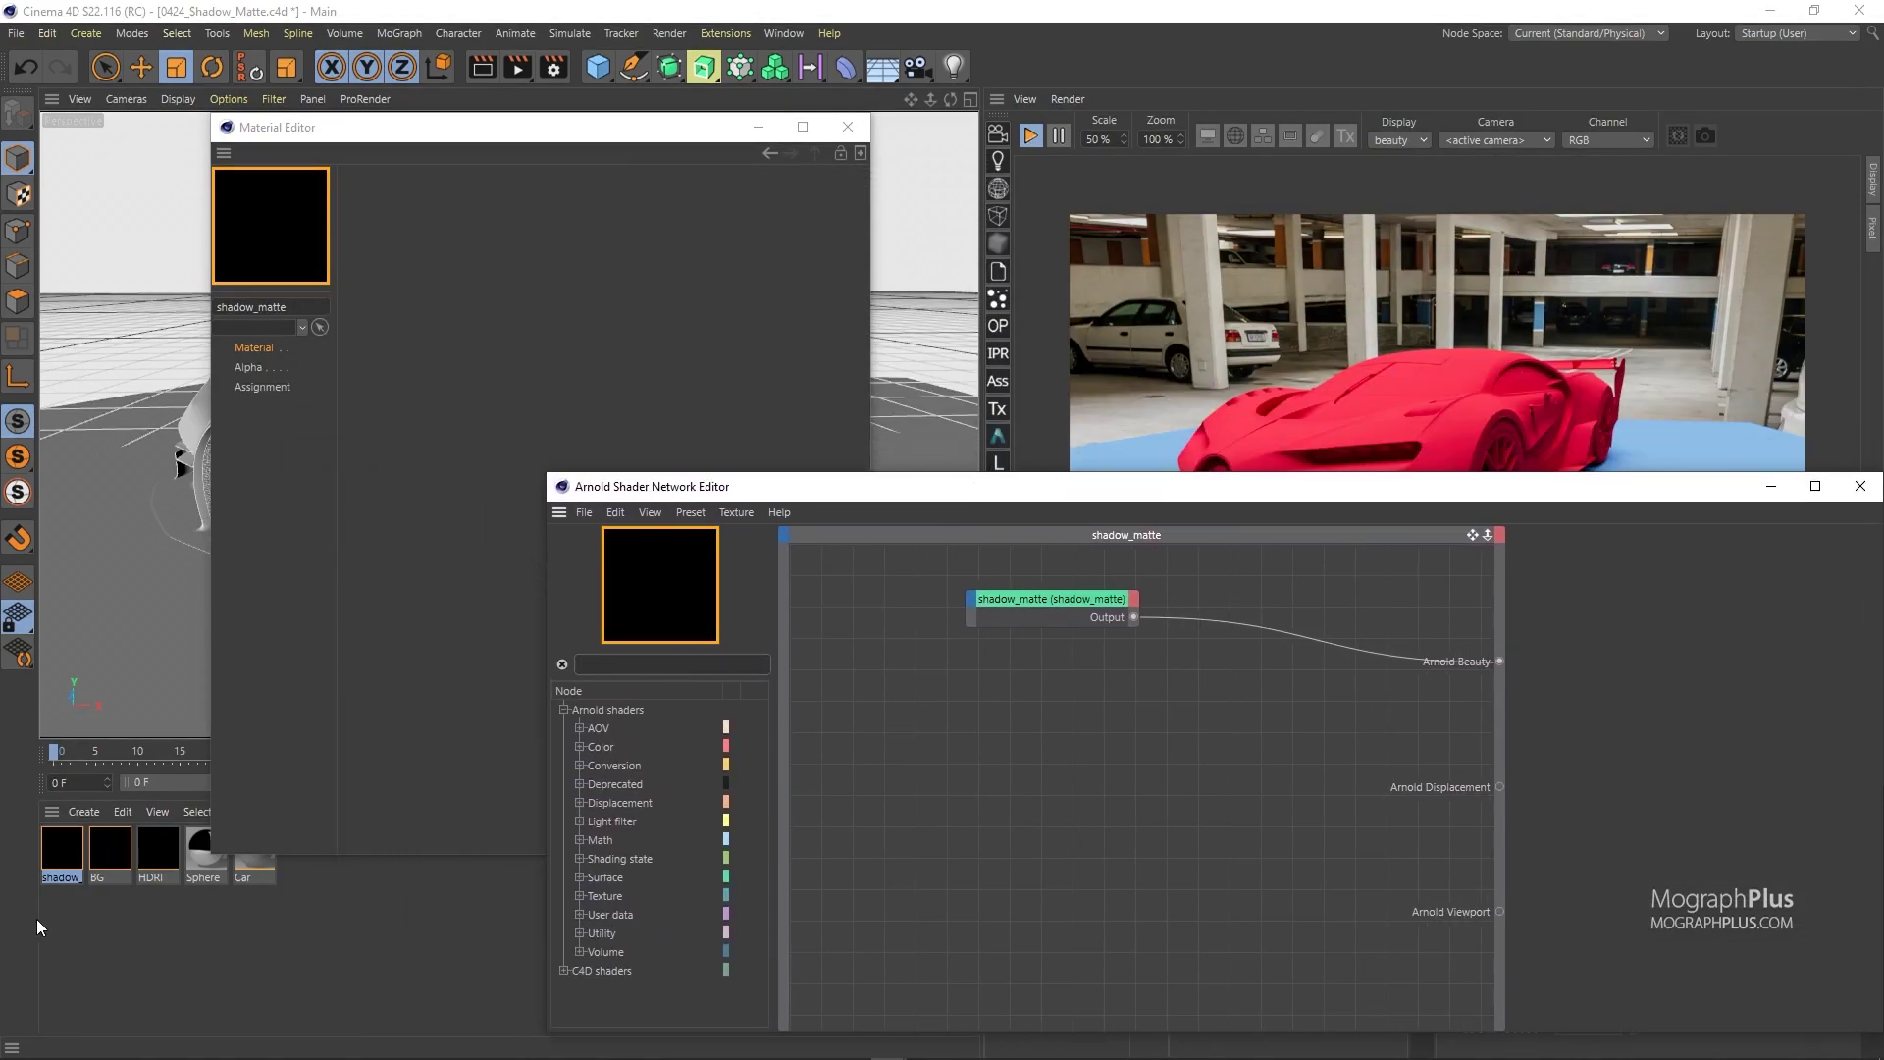
click(103, 844)
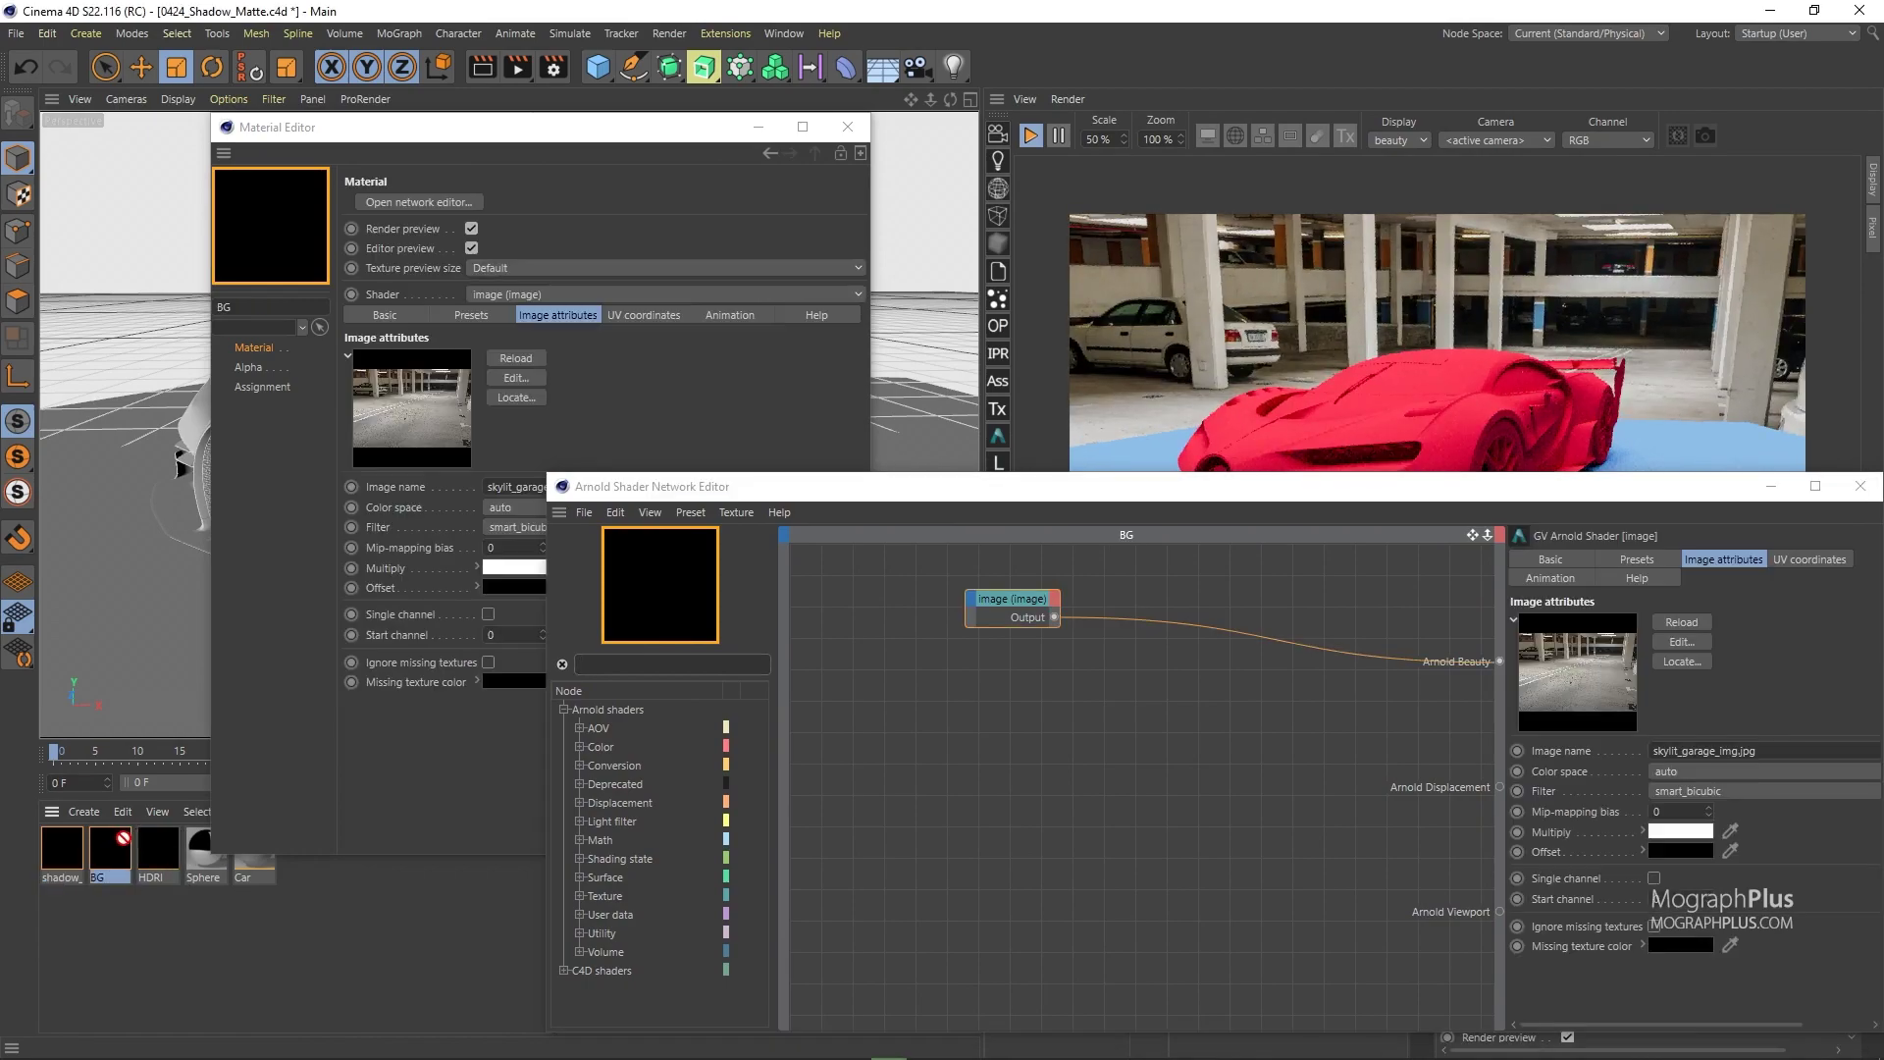
click(70, 850)
drag(432, 884, 945, 824)
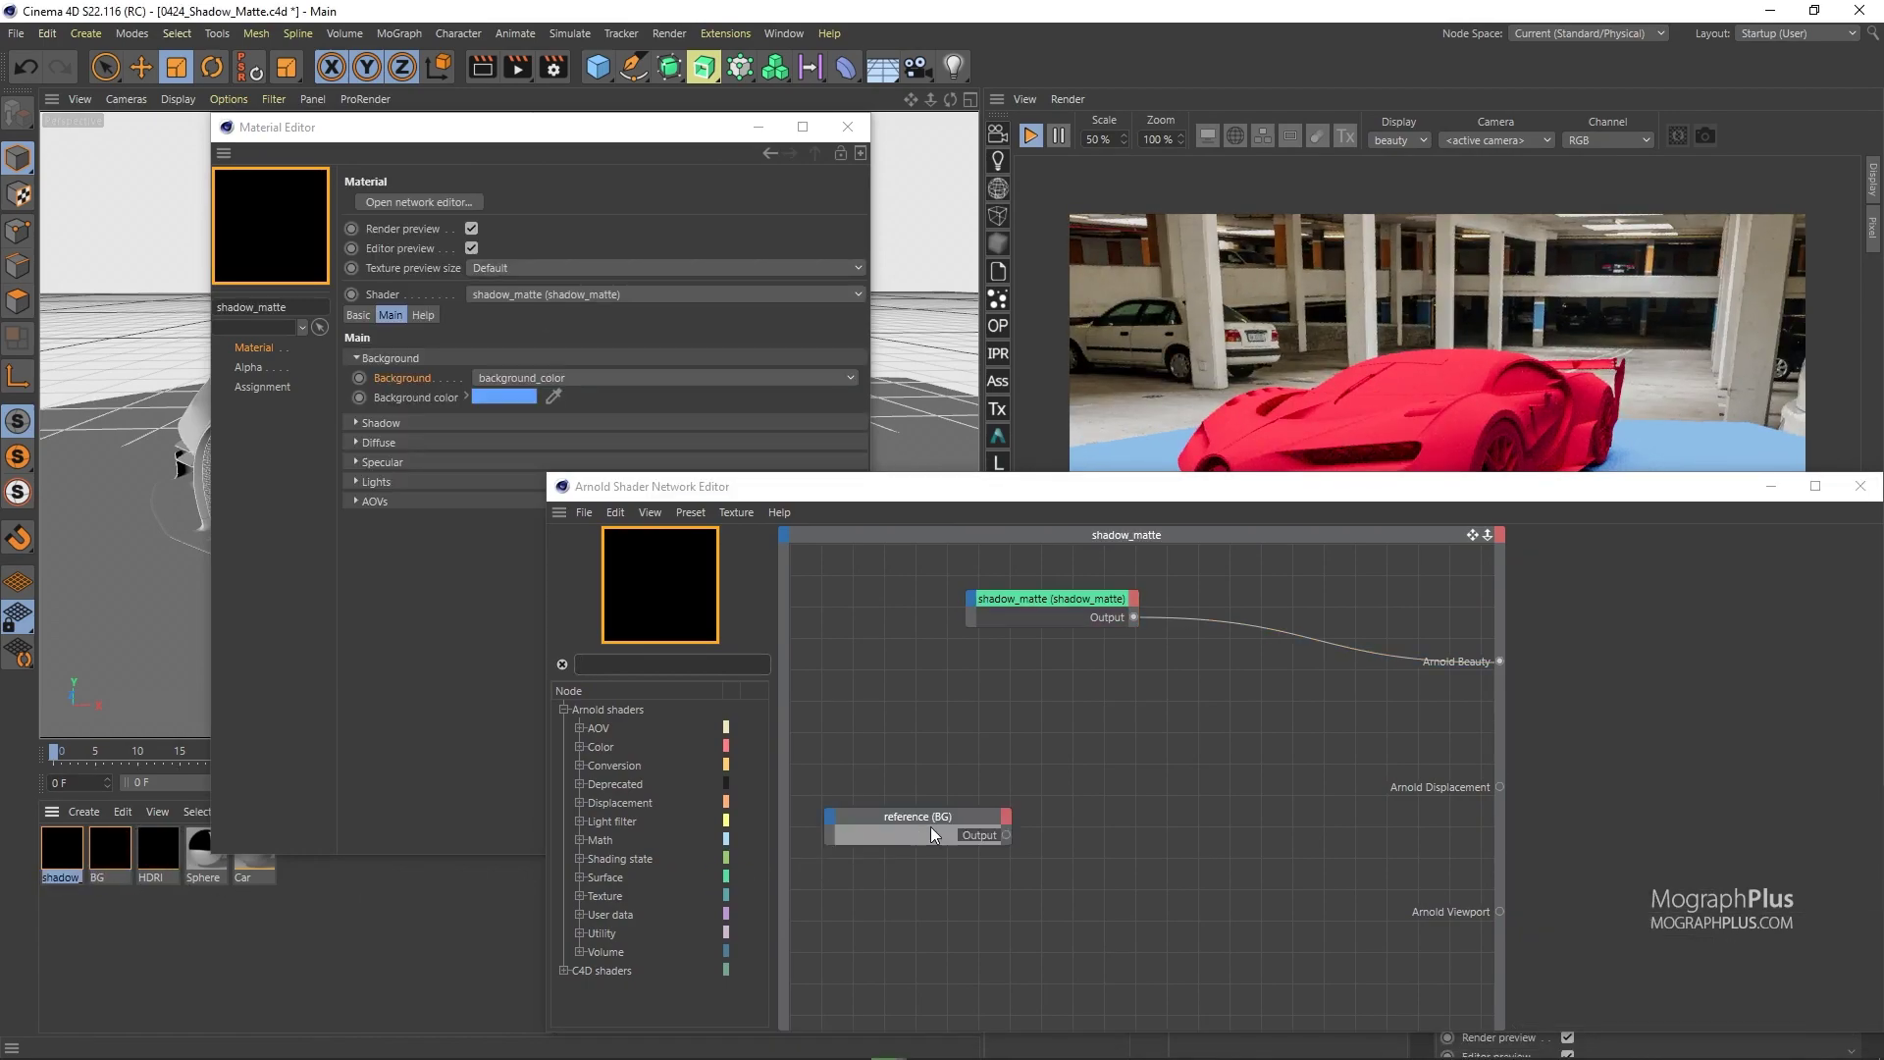
drag(1105, 487, 715, 331)
Add a camera_projection node fed by BG, set to the scene Camera, wired into background colour
click(278, 507)
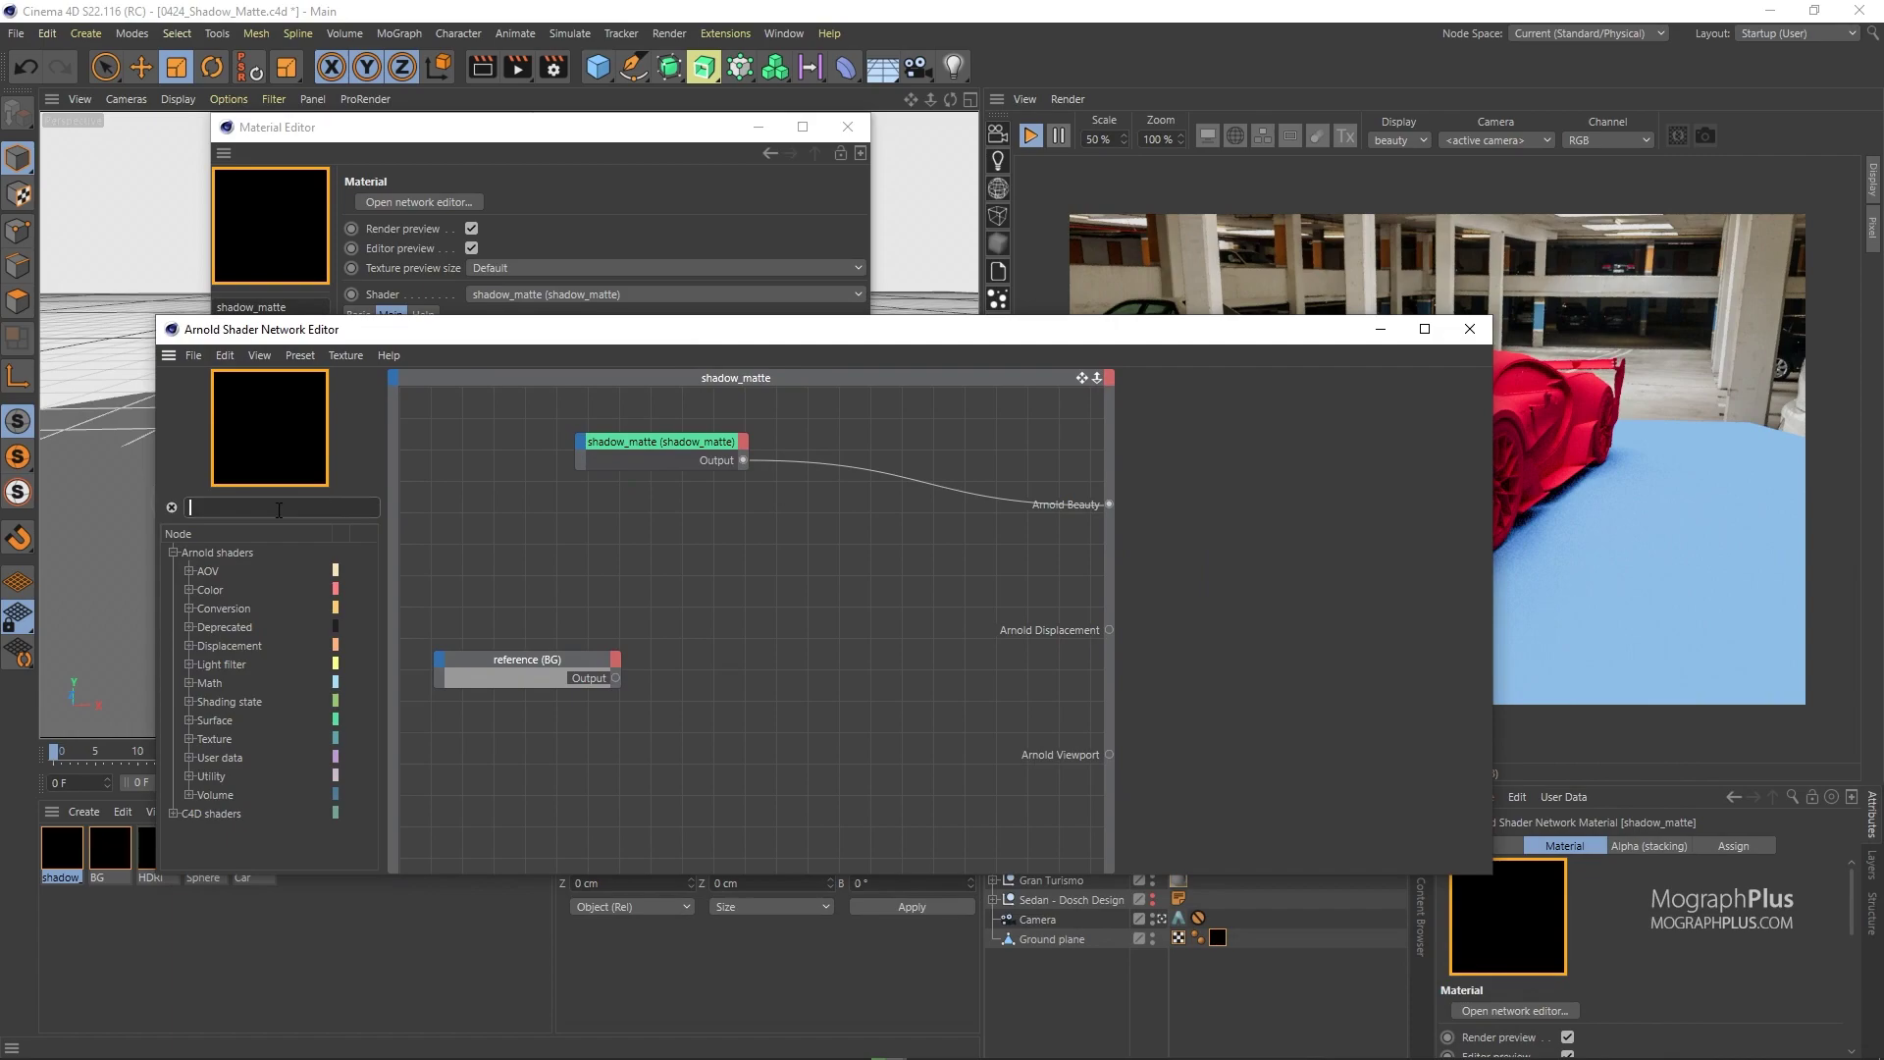
text(CAME)
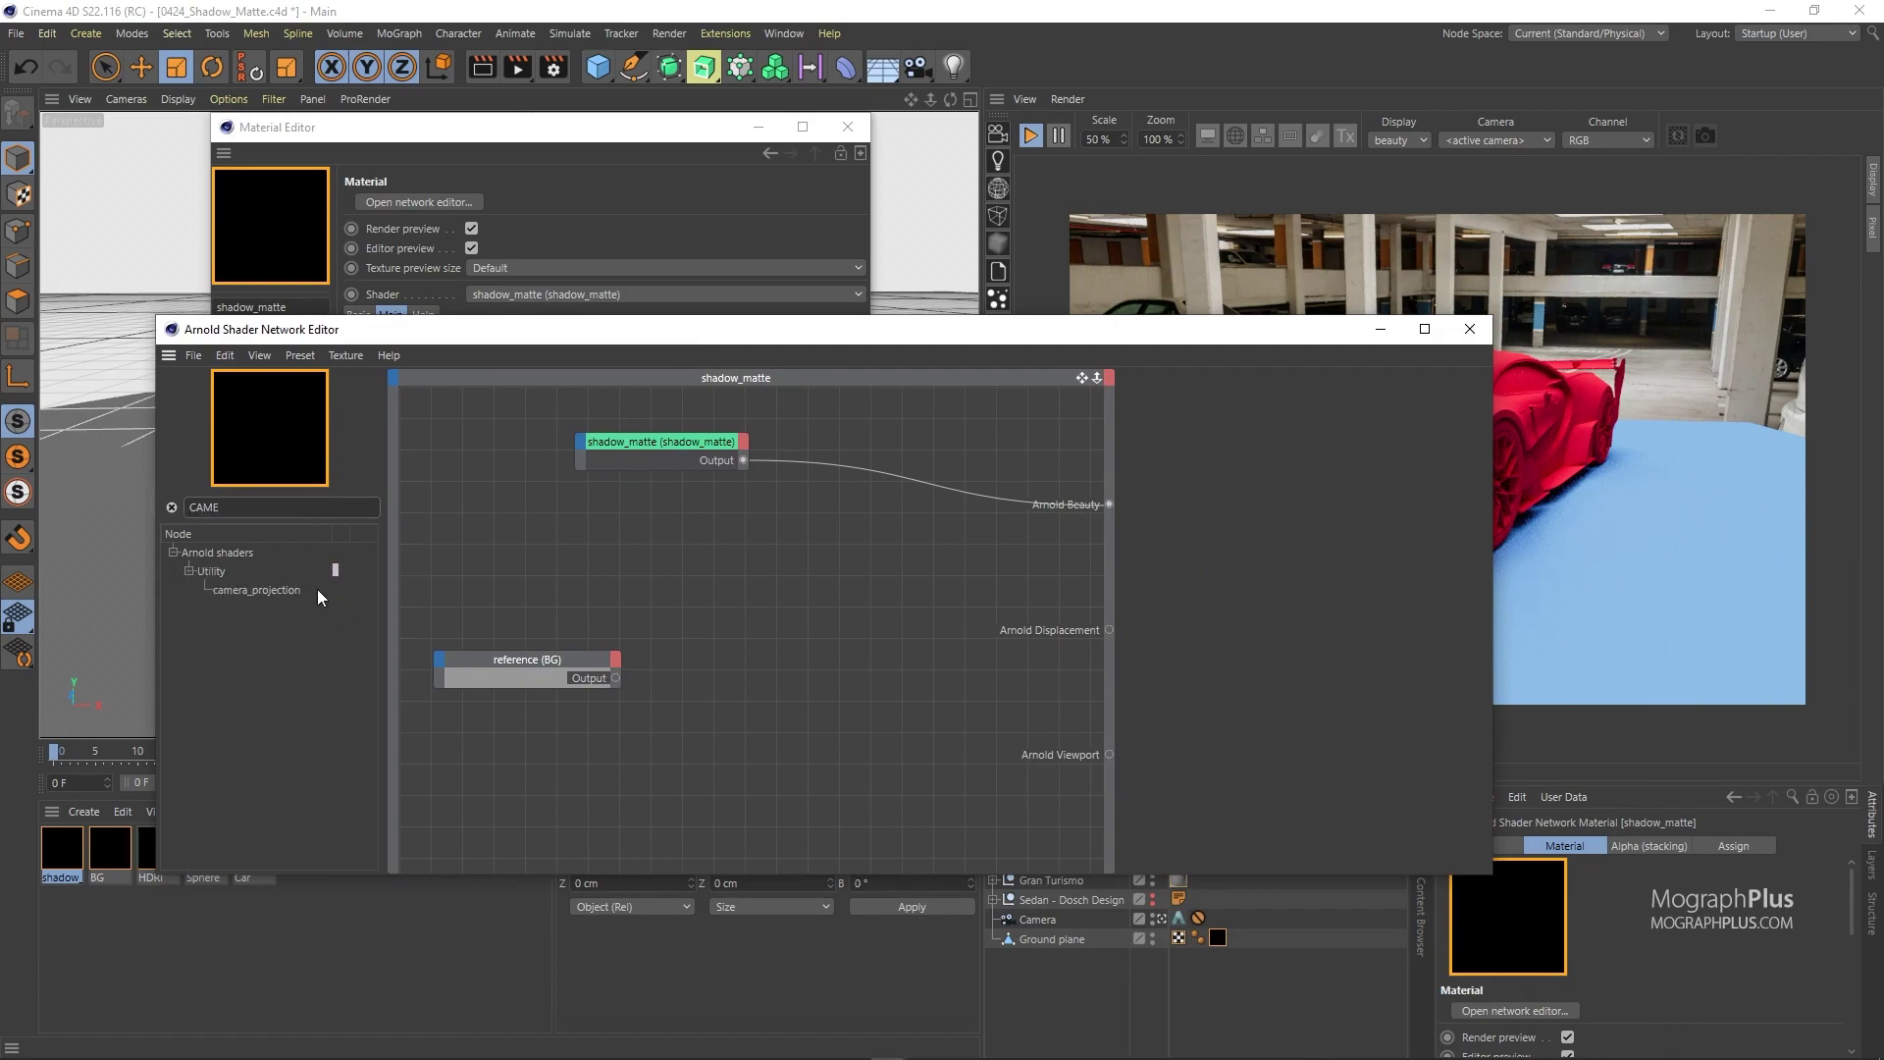
drag(247, 589, 677, 625)
drag(977, 337, 668, 195)
drag(359, 491, 430, 476)
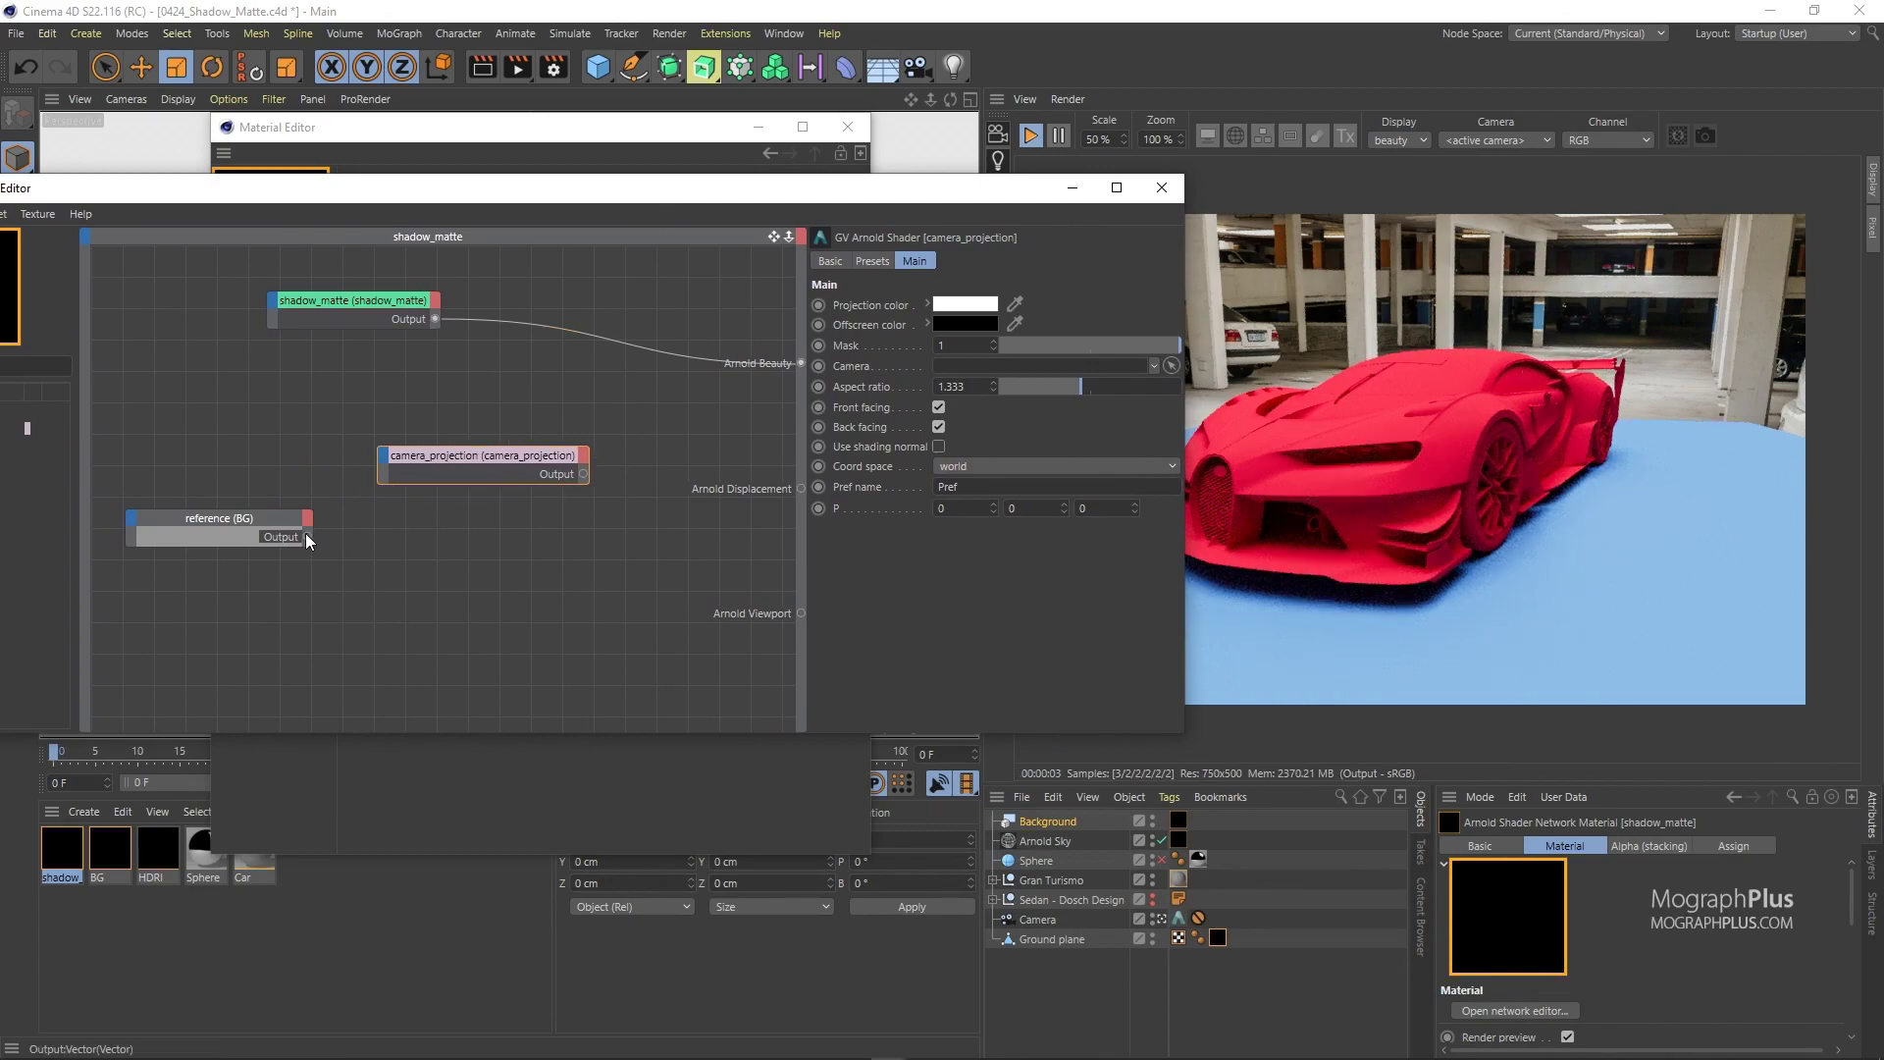
drag(307, 538, 616, 435)
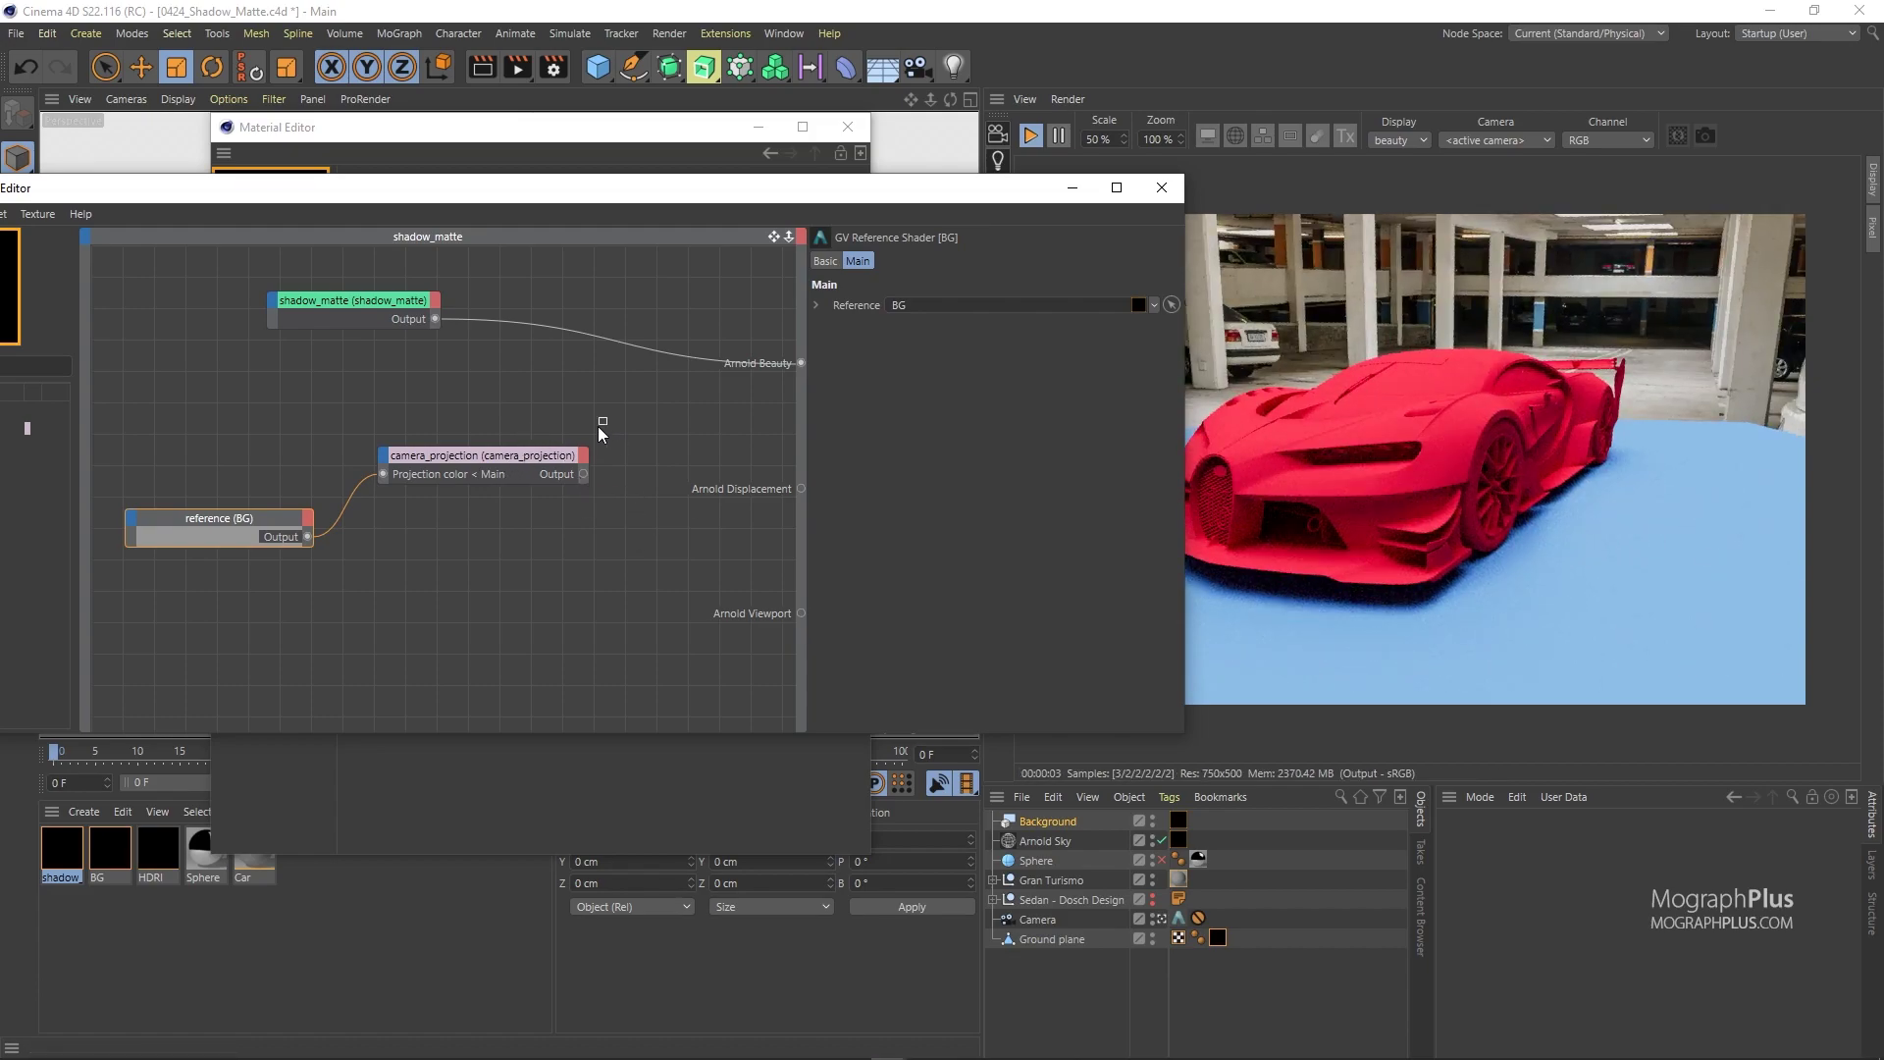
click(602, 432)
click(551, 462)
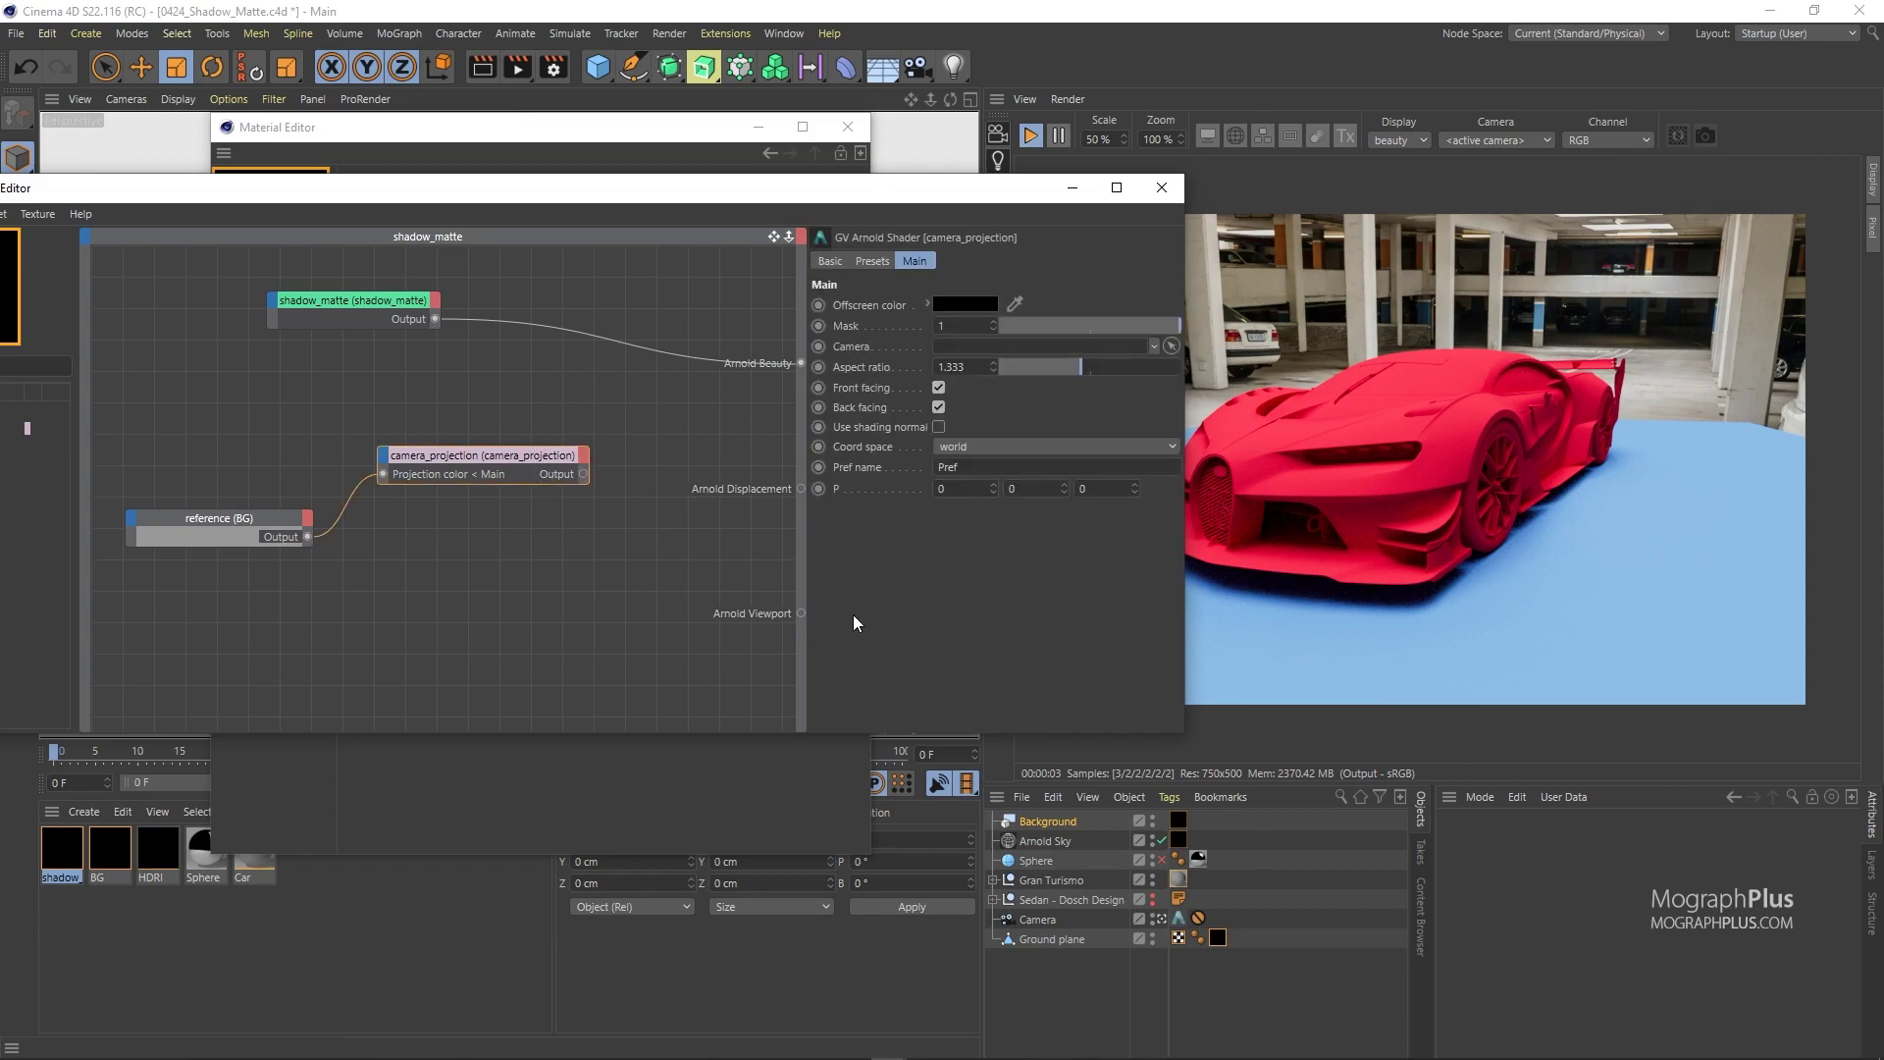
drag(1040, 917, 1001, 363)
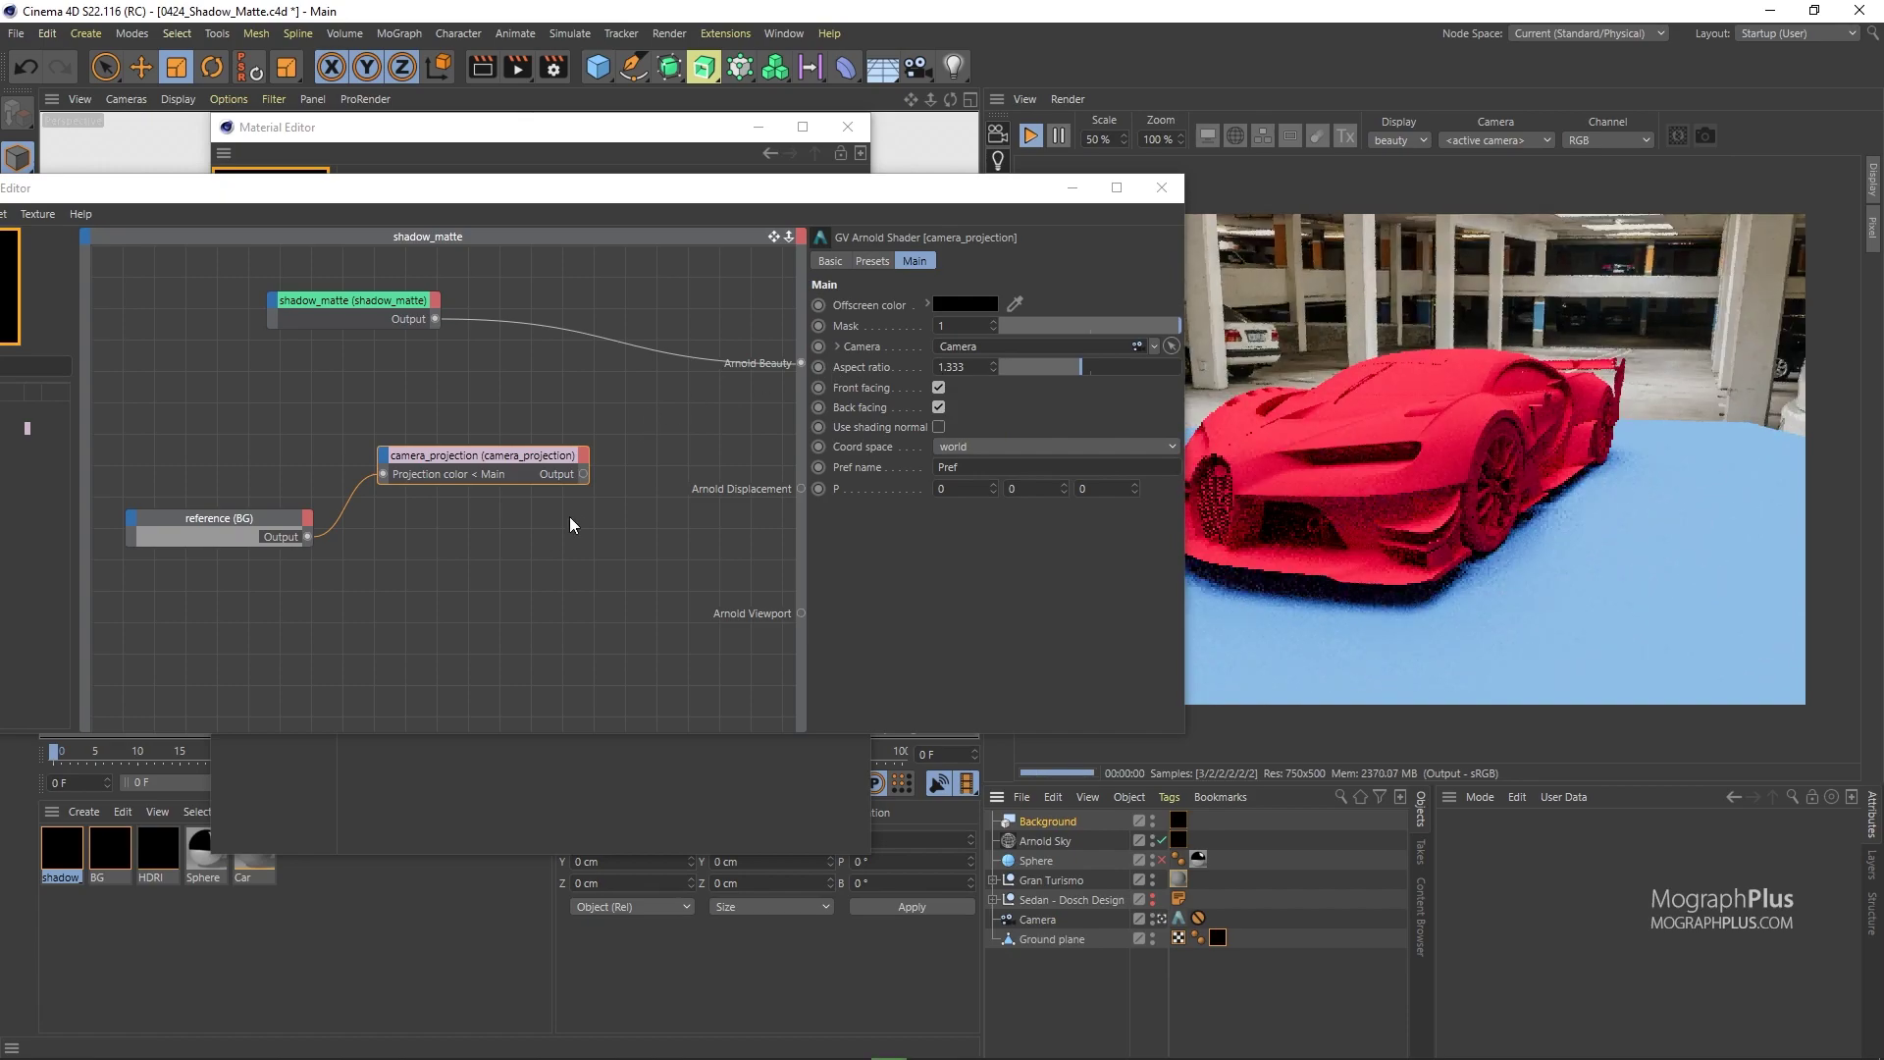
drag(586, 478, 453, 321)
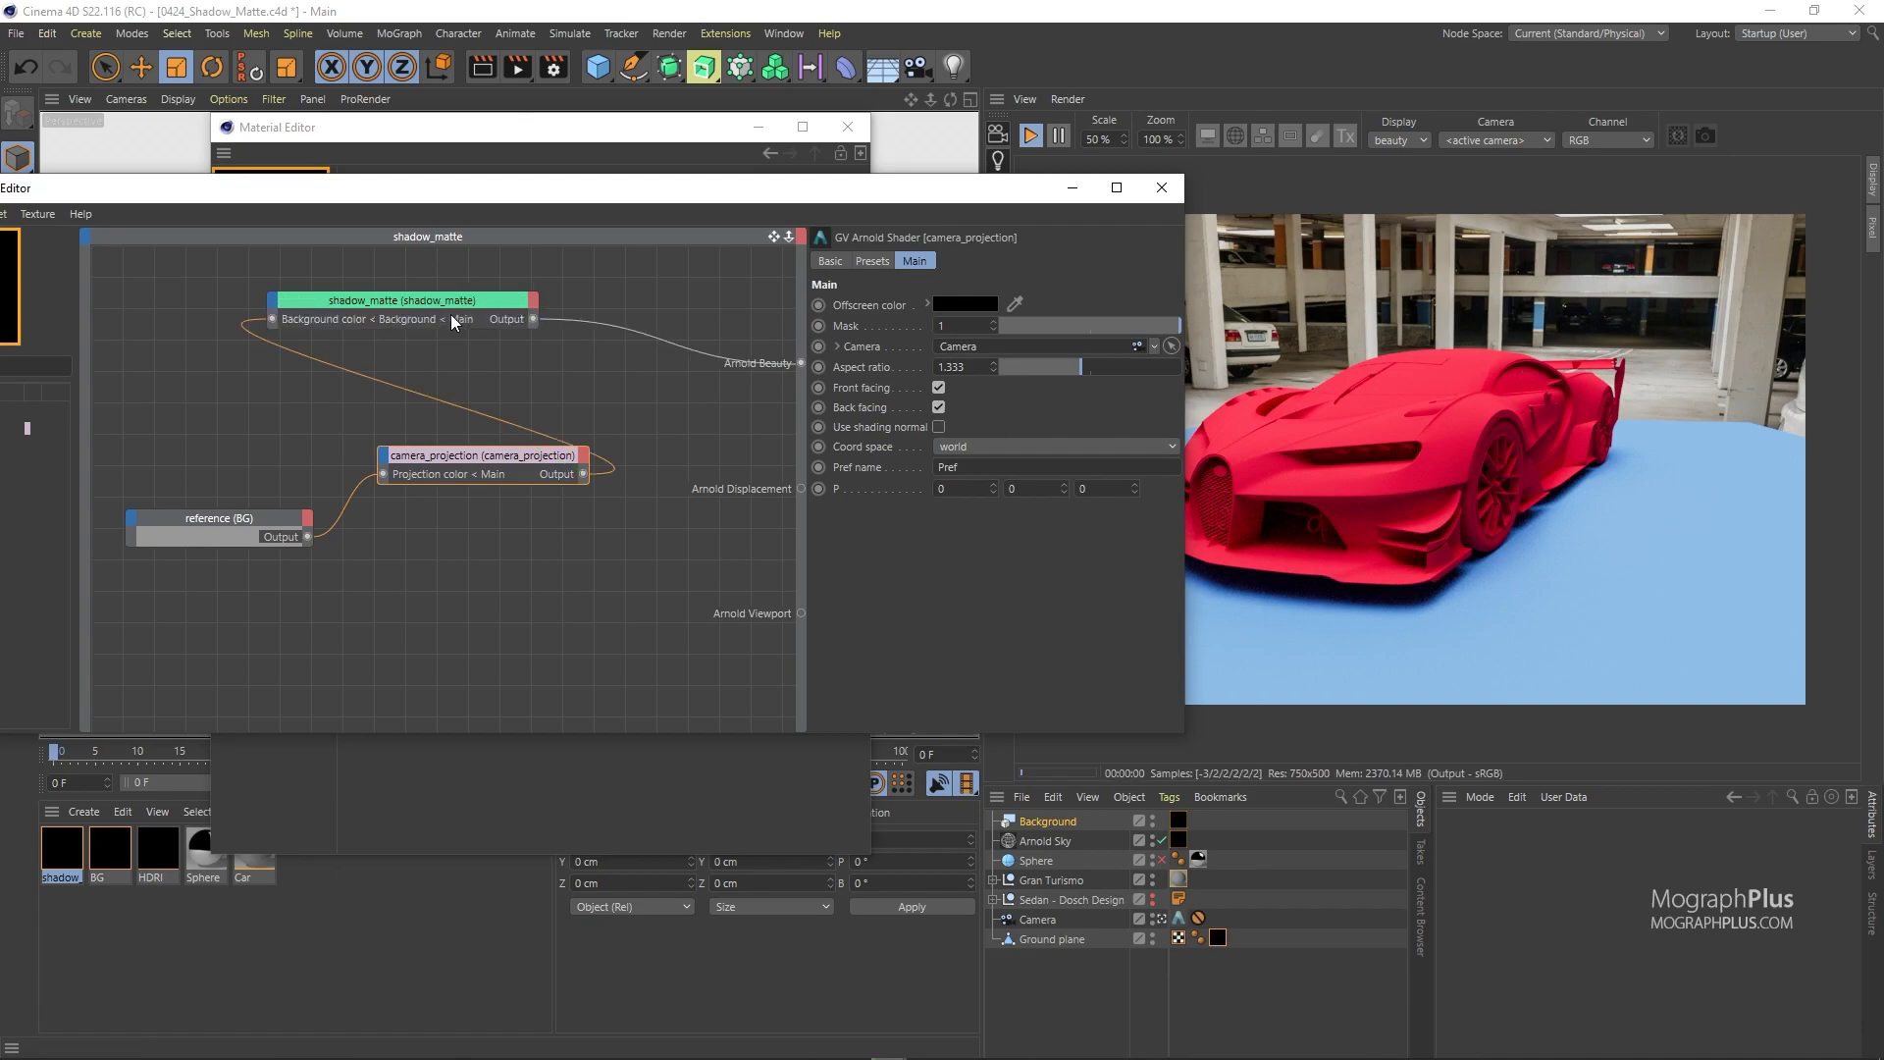
Delete the projection connection and set the Background back to scene_background
drag(839, 193, 671, 190)
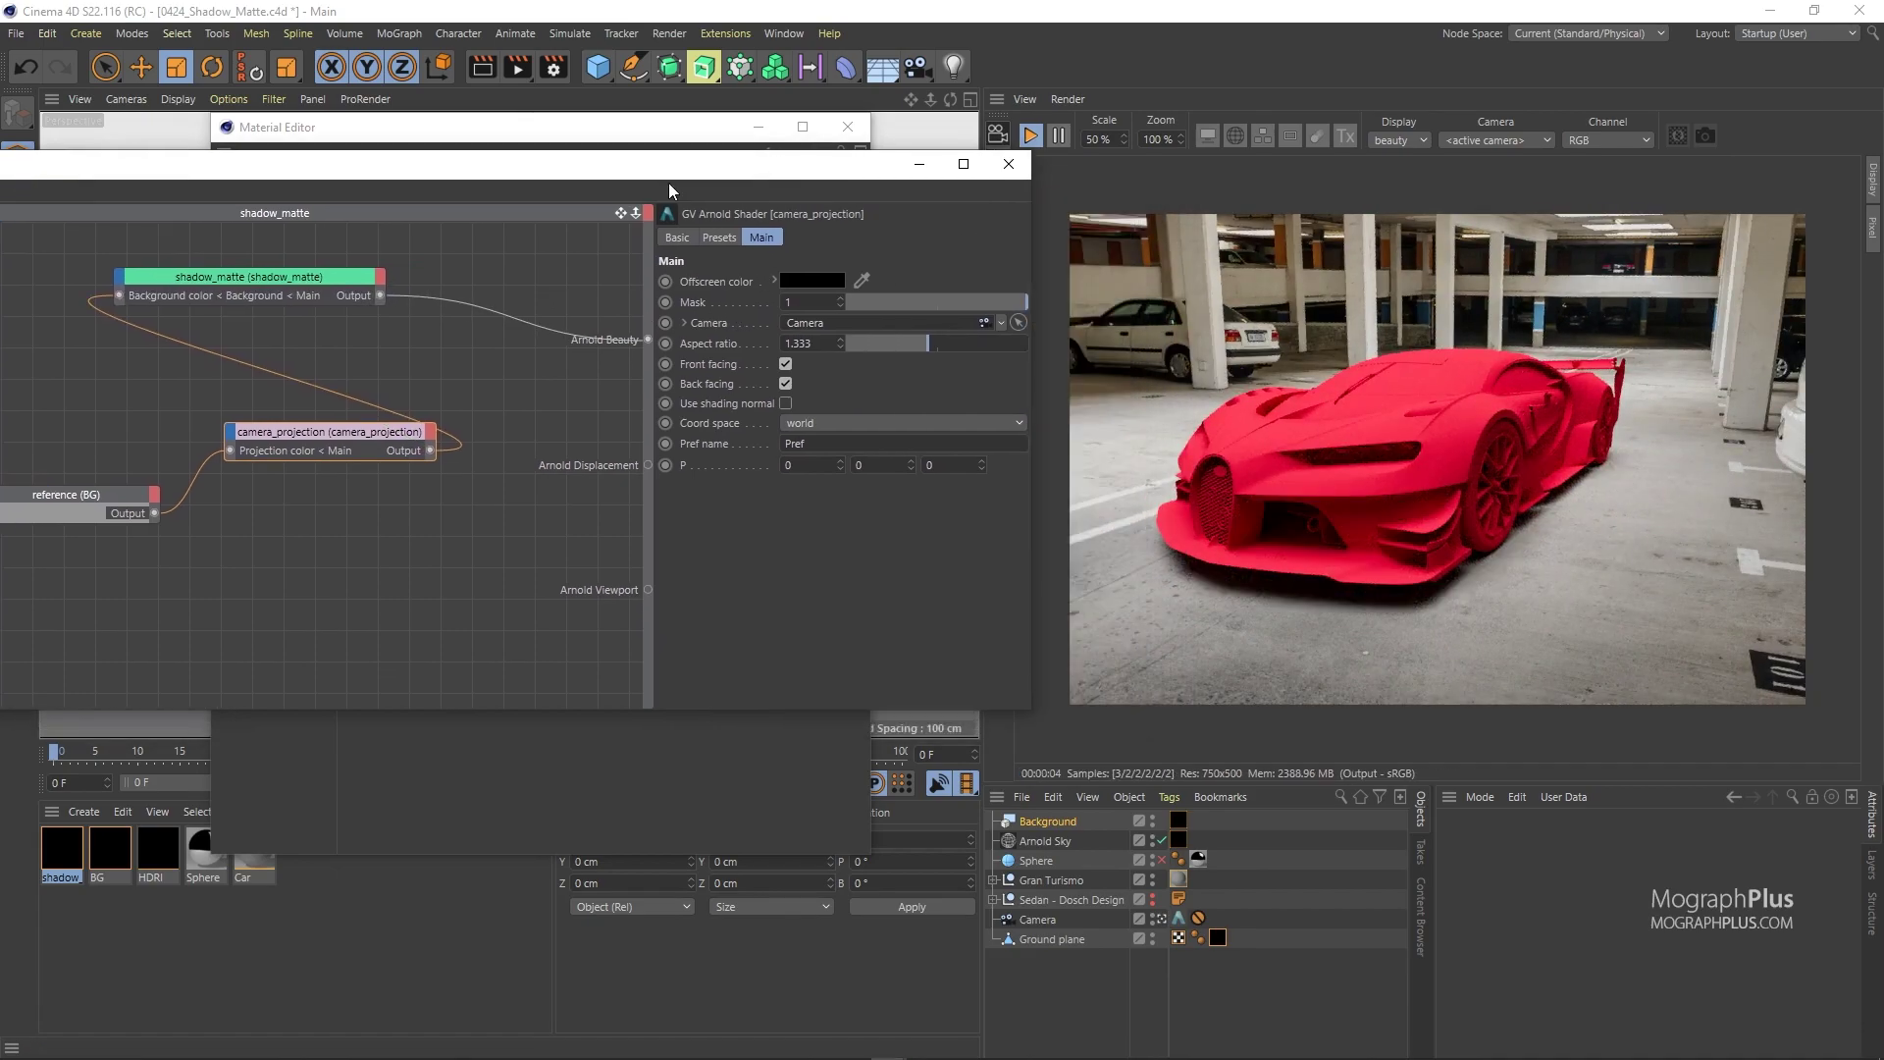
drag(319, 275, 542, 276)
scroll(417, 624, down, 2)
click(381, 450)
key(Delete)
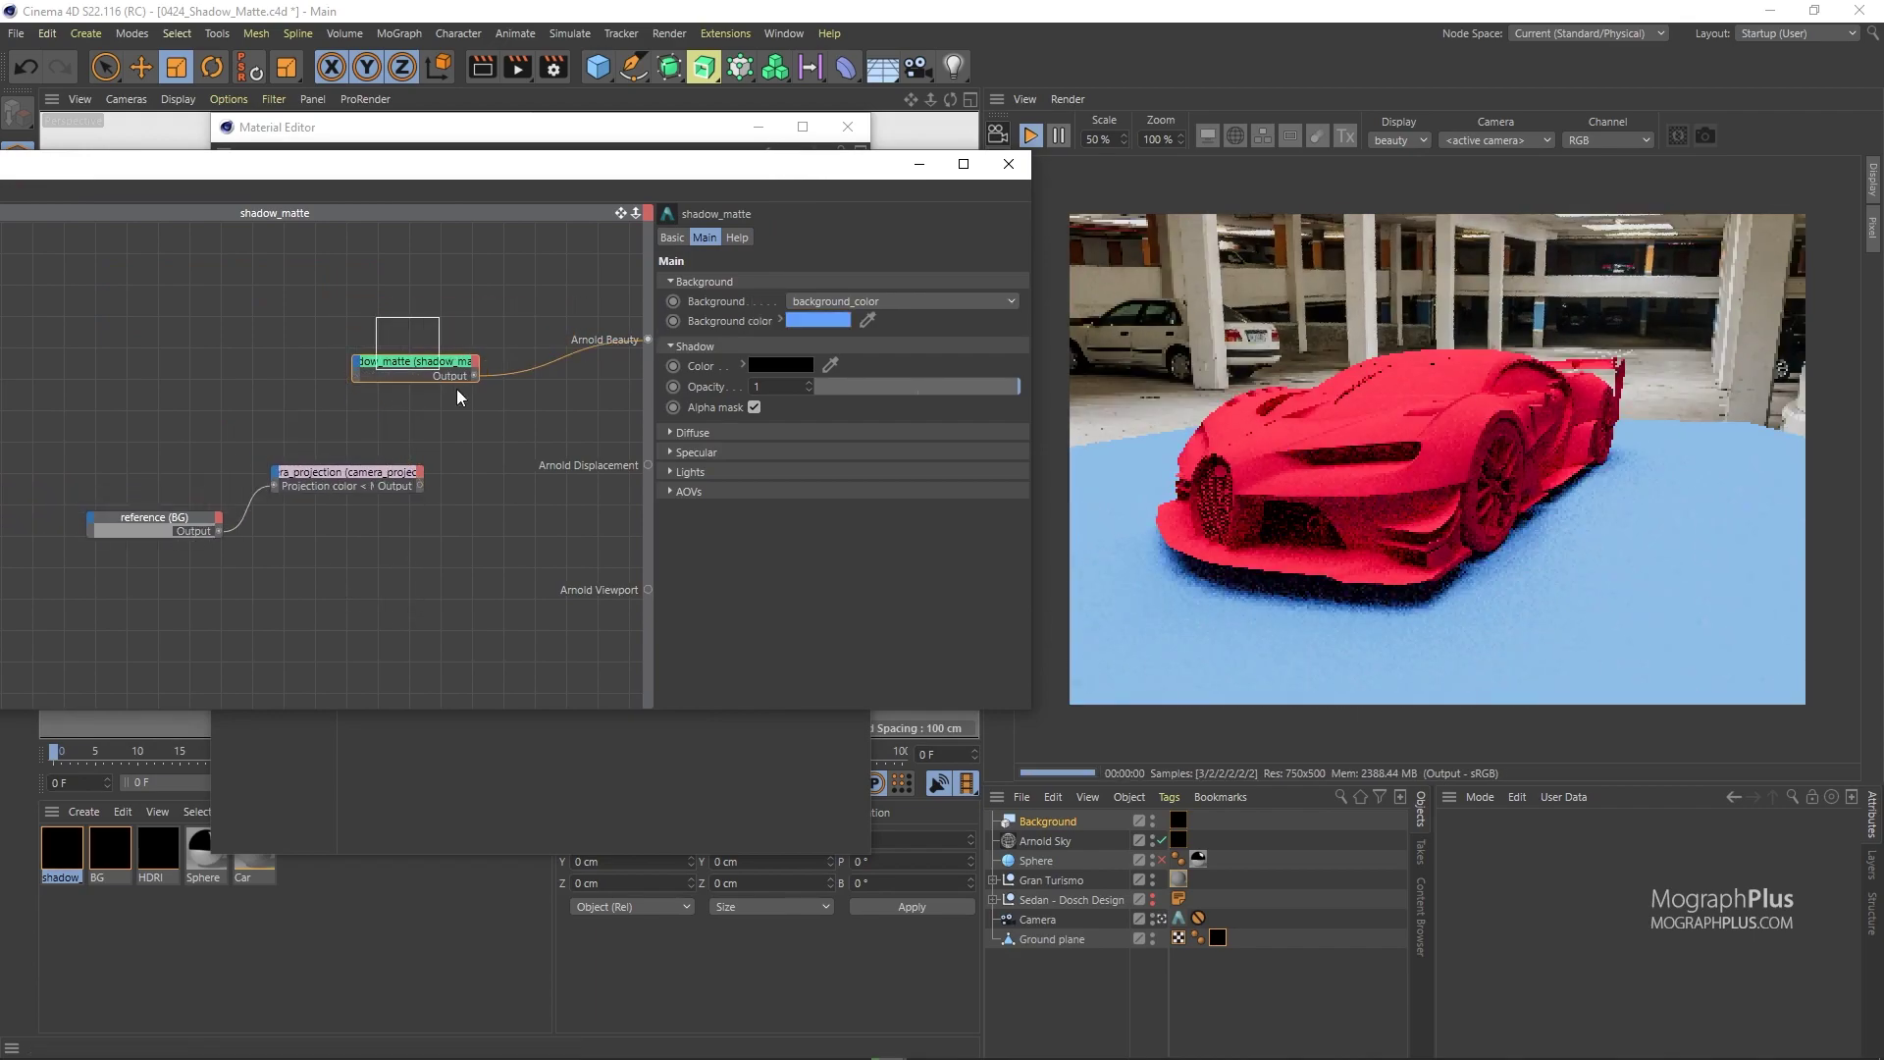
click(869, 304)
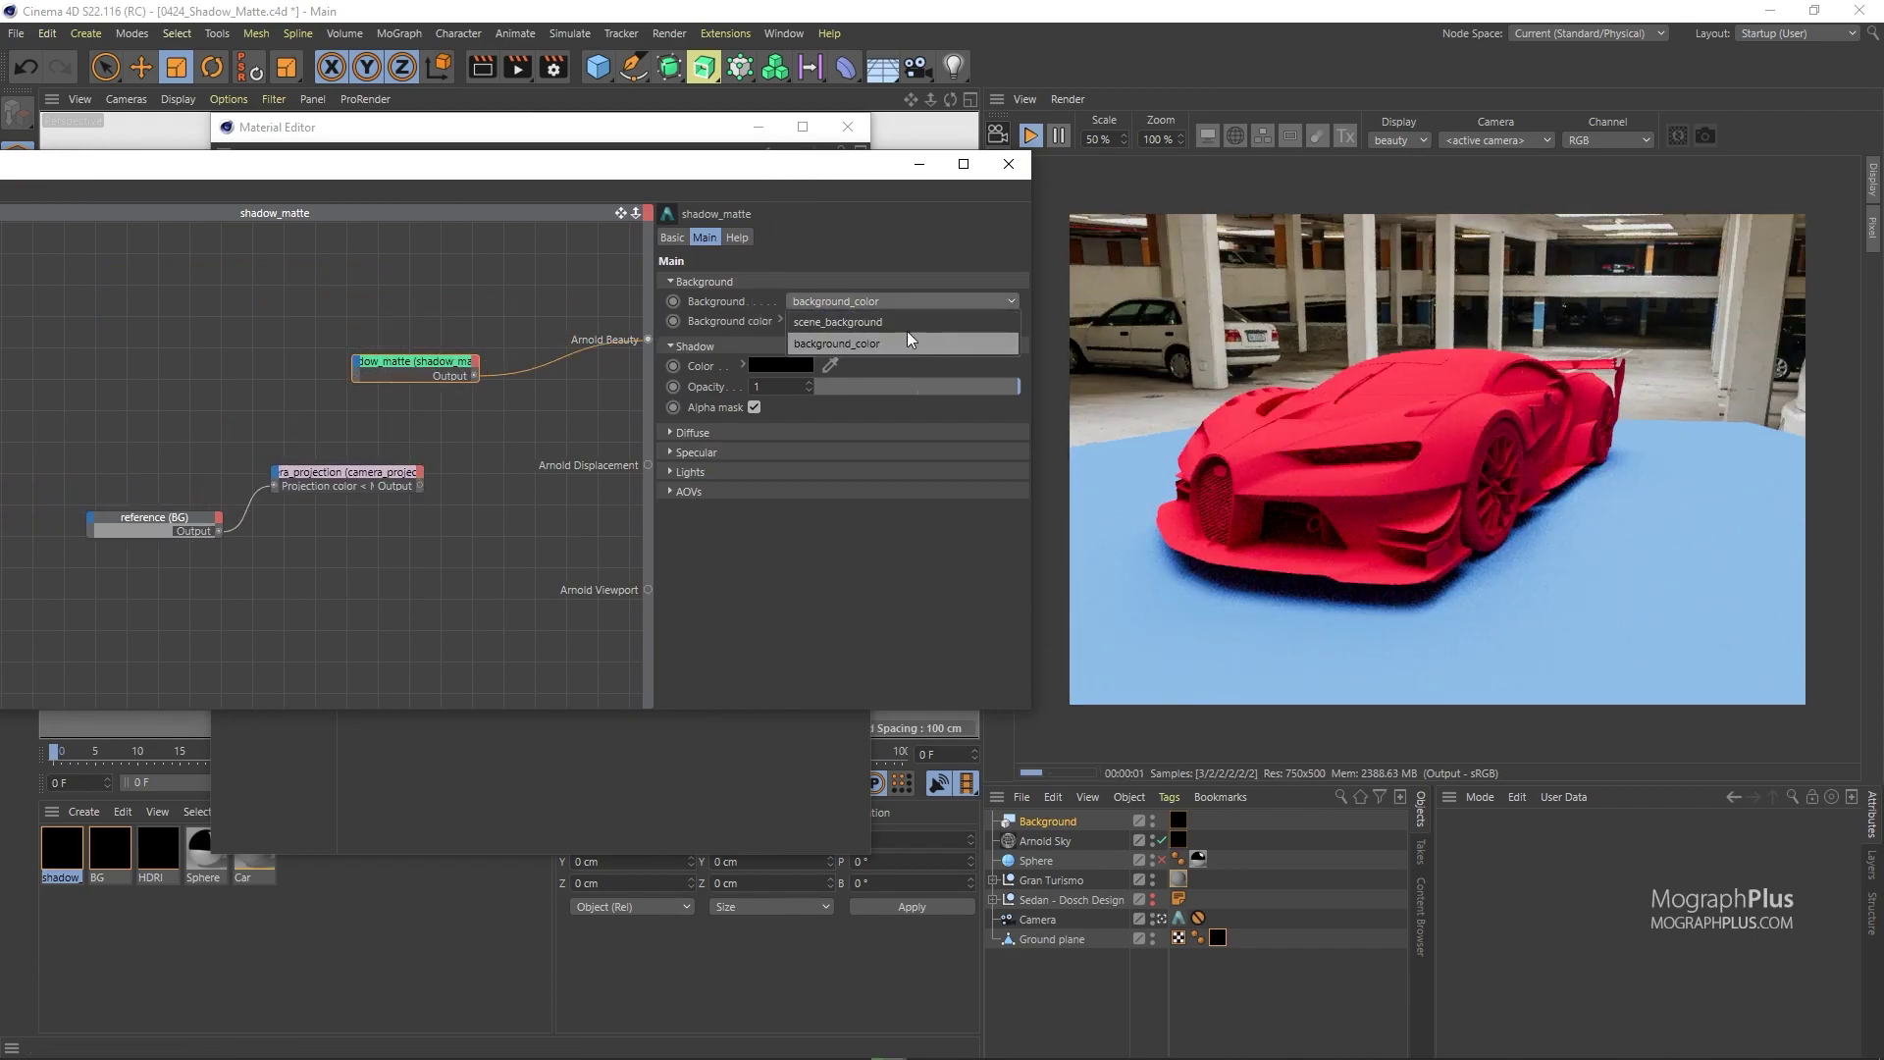
click(904, 326)
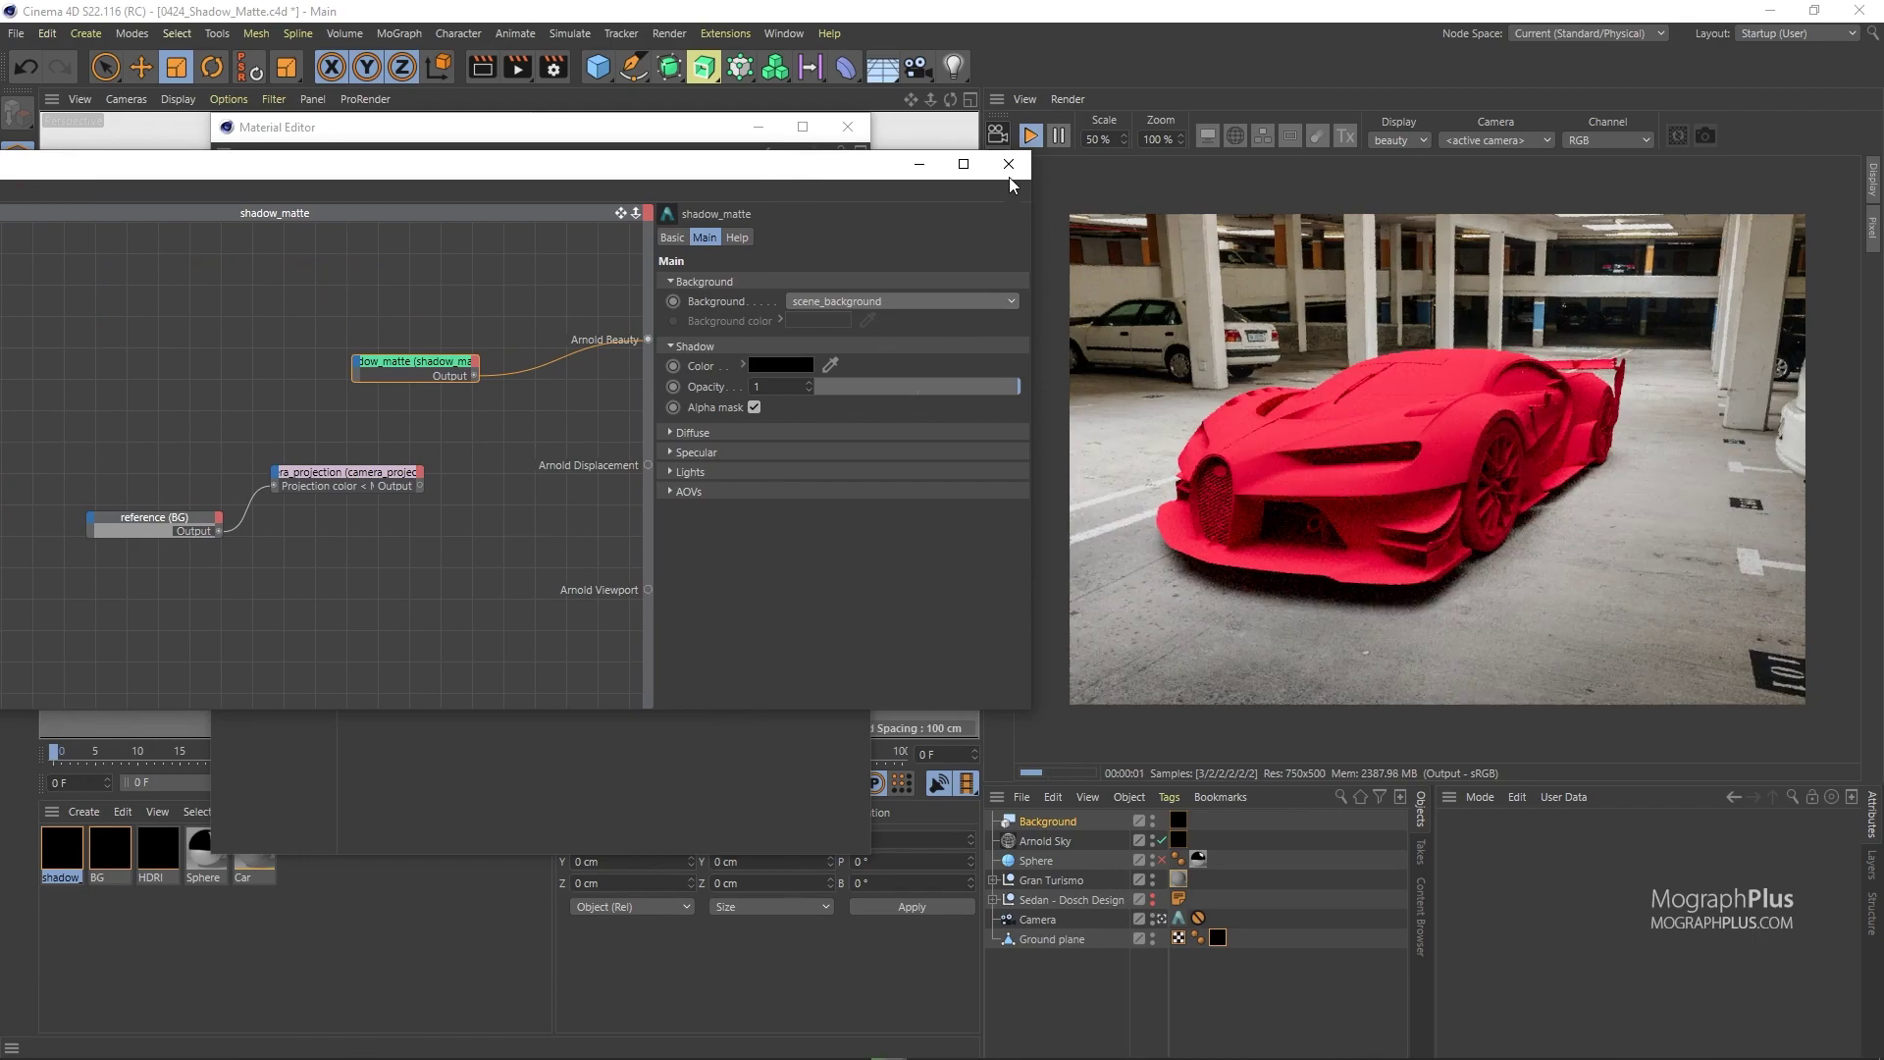
Reset the Car base colour to default grey (S 0%, V 66.667%), then reselect shadow_matte
click(1008, 164)
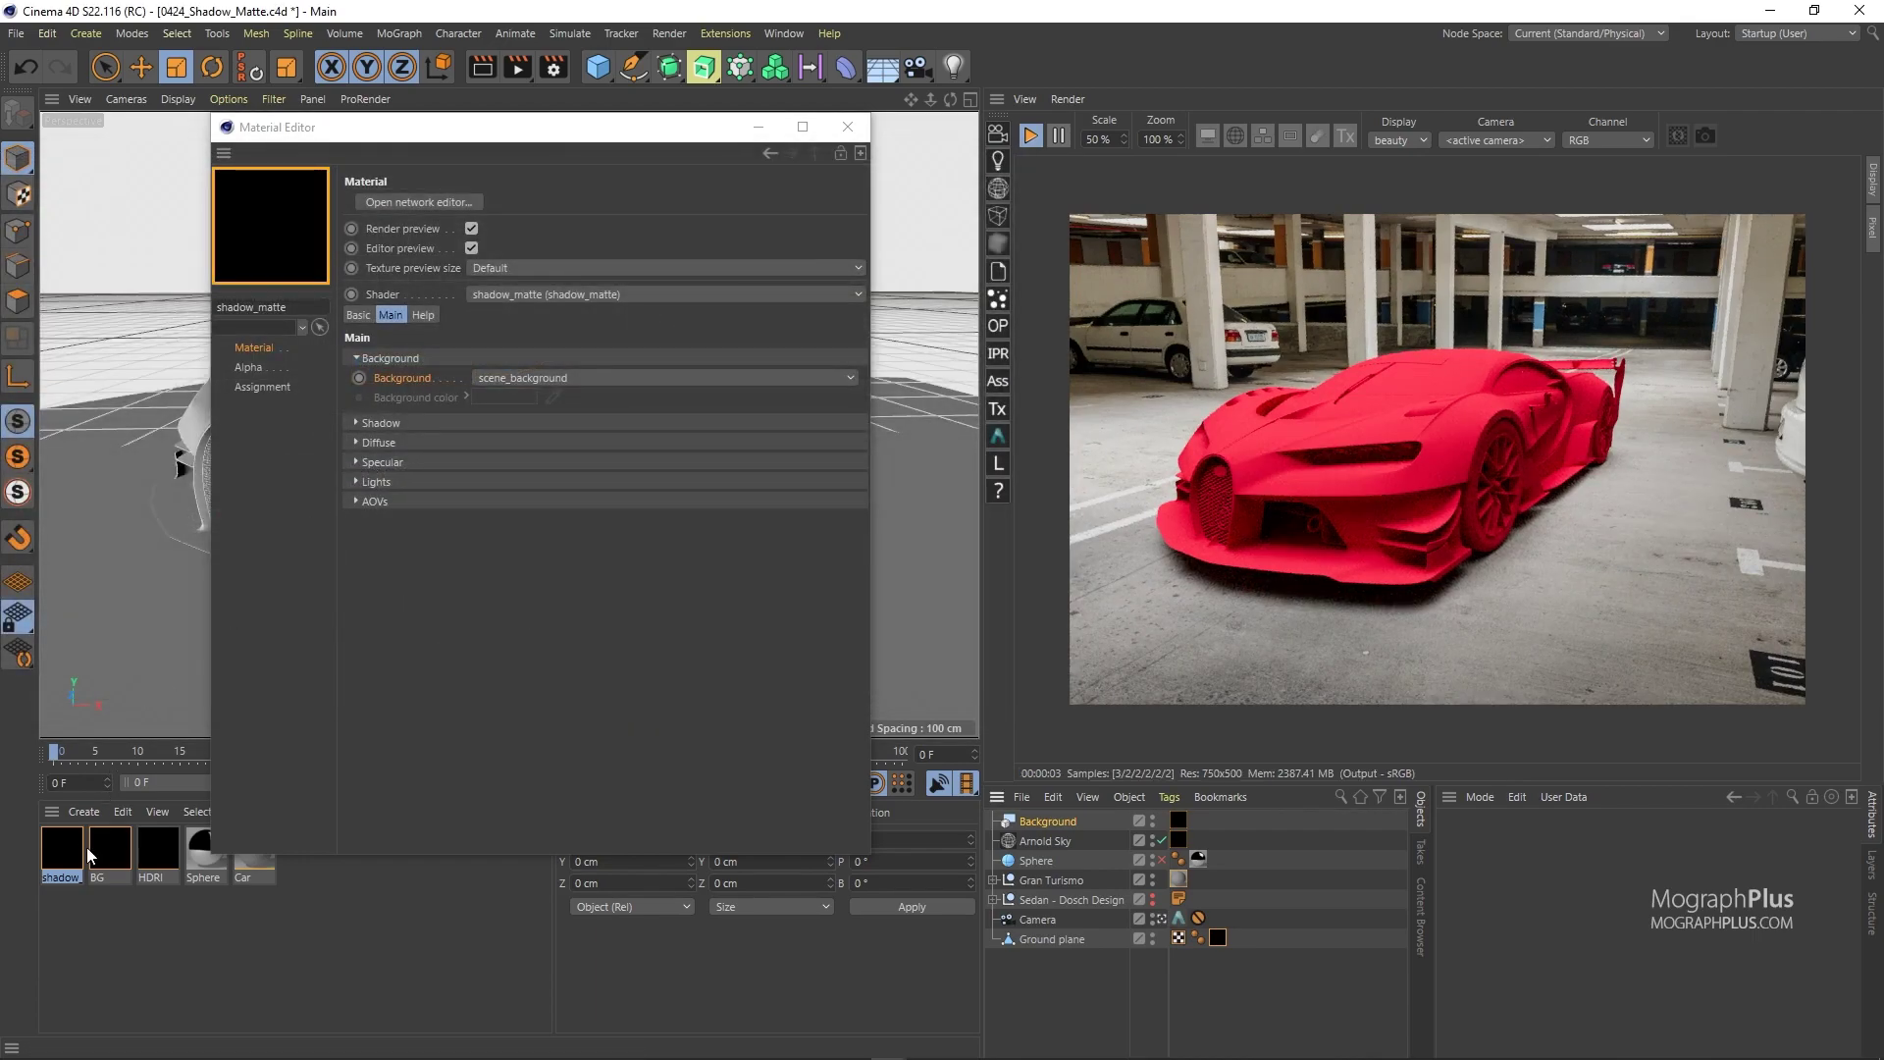
click(75, 850)
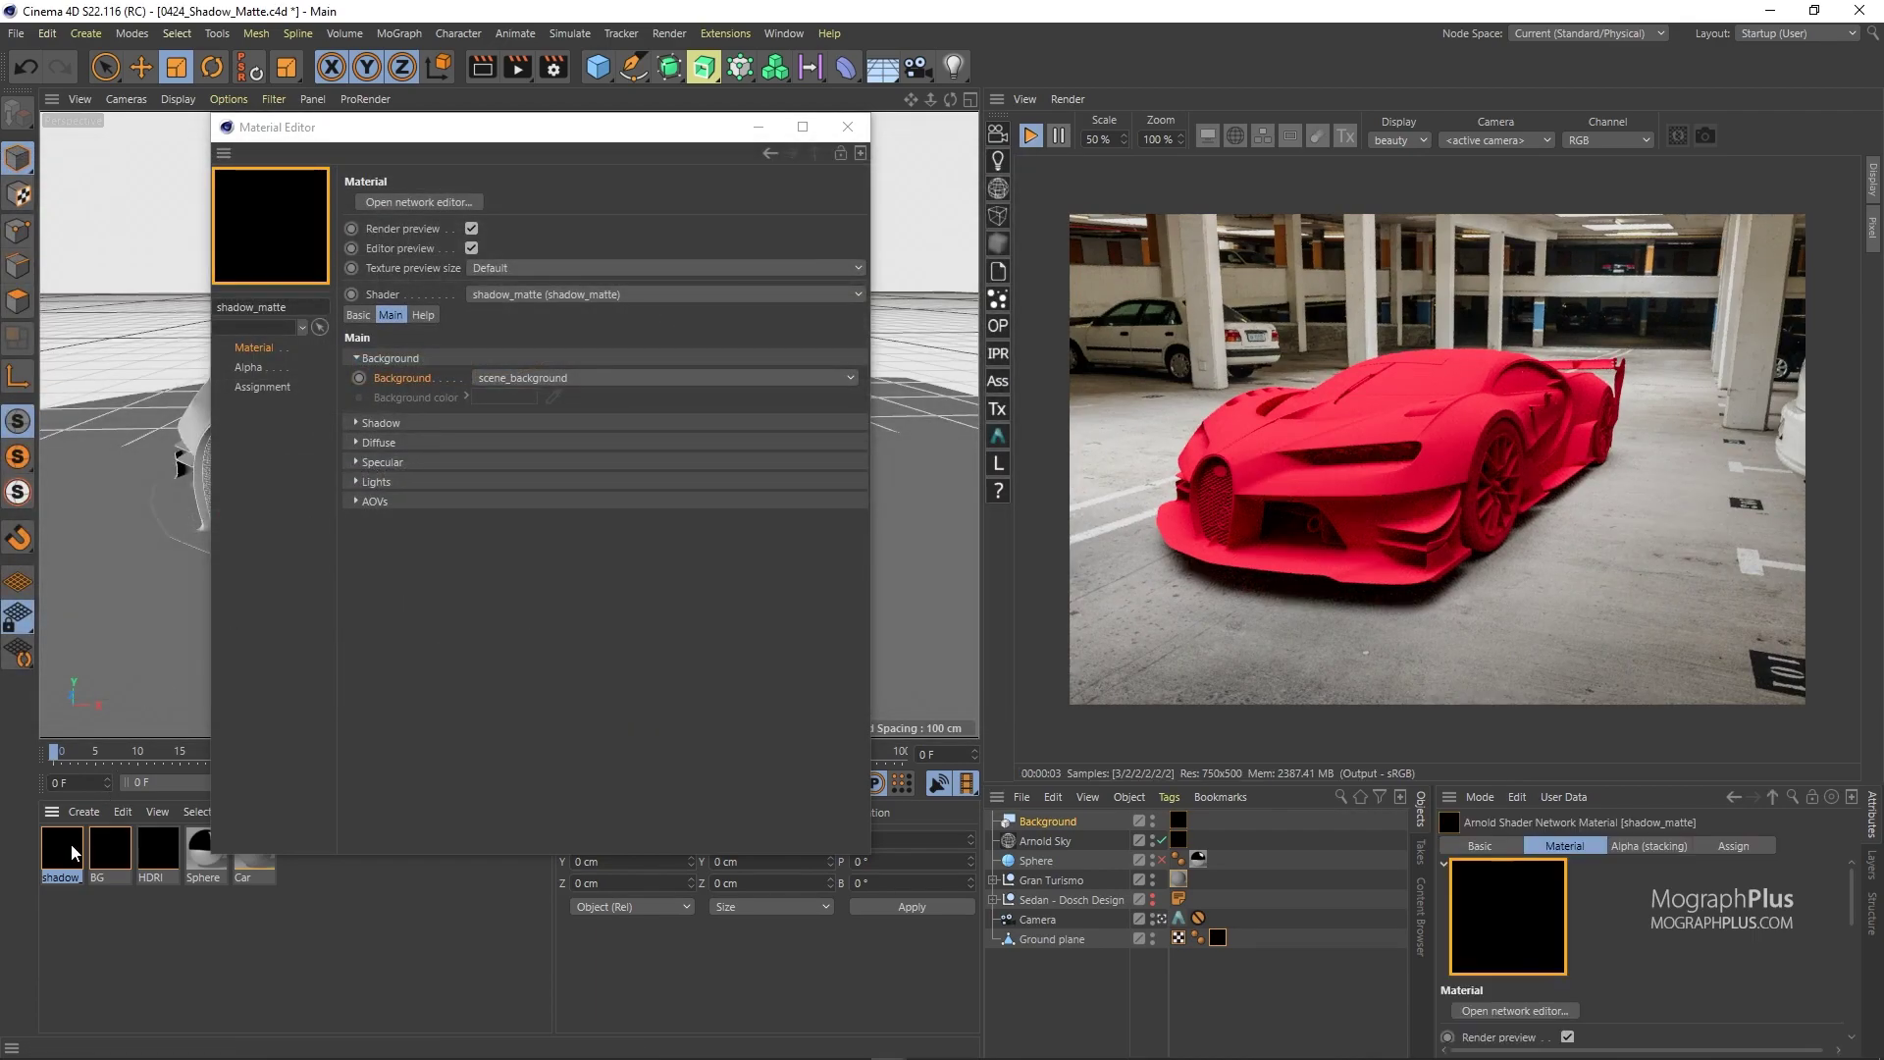
click(253, 872)
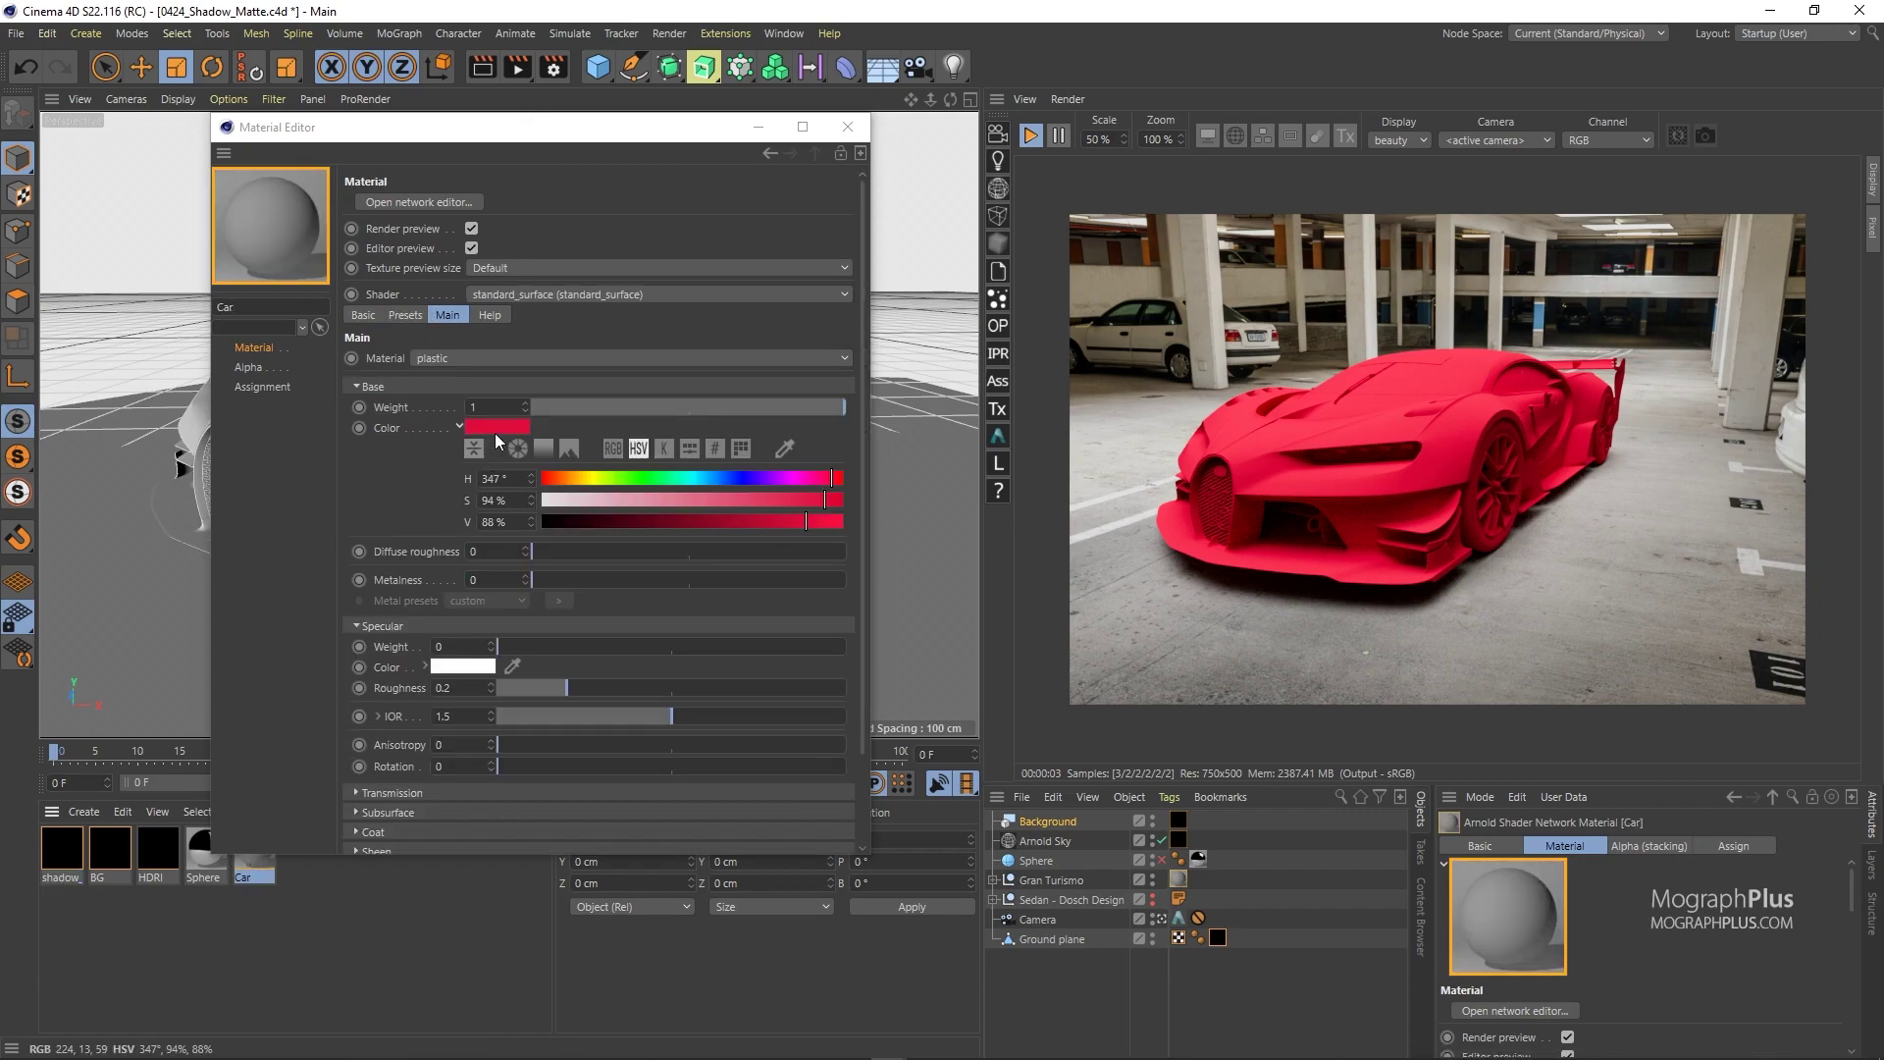
right_click(500, 437)
click(527, 483)
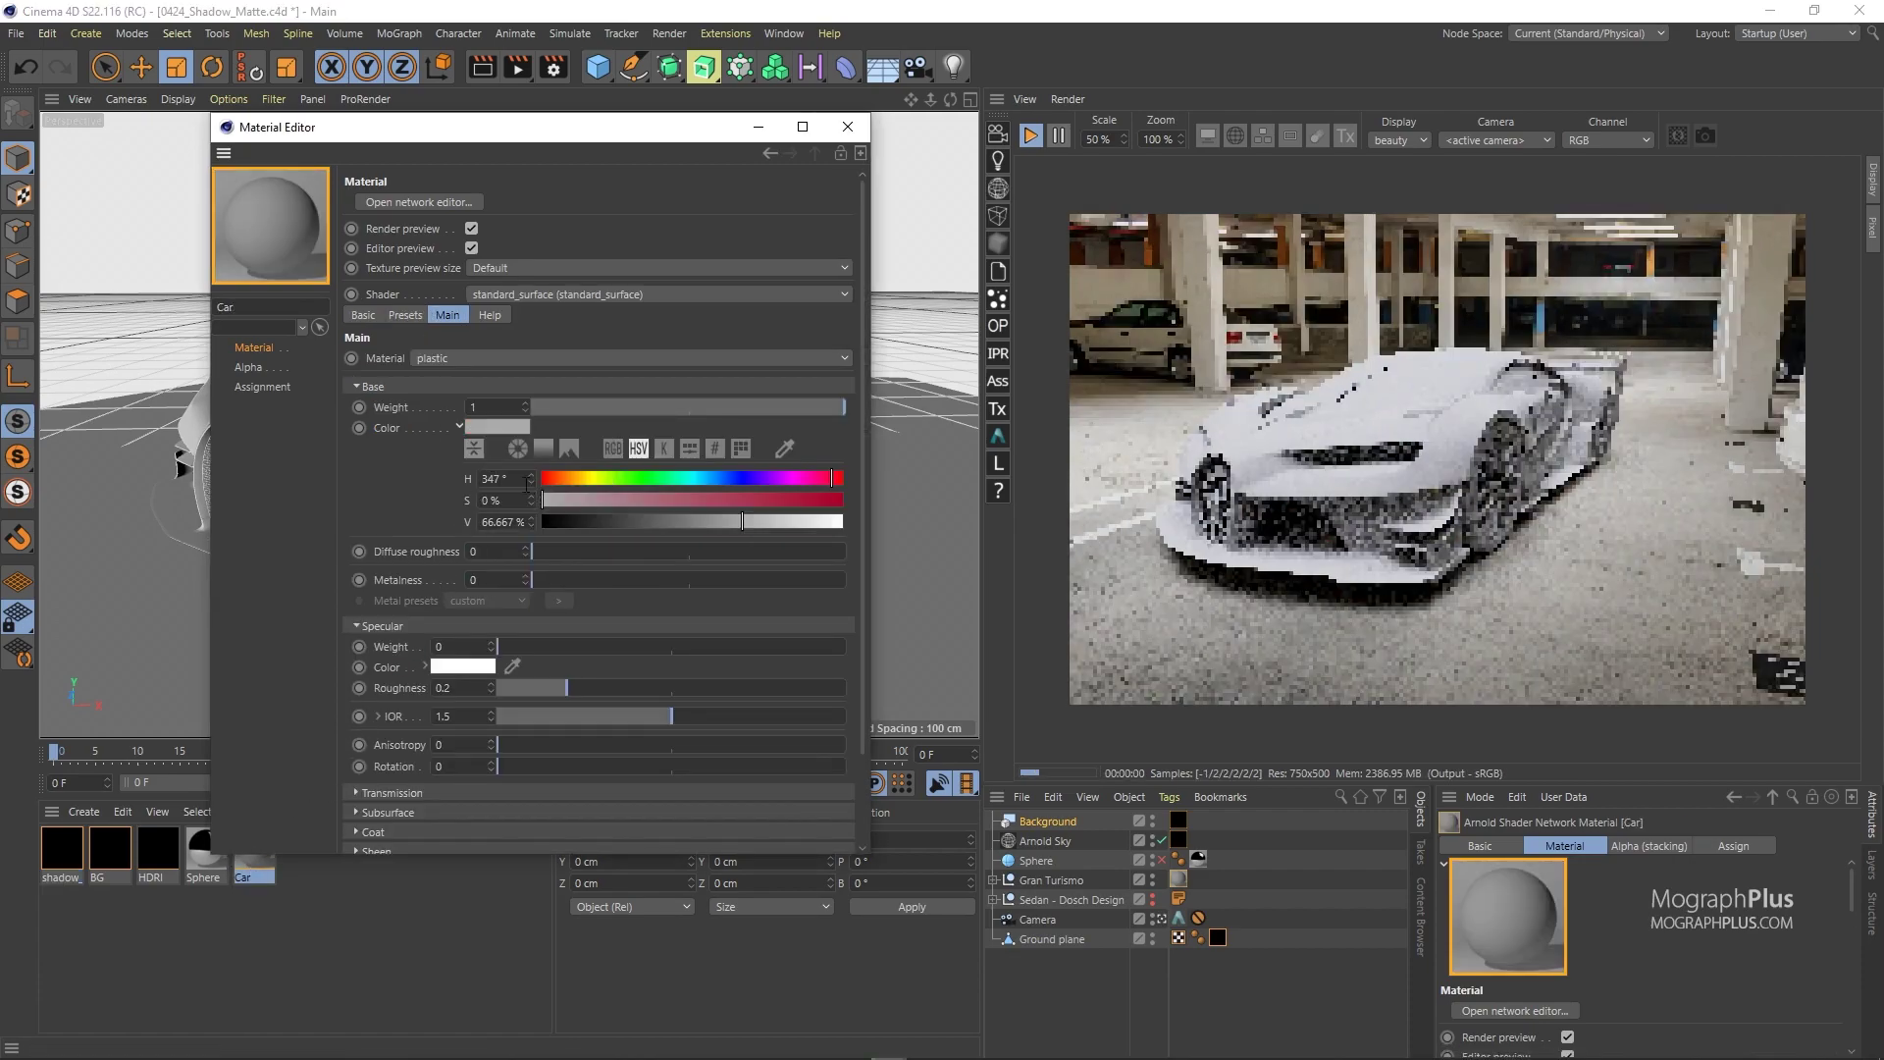
click(458, 427)
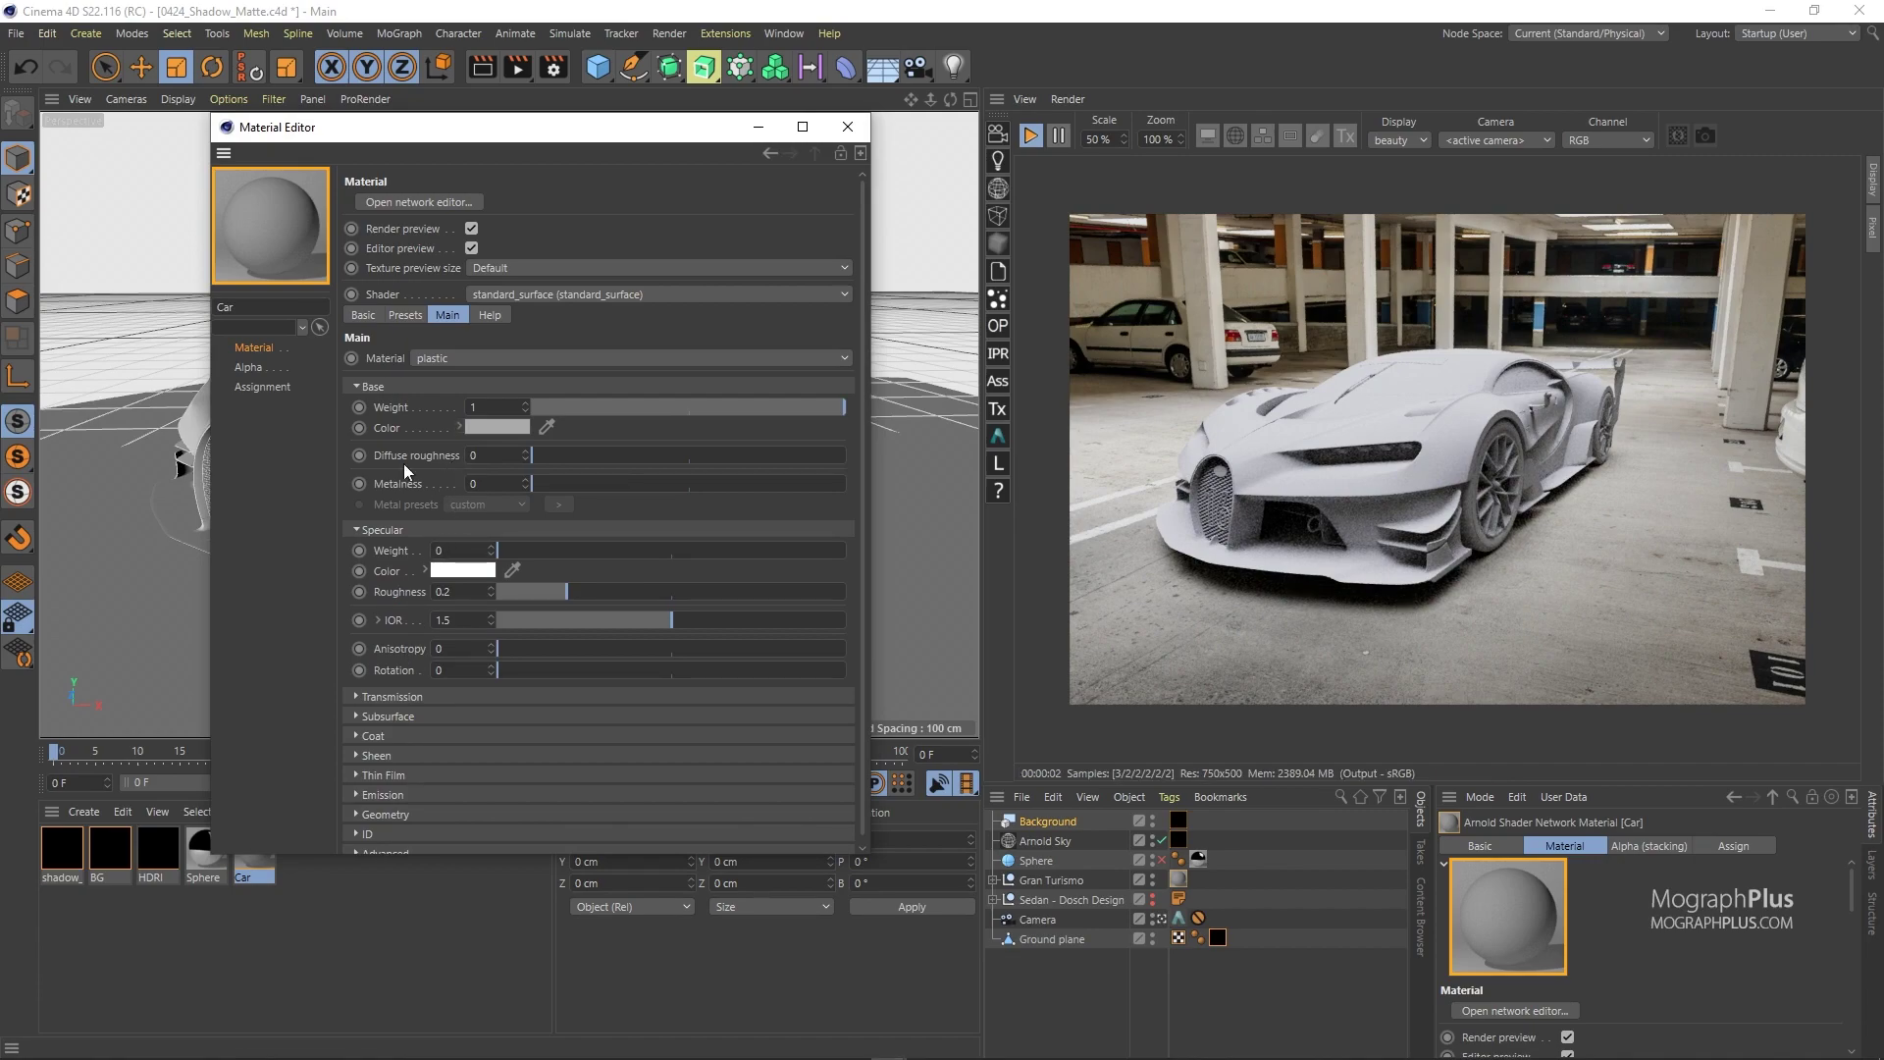
click(70, 860)
Move the shadow, shadow_diff and shadow_mask AOVs into Arnold's Active AOVs list alongside beauty
click(404, 504)
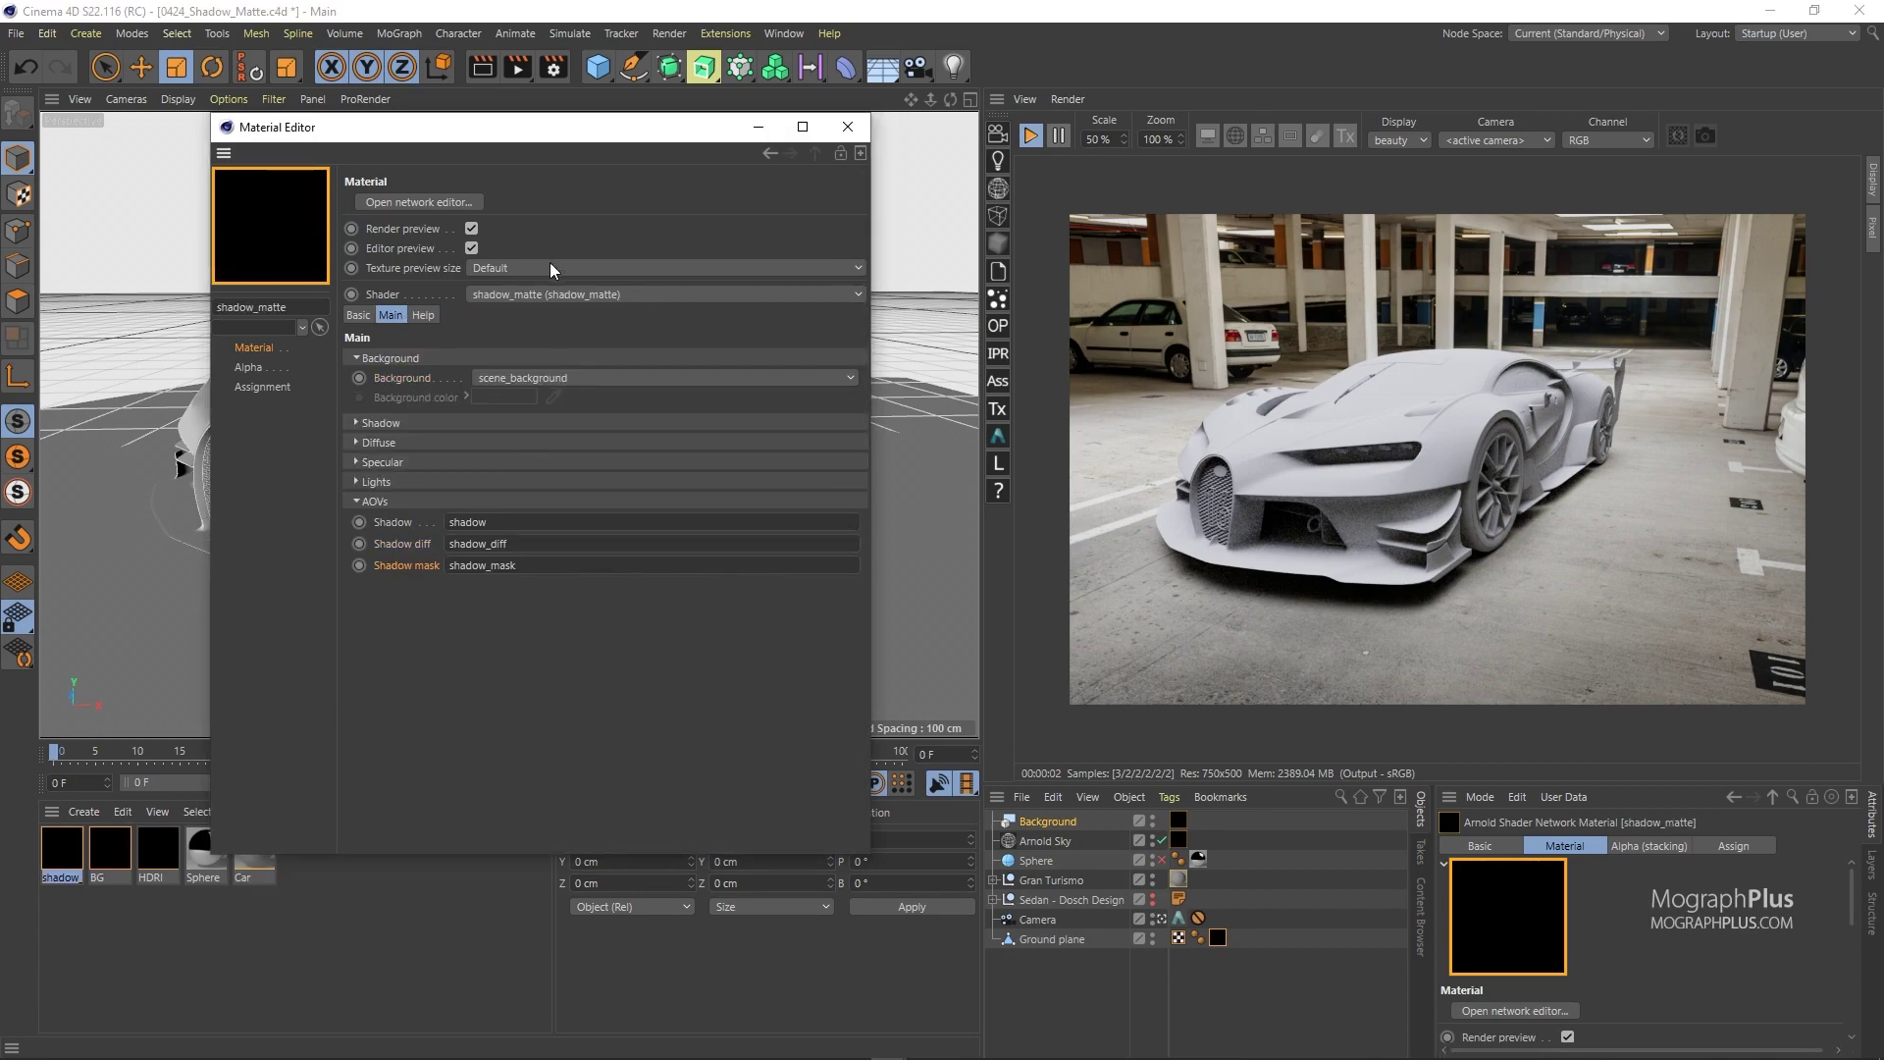
click(554, 67)
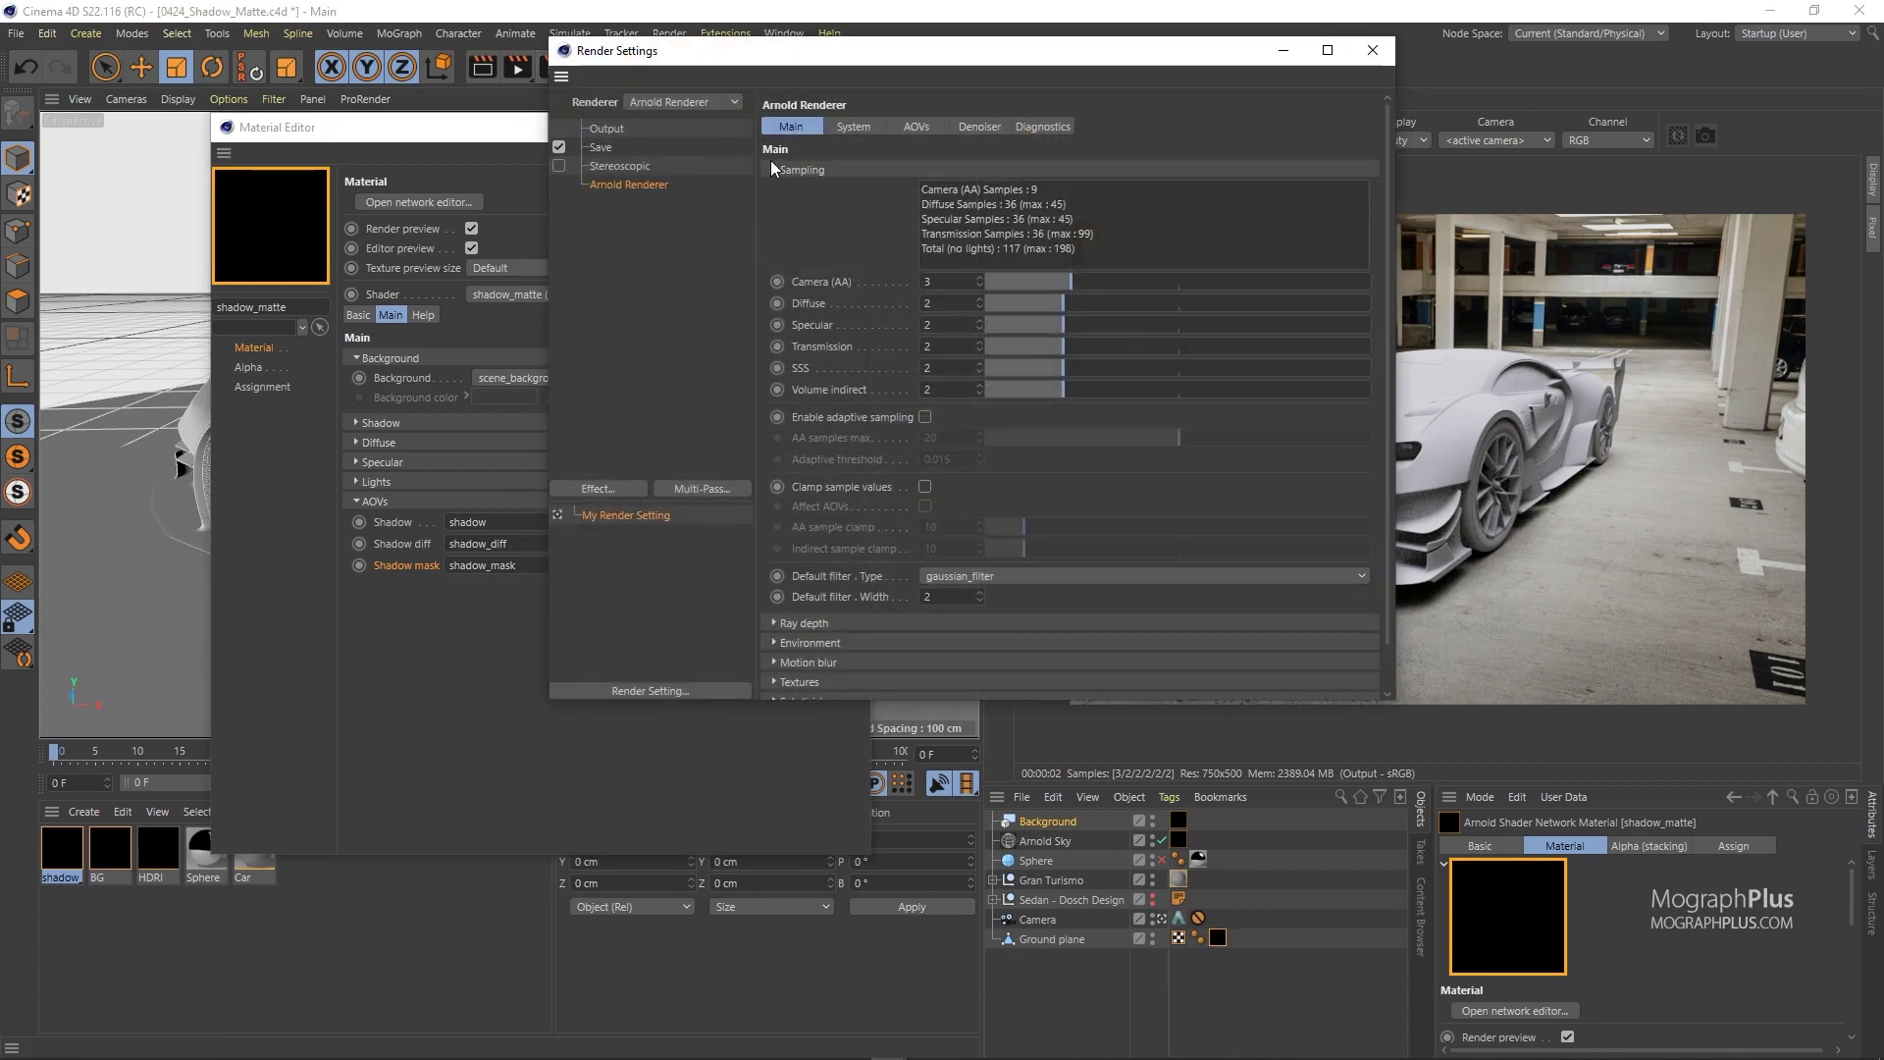
click(902, 135)
click(778, 316)
click(781, 335)
click(817, 373)
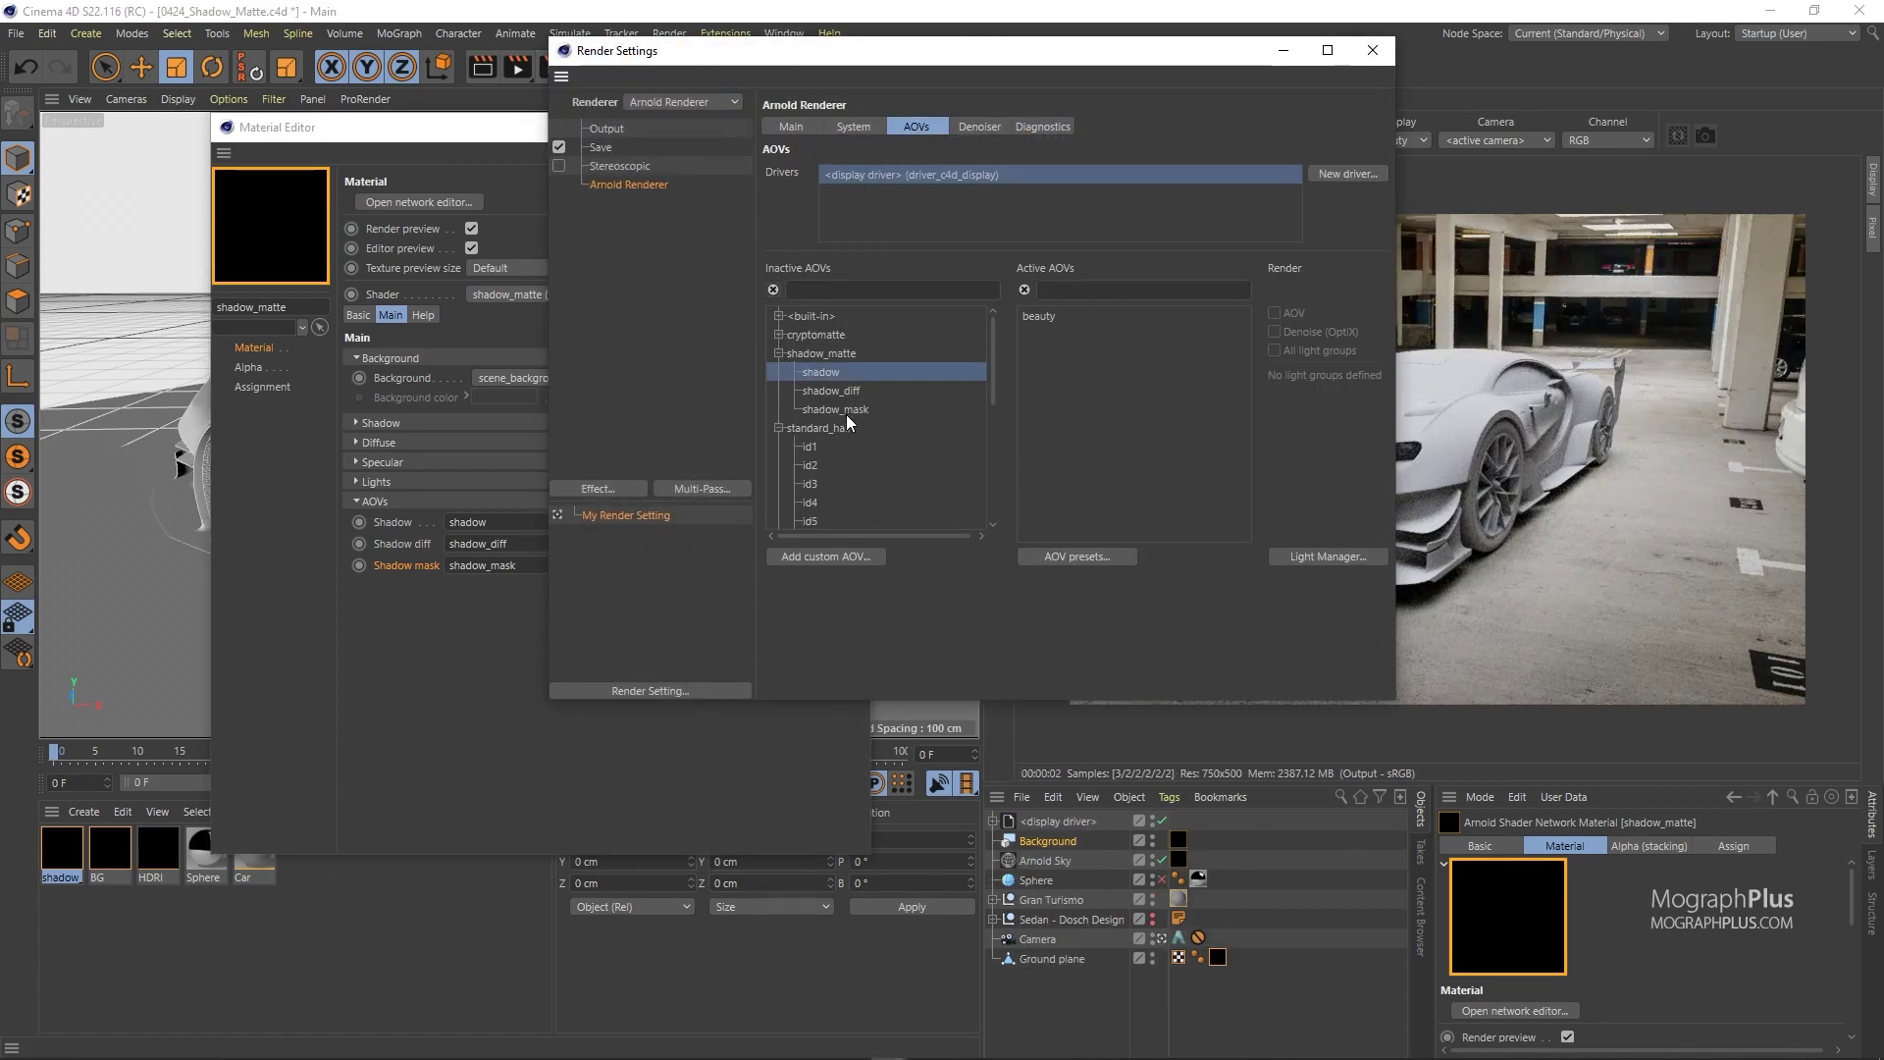
shift+click(844, 411)
drag(844, 411, 1094, 382)
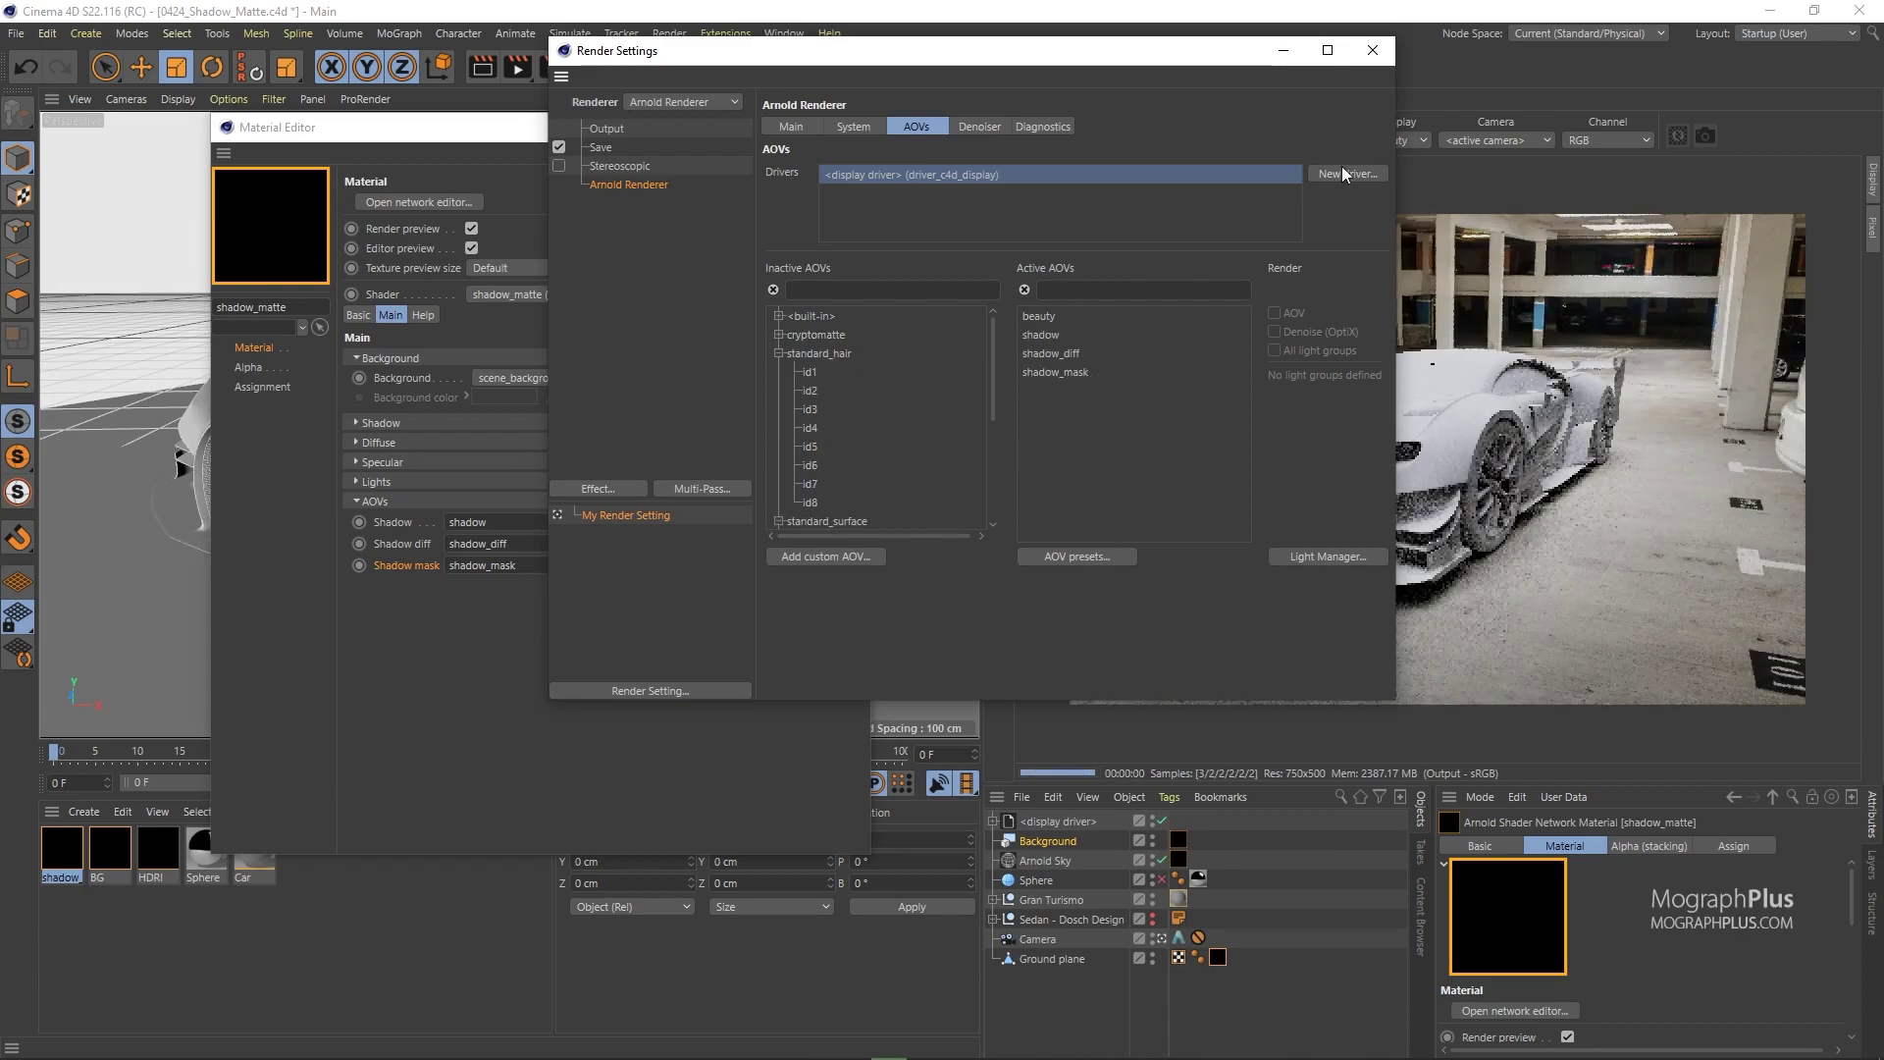
click(1373, 50)
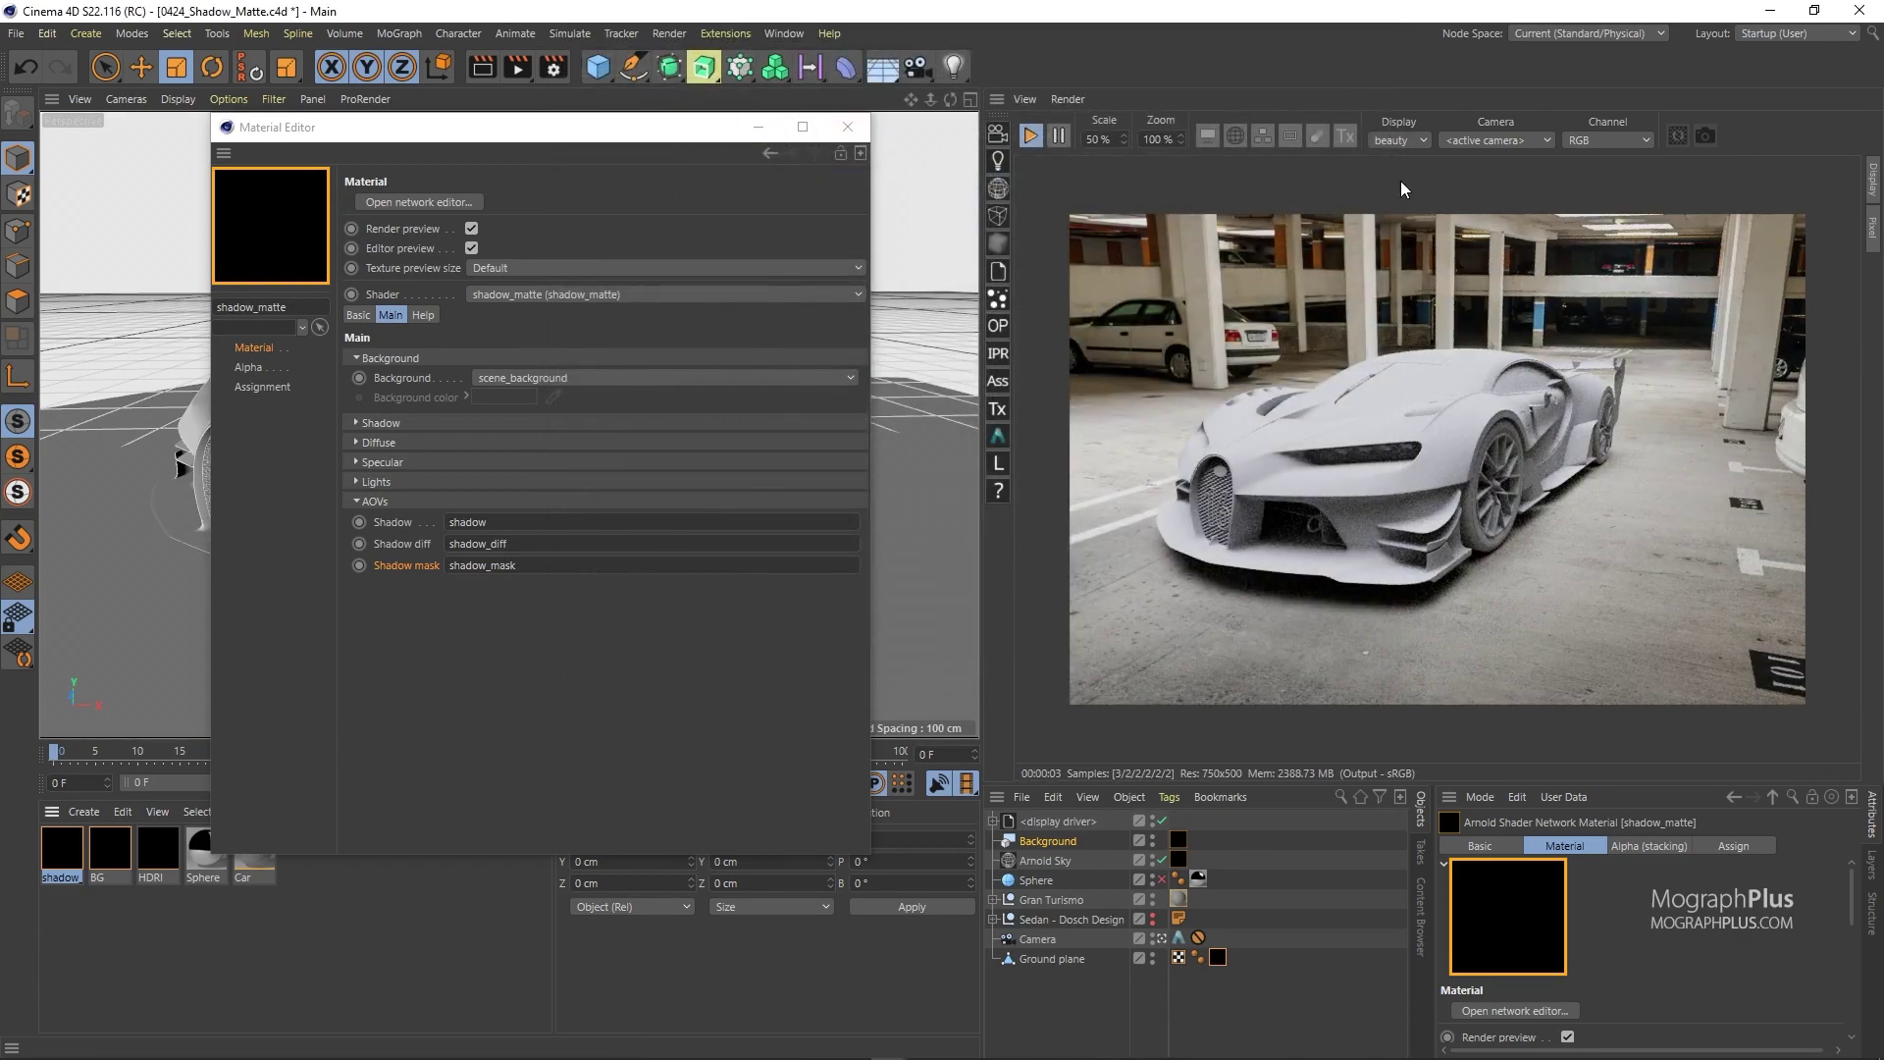
click(1390, 142)
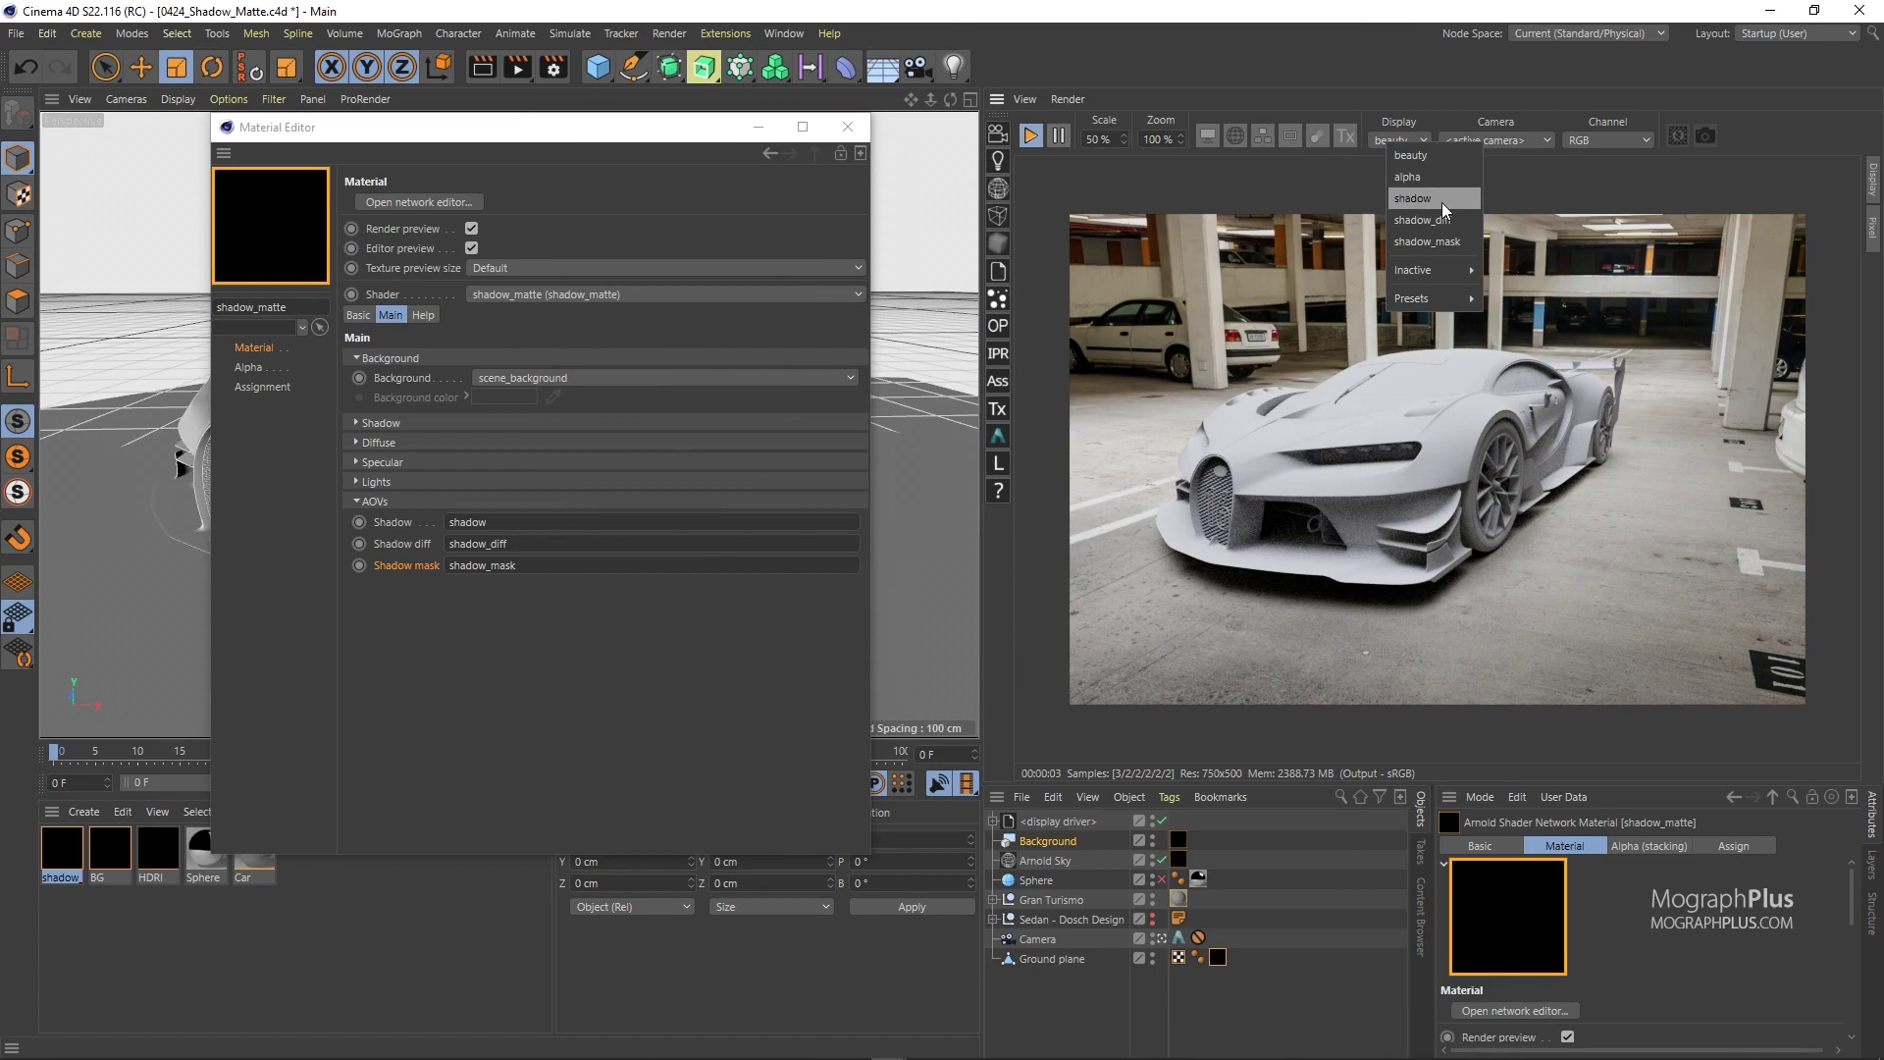
click(1413, 198)
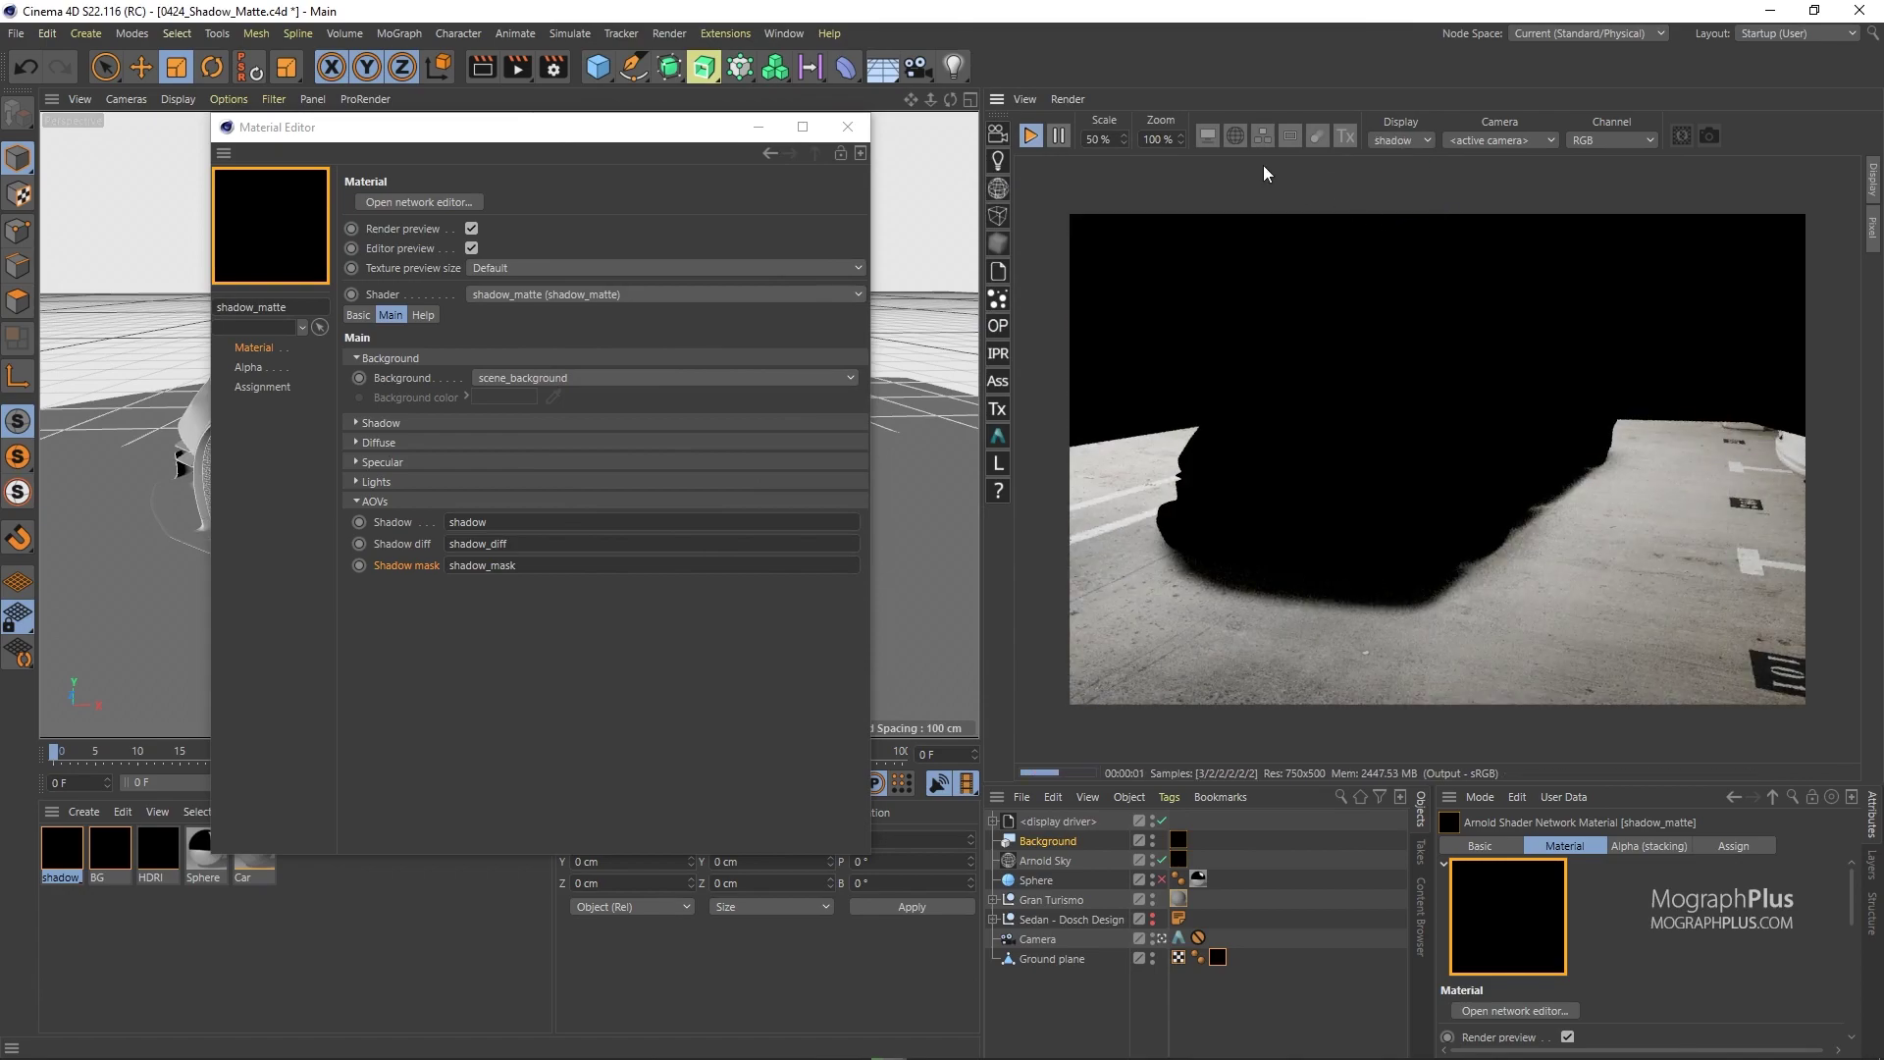
click(1069, 100)
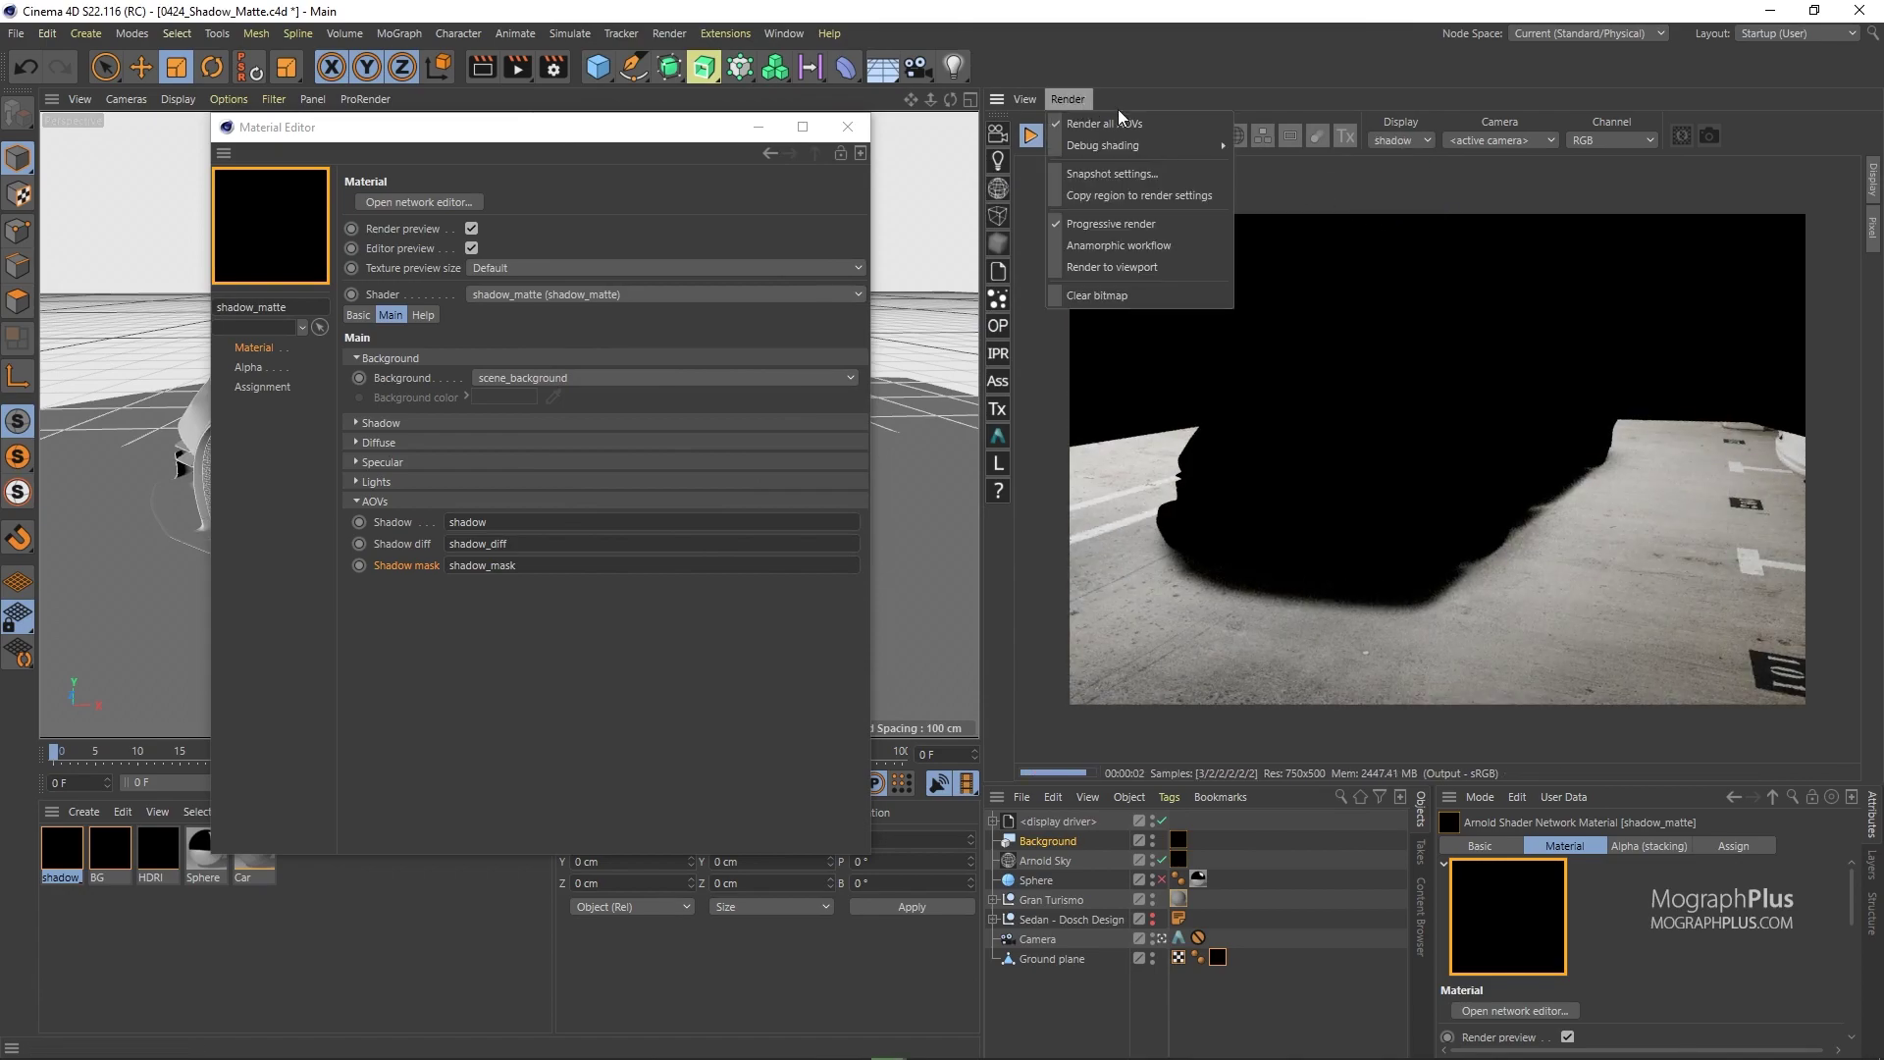
click(1393, 140)
click(1438, 215)
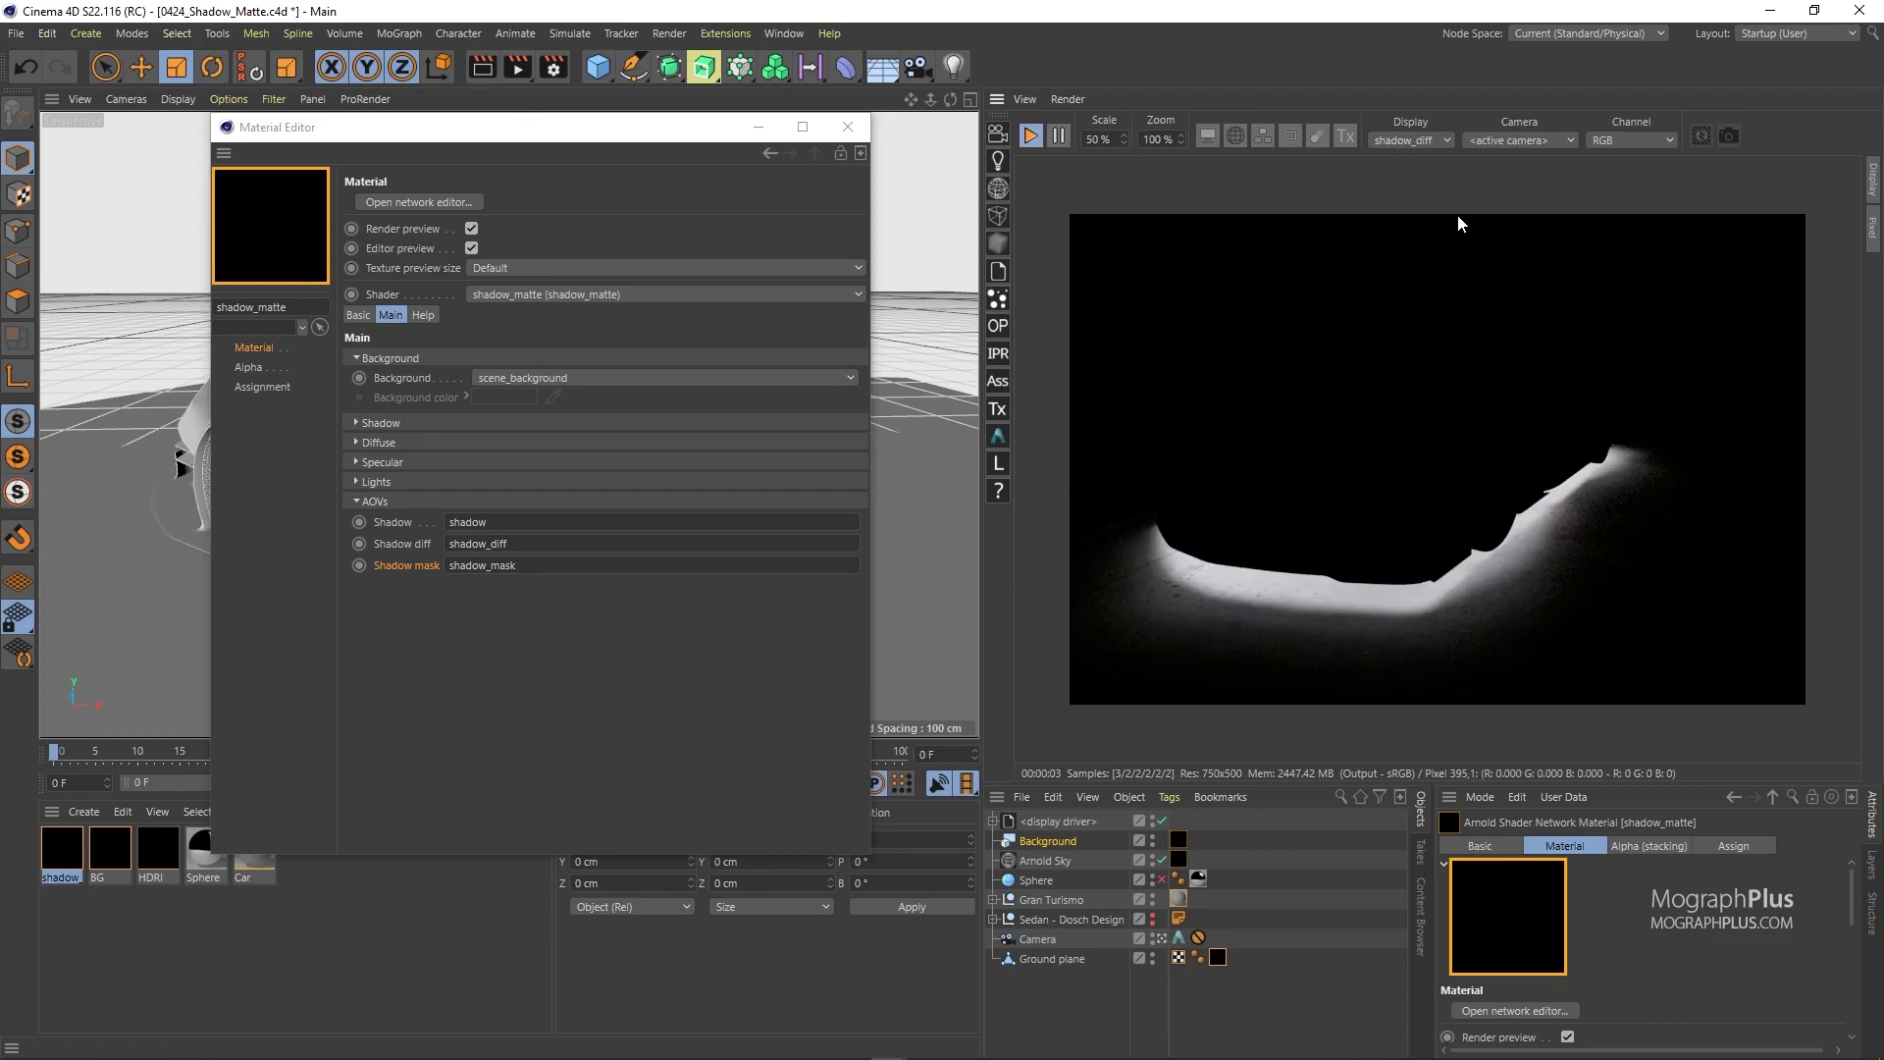
click(1420, 142)
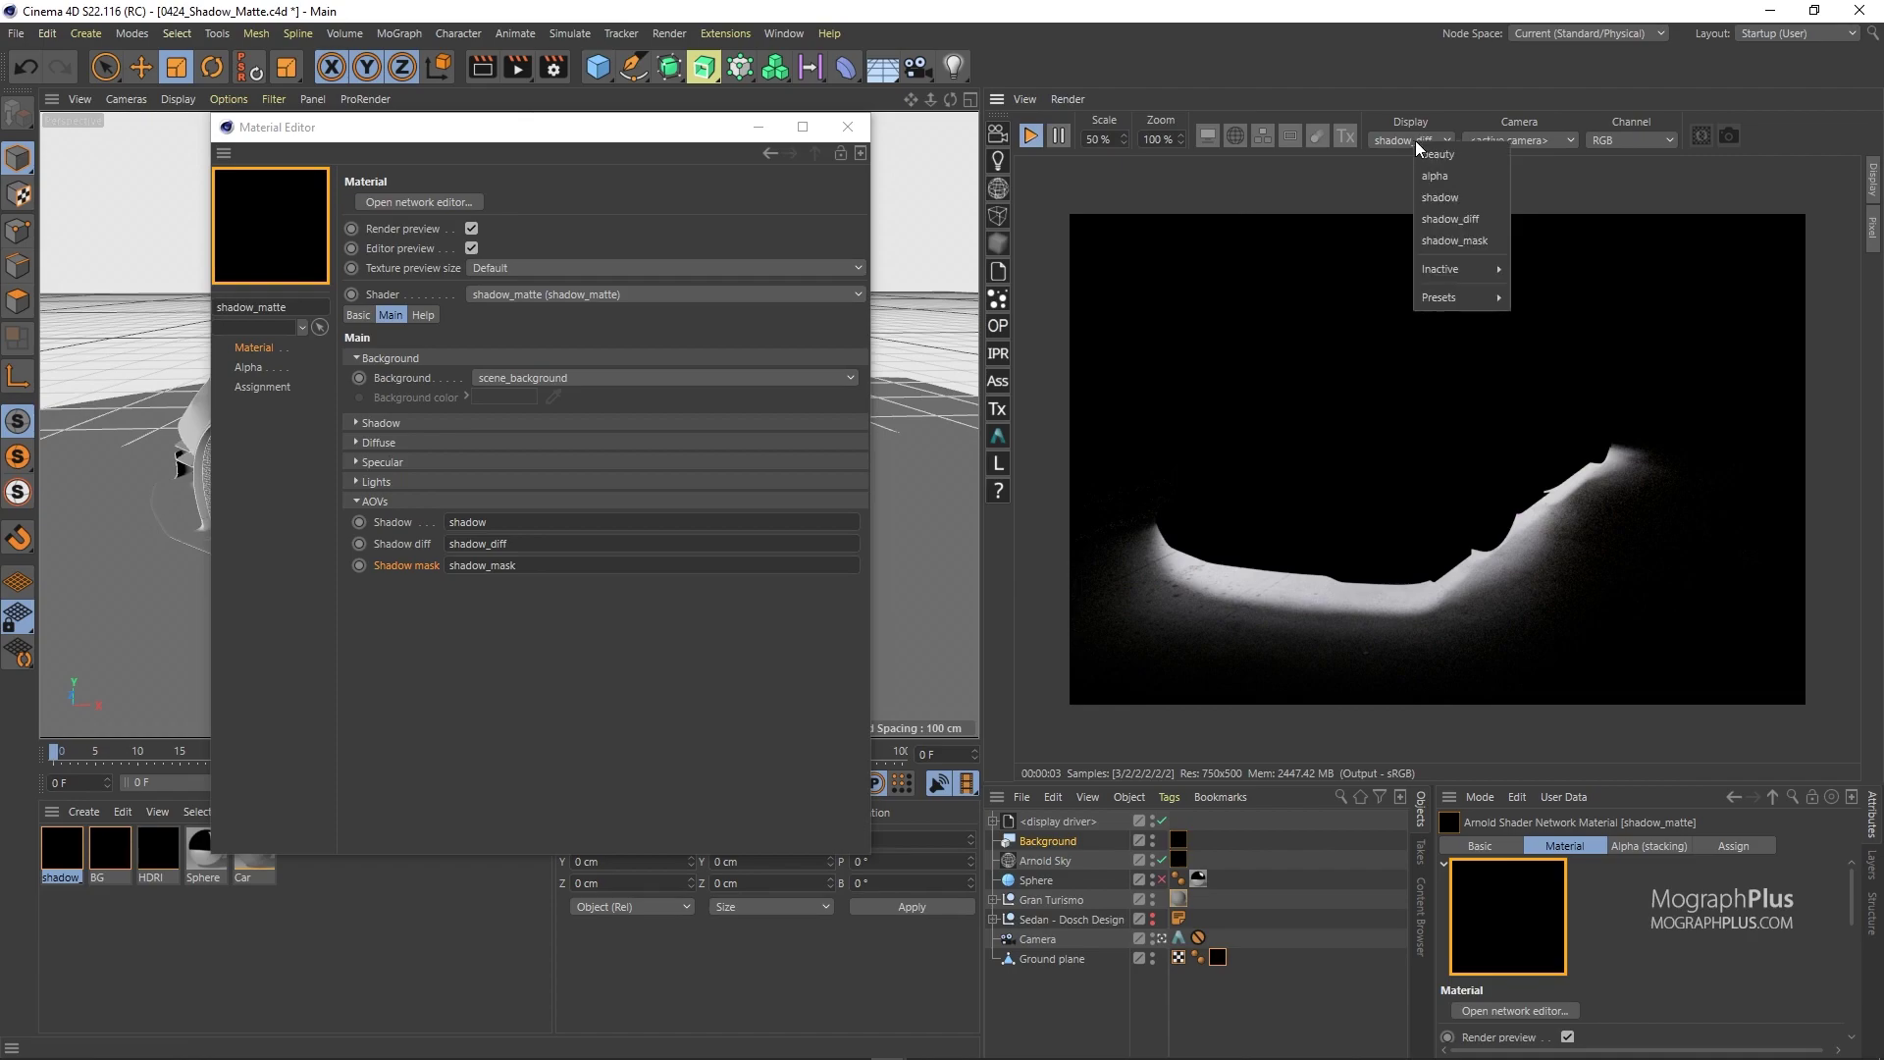
click(1454, 242)
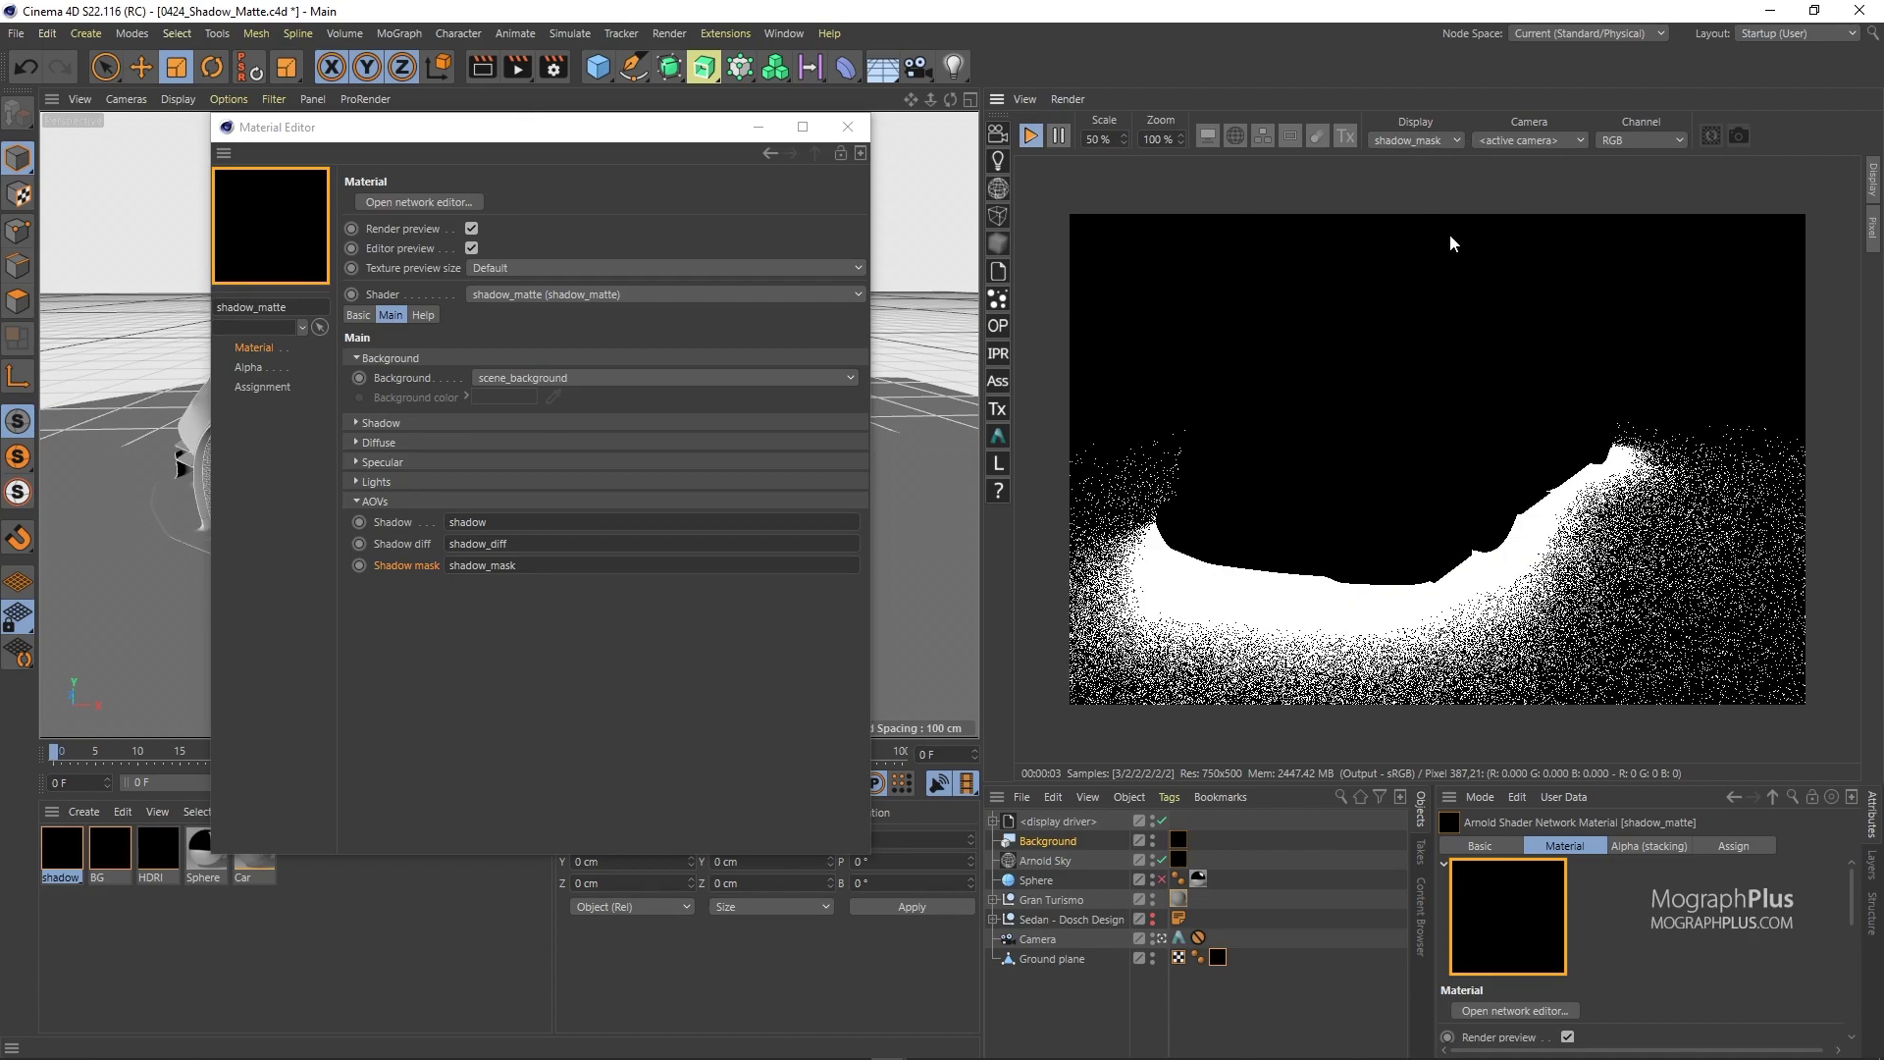
click(1424, 144)
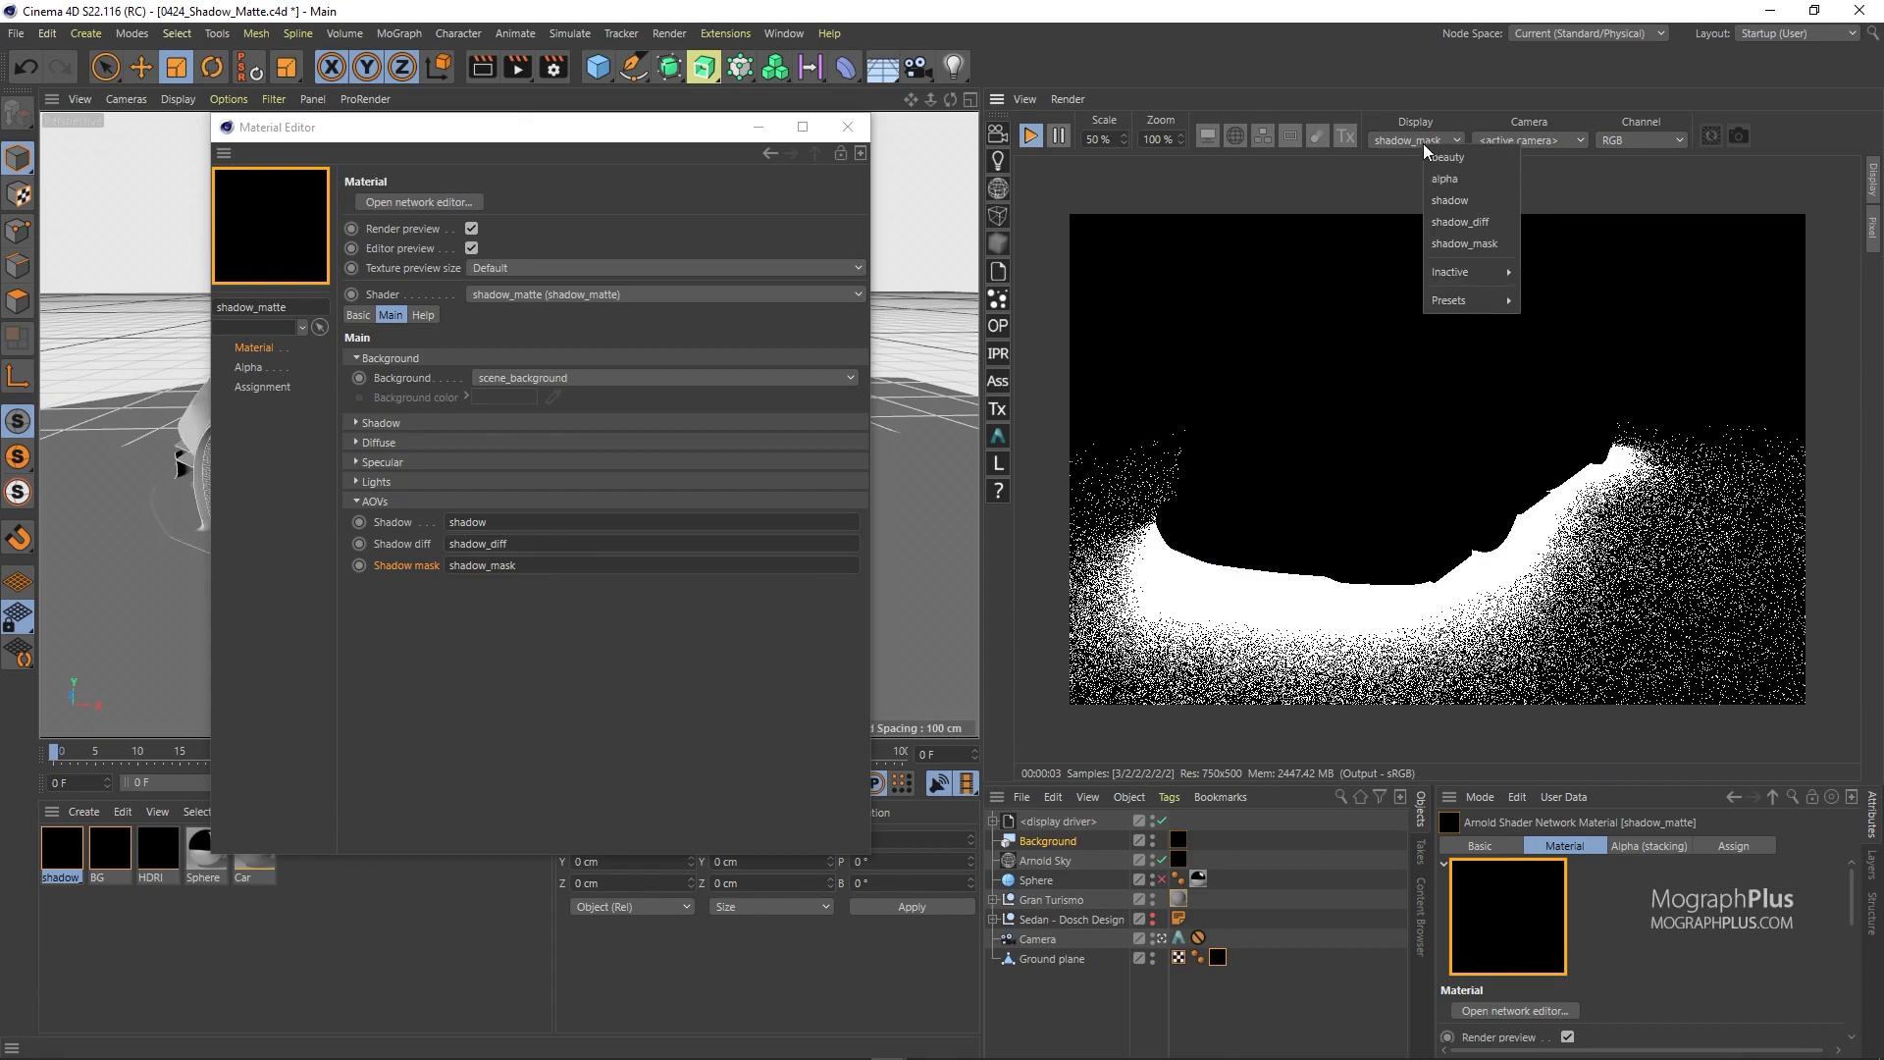
click(1493, 228)
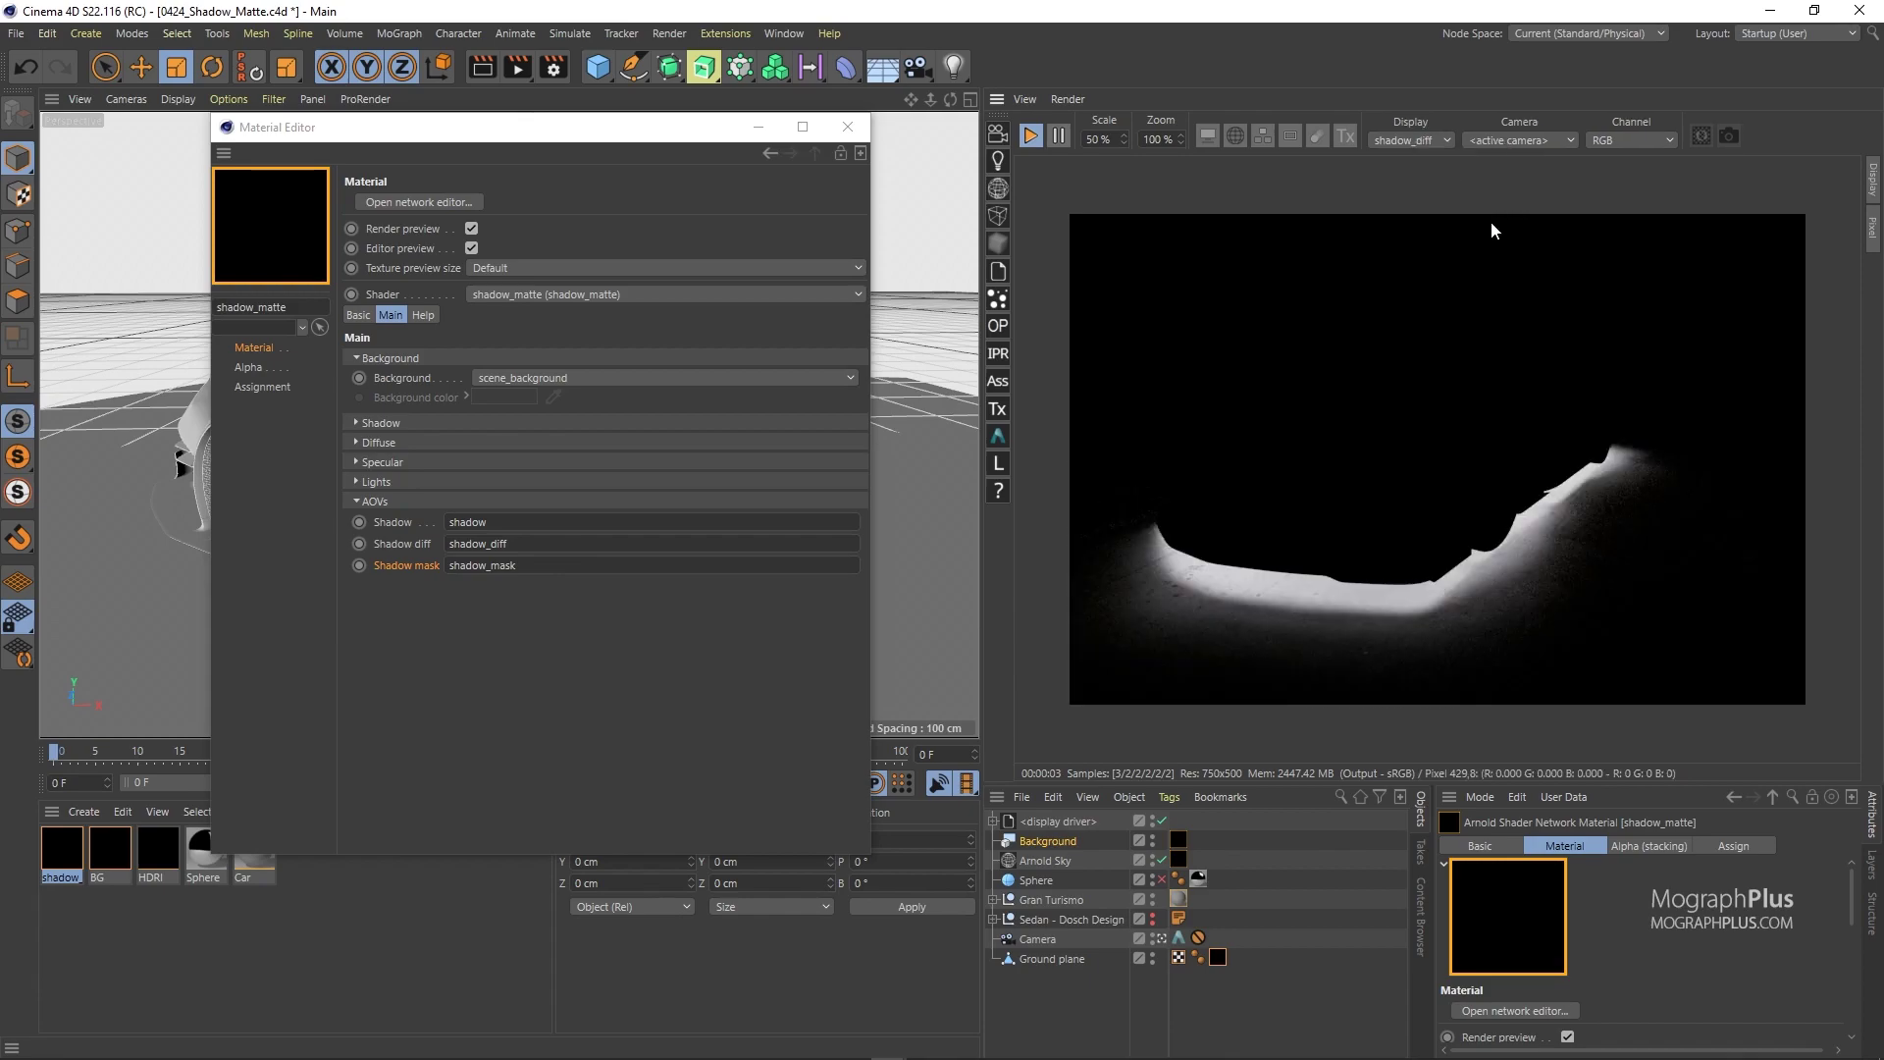
click(1444, 145)
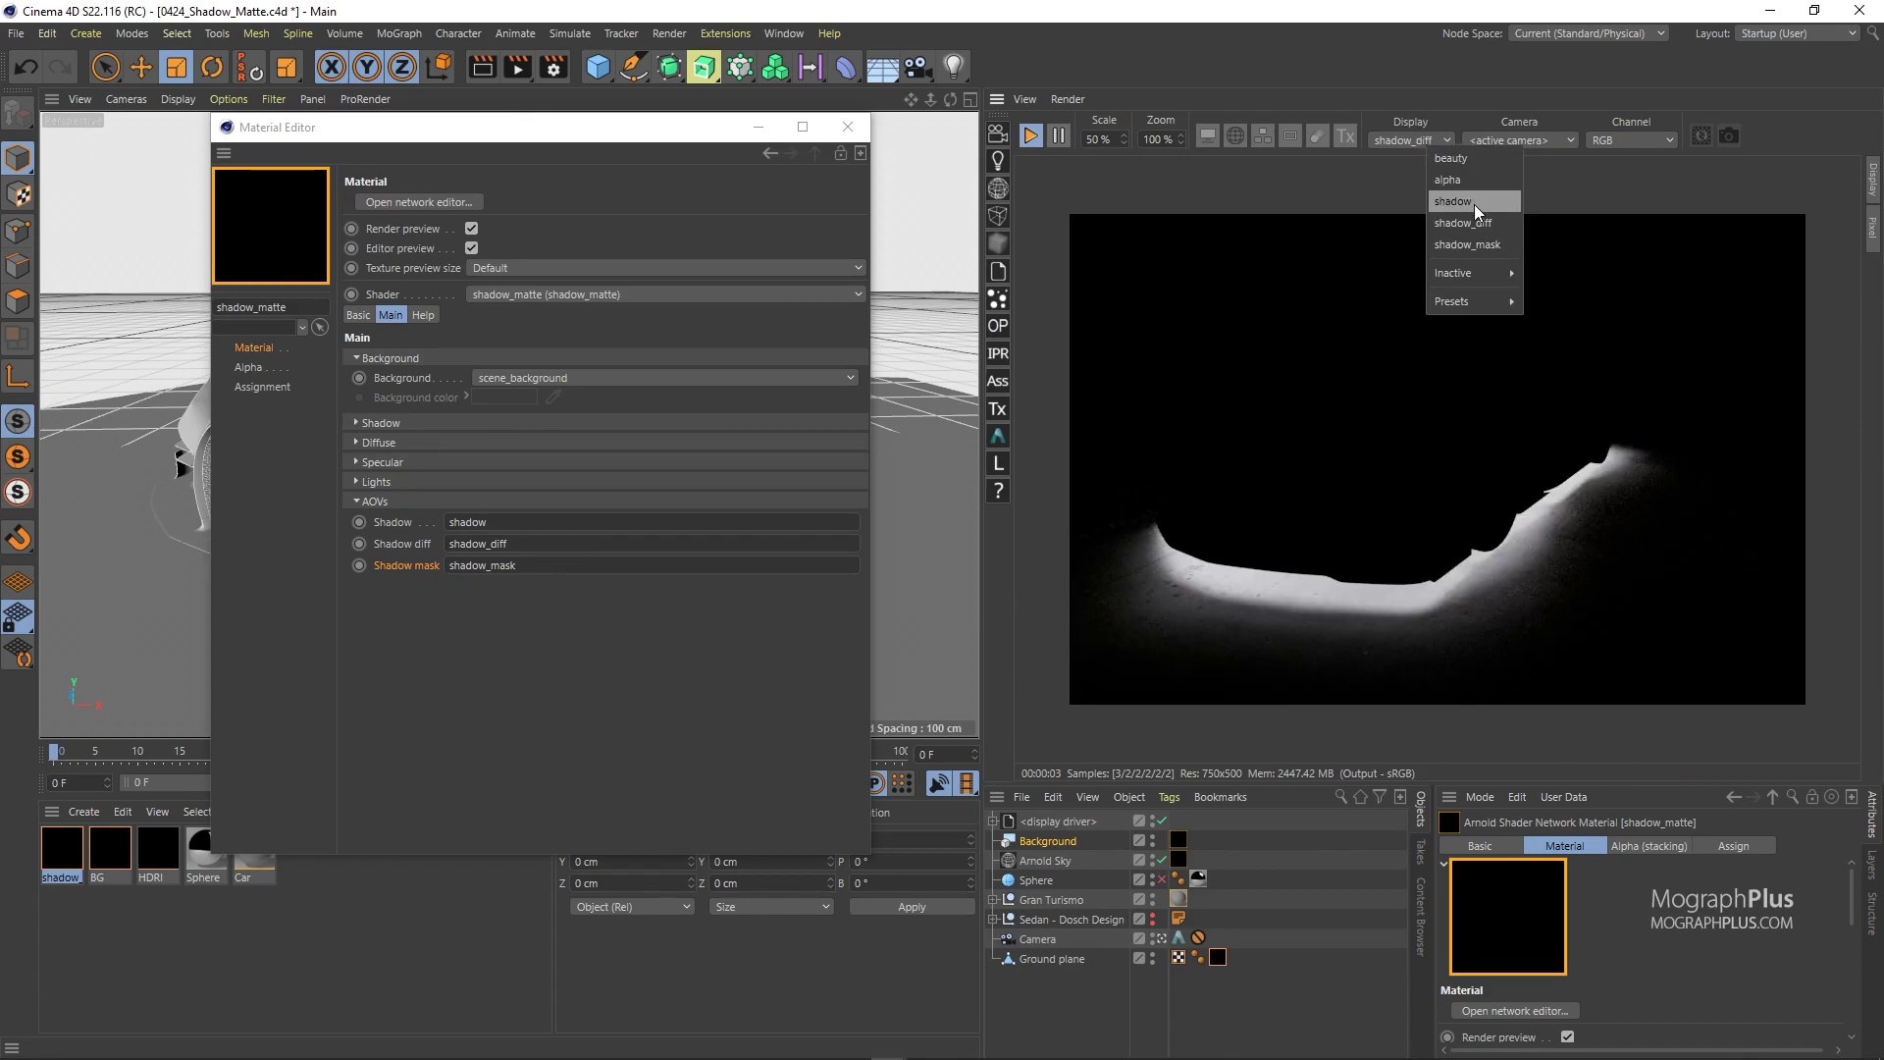
click(1457, 201)
click(1428, 143)
Return the render to the beauty pass and enable the chrome Sphere in the Object Manager
click(1434, 149)
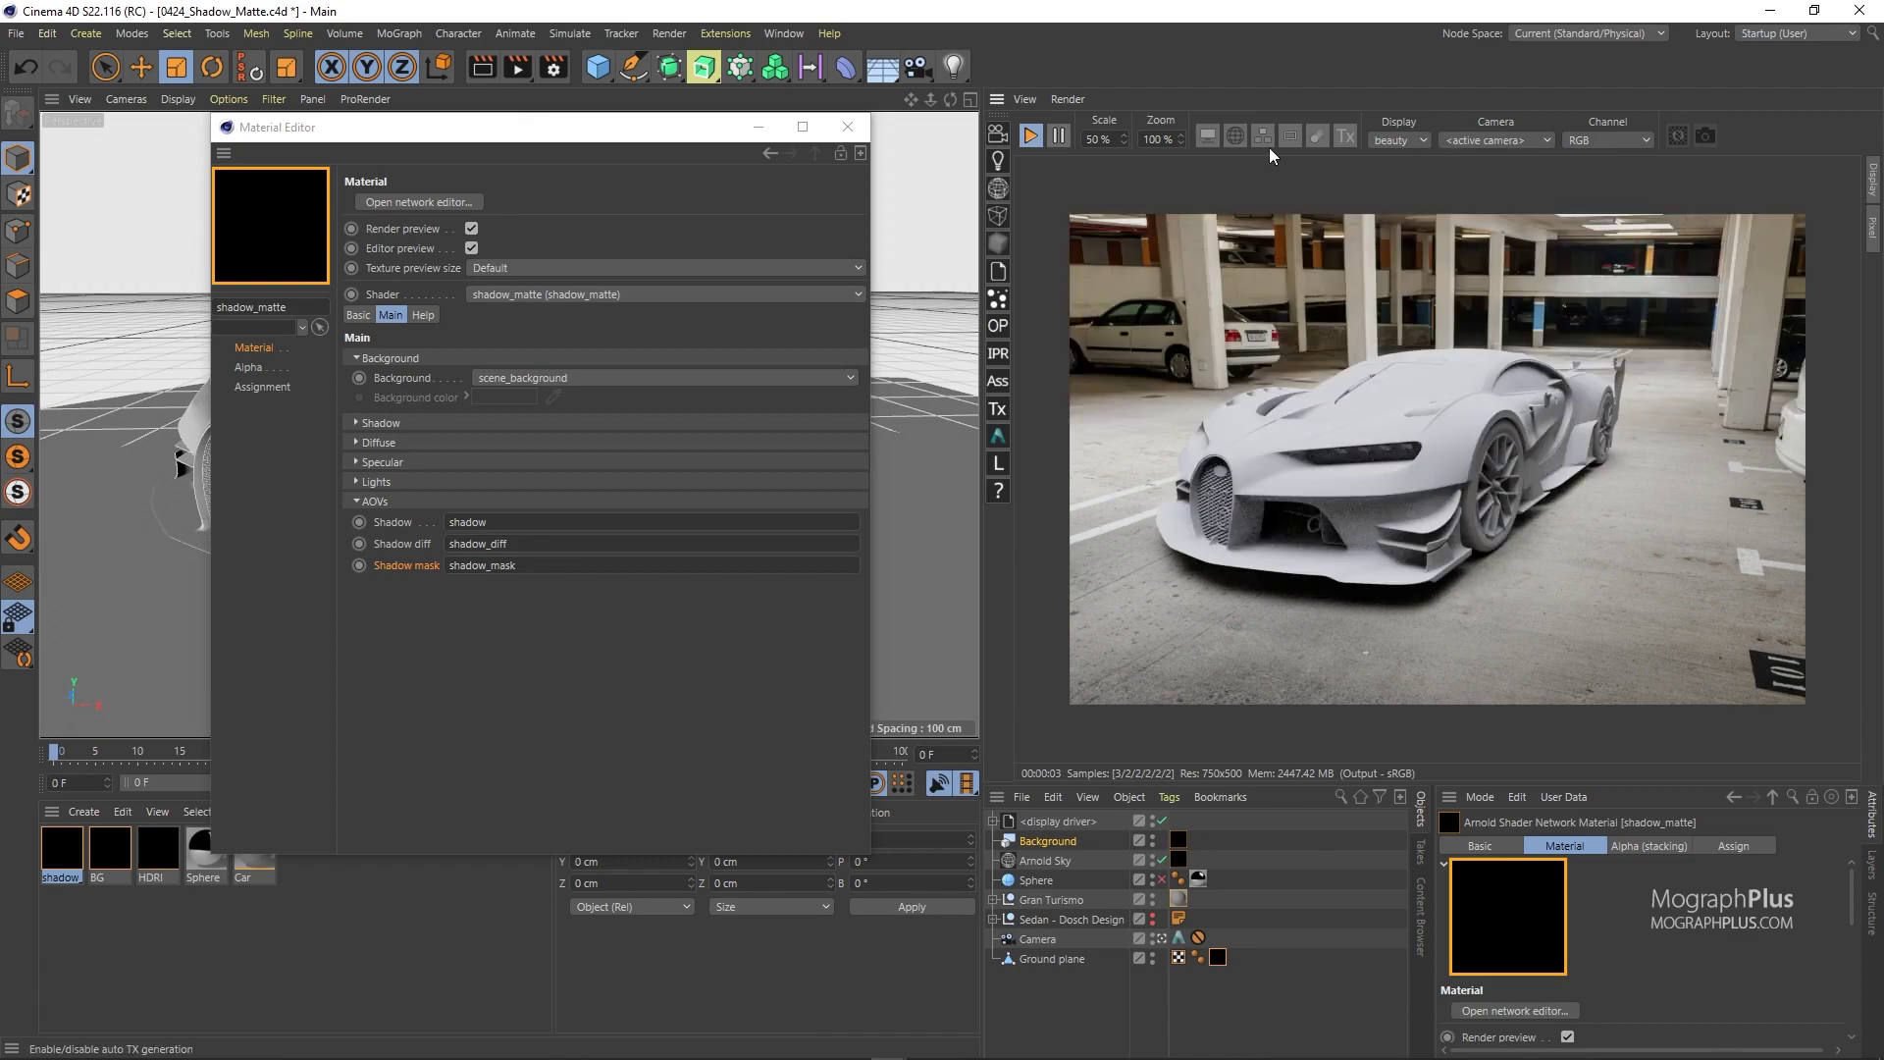
click(1162, 881)
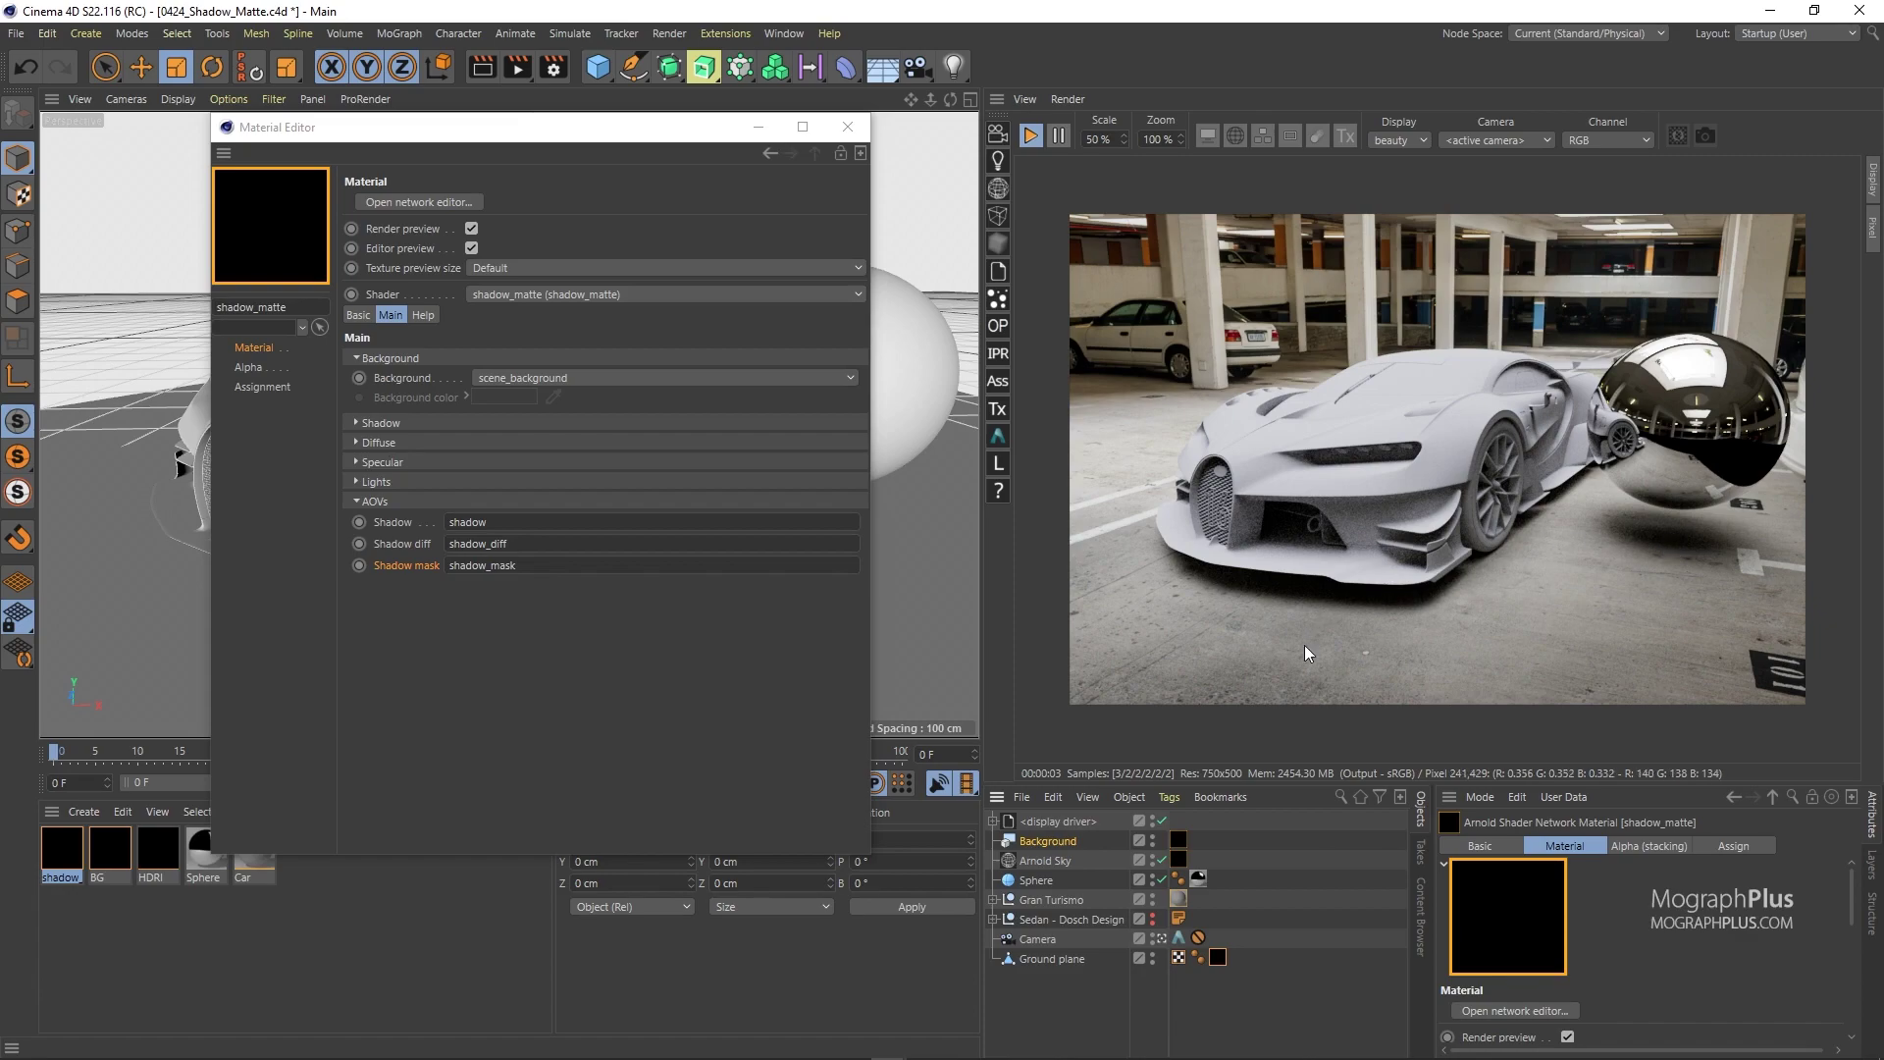
Add an Arnold Parameters tag to the Background object
right_click(1068, 846)
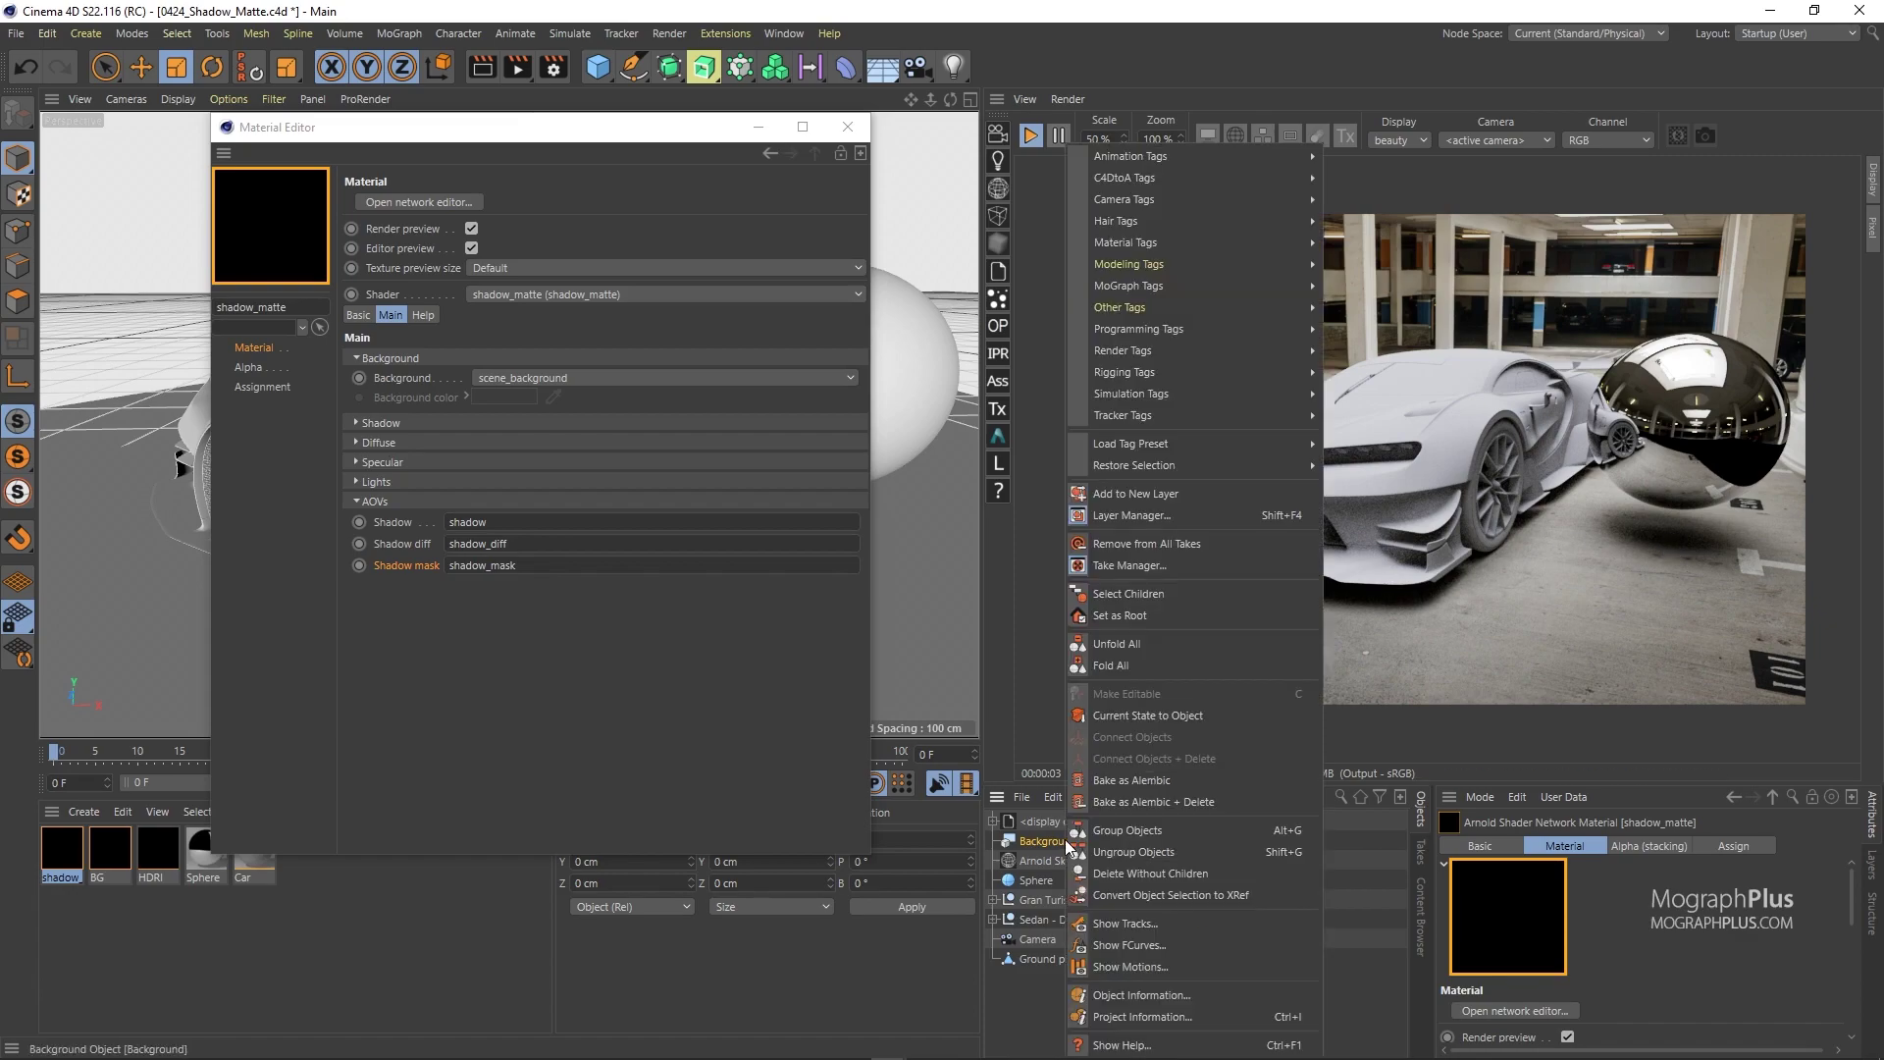
mouse_move(1276, 178)
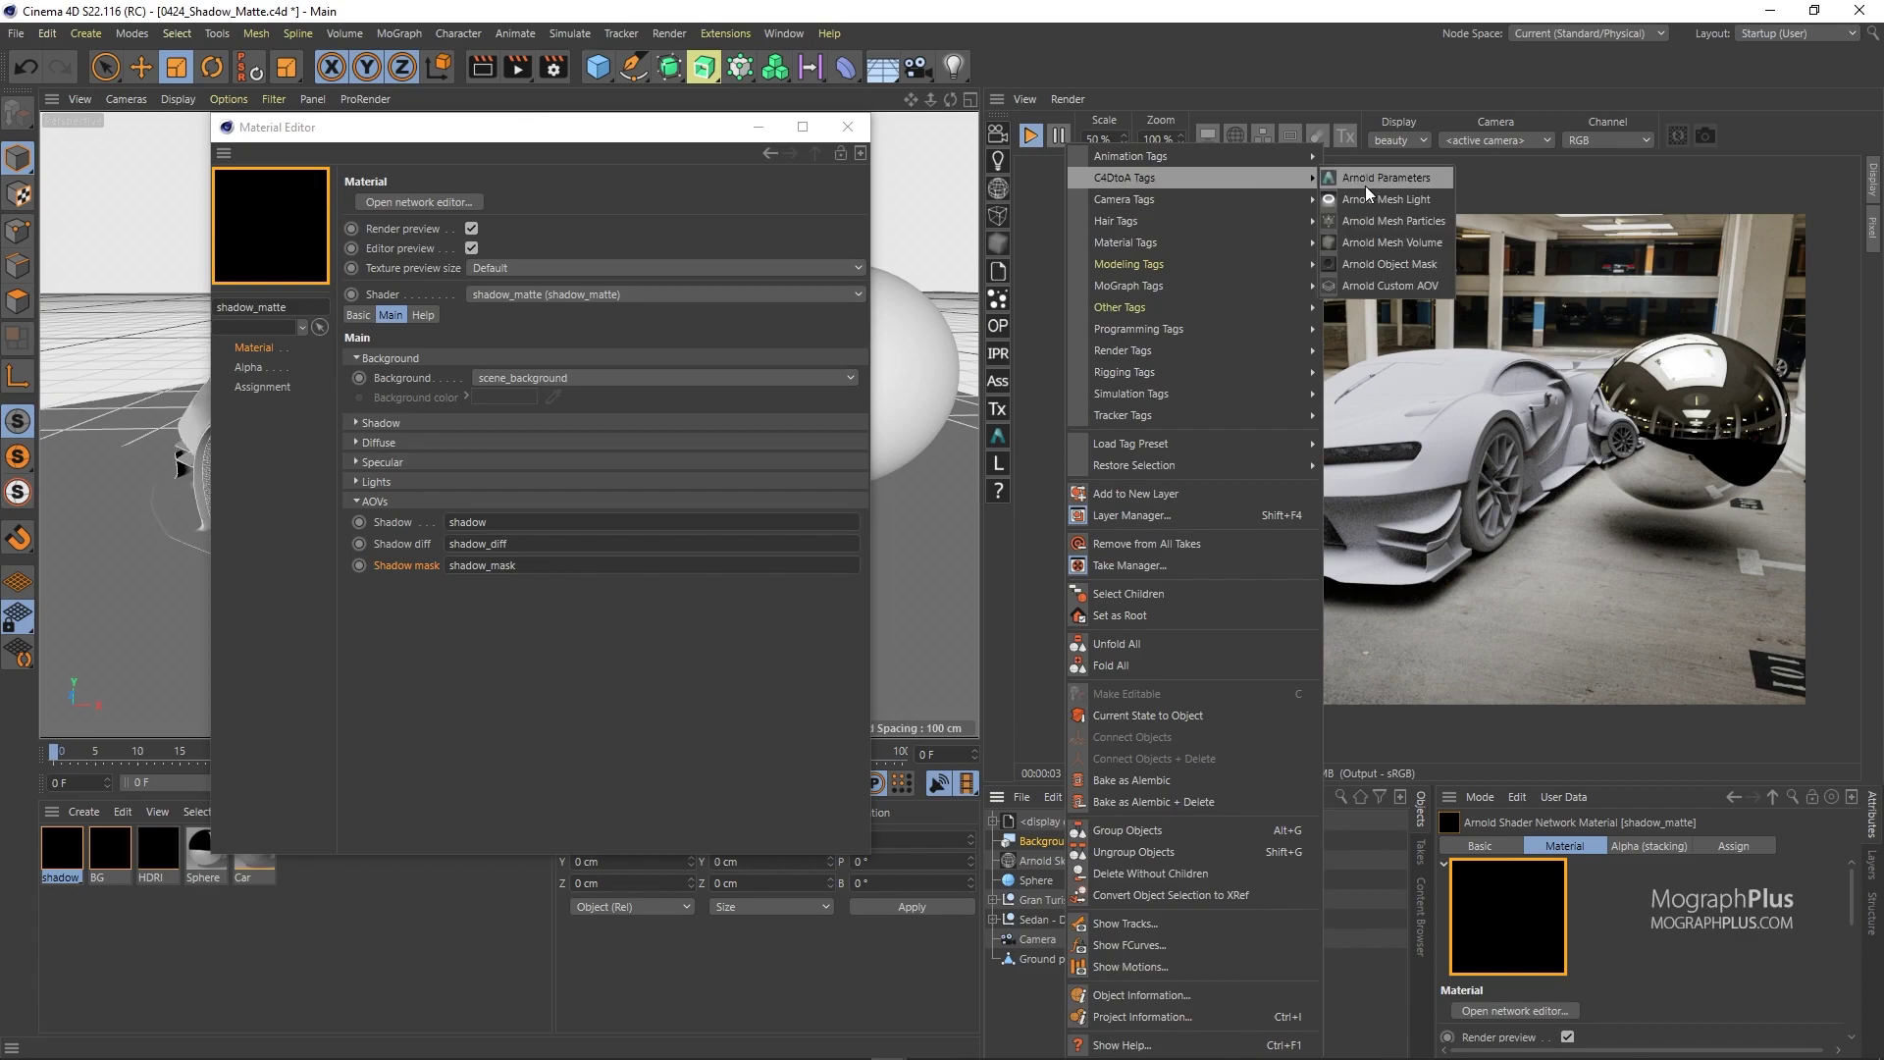
click(1367, 186)
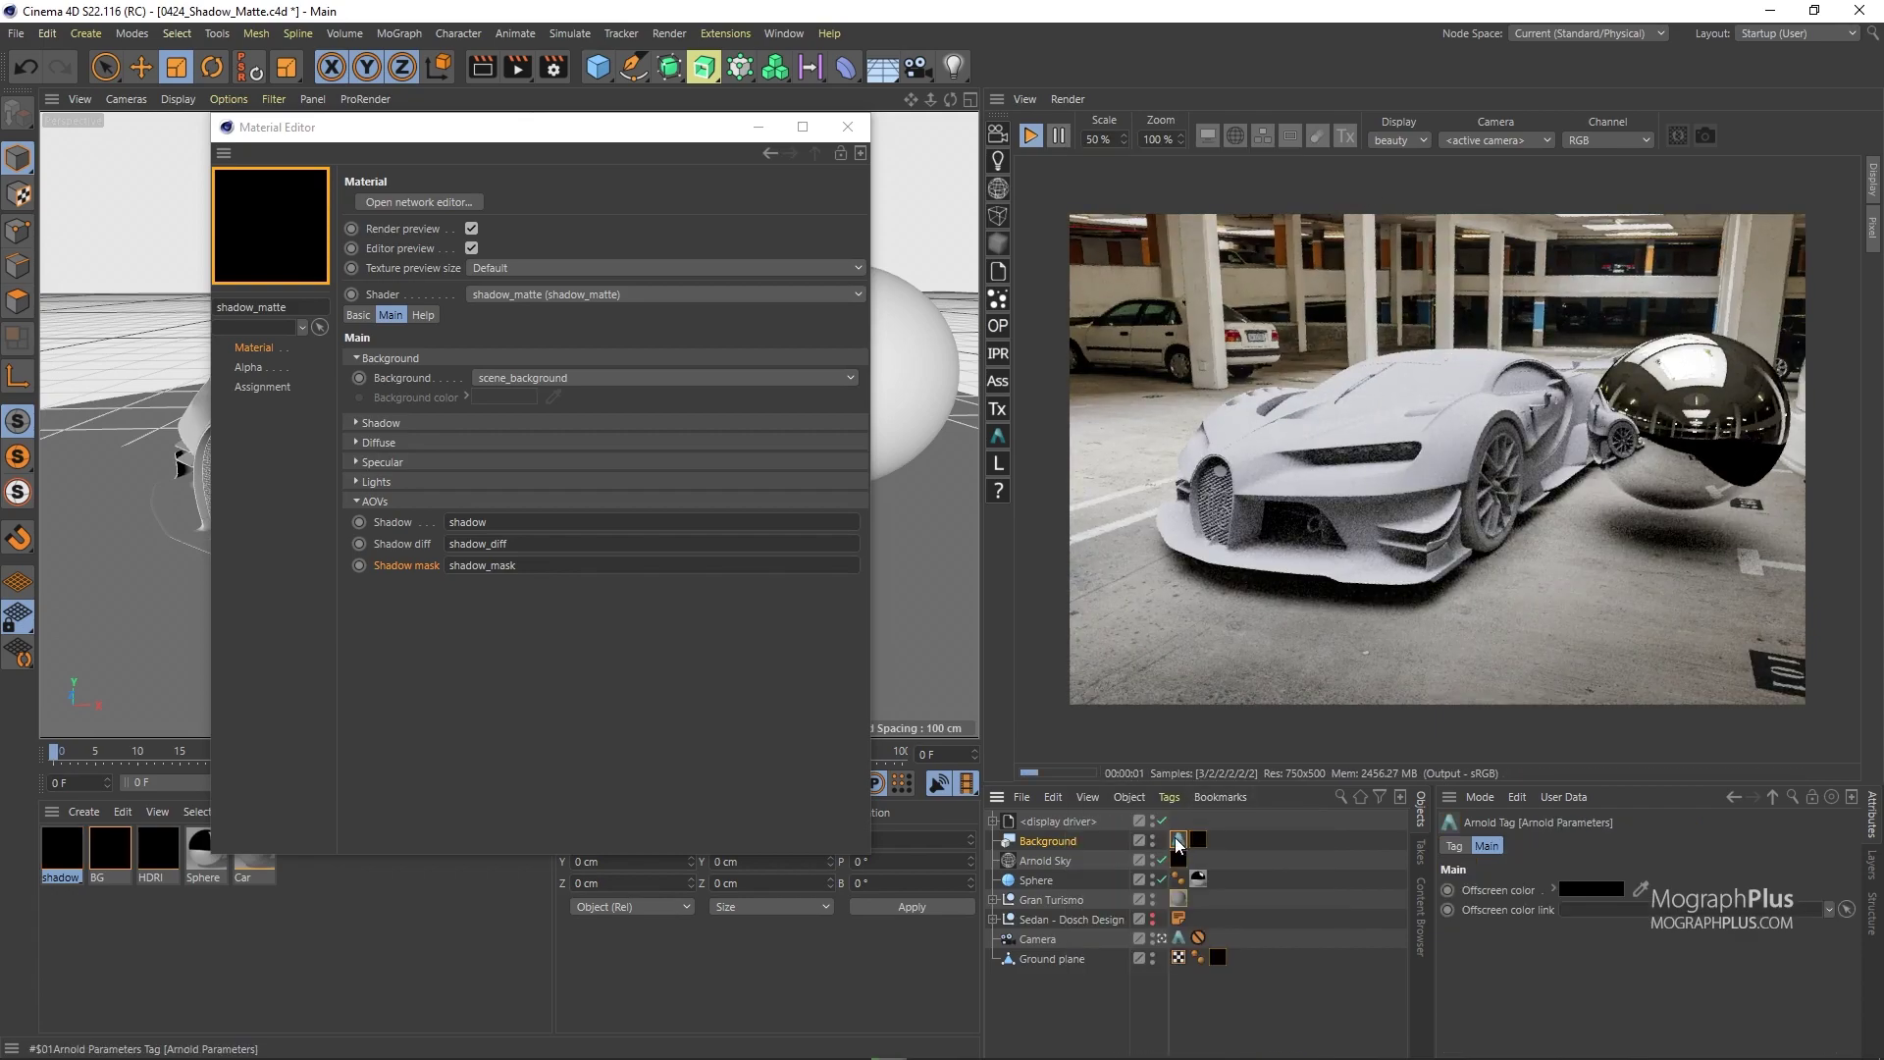
Try blue and sampled grey offscreen colours, then link the BG material as Offscreen color
click(1591, 889)
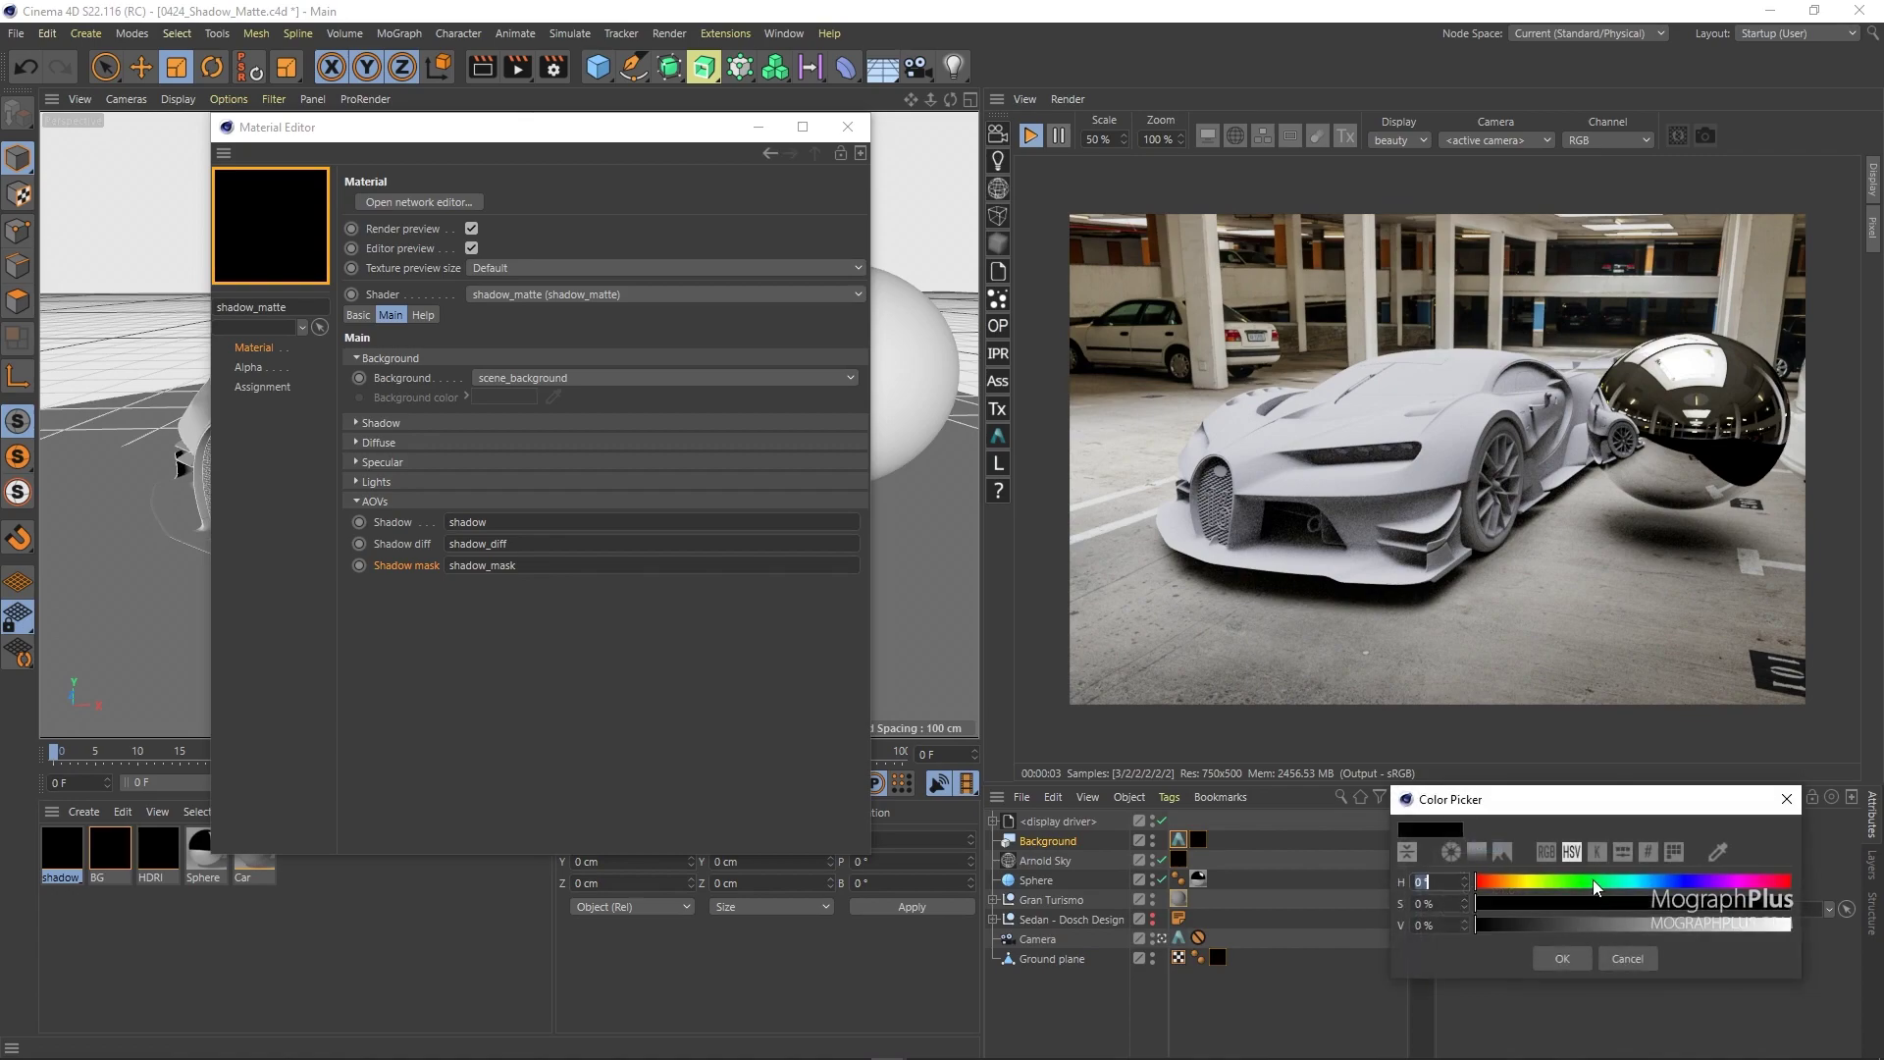
click(1622, 883)
drag(1624, 883, 1660, 882)
click(1673, 904)
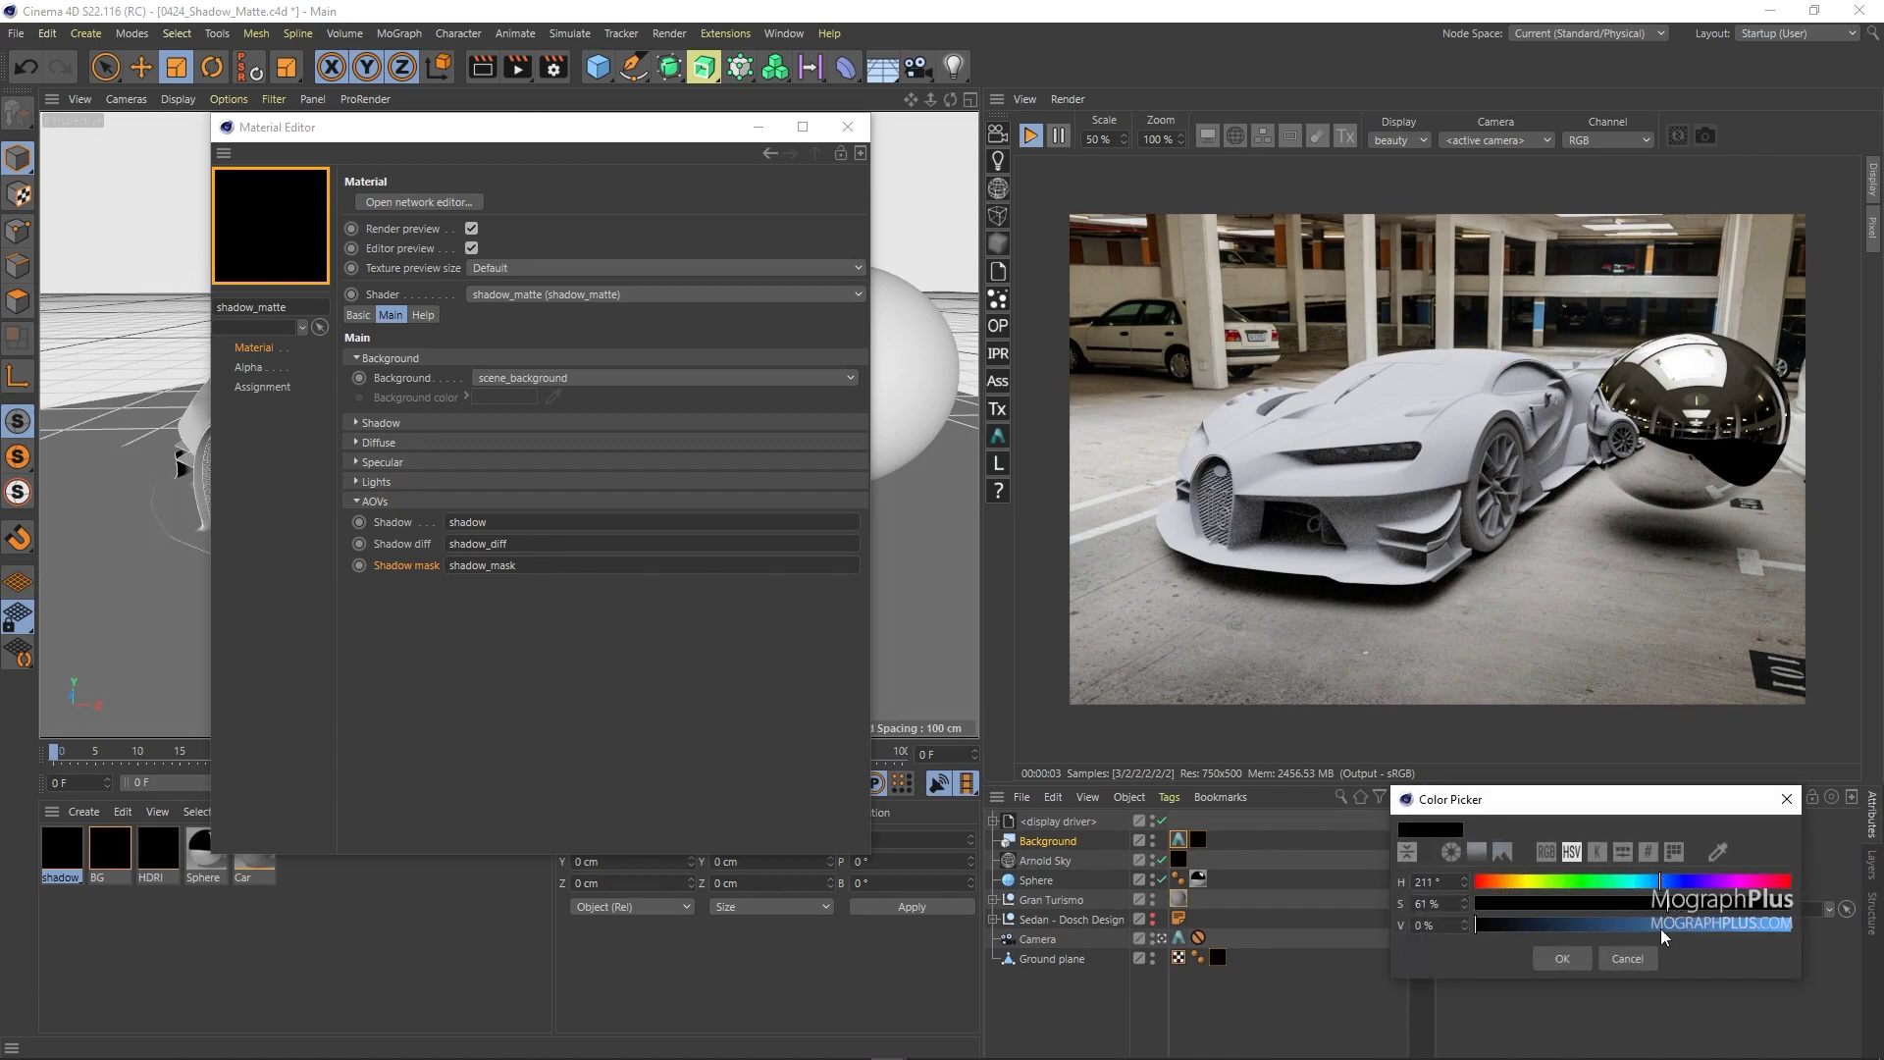
click(1660, 927)
click(1563, 959)
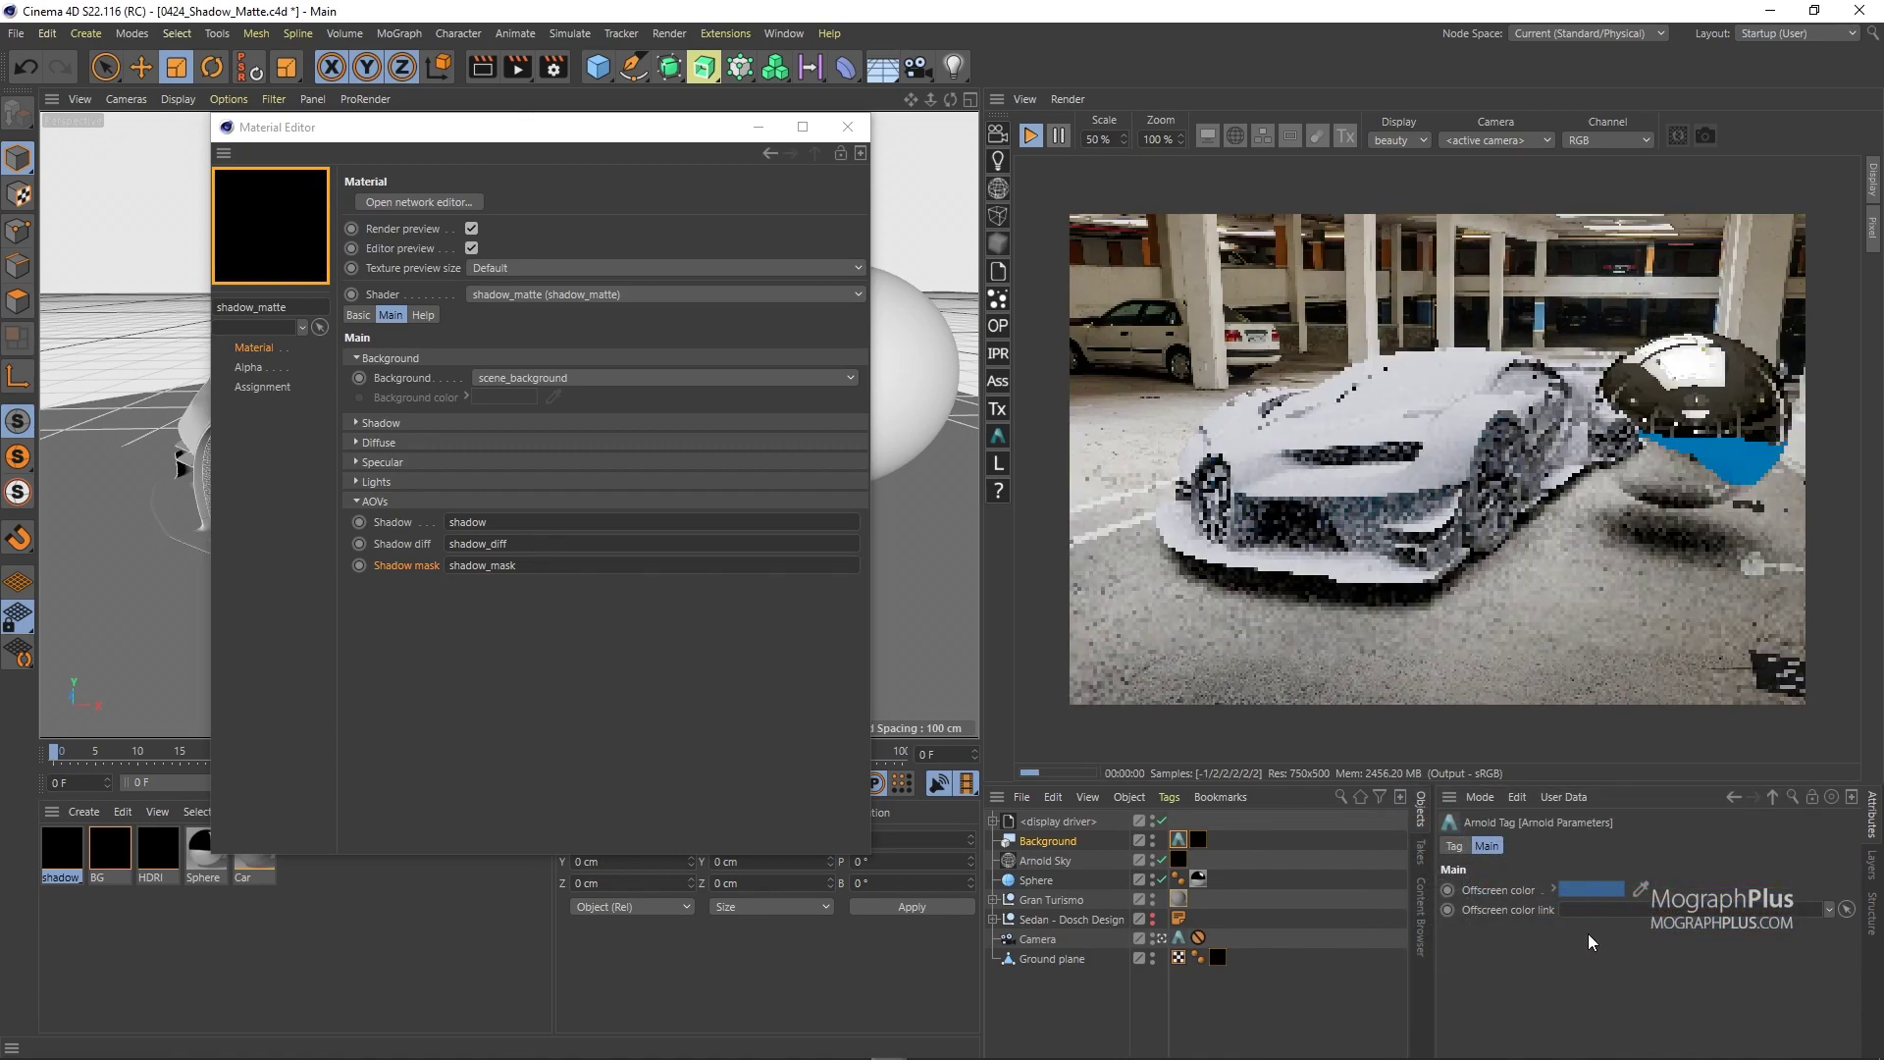
click(1640, 888)
click(1597, 284)
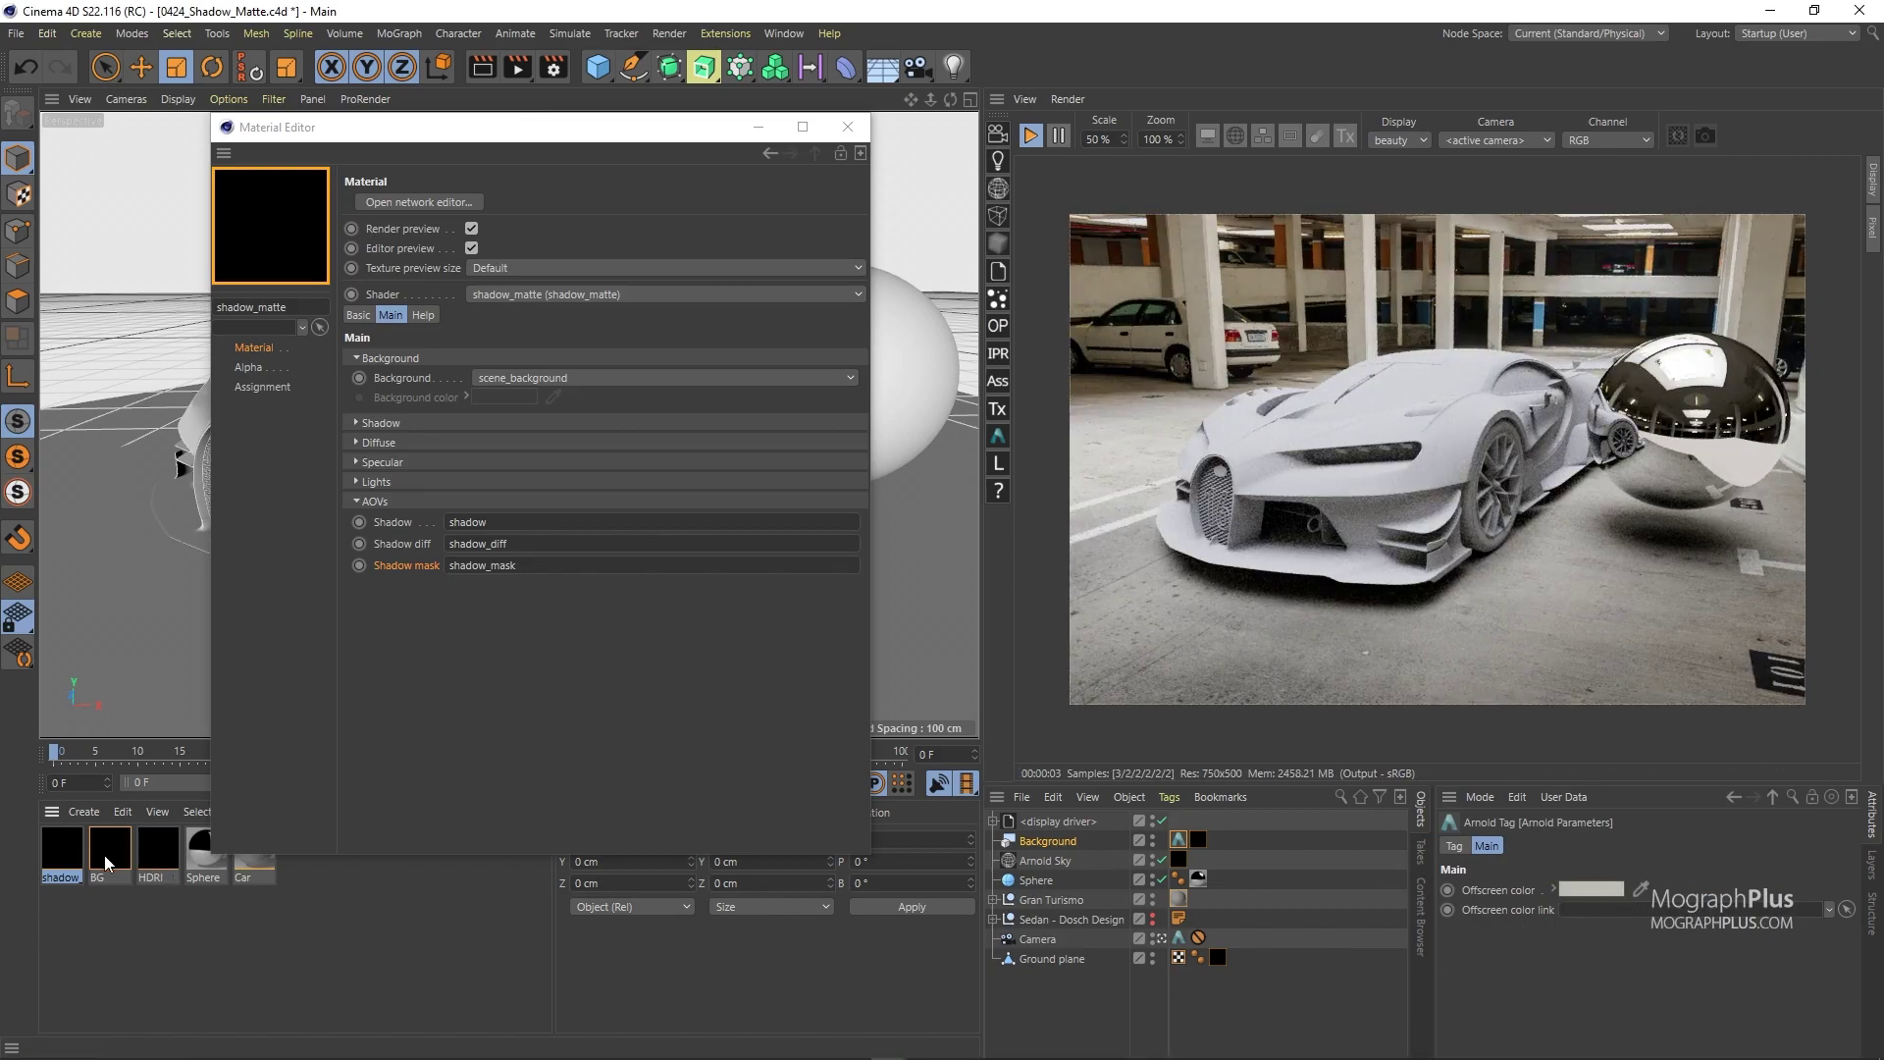
drag(1483, 937, 1599, 911)
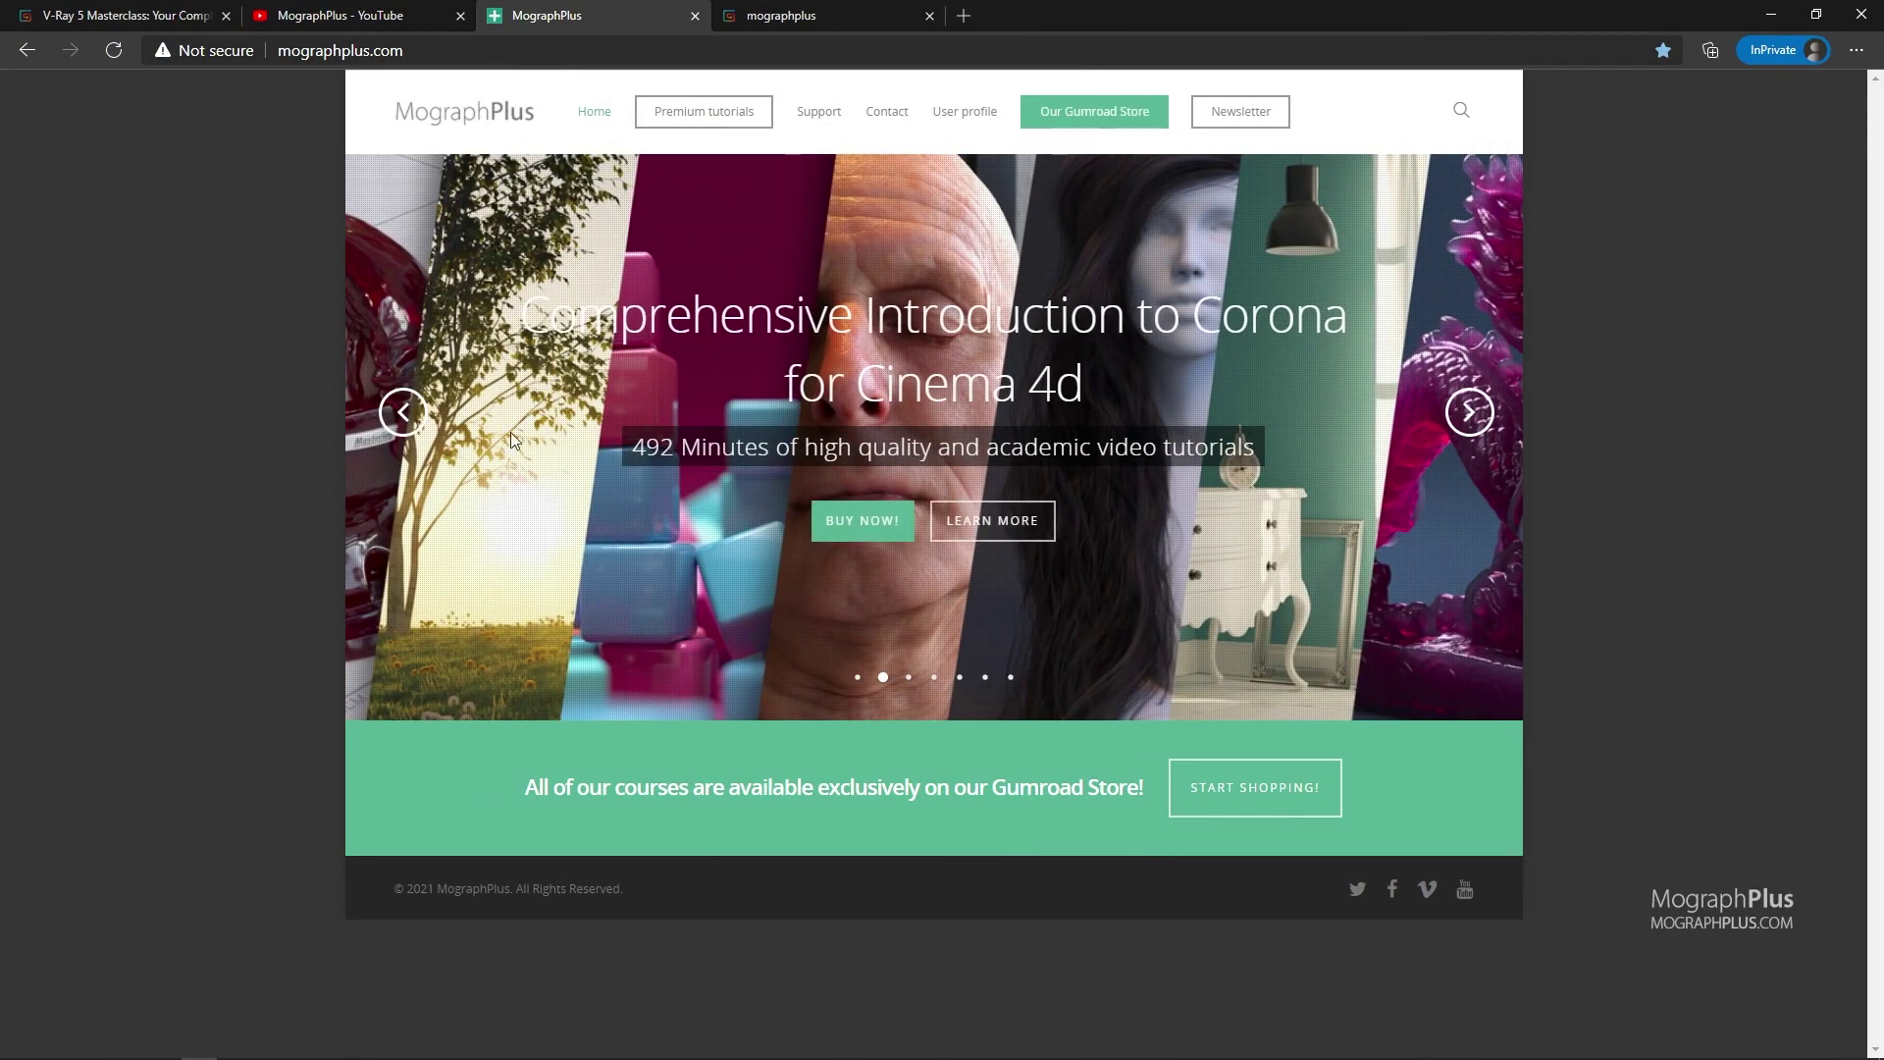
Go to the gumroad.com/mographplus store and scroll through its 16 course products, including the V-Ray 5 Masterclass
click(402, 420)
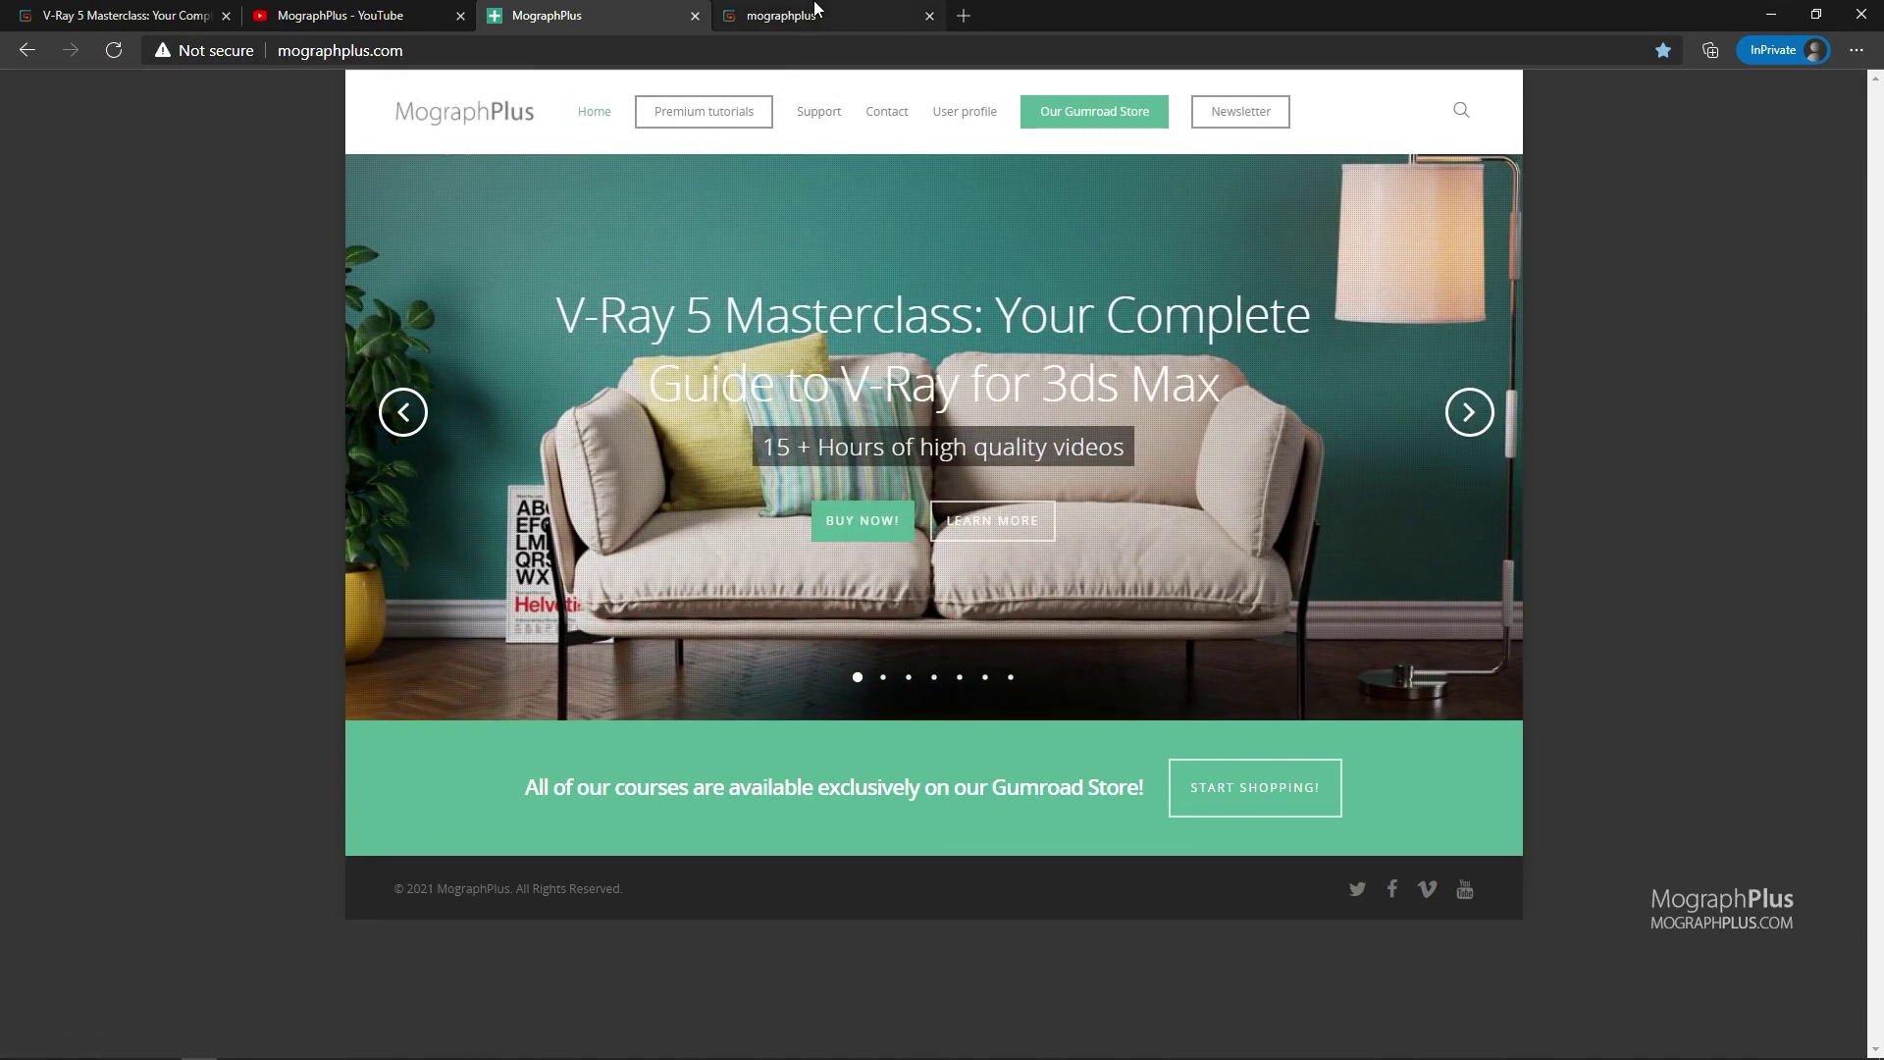
click(807, 15)
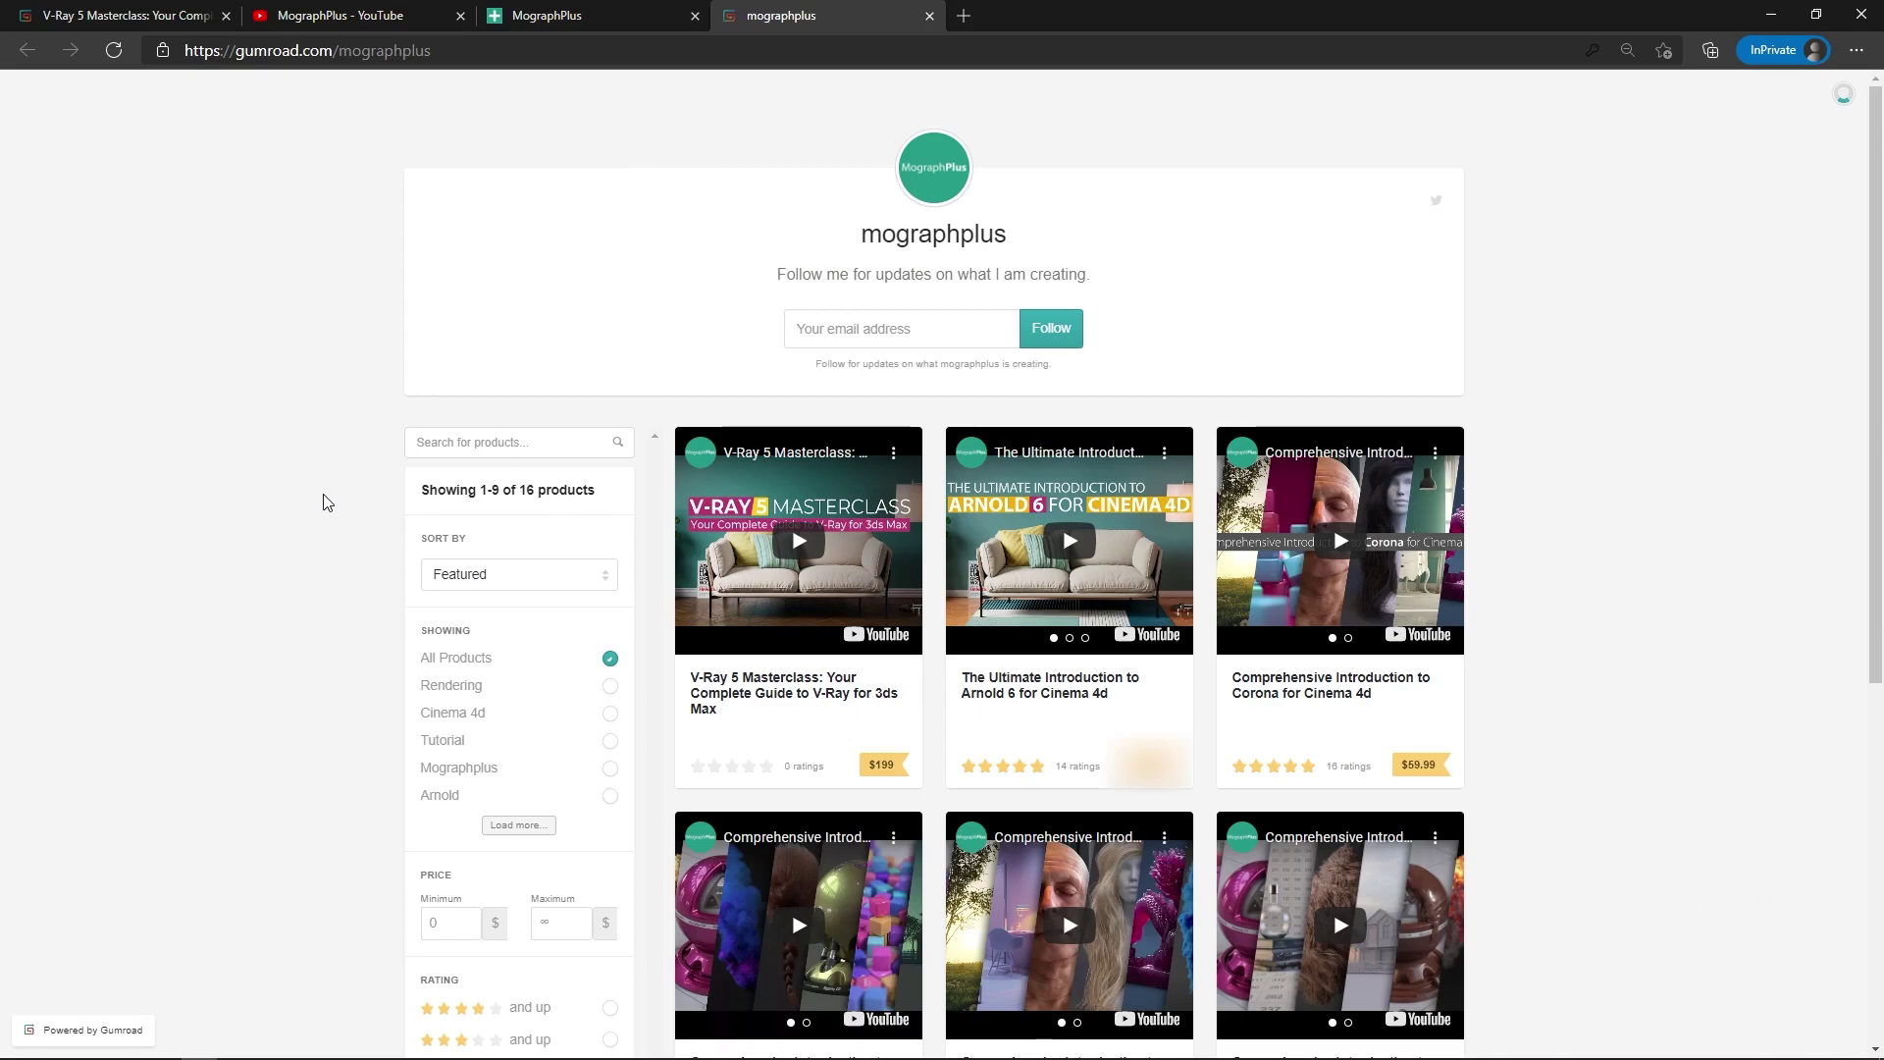
scroll(327, 503, down, 5)
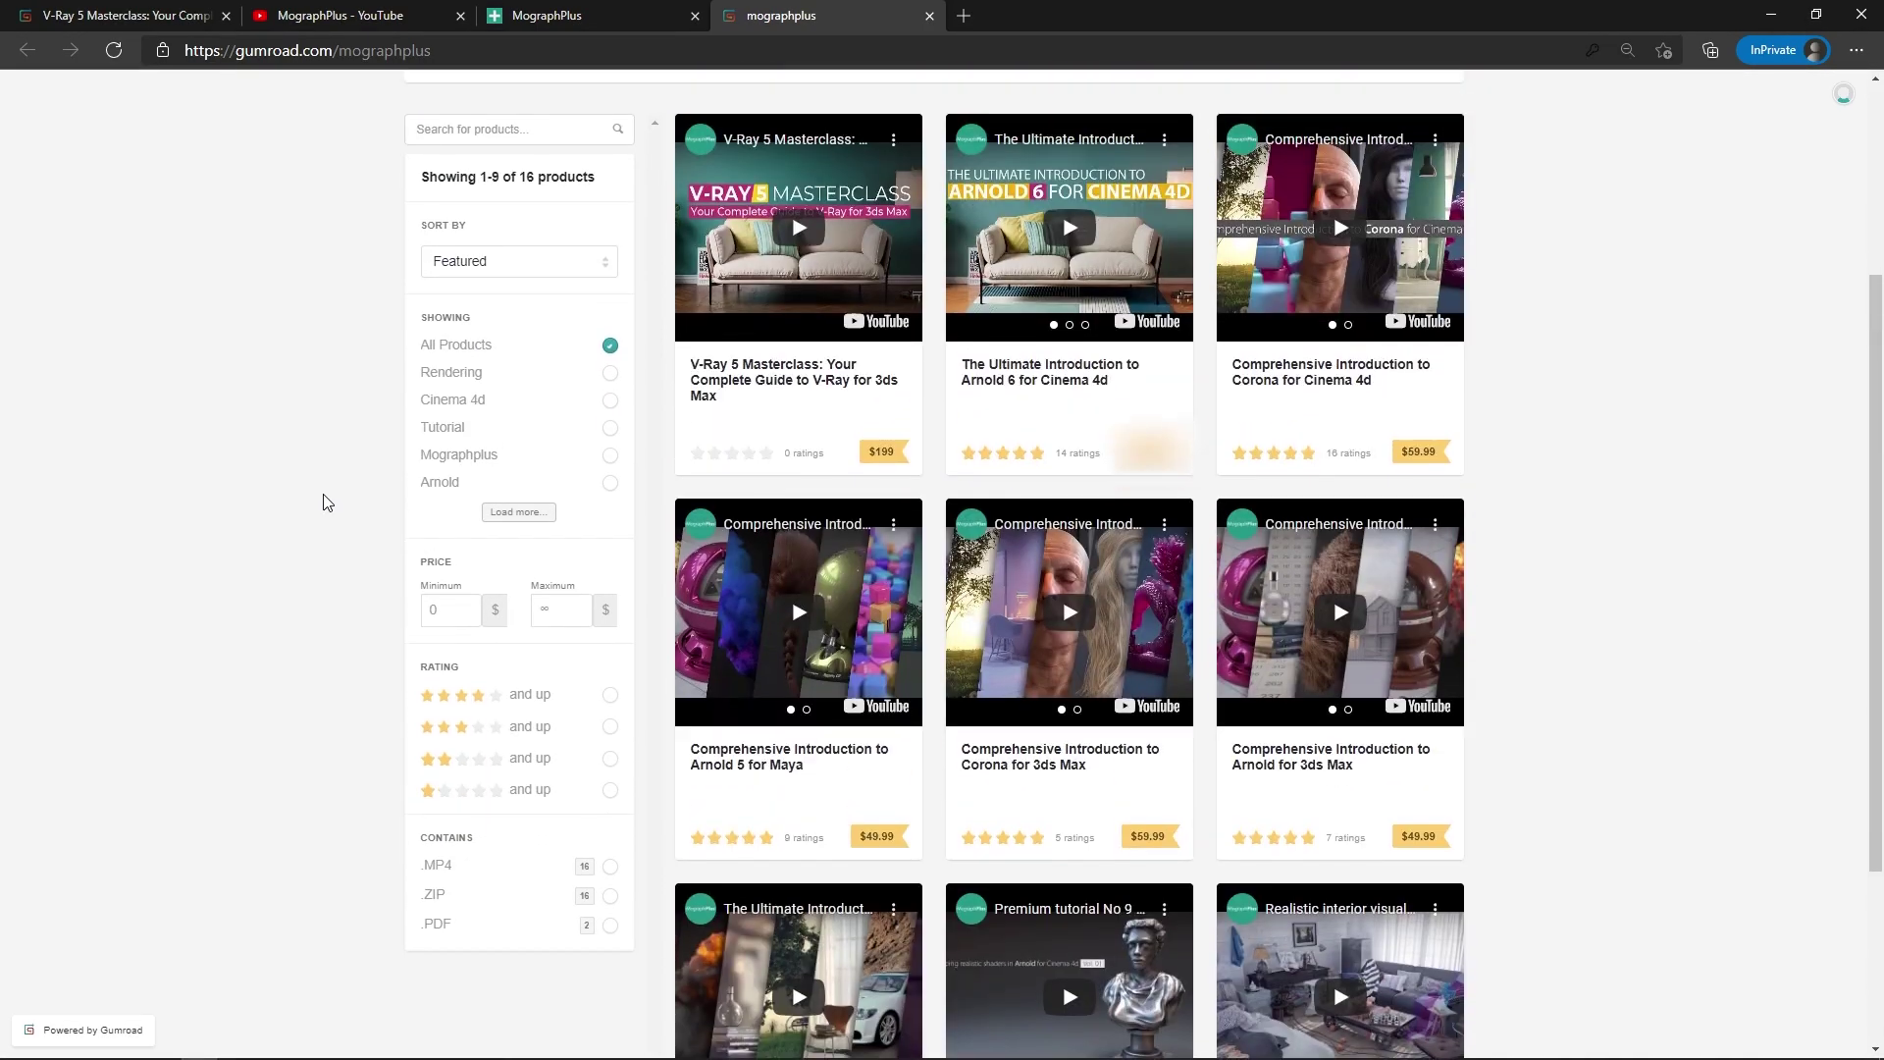